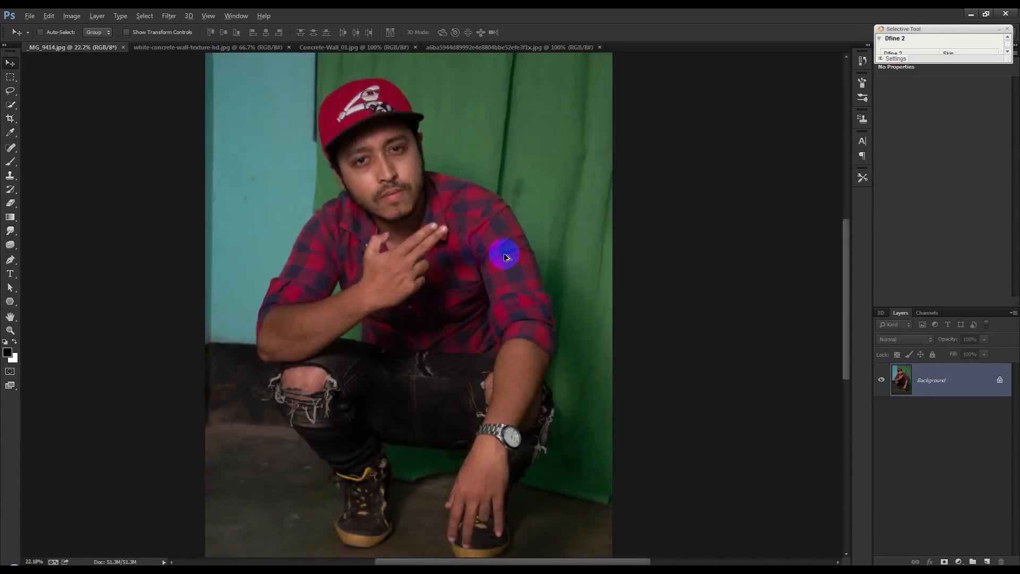
- Examine the original portrait as a whole and up close around the face
scroll(372, 236, up, 3)
scroll(644, 257, down, 4)
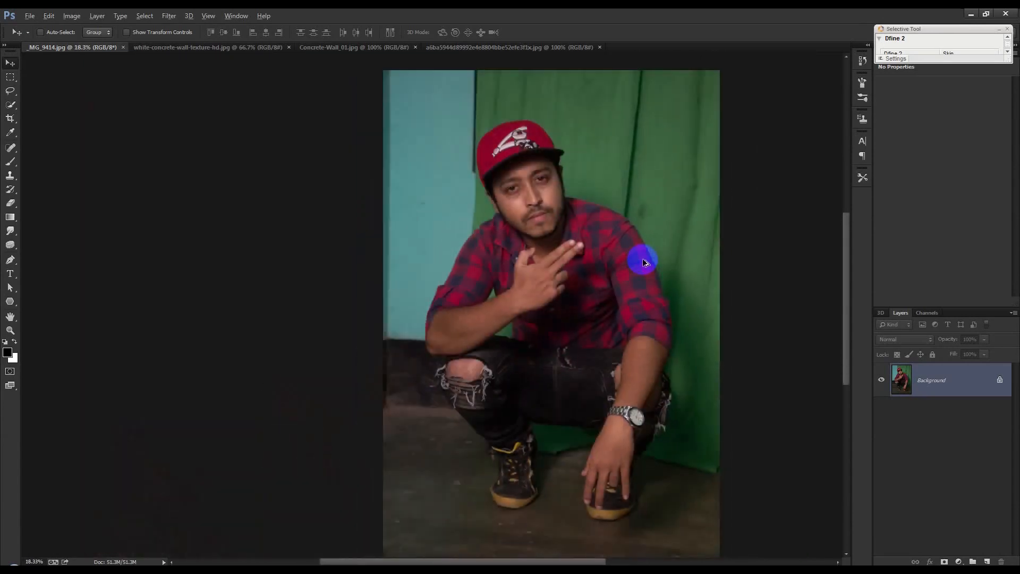
scroll(539, 244, up, 2)
scroll(542, 223, up, 2)
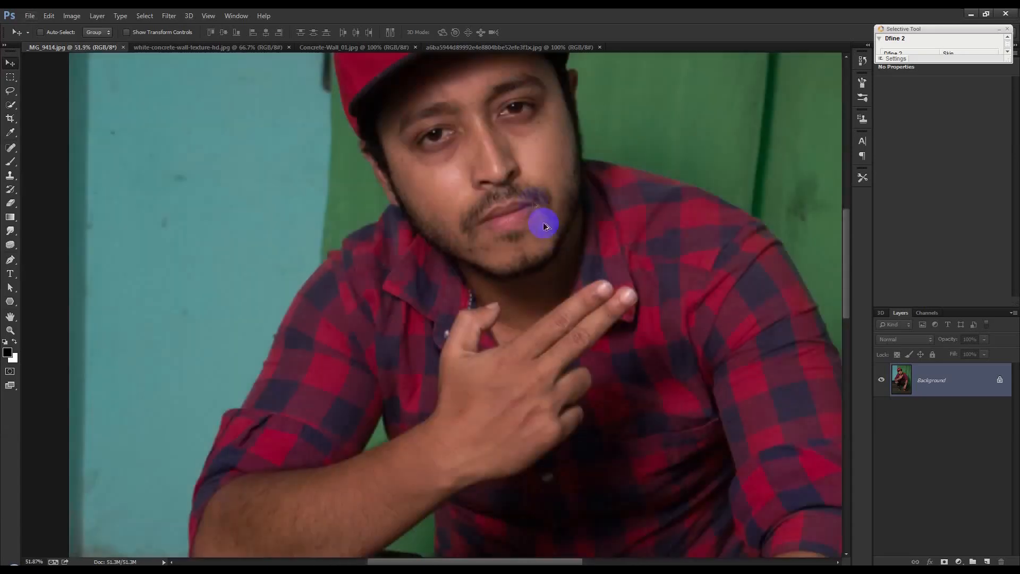
scroll(540, 205, down, 2)
scroll(539, 205, down, 2)
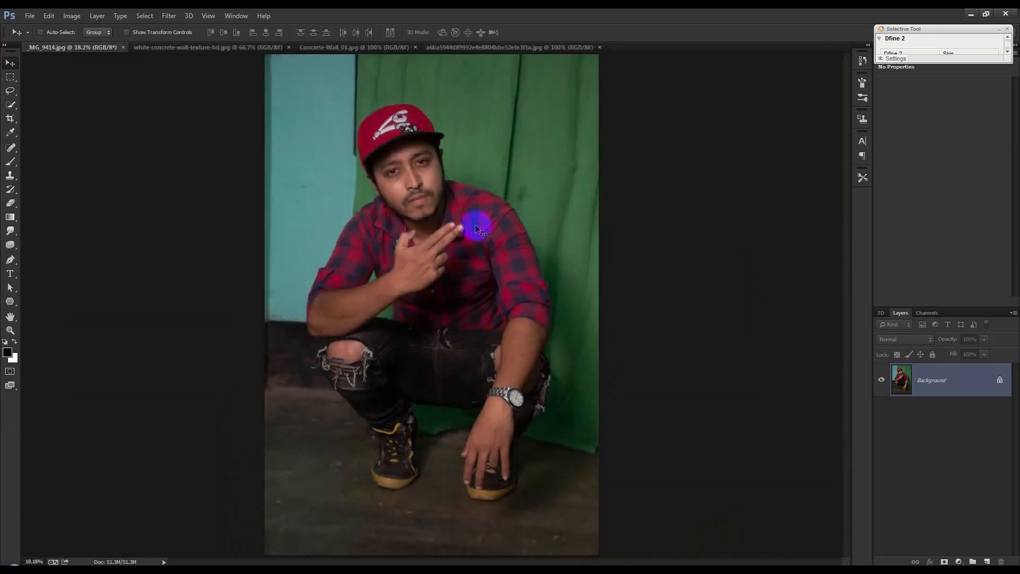
scroll(416, 188, down, 2)
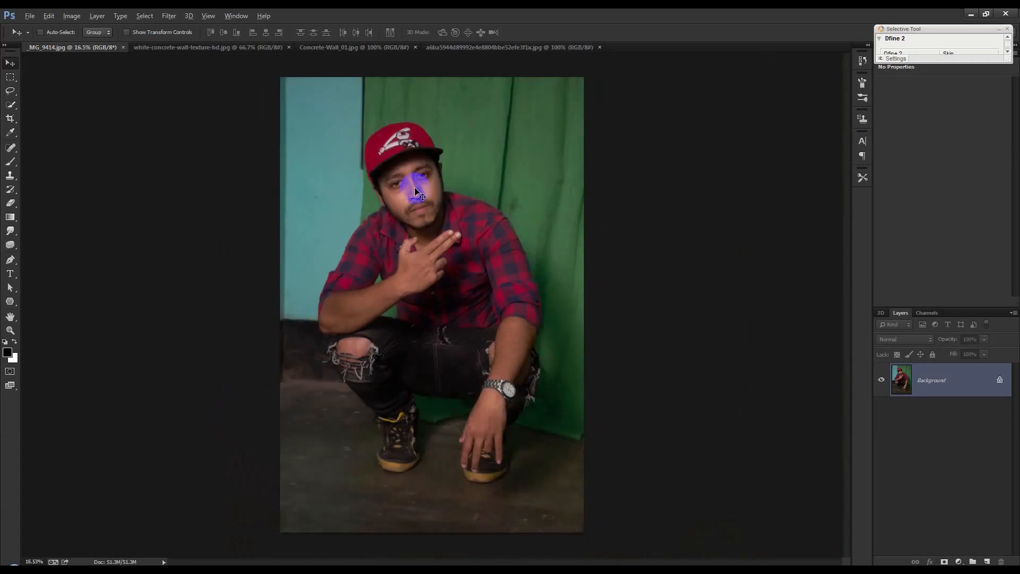
scroll(425, 207, up, 1)
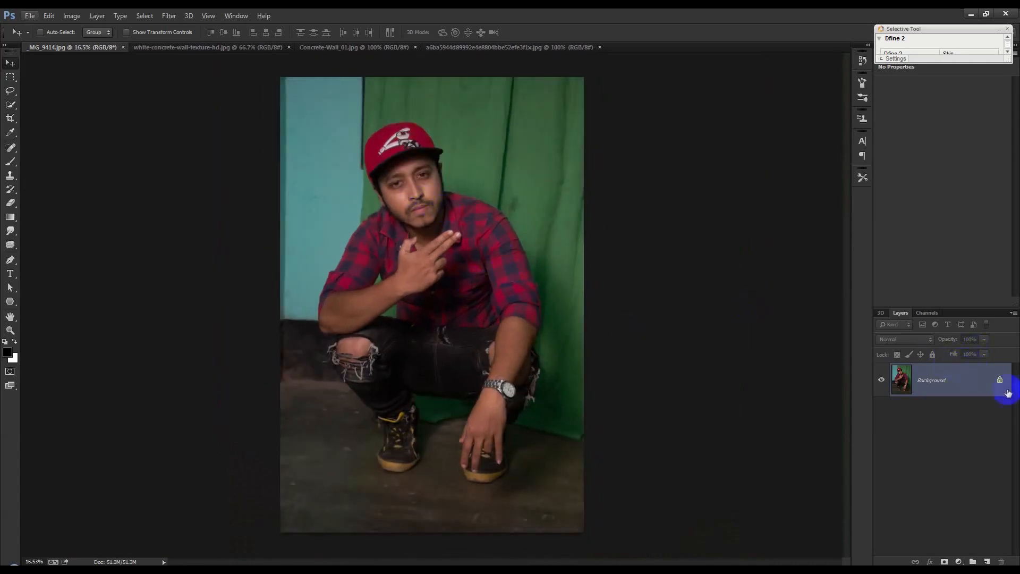
- Unlock the background layer and open the Camera Raw filter for it
drag(999, 381, 1002, 561)
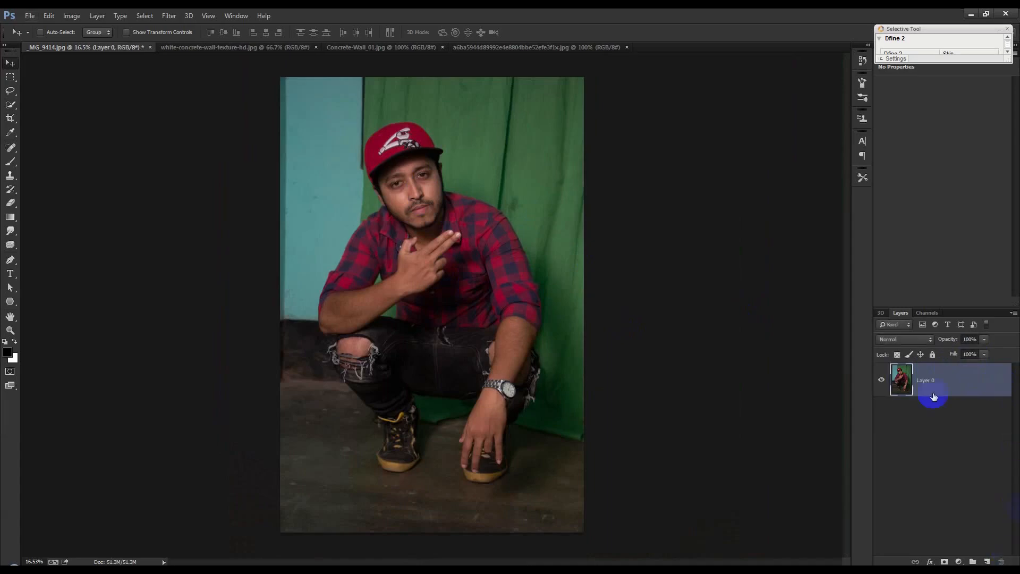
click(171, 15)
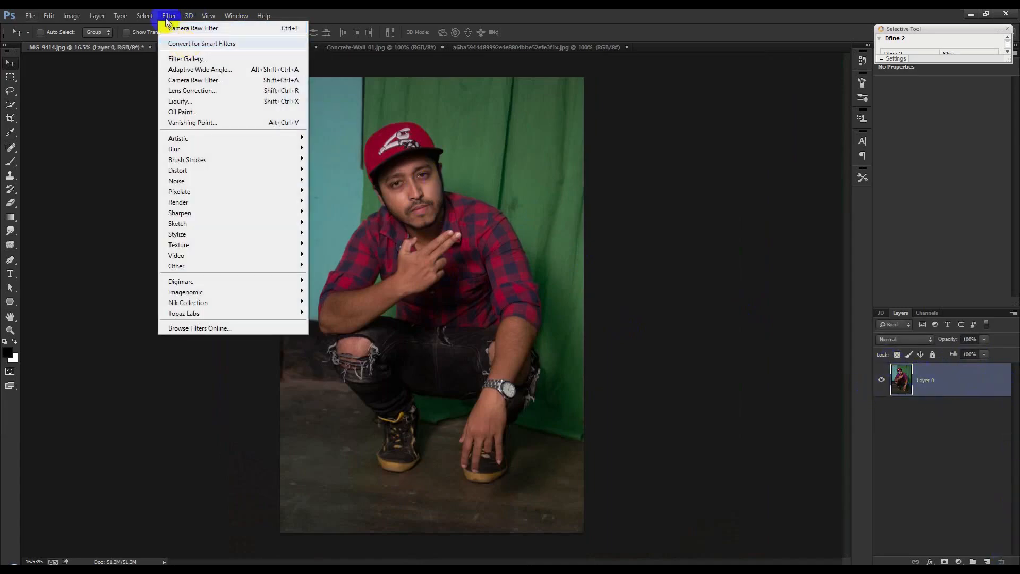
click(182, 81)
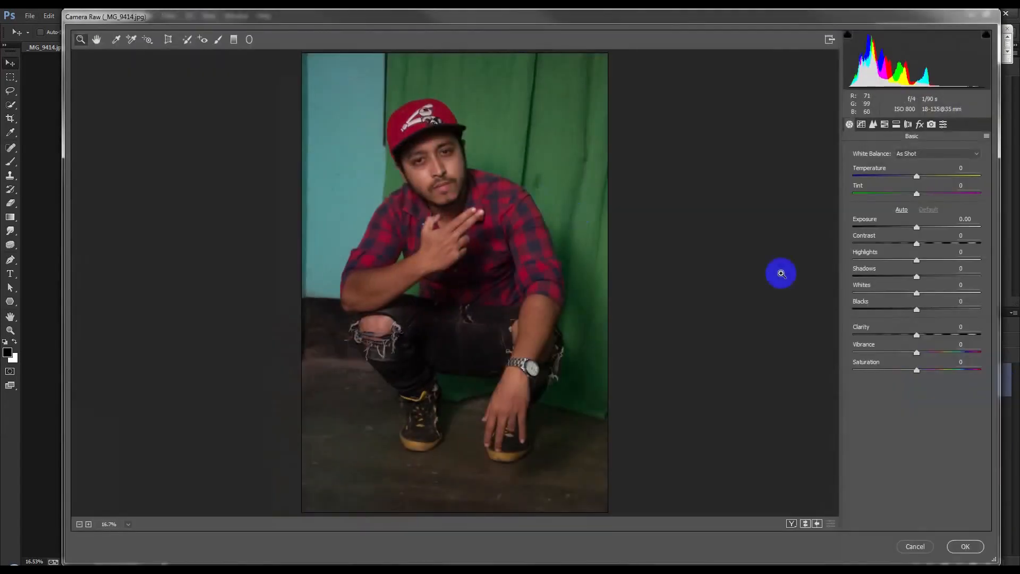
- Set Highlights to -100, Shadows to +100, Whites to +26, Blacks to +17, Vibrance to -17 and Saturation to -22
drag(918, 259, 824, 271)
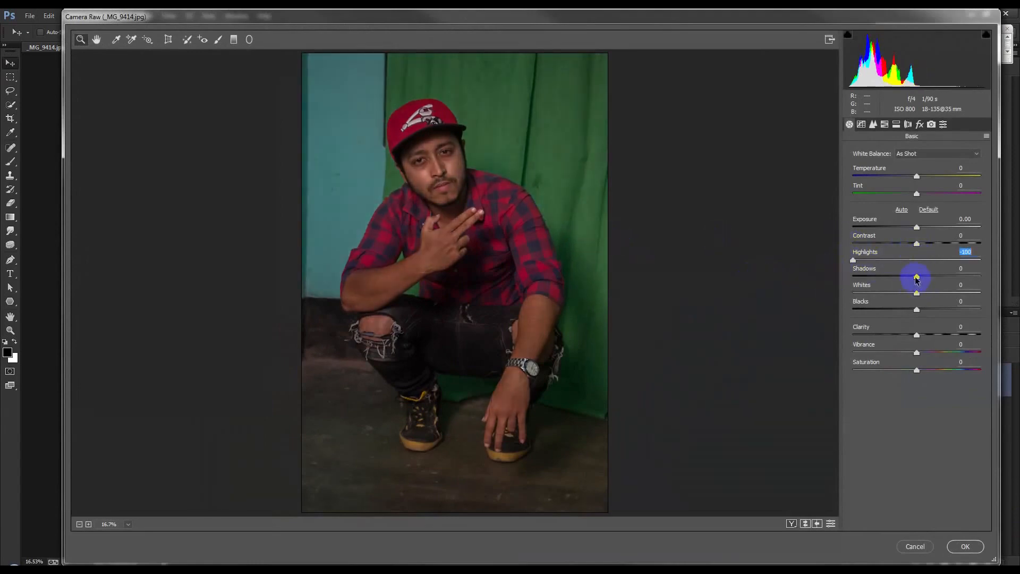
drag(917, 277, 1008, 277)
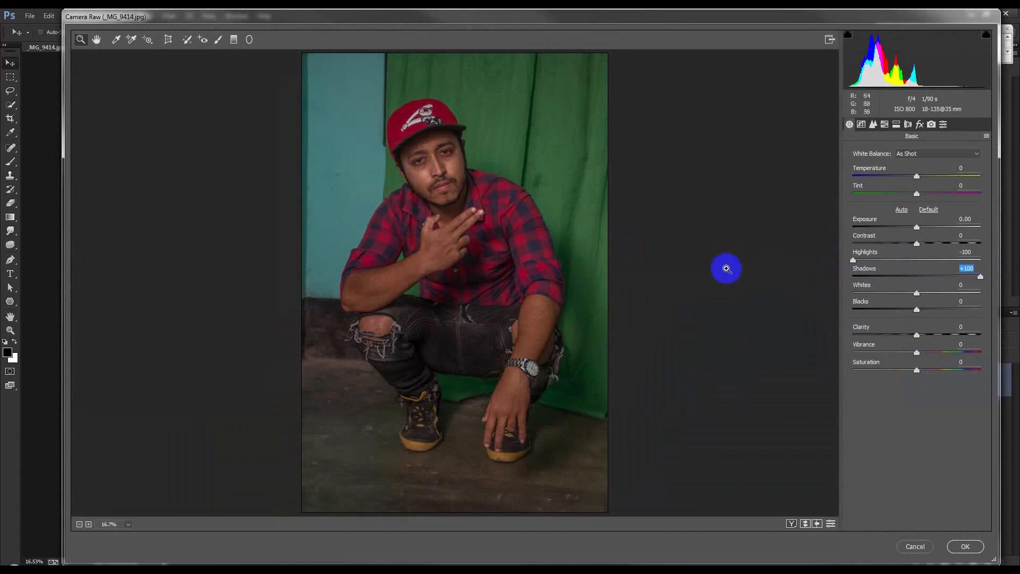
mouse_move(918, 296)
mouse_down()
mouse_move(937, 291)
mouse_move(937, 310)
mouse_move(899, 314)
mouse_move(928, 313)
mouse_up()
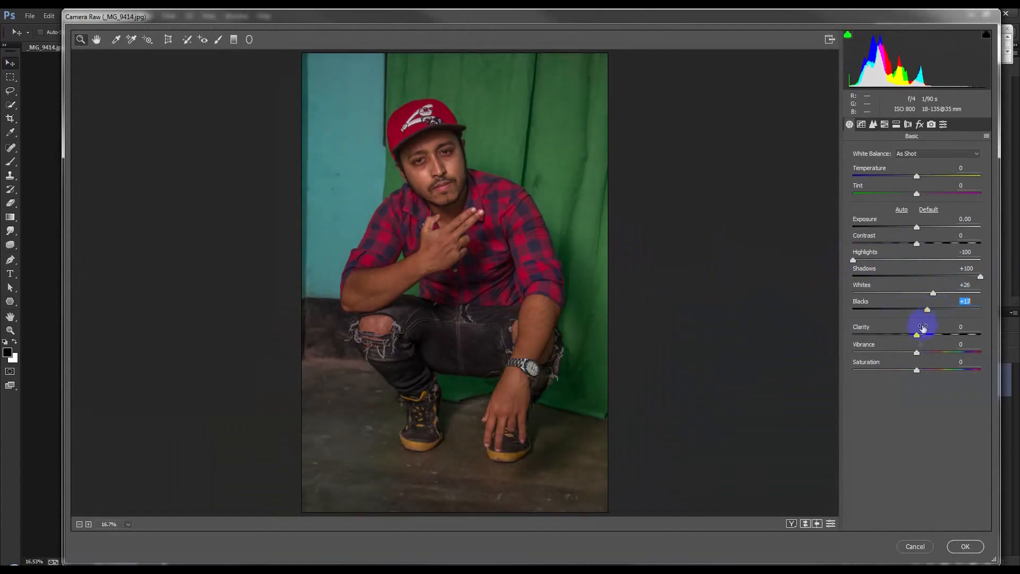
drag(919, 355, 904, 371)
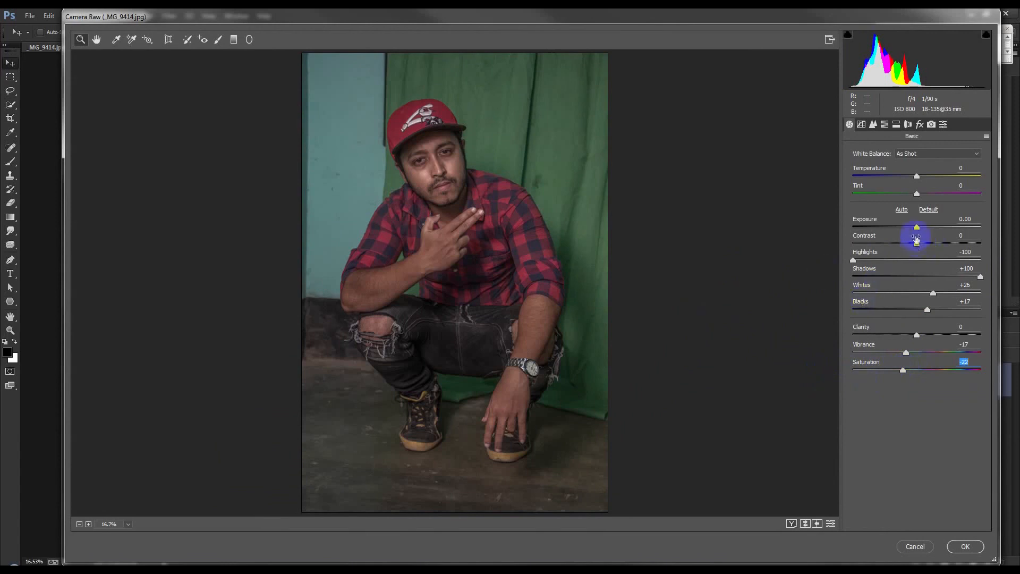
- Refine the basic adjustments to Exposure +0.15, Clarity +100, Contrast +31, Vibrance -47, Saturation 0, Blacks +73 and Whites +29
drag(916, 229, 918, 228)
drag(916, 338, 995, 345)
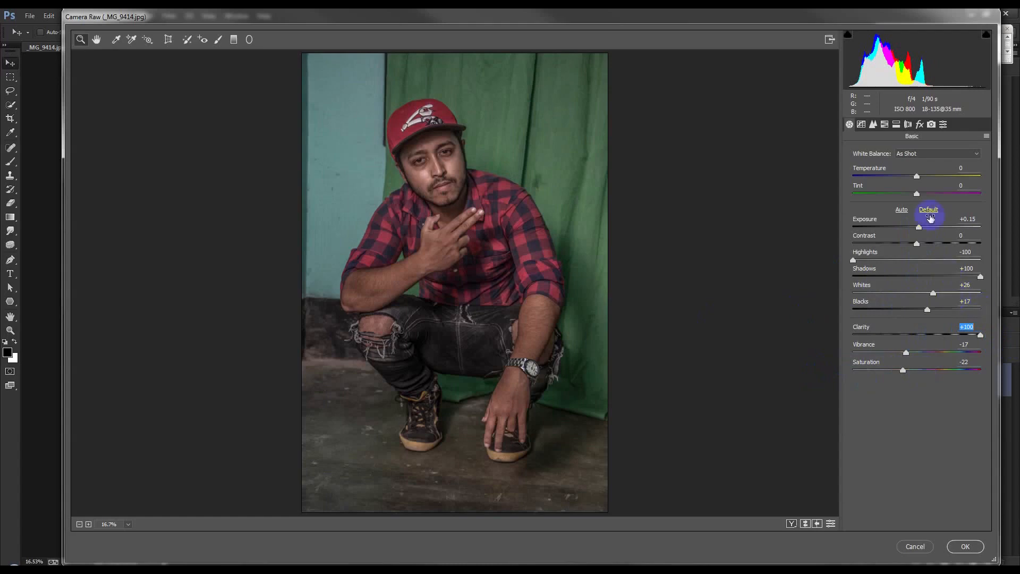
drag(919, 245, 938, 246)
drag(906, 354, 921, 370)
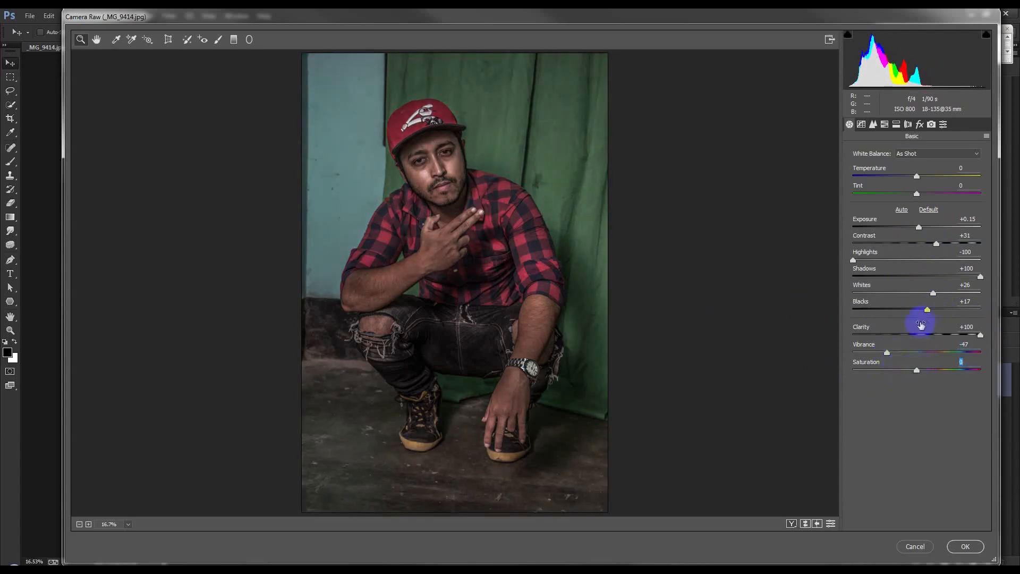
mouse_move(929, 309)
mouse_down()
mouse_move(990, 309)
mouse_move(965, 313)
mouse_move(939, 298)
mouse_up()
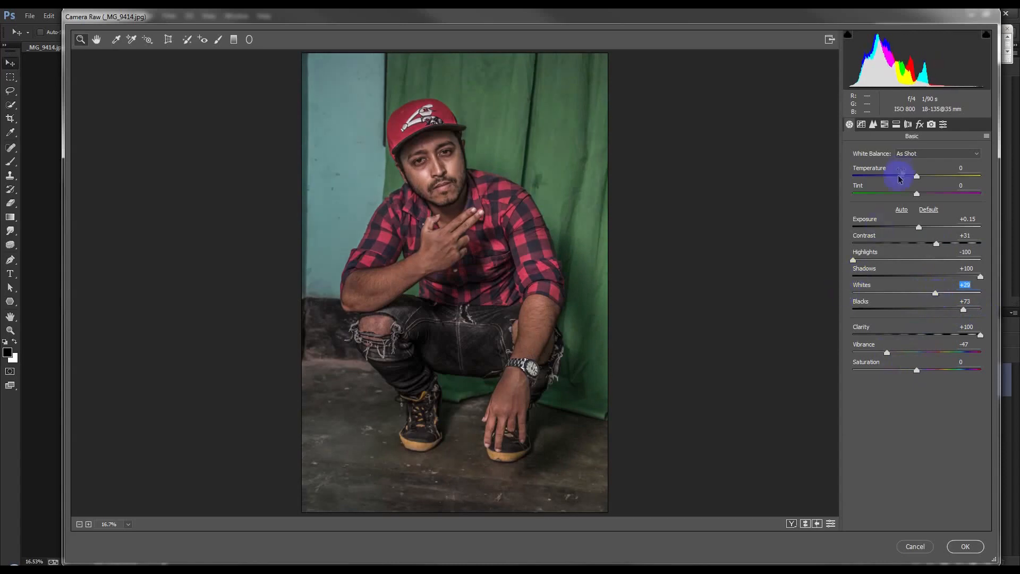
- Raise the sharpening amount and adjust the parametric tone curve to Lights +1, Darks +16 and Shadows -13
click(874, 126)
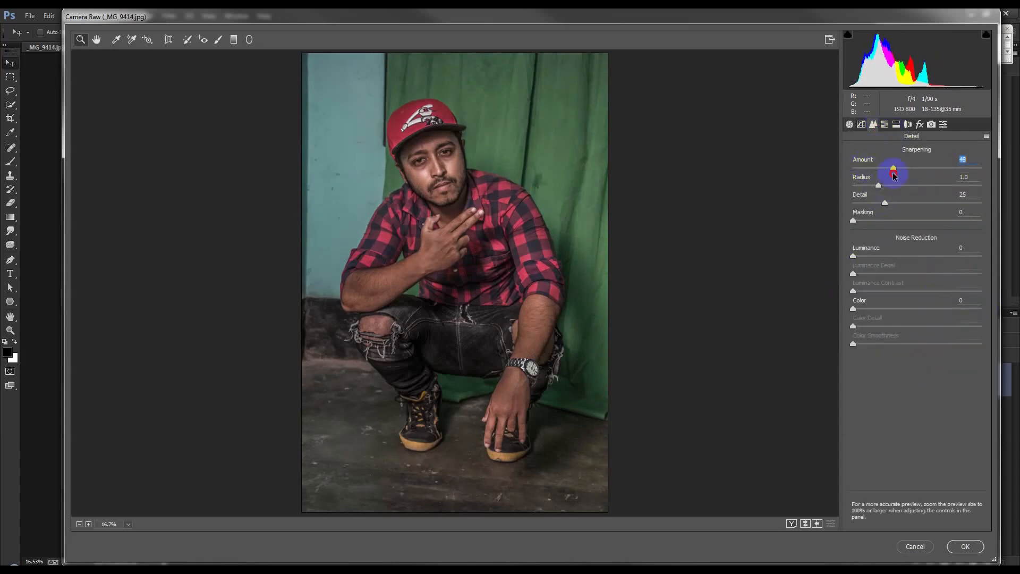
click(861, 124)
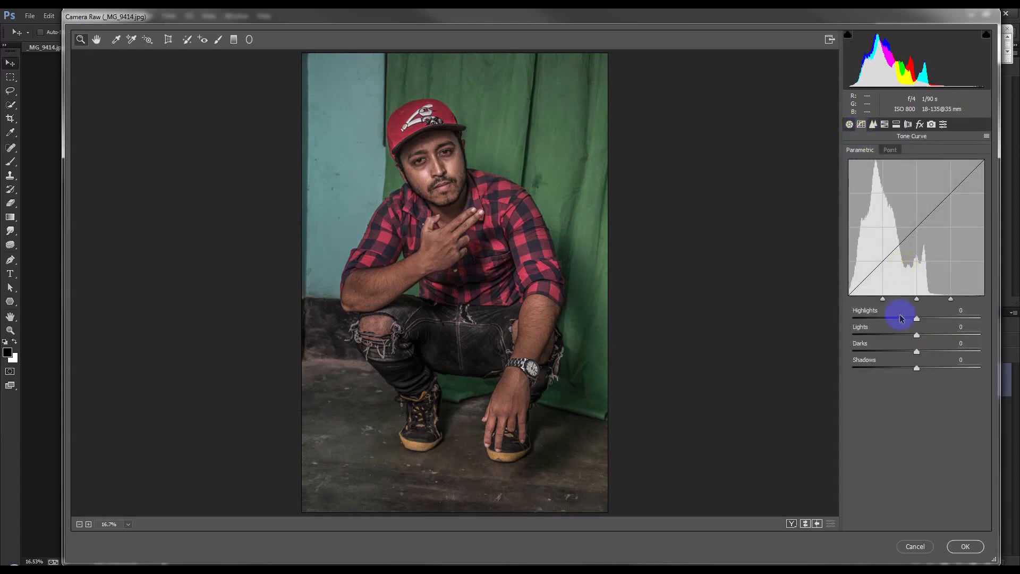
drag(917, 338, 907, 371)
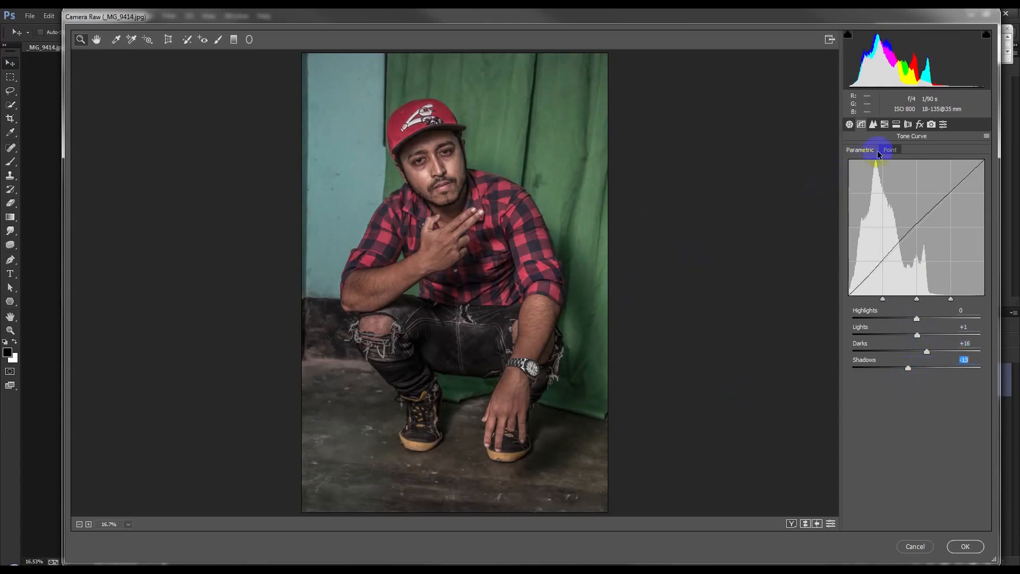
- Set the Oranges luminance to about +20 and the Oranges saturation to -50, and apply the Camera Raw filter
click(885, 124)
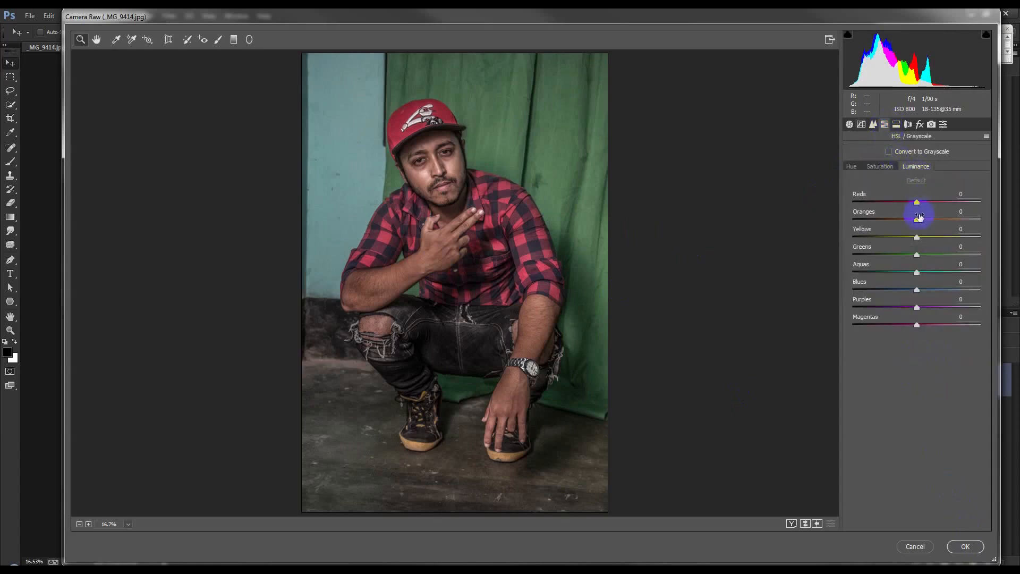
mouse_move(930, 223)
mouse_down()
mouse_move(910, 221)
mouse_move(930, 228)
mouse_up()
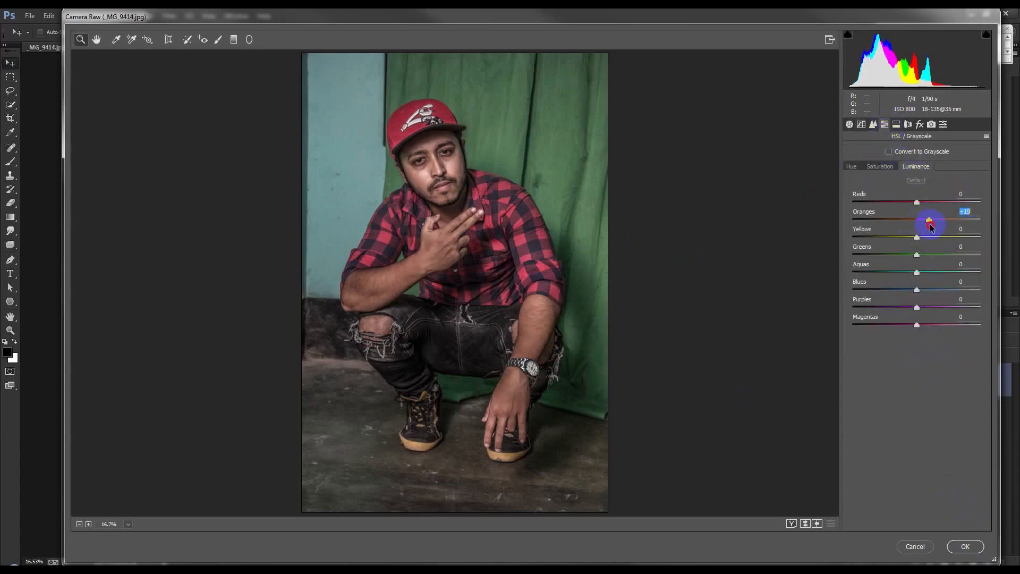
click(880, 166)
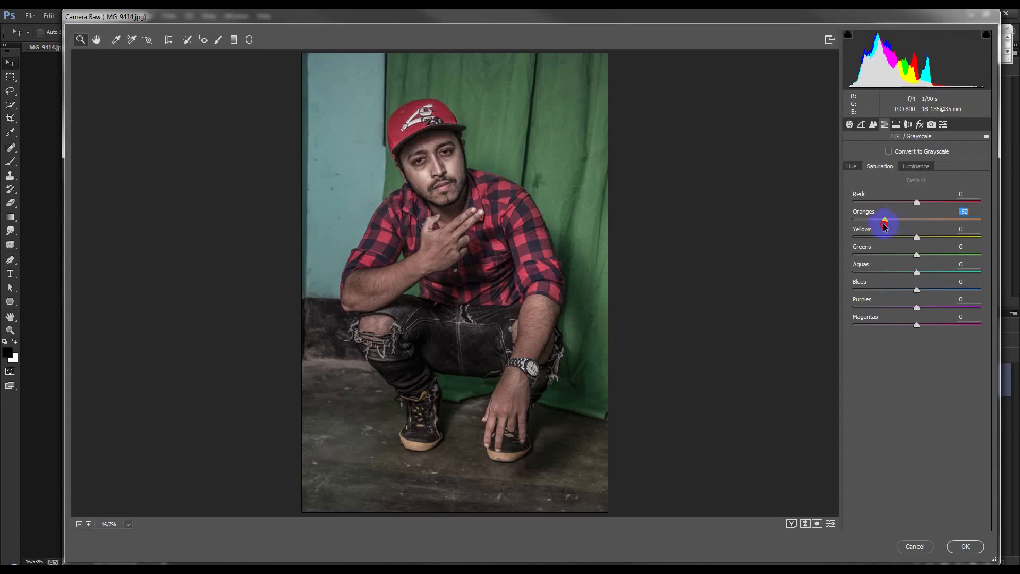
click(964, 546)
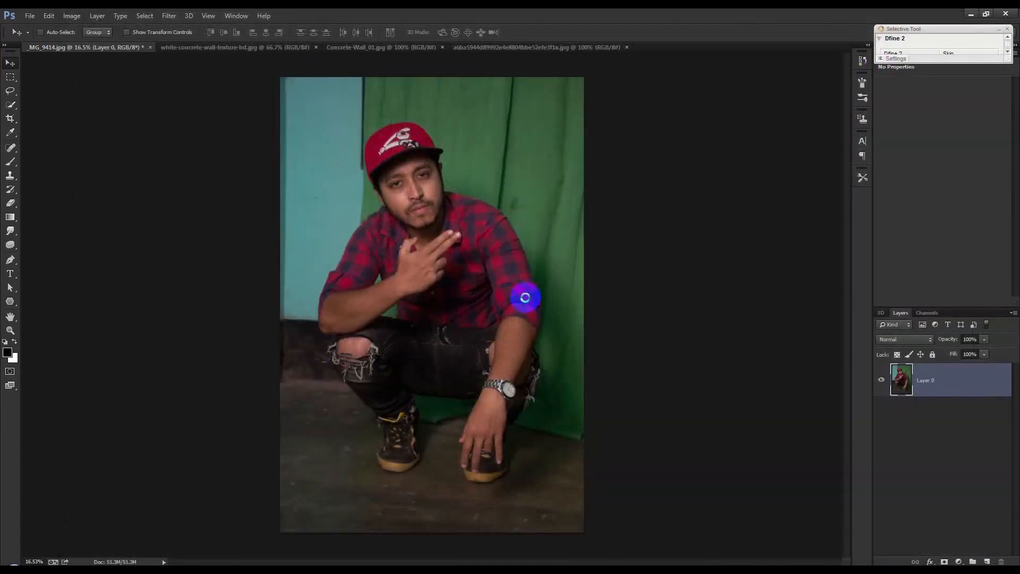
- Remove the dark spots on the man's cheeks, forehead and beneath his eye with the content-aware Spot Healing Brush
scroll(414, 202, up, 5)
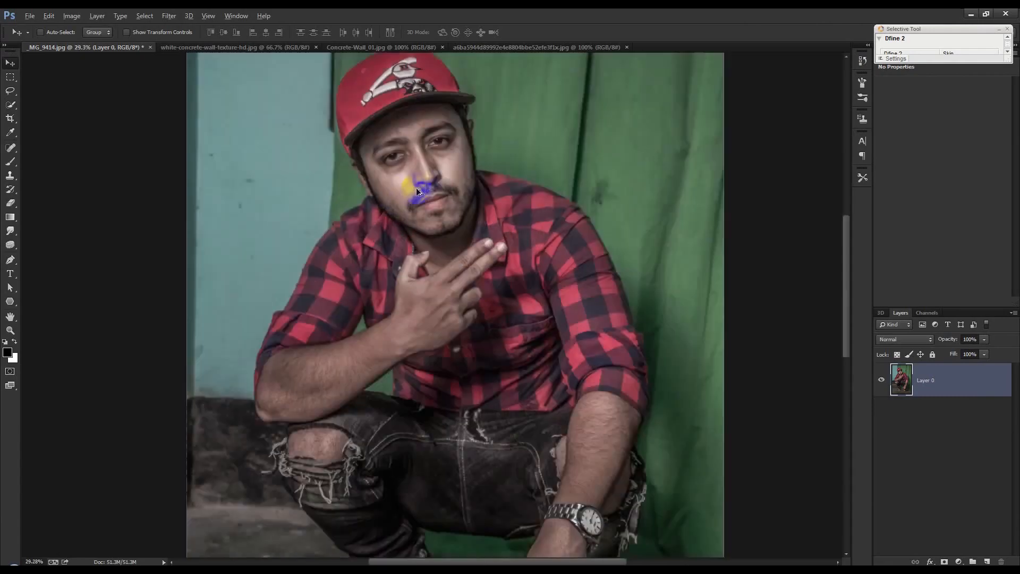
scroll(435, 183, up, 5)
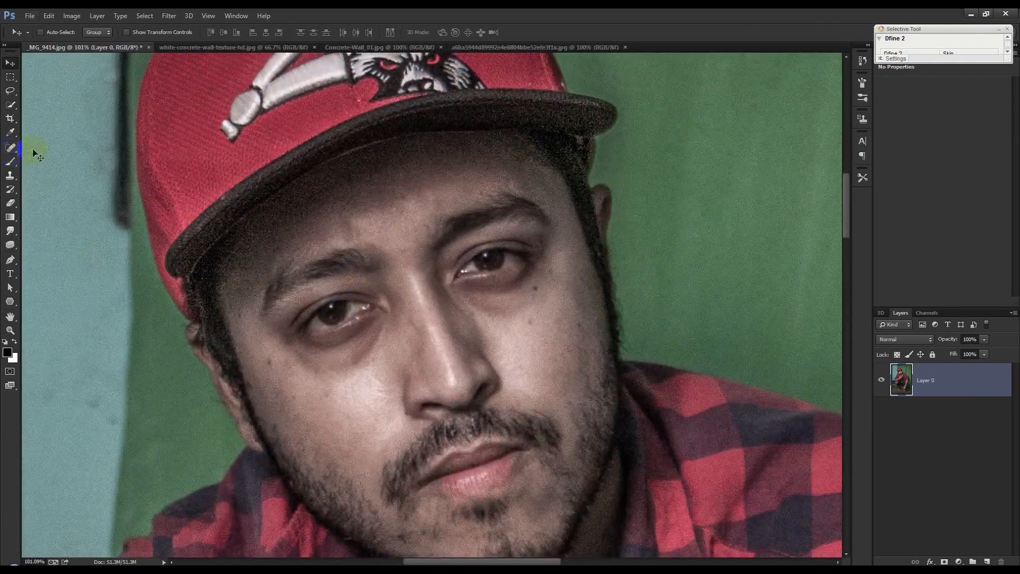
right_click(11, 148)
click(35, 149)
scroll(265, 329, down, 3)
click(270, 295)
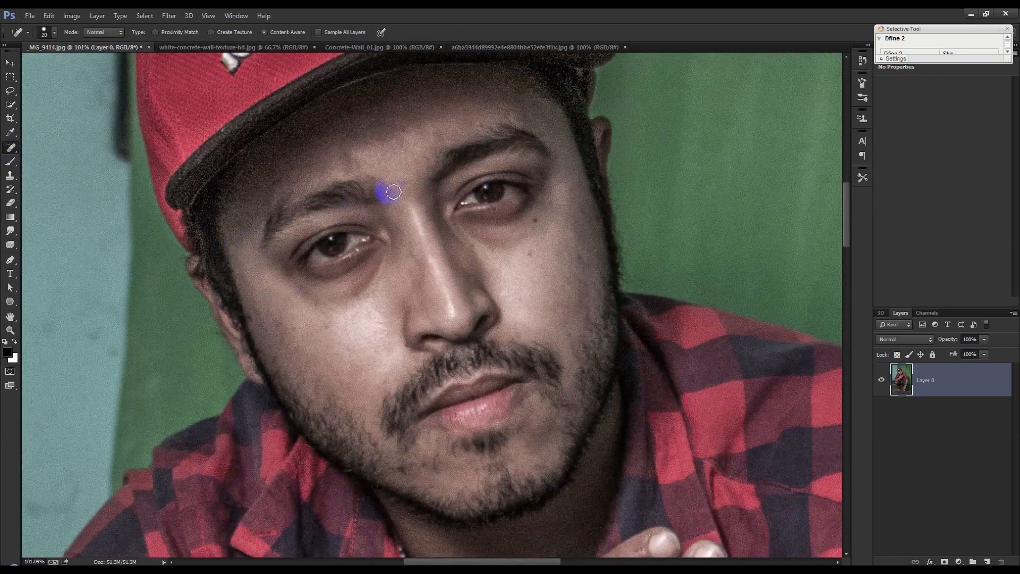
click(279, 156)
click(535, 220)
click(548, 198)
scroll(387, 308, down, 1)
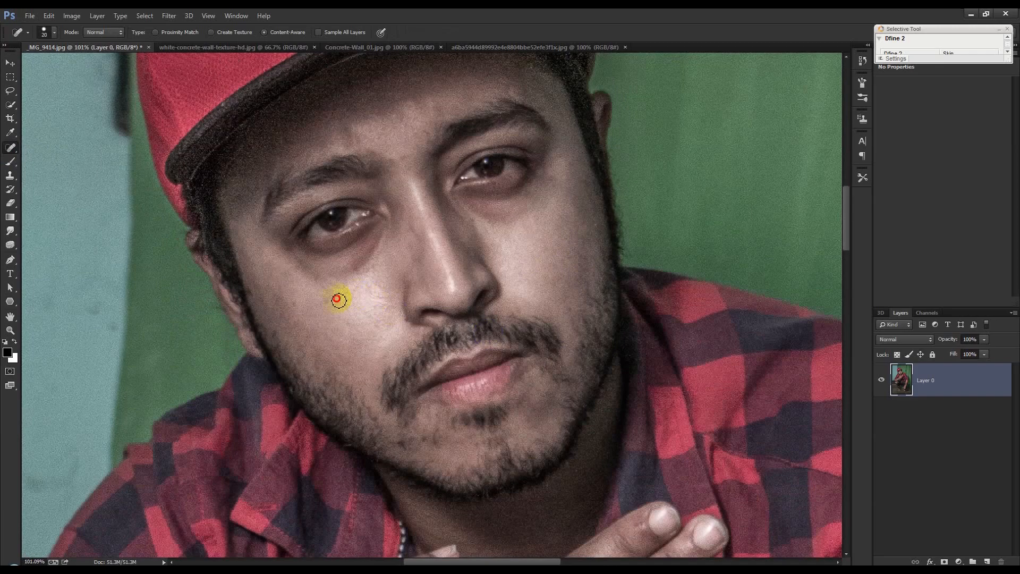
- Heal the small blemishes on the bridge of the nose, between the eyebrows and beside the eye
click(417, 234)
click(400, 160)
click(432, 235)
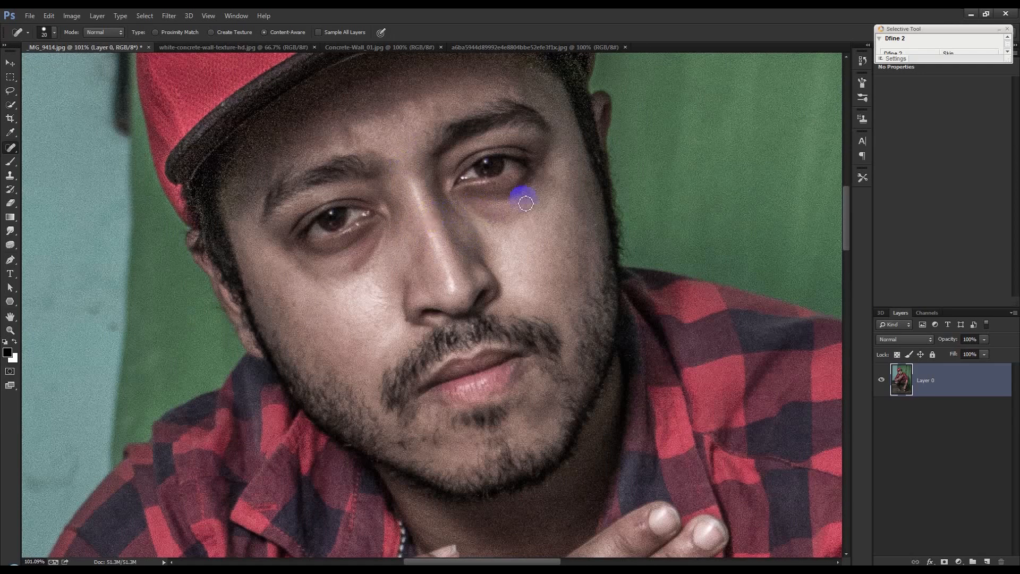
click(556, 174)
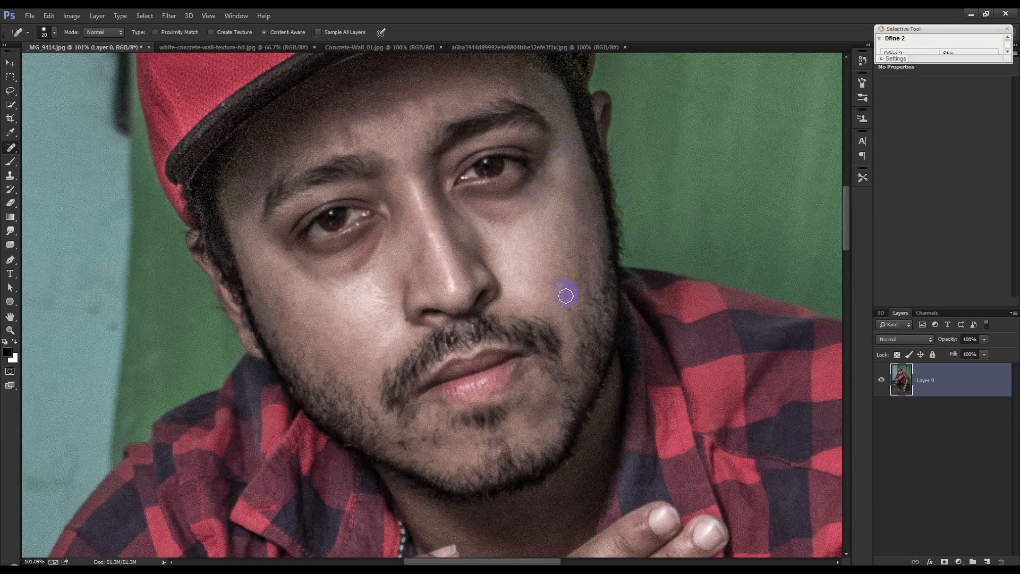
scroll(457, 316, down, 1)
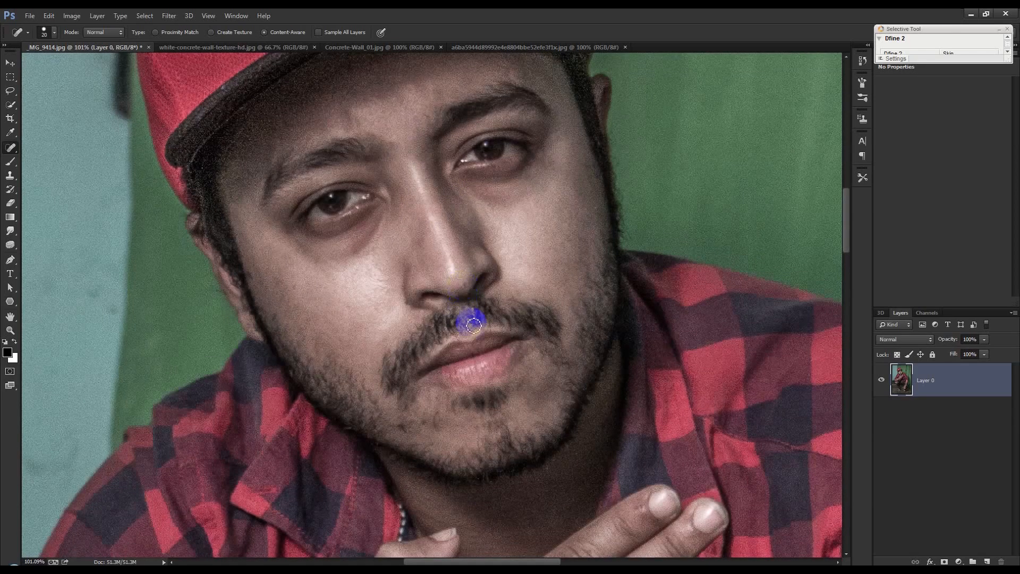
- Retouch the remaining small spots below the nose and on the cheek, eyelid and chin, adjusting the healing brush size as needed
drag(461, 304, 467, 288)
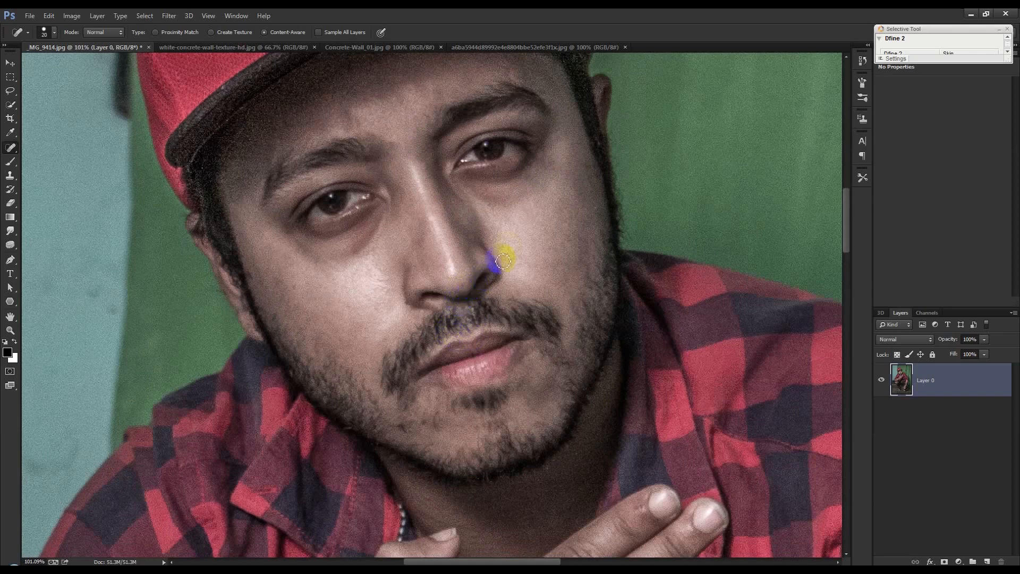
key(bracketleft)
drag(468, 292, 467, 293)
key(bracketright)
mouse_move(290, 290)
mouse_down()
mouse_move(256, 266)
mouse_move(271, 310)
mouse_move(255, 283)
mouse_move(263, 271)
mouse_up()
drag(334, 183, 334, 183)
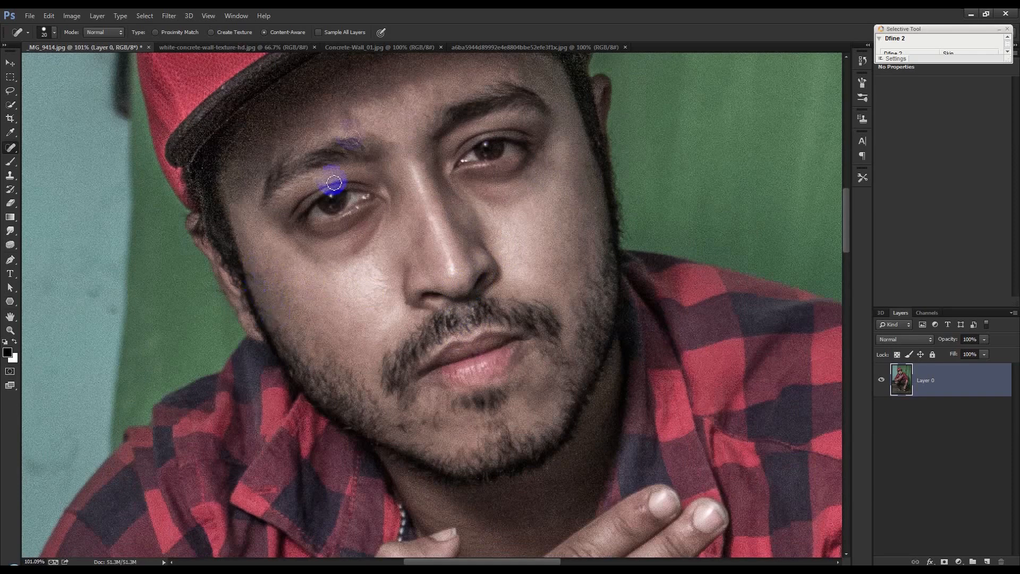
drag(452, 302, 451, 302)
mouse_move(432, 425)
mouse_down()
mouse_move(424, 425)
mouse_move(438, 404)
mouse_up()
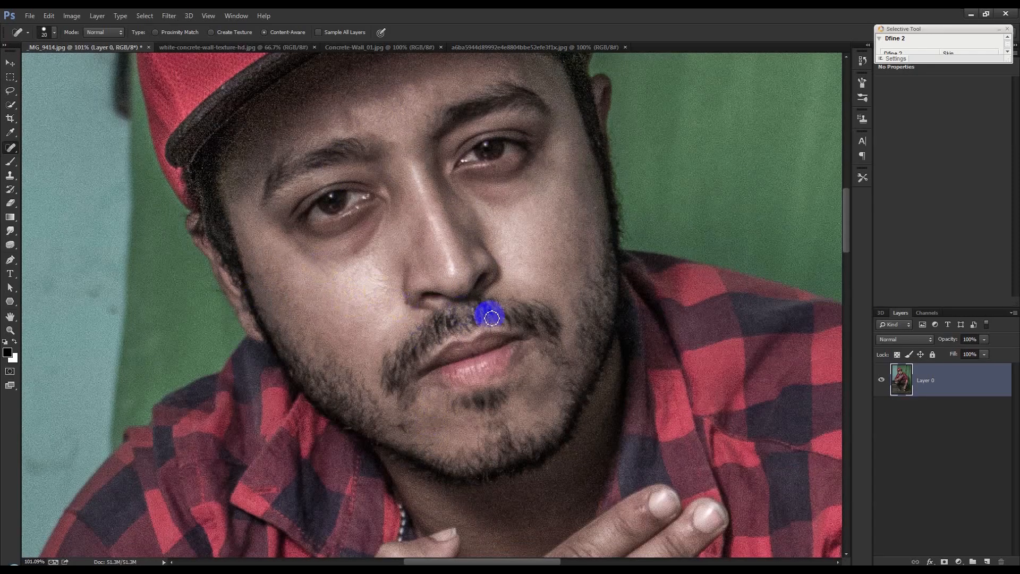
- Heal the blemish on the back of the raised hand near the base of the thumb
scroll(488, 318, down, 7)
scroll(494, 328, down, 1)
scroll(493, 330, down, 5)
scroll(431, 465, up, 8)
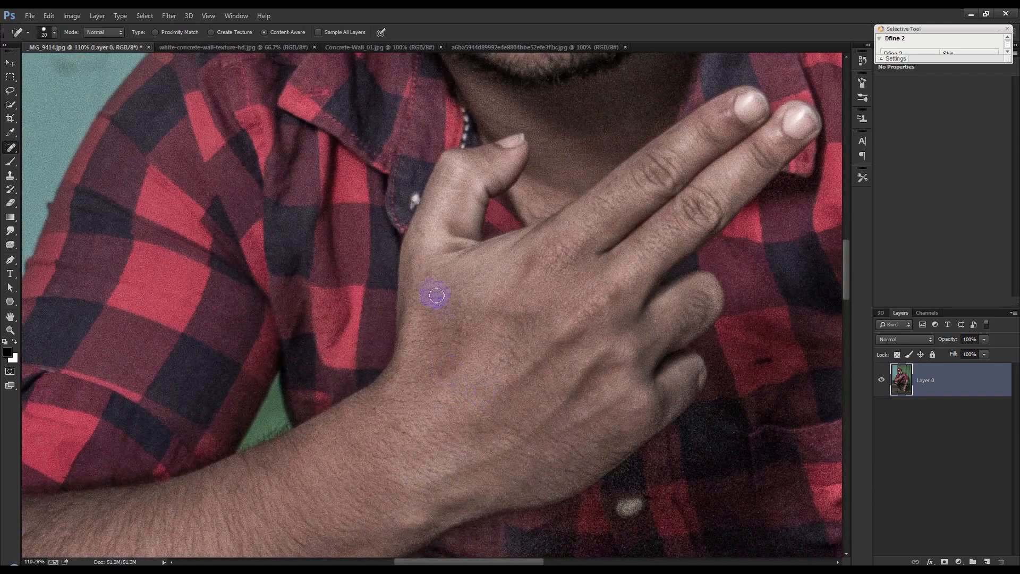
drag(428, 277, 428, 276)
scroll(471, 349, down, 15)
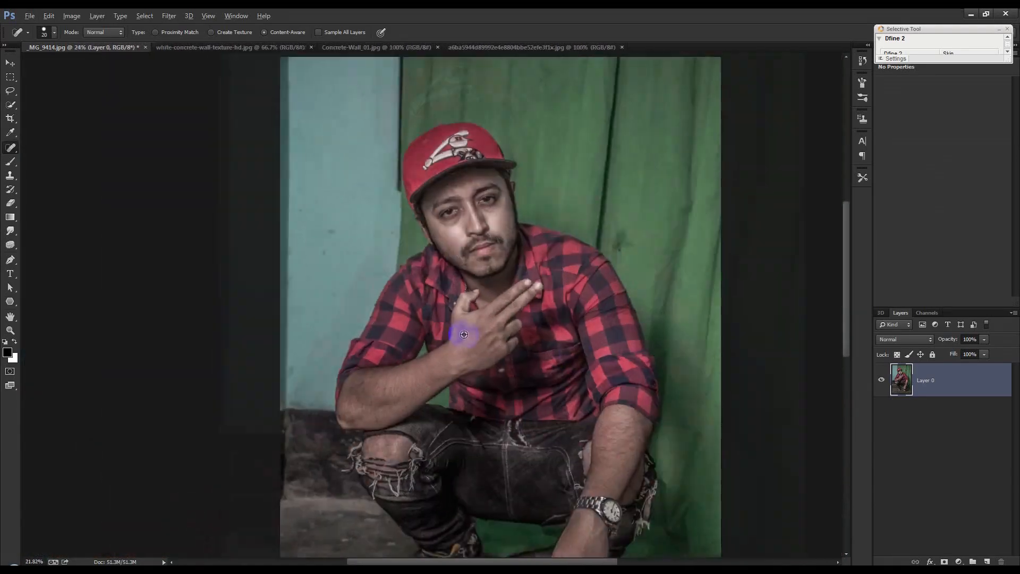
scroll(595, 502, down, 4)
scroll(567, 486, up, 5)
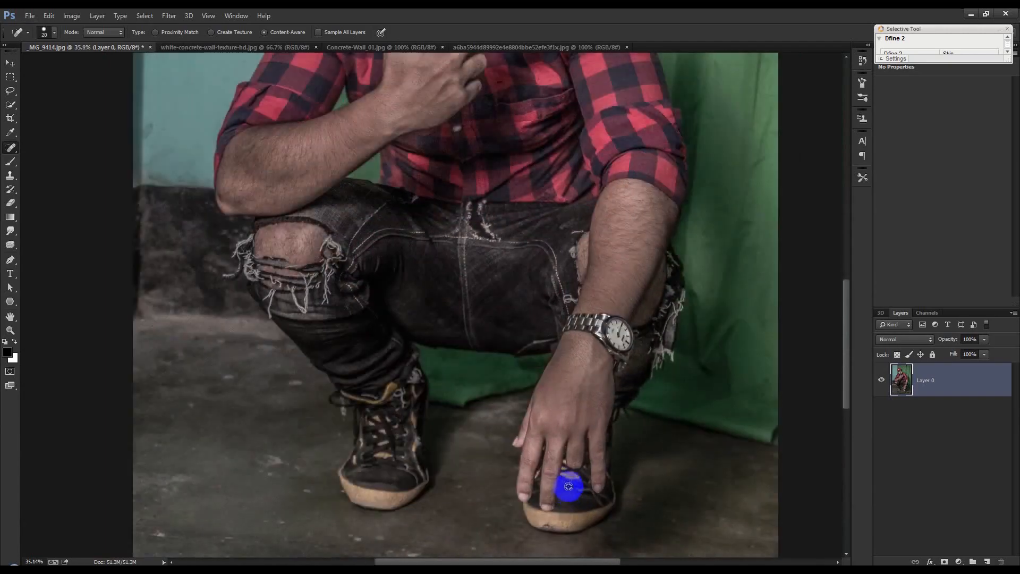
- Try an automatic contrast correction on the whole portrait
scroll(473, 303, down, 6)
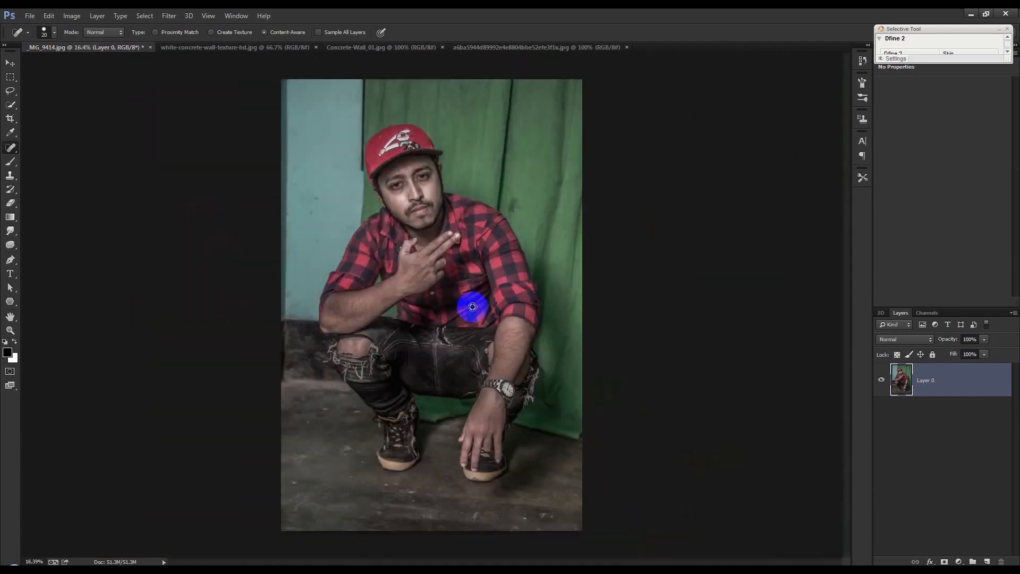
scroll(464, 382, up, 5)
scroll(400, 318, down, 3)
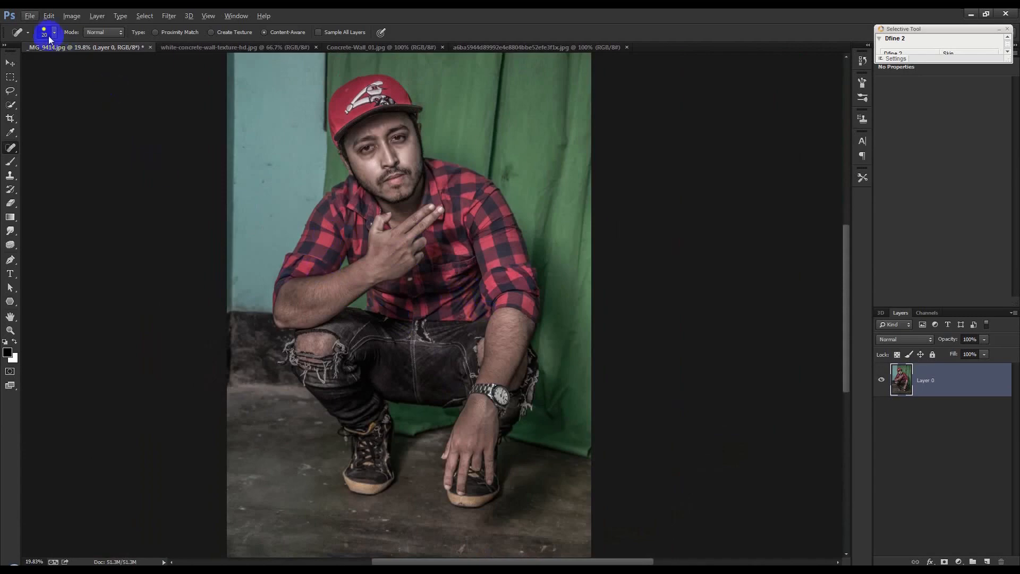
click(72, 16)
click(94, 71)
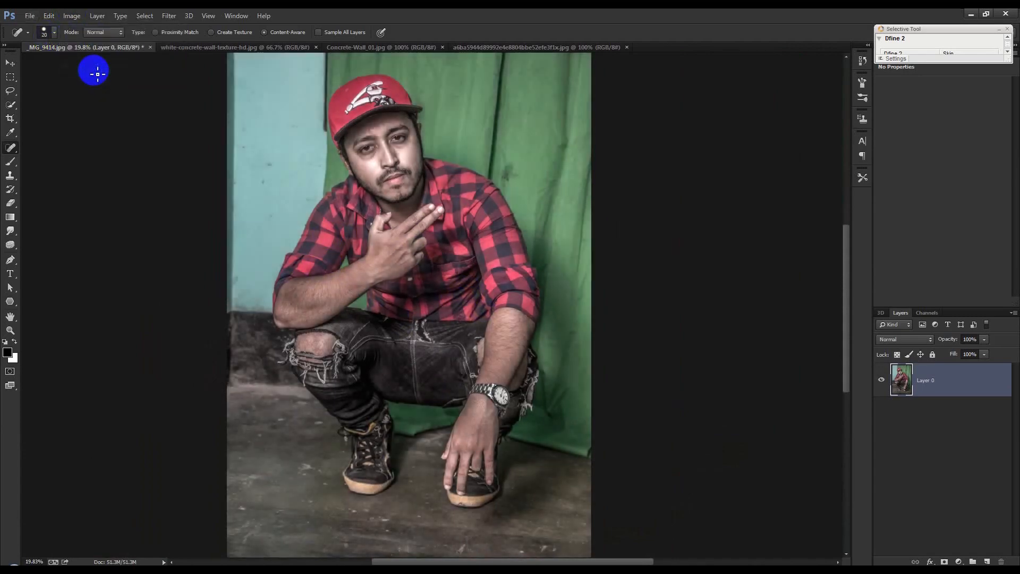
- Toggle the last automatic correction off and on to compare the portrait, ending with the correction undone
key(ctrl+z)
key(ctrl+z)
key(ctrl+z)
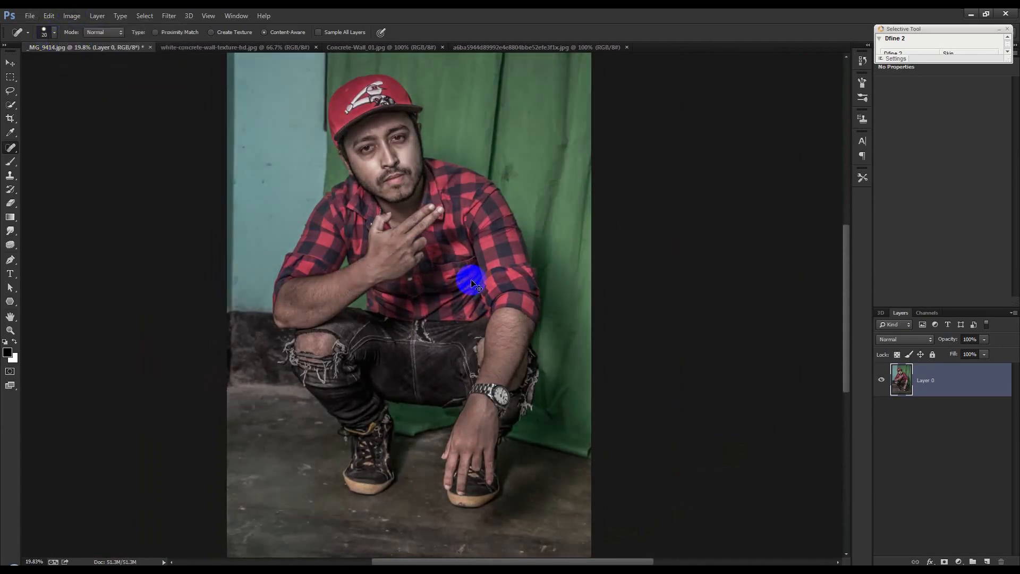
key(ctrl+z)
key(ctrl+z)
key(ctrl+z)
key(ctrl+z)
key(ctrl+z)
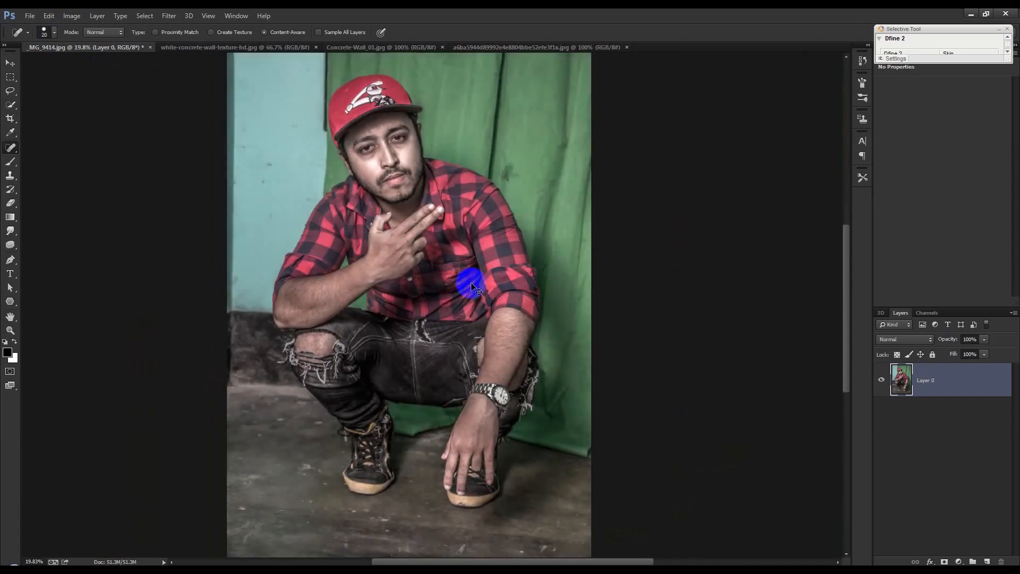
key(ctrl+z)
key(ctrl+z)
key(ctrl+z)
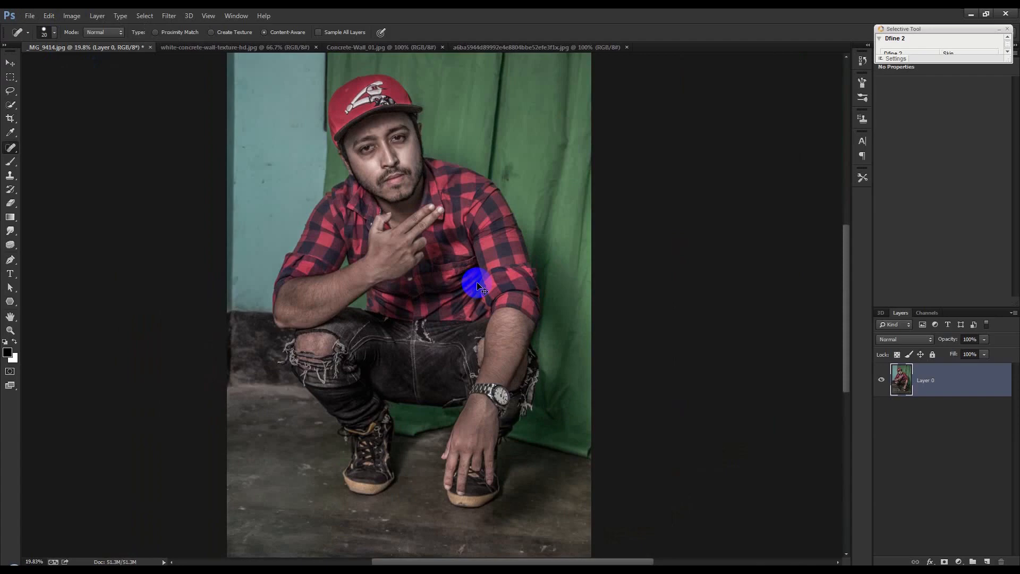
- Start a Pen tool path at the sole of the shoe under the bent knee and trace its outer edge up to the ankle
drag(10, 260, 56, 258)
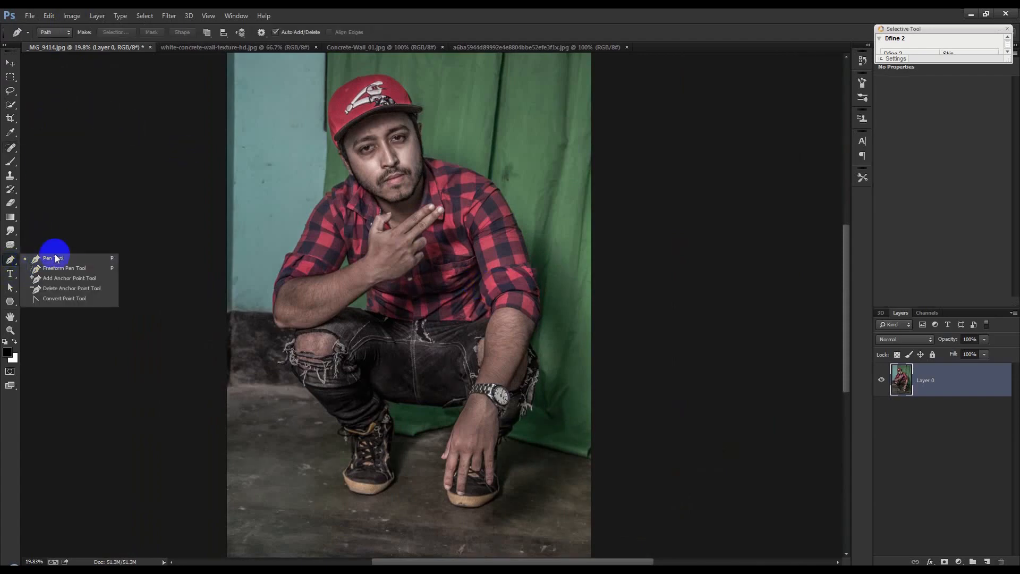
click(56, 258)
scroll(348, 481, up, 8)
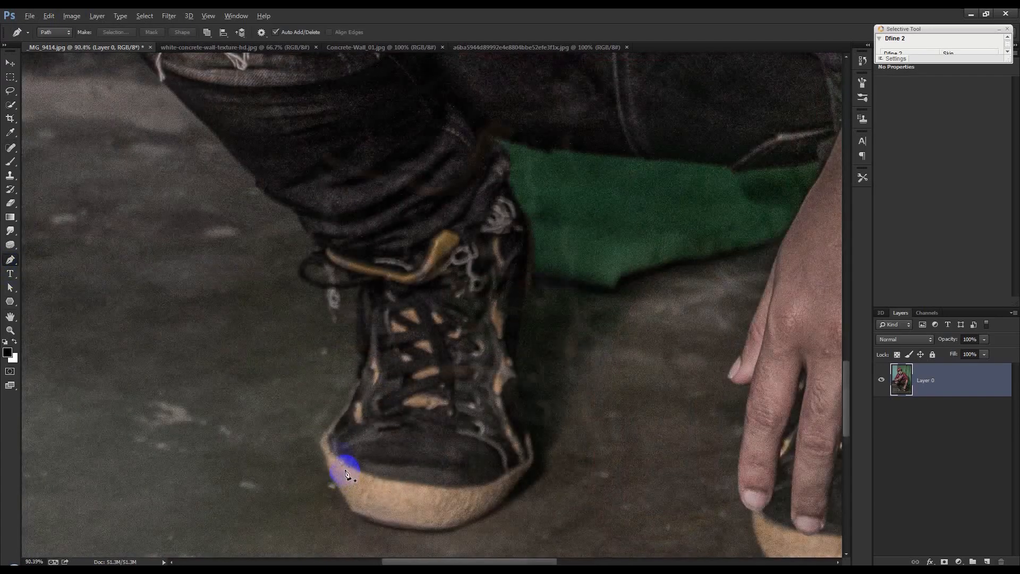
scroll(346, 475, up, 2)
click(316, 446)
click(330, 408)
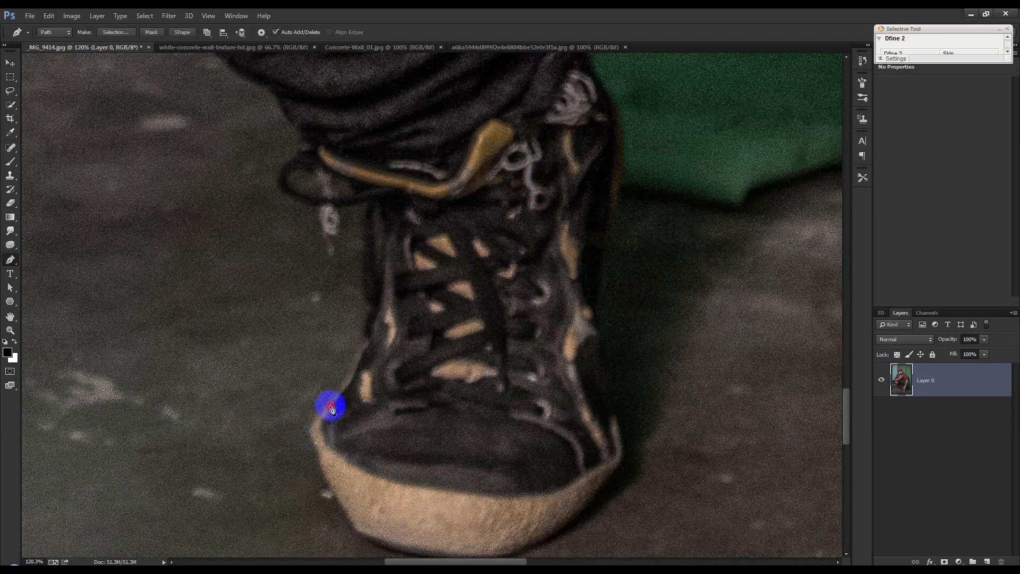
click(352, 372)
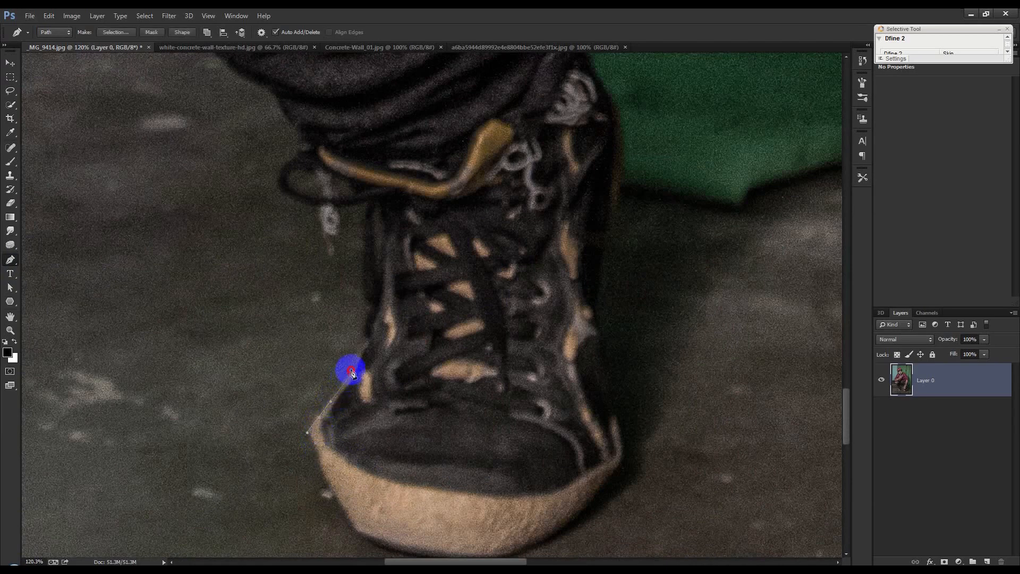
click(366, 347)
drag(367, 309, 365, 259)
- Continue the path around the loose lace loop at the ankle, adding a sharp corner where the loop meets the shoe
drag(369, 204, 335, 206)
alt+click(369, 204)
click(366, 202)
click(347, 205)
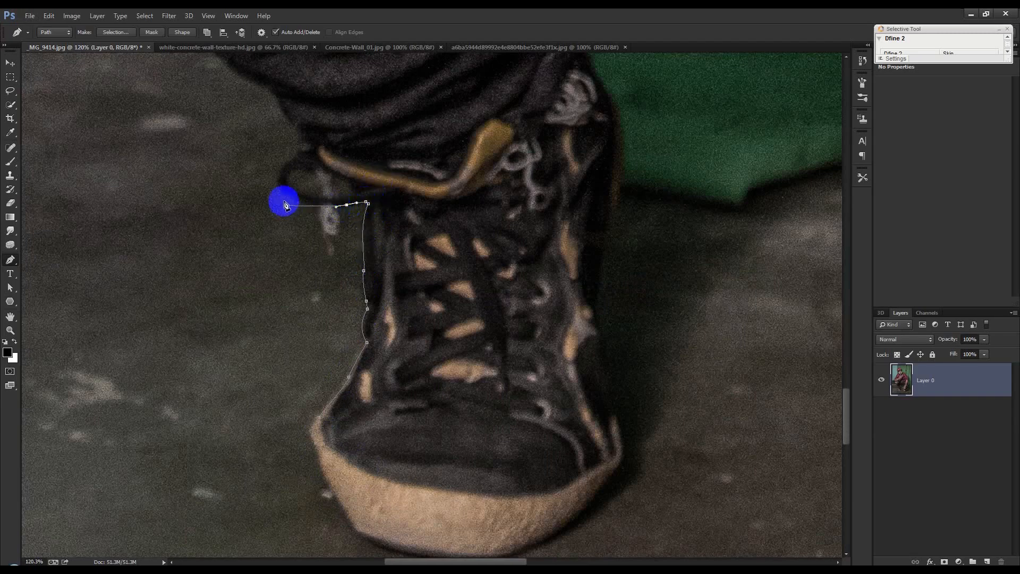
click(277, 184)
drag(308, 139, 315, 141)
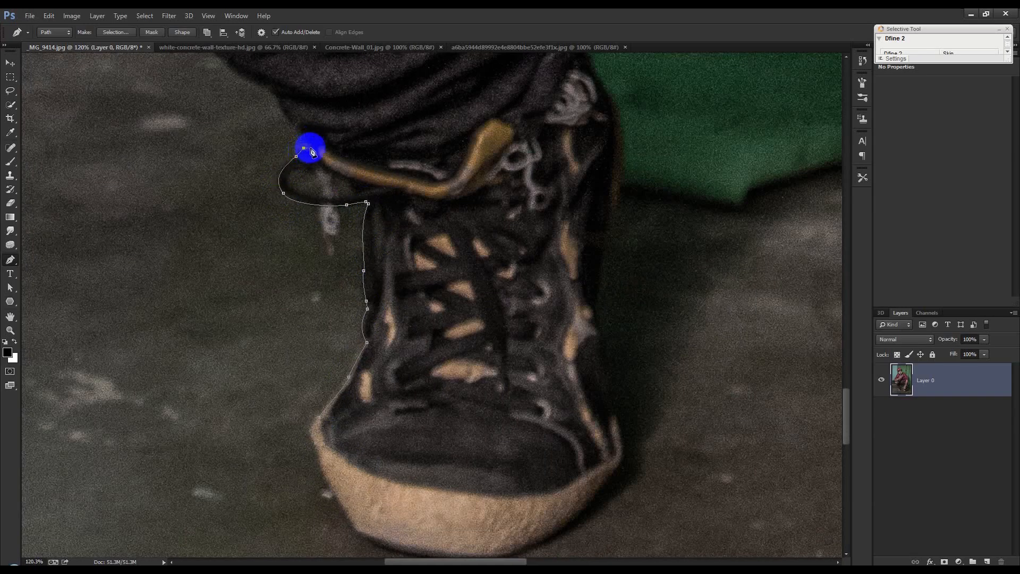
- Extend the path up the outer edge of the trouser leg above the shoe, continuing it into a closed outline of the man
drag(291, 130, 271, 85)
drag(318, 144, 464, 300)
drag(364, 204, 353, 179)
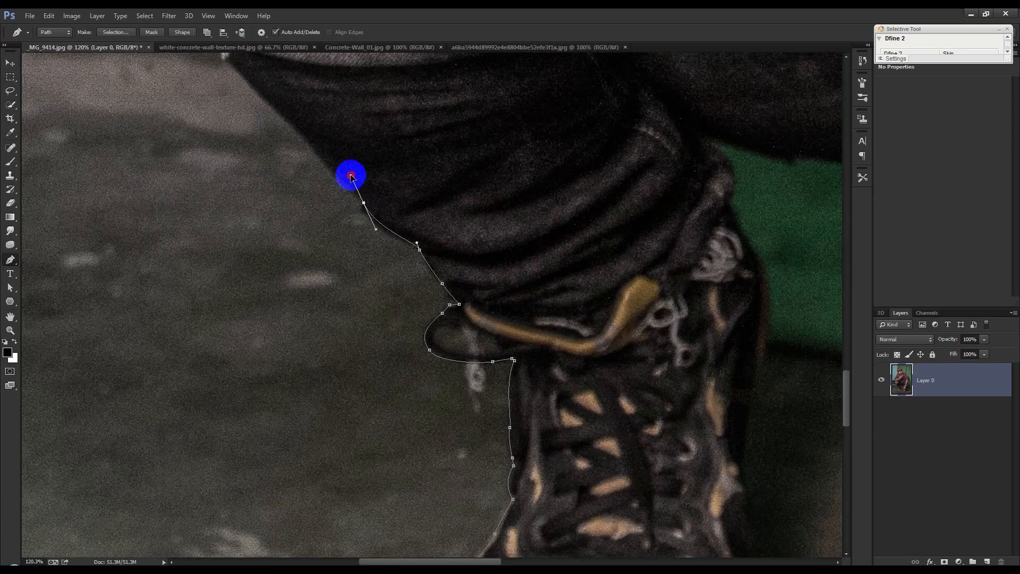
alt+click(364, 205)
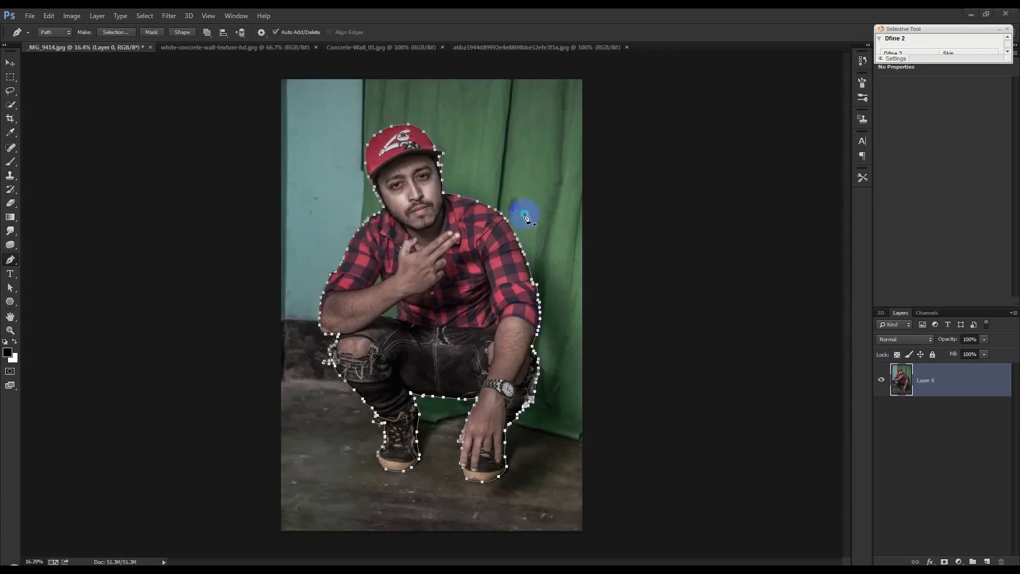
- Duplicate Layer 0 and hide the original layer
right_click(527, 214)
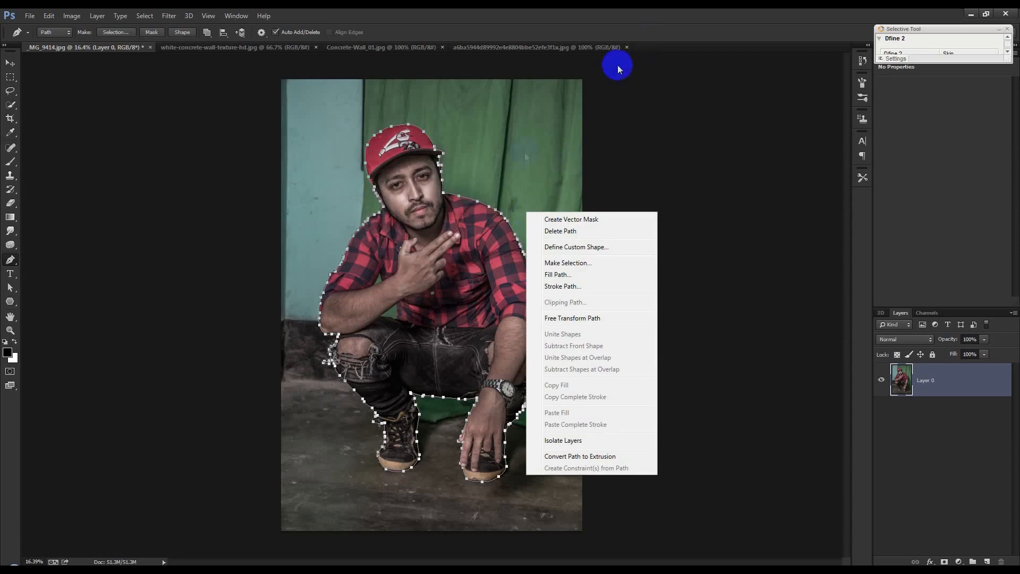
right_click(925, 392)
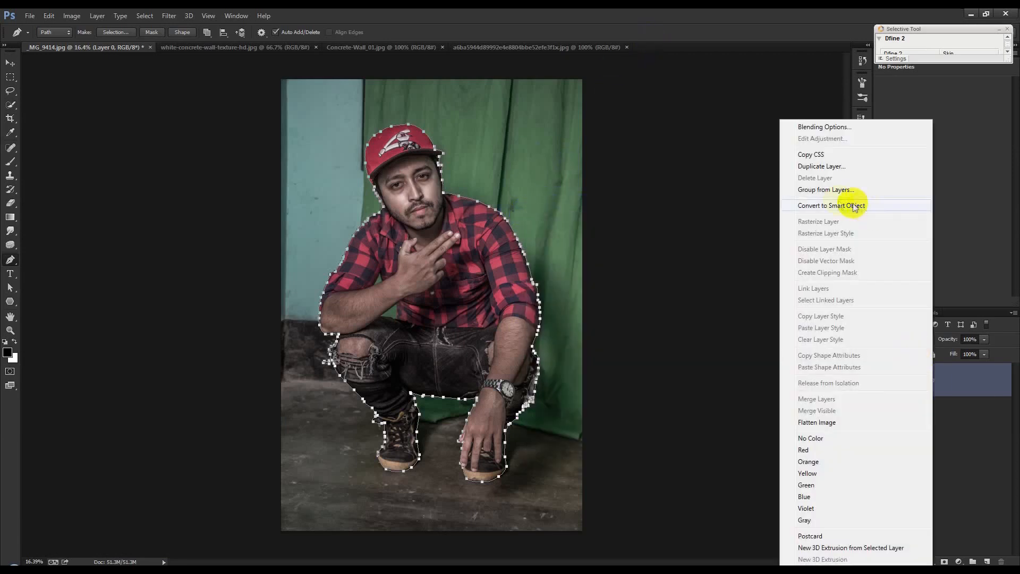
click(821, 166)
click(613, 184)
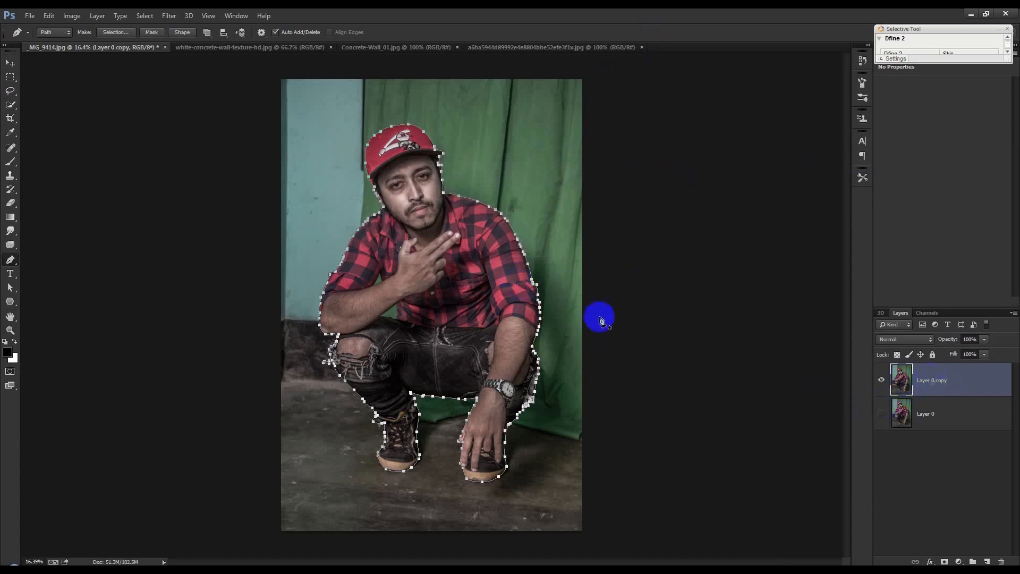
- Convert the man's outline path to a selection and add it as a layer mask on the duplicated layer
right_click(486, 167)
click(531, 220)
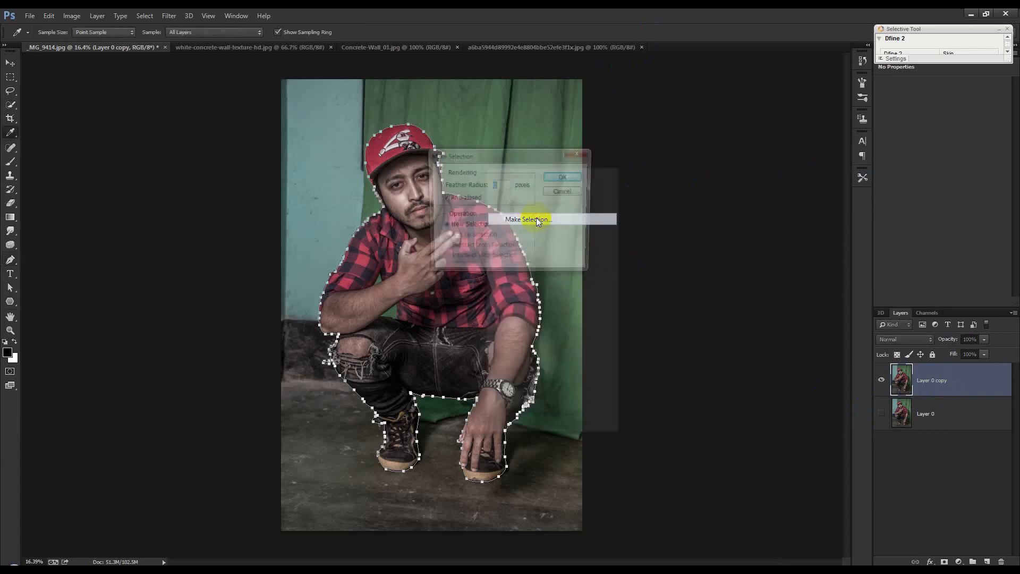
click(565, 171)
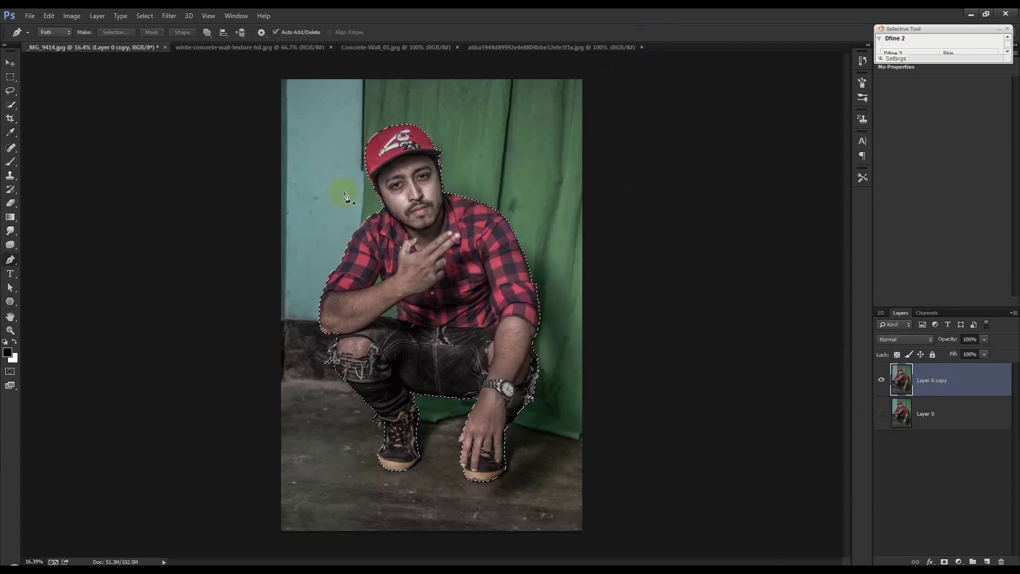
click(944, 561)
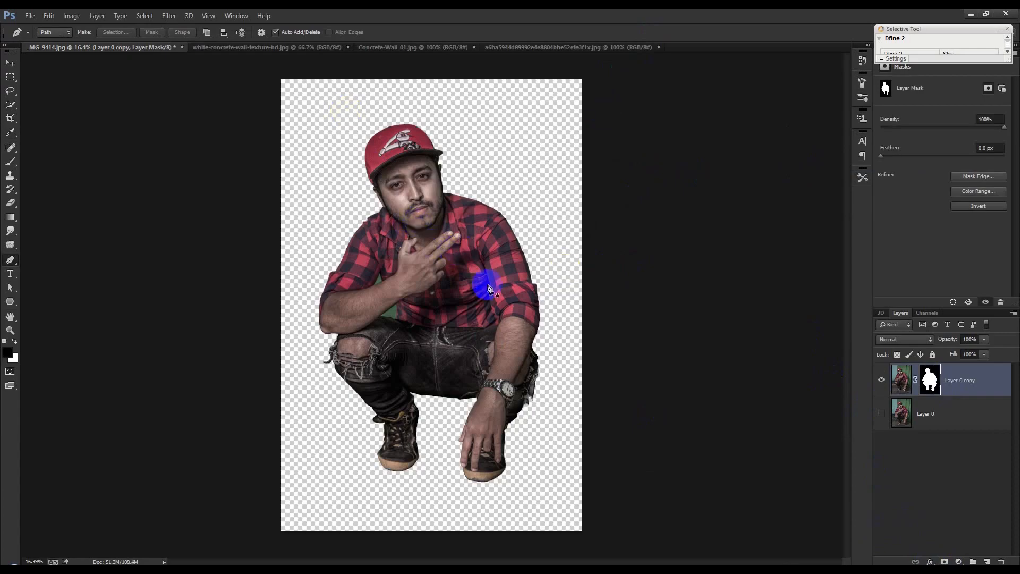
- Draw a closed Pen tool path around the green gap between the forearm, the shirt and the thigh
scroll(368, 437, up, 3)
scroll(368, 437, up, 4)
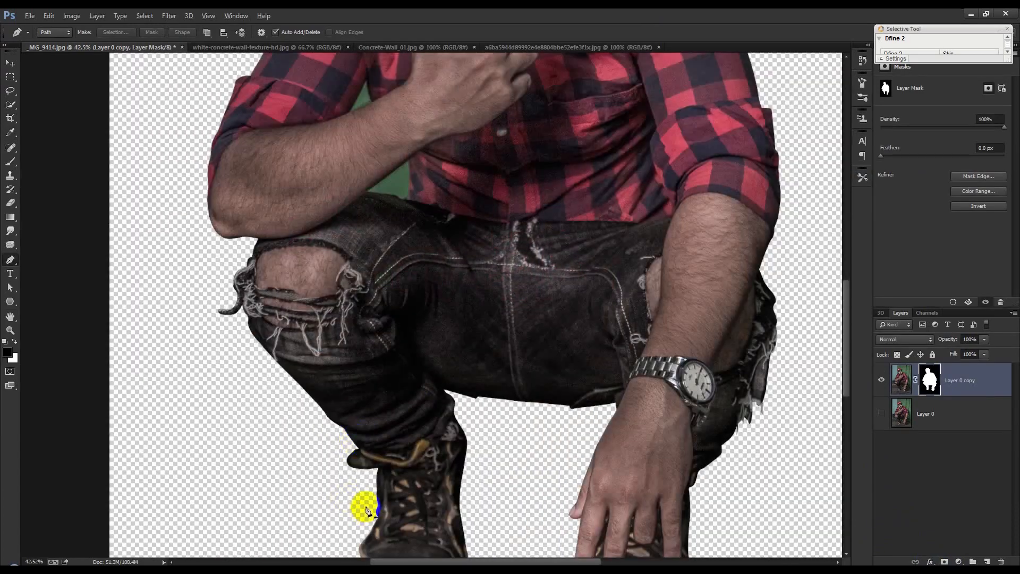
scroll(460, 349, up, 4)
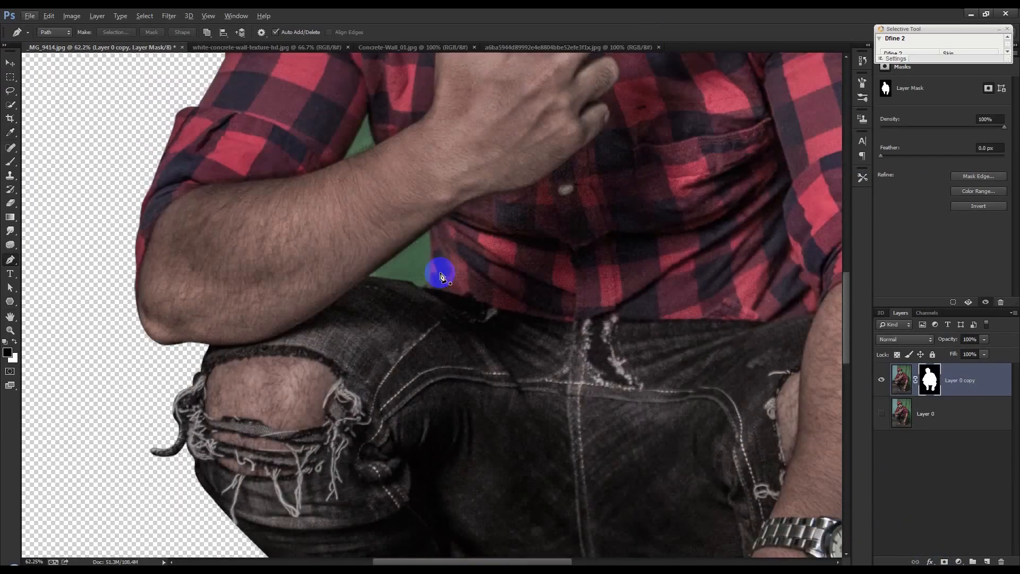
scroll(439, 280, up, 3)
click(445, 349)
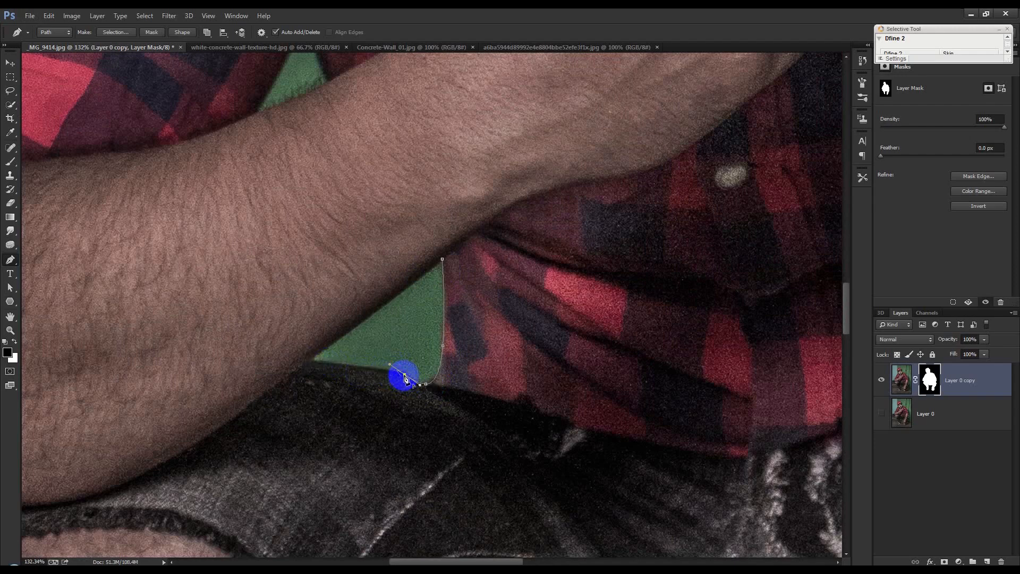
click(316, 366)
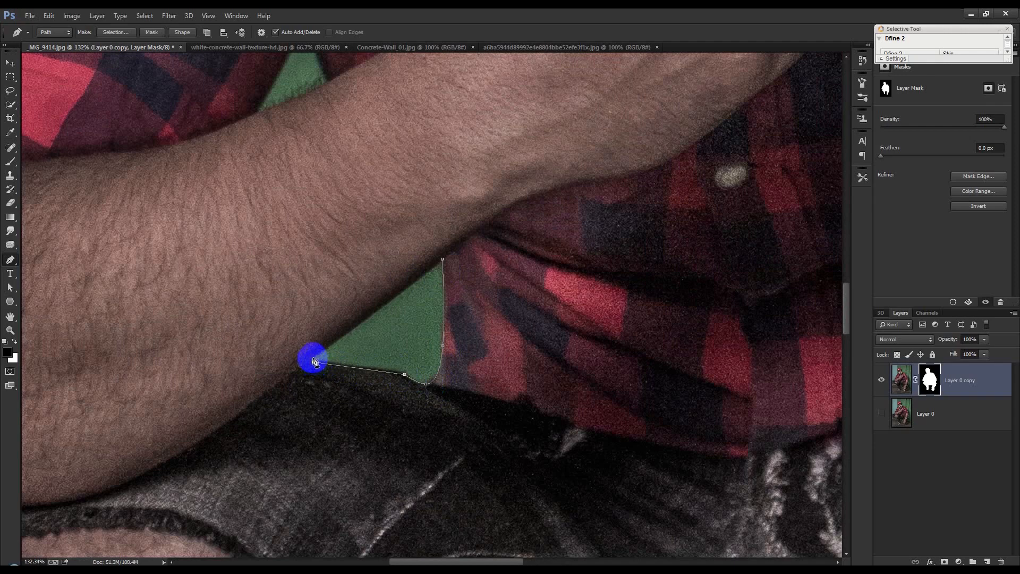
click(393, 299)
- Convert the path around the green gap into a new anti-aliased selection
right_click(477, 273)
click(546, 312)
click(564, 177)
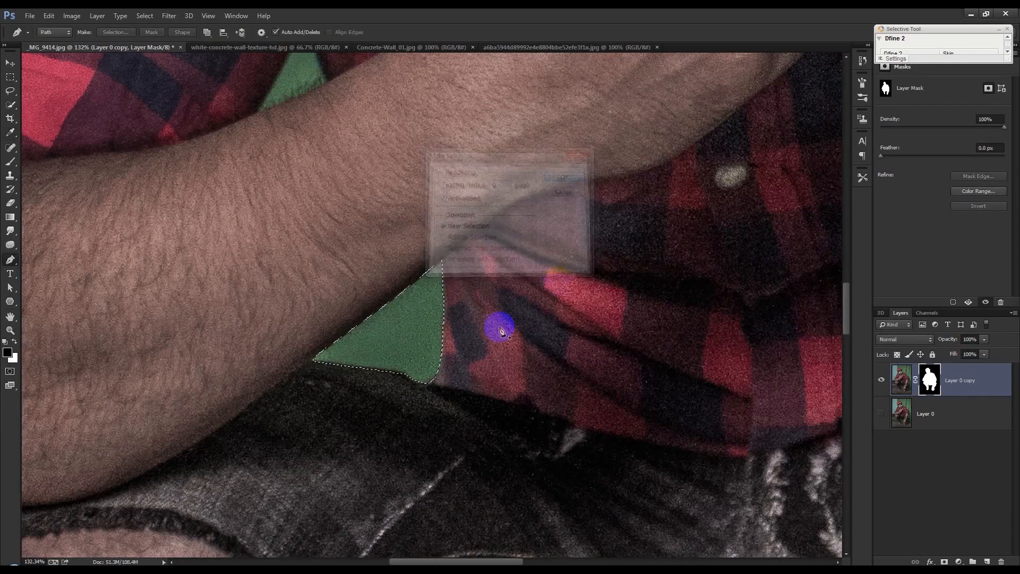
- Mask out the selected gap with a hard 89 px black brush, and clear the selection
click(11, 161)
click(49, 164)
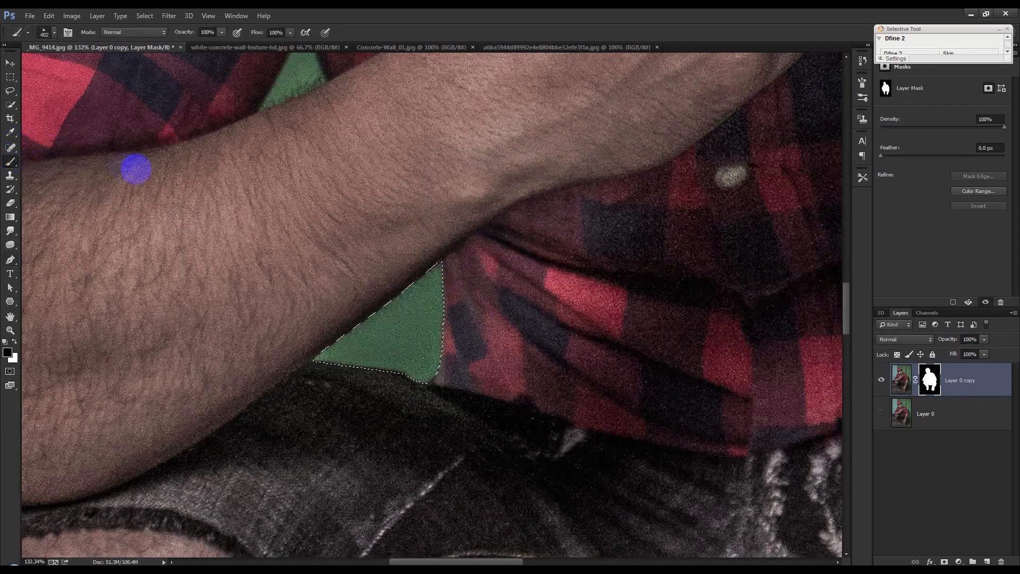
right_click(336, 217)
click(432, 287)
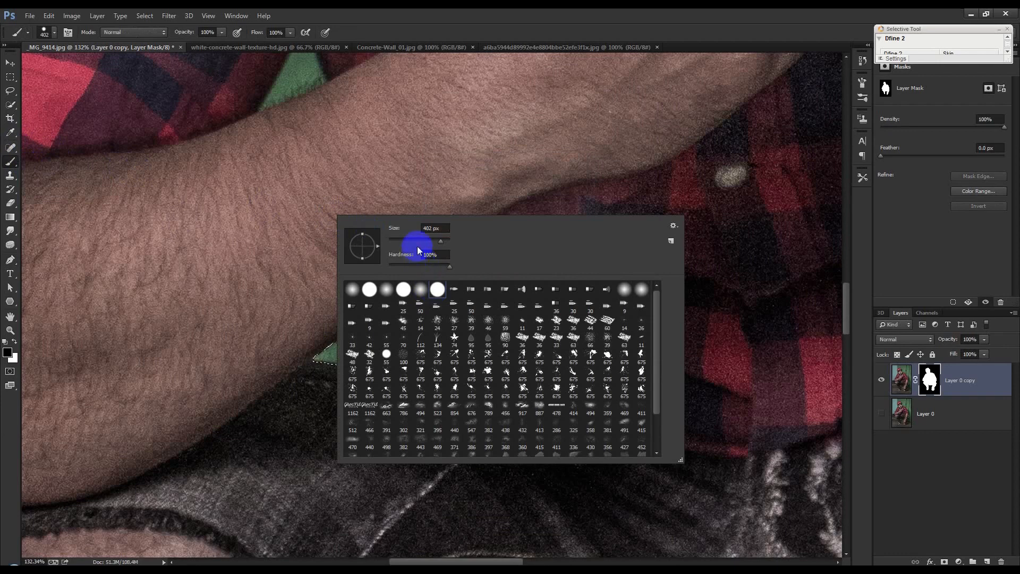
click(469, 14)
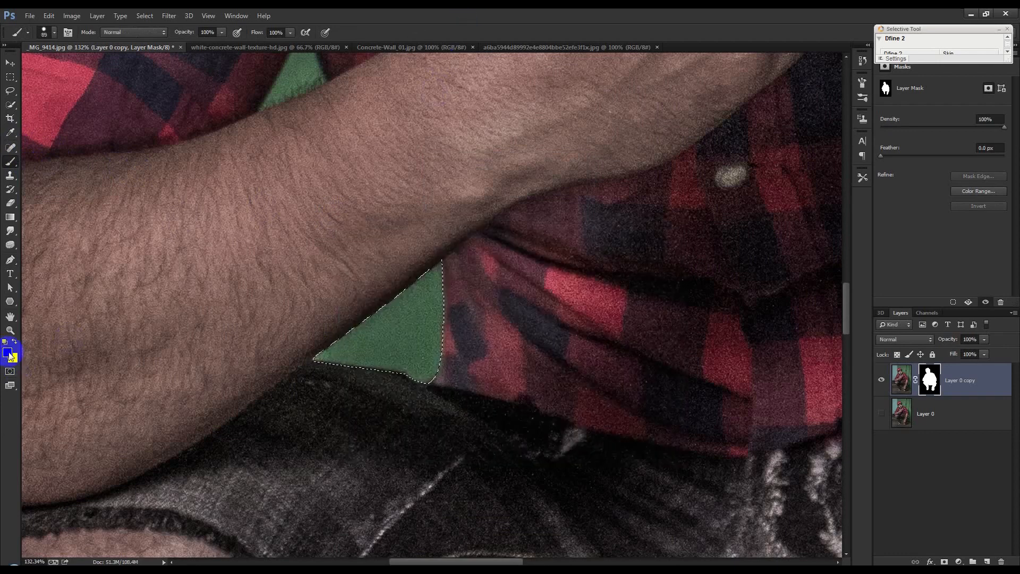
mouse_move(259, 315)
mouse_down()
mouse_move(237, 348)
mouse_move(420, 267)
mouse_move(448, 330)
mouse_move(360, 354)
mouse_move(341, 343)
mouse_up()
right_click(436, 233)
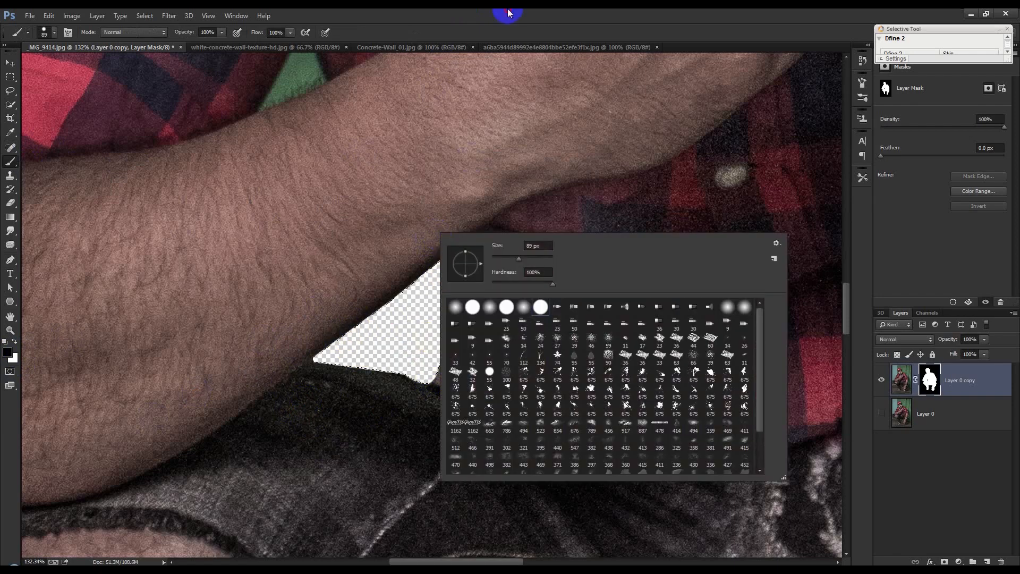
click(144, 16)
click(155, 39)
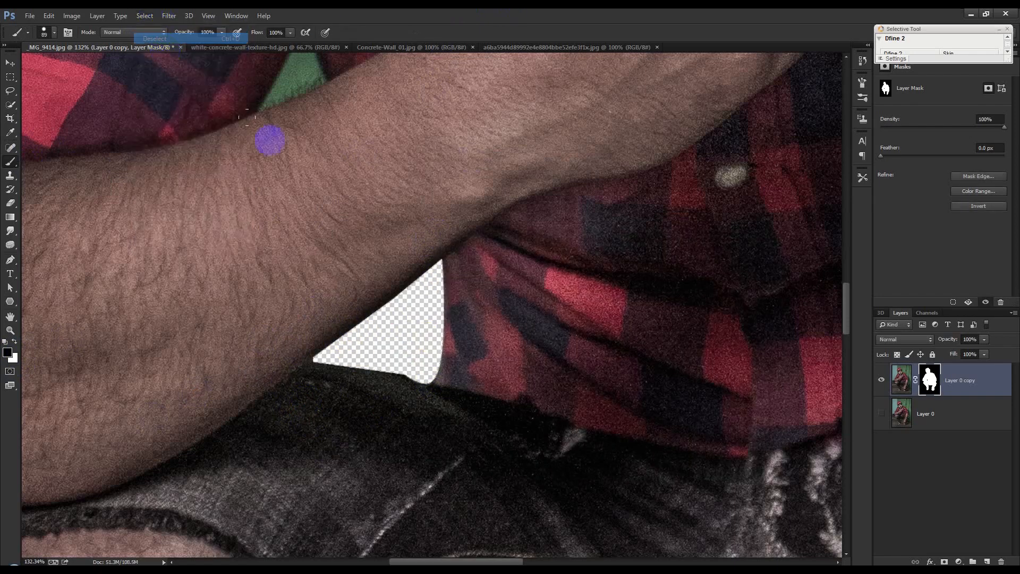
- Outline the small green gap between the sleeve, the shirt front and the forearm with a closed Pen tool path
drag(406, 263, 492, 474)
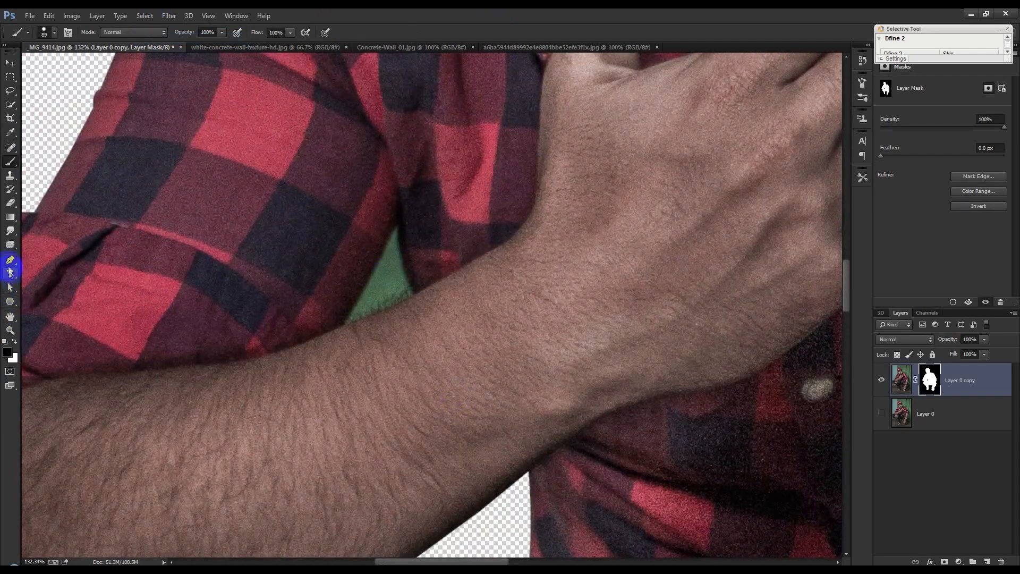
click(10, 261)
click(342, 326)
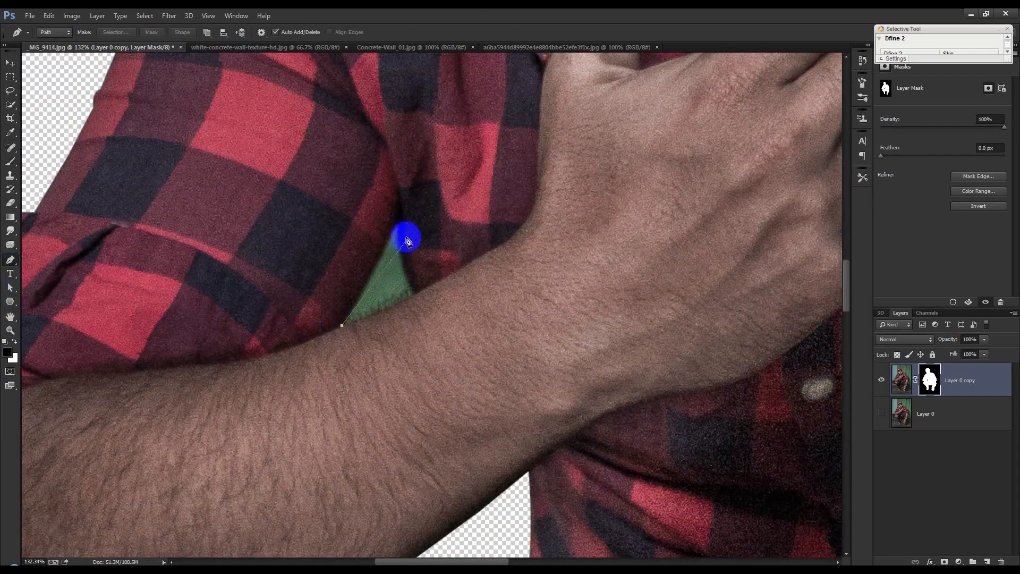
drag(397, 223, 421, 169)
click(398, 225)
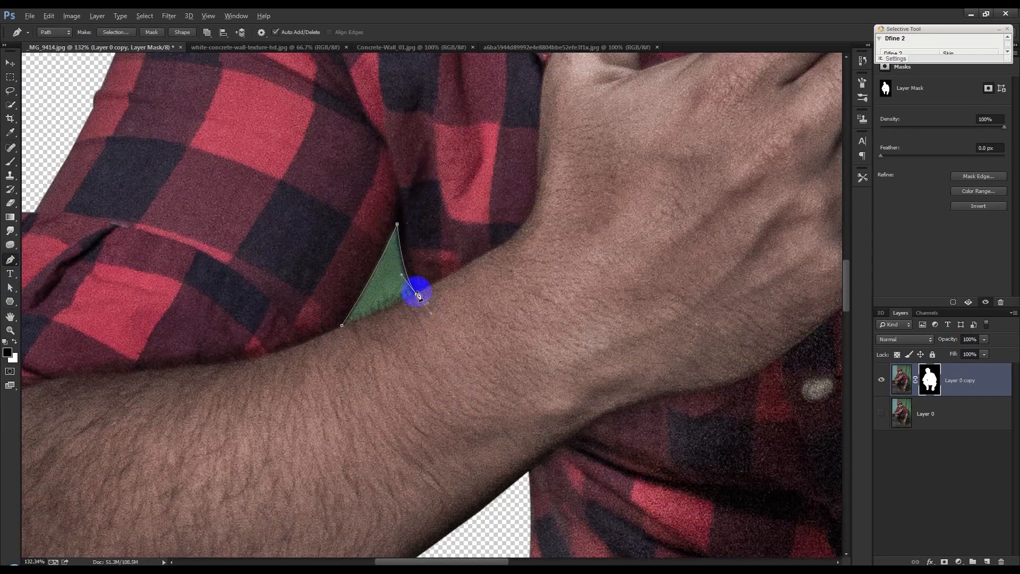
drag(342, 325, 325, 331)
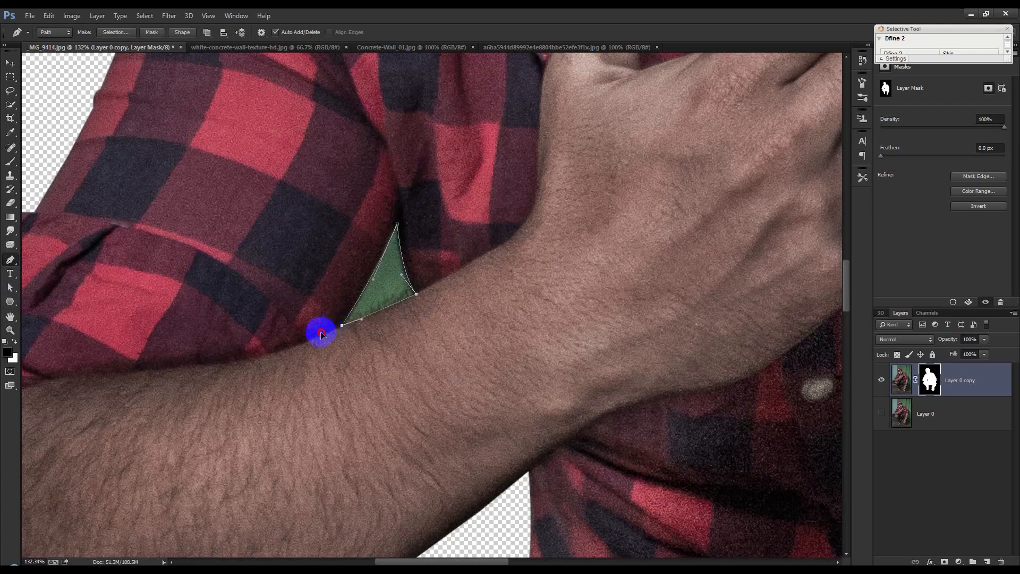
- Convert the path between sleeve and forearm into a new anti-aliased selection, mask out the green gap with the black brush, and deselect
right_click(393, 324)
click(439, 103)
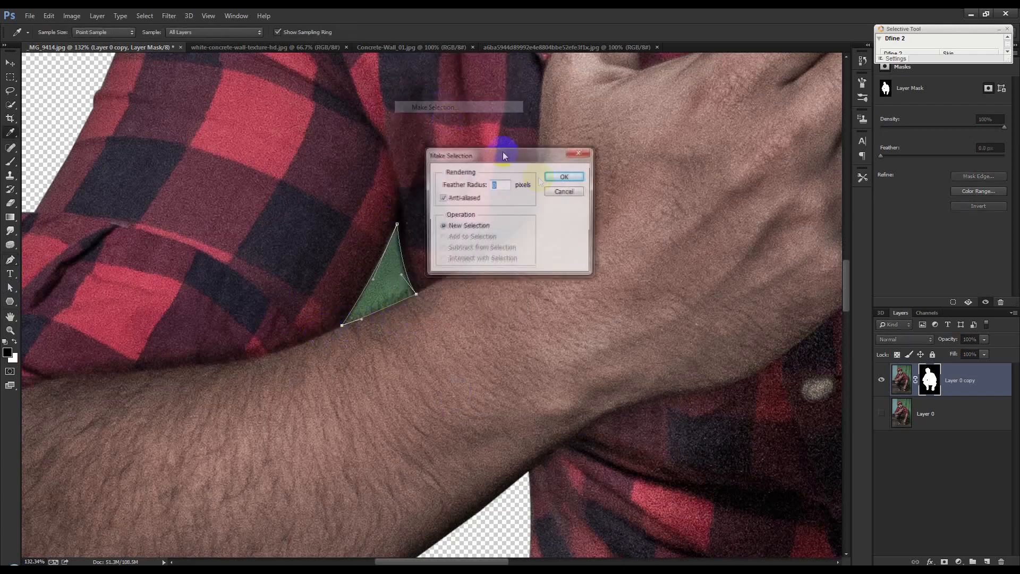
click(555, 177)
click(10, 160)
mouse_move(372, 223)
mouse_down()
mouse_move(359, 319)
mouse_move(459, 250)
mouse_move(429, 227)
mouse_move(319, 318)
mouse_up()
key(ctrl+d)
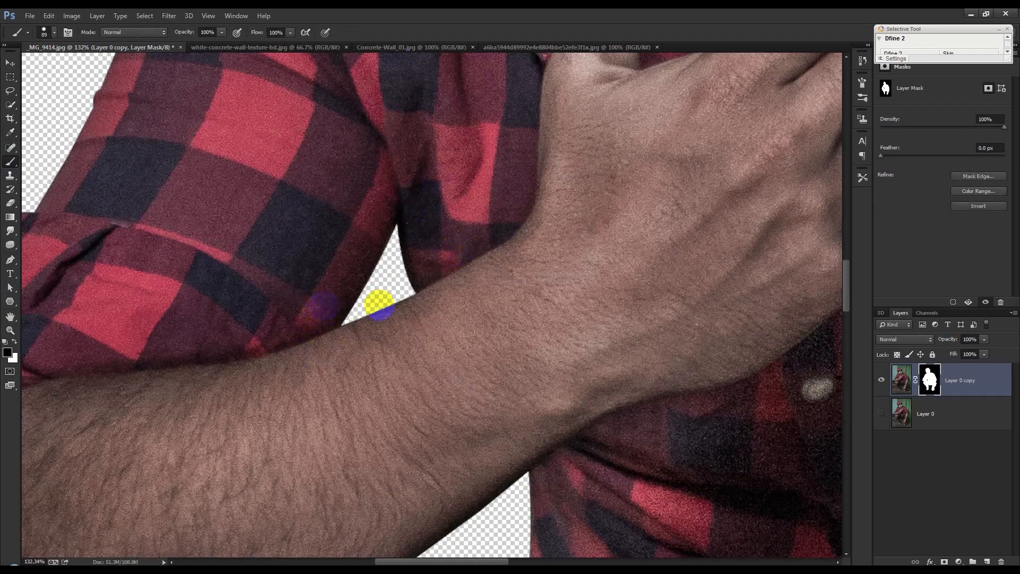
- Refine the layer mask's edge along the frayed denim threads beside the watch, brushing over them with a size 96 Refine Radius brush
scroll(429, 337, down, 4)
scroll(432, 333, down, 8)
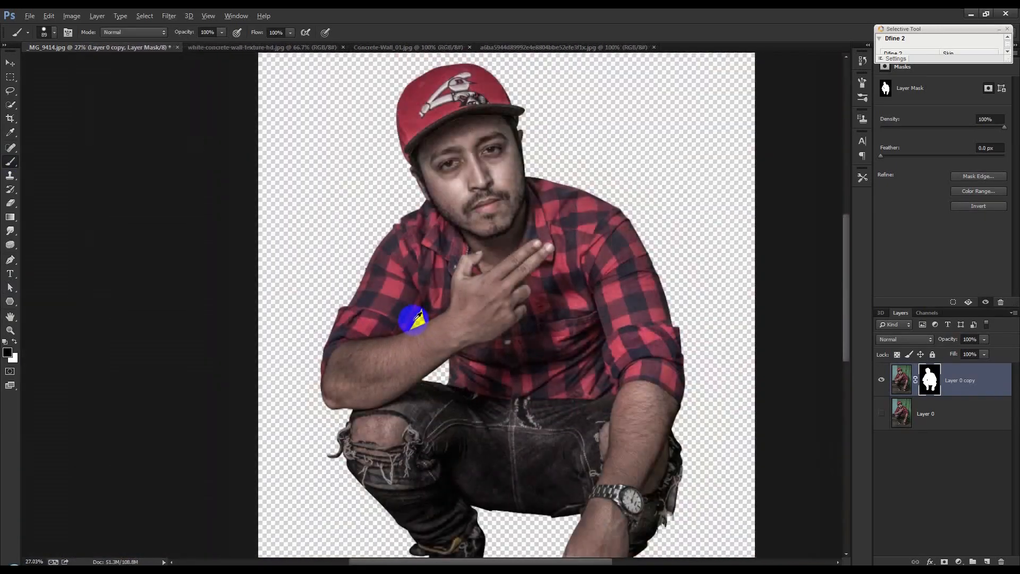
scroll(590, 473, up, 8)
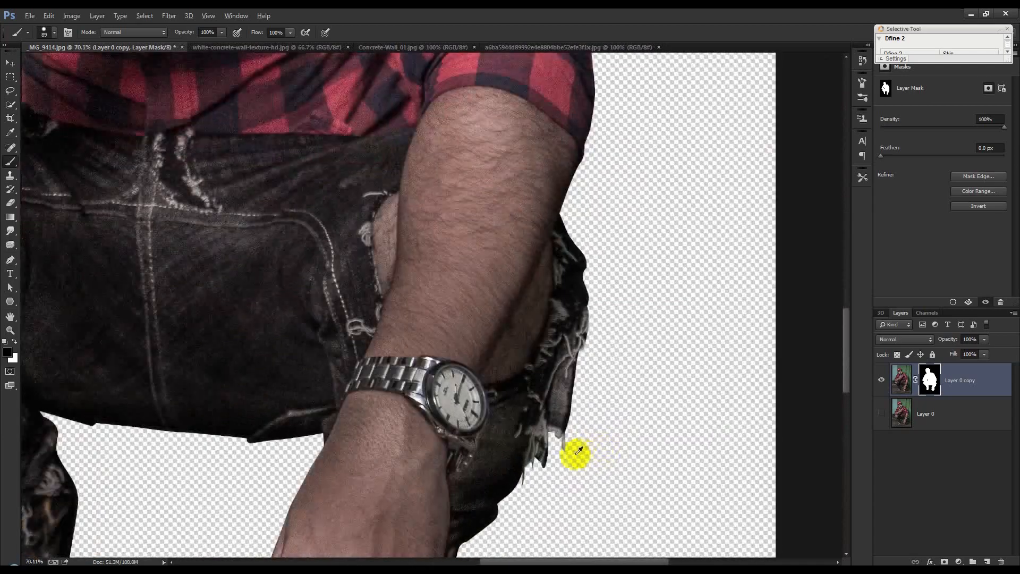
scroll(531, 470, up, 1)
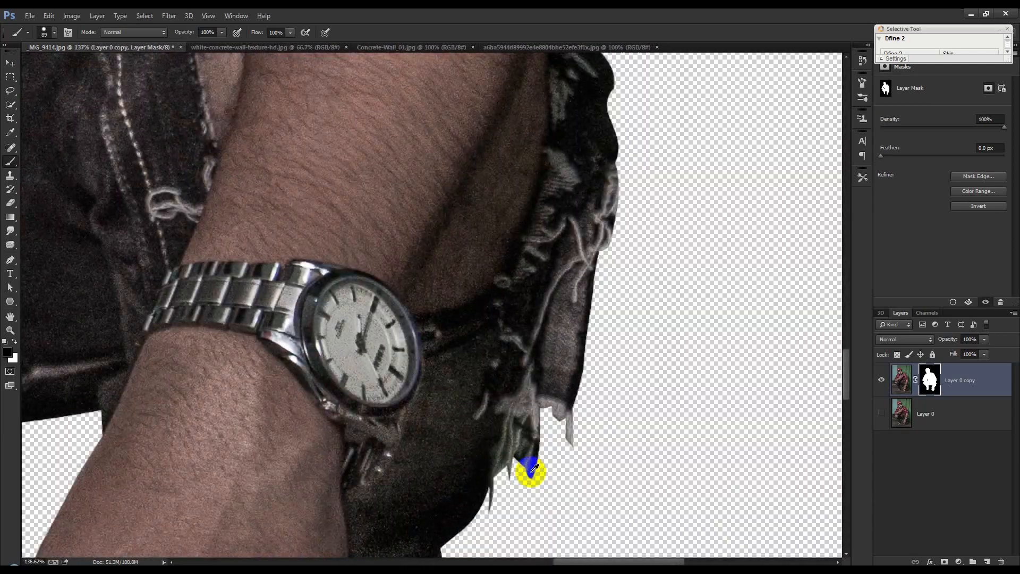
right_click(933, 379)
click(904, 463)
mouse_move(503, 454)
mouse_down()
mouse_move(492, 468)
mouse_move(520, 420)
mouse_move(510, 399)
mouse_move(535, 451)
mouse_up()
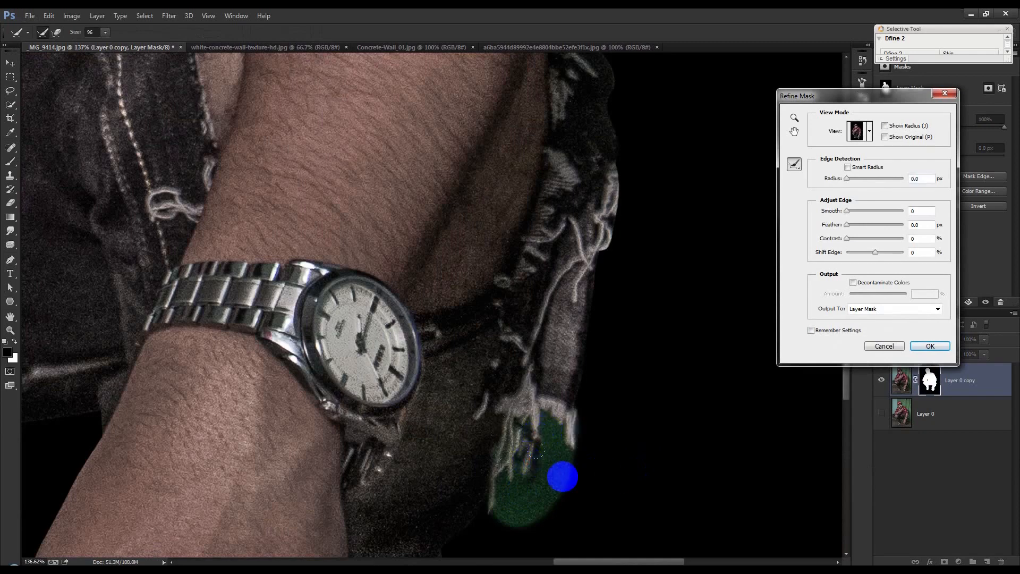
drag(635, 234, 631, 173)
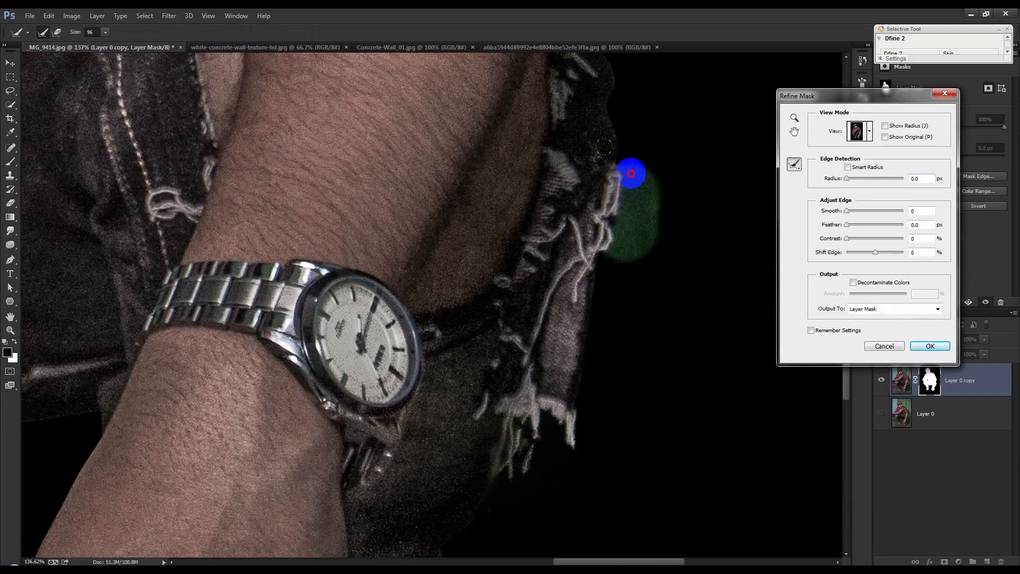
click(919, 347)
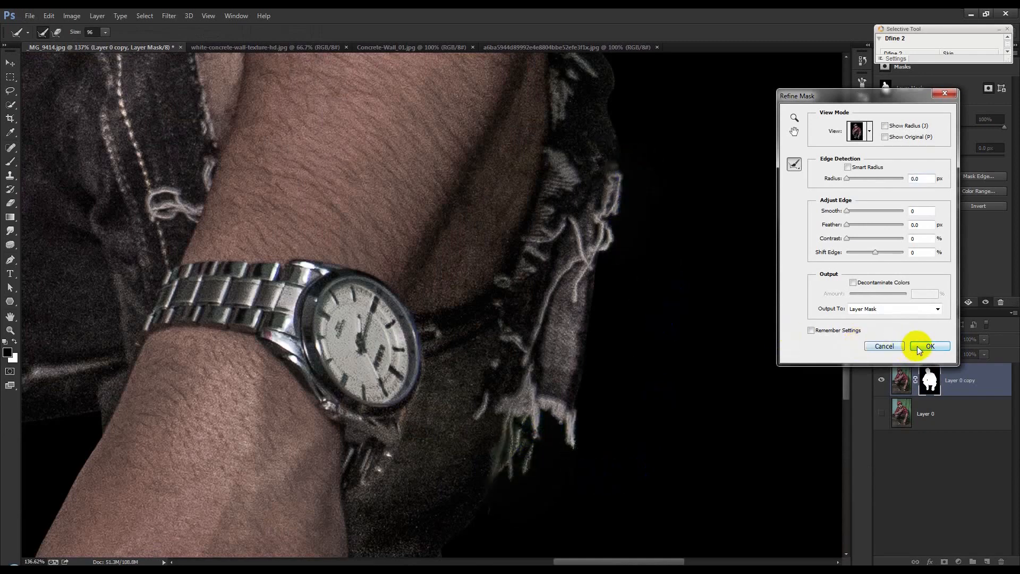
- Check the other cutout edges down to the laced shoe, and apply the mask refinement to the layer mask
drag(494, 406, 690, 367)
drag(367, 159, 585, 345)
drag(197, 342, 532, 205)
mouse_move(342, 129)
mouse_down()
mouse_move(323, 87)
mouse_move(371, 154)
mouse_up()
drag(475, 185, 528, 314)
drag(483, 202, 527, 310)
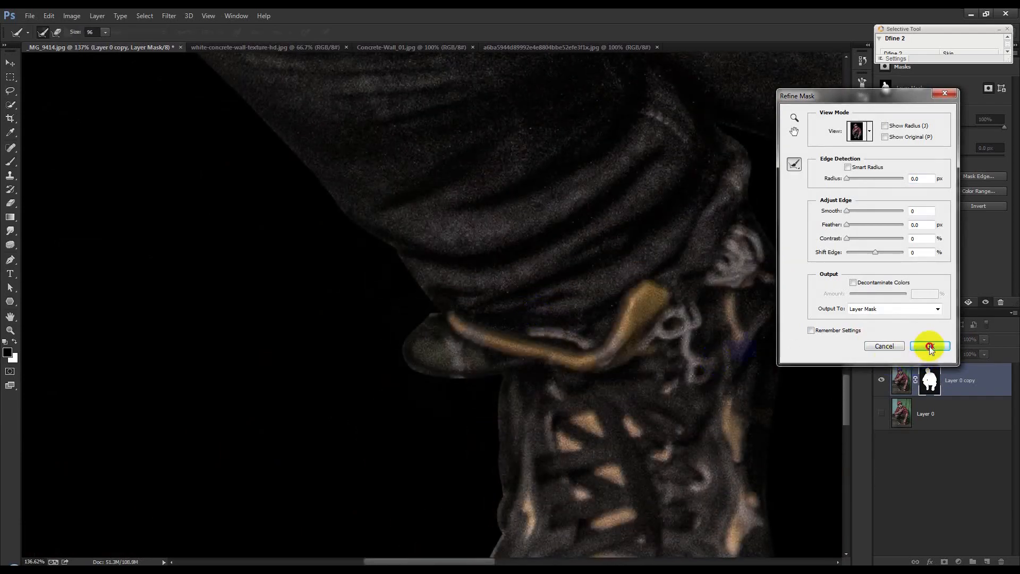
click(929, 346)
- Draw a closed Pen tool path along the inside of the lace loop sticking out at the shoe's ankle
click(10, 260)
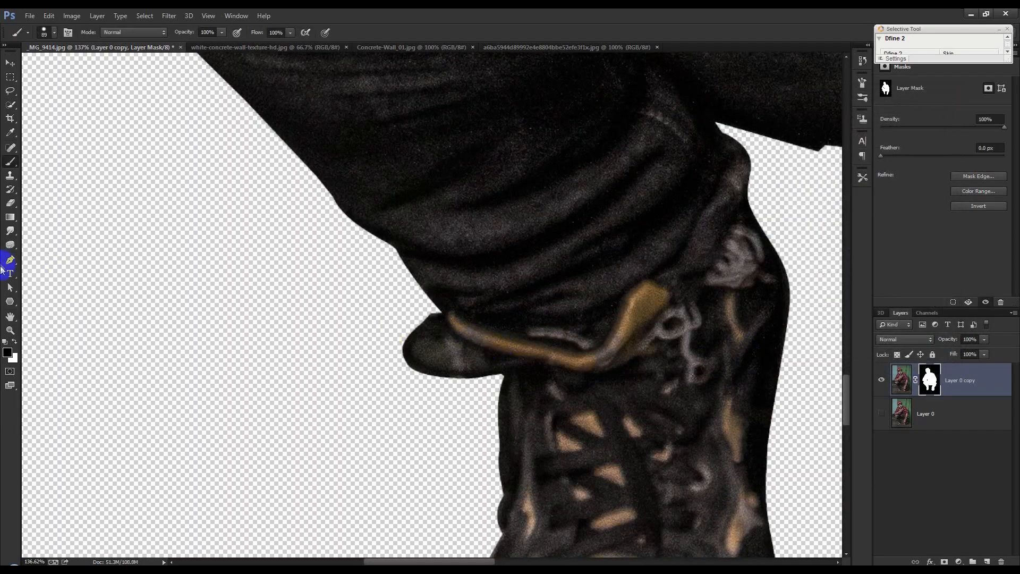
click(447, 336)
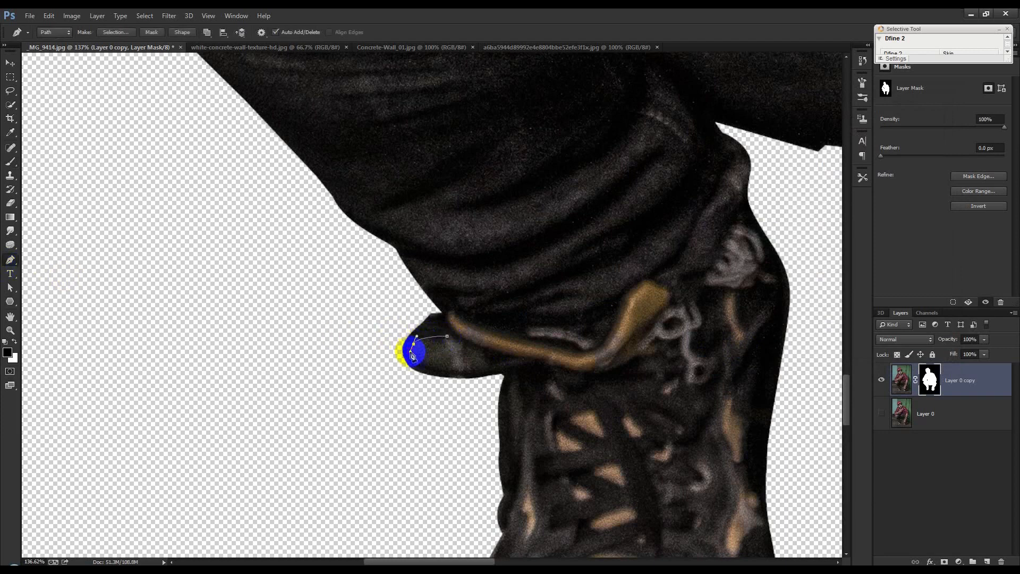
click(458, 374)
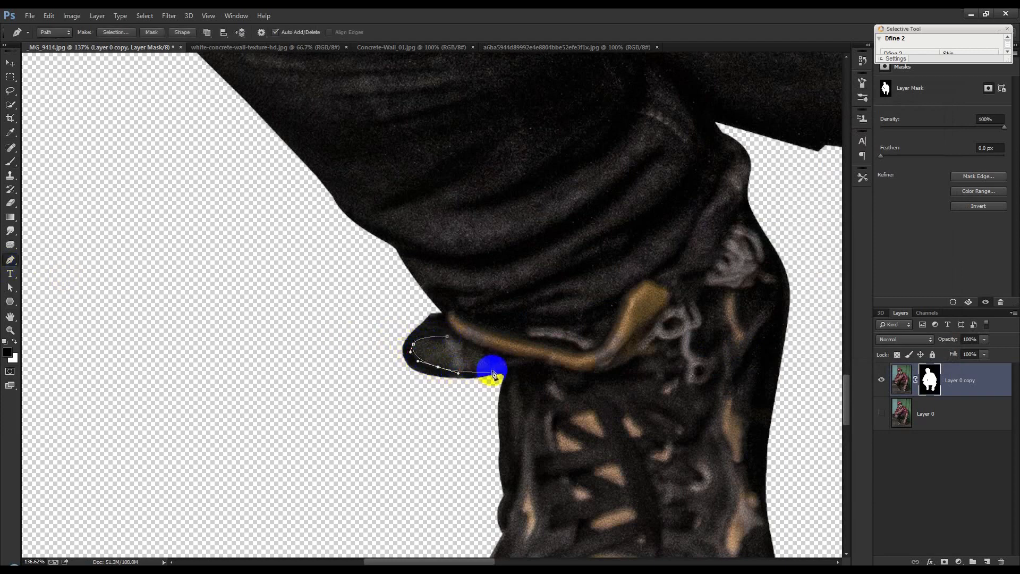
click(493, 367)
click(447, 336)
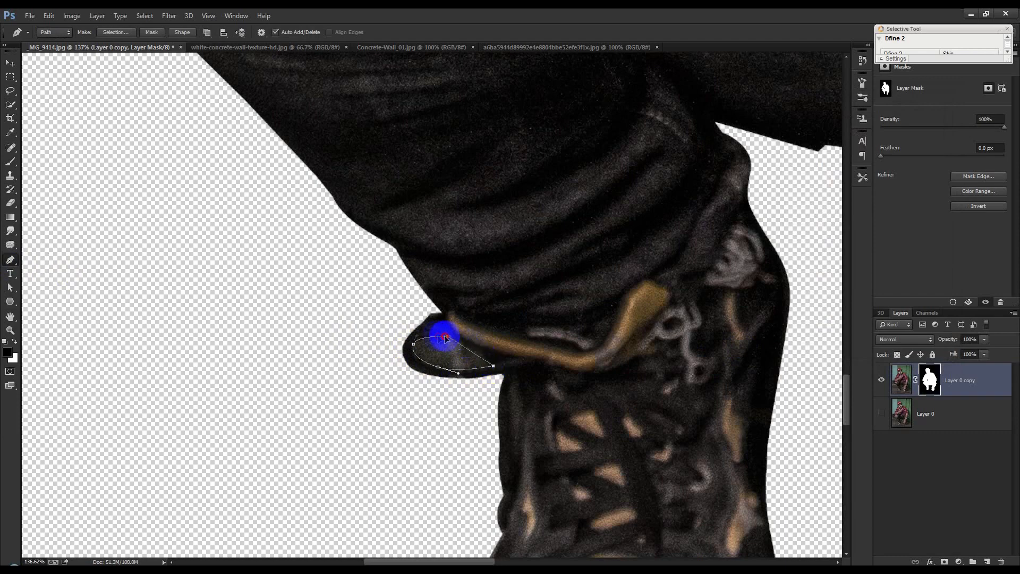
- Convert the lace loop path into a selection, mask out its inside with the black brush, and clear the selection
right_click(561, 303)
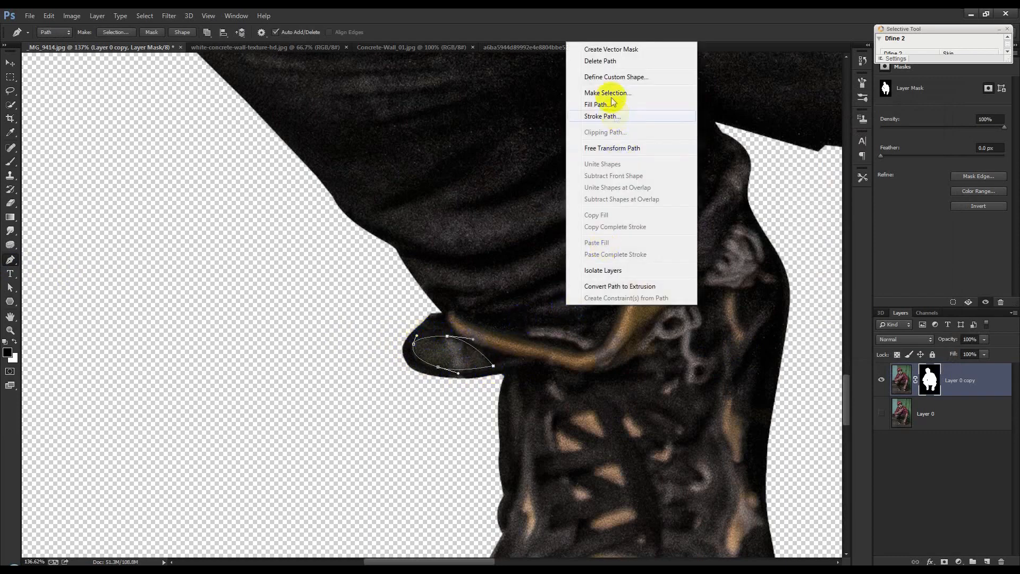
click(605, 92)
click(563, 177)
key(b)
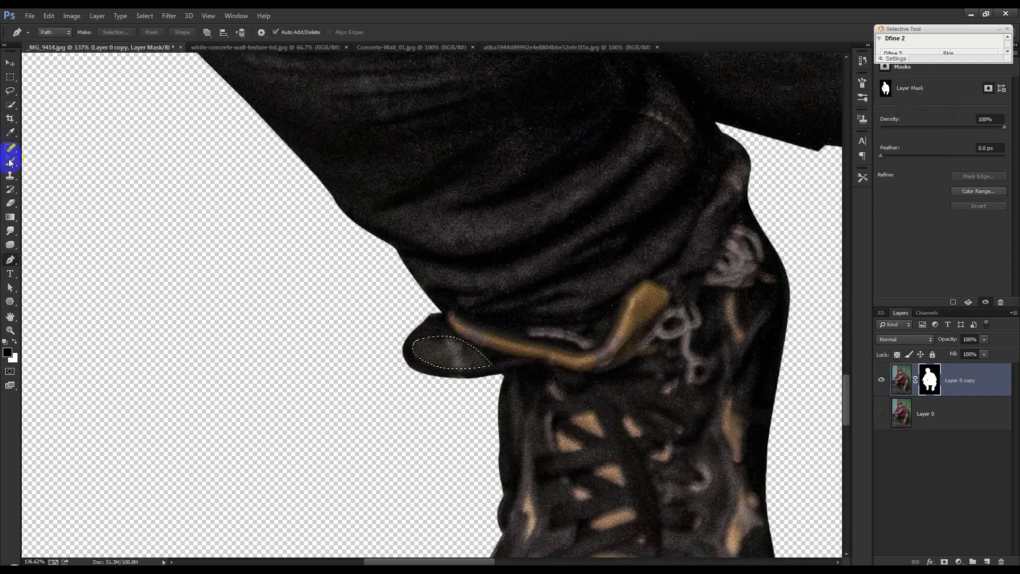
drag(409, 346, 509, 362)
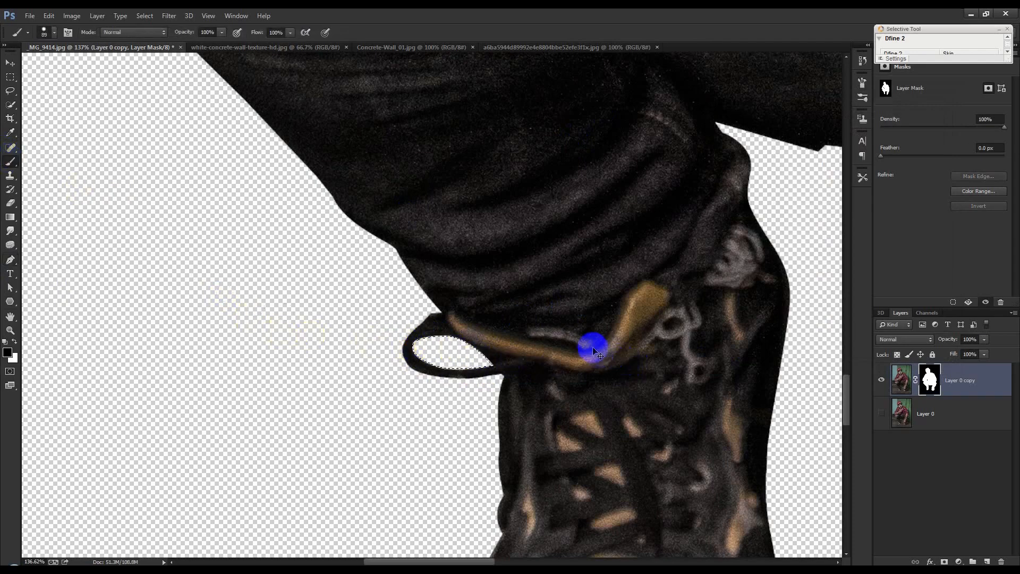
key(ctrl+d)
- Examine the whole cutout against transparency, and inspect the face and cap edges up close
scroll(591, 347, down, 3)
scroll(594, 343, down, 4)
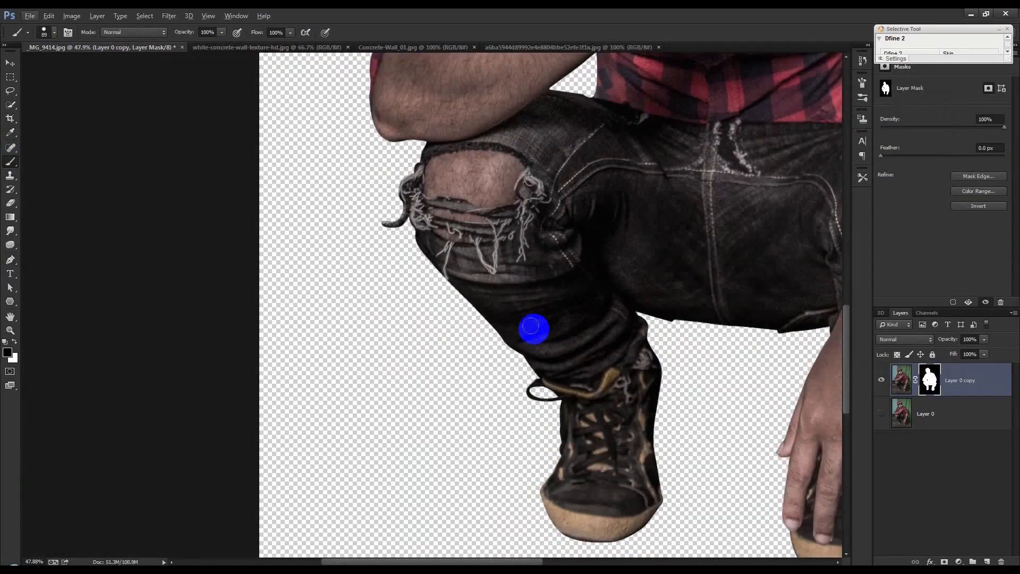
scroll(534, 331, down, 3)
scroll(496, 295, up, 2)
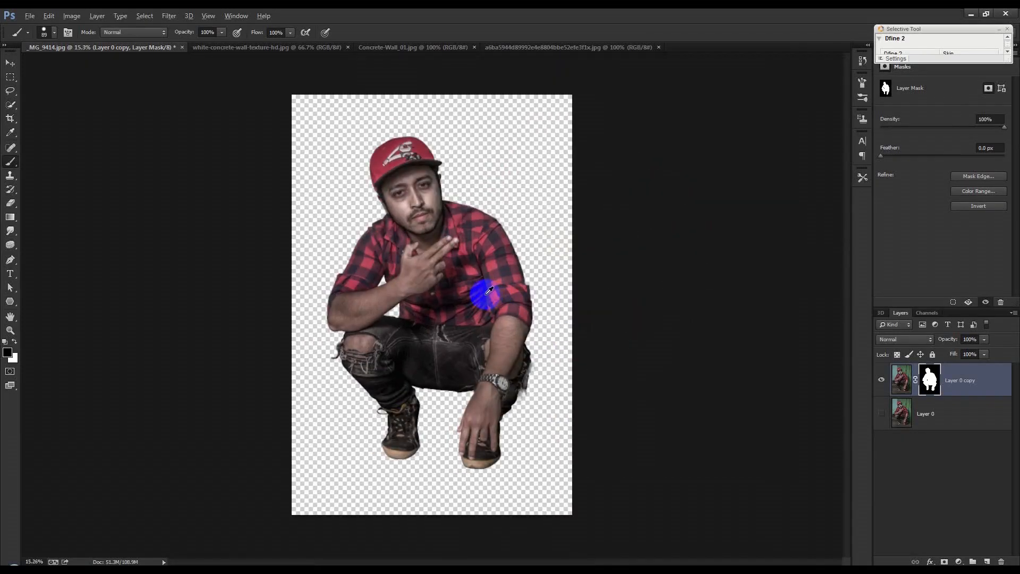
click(10, 63)
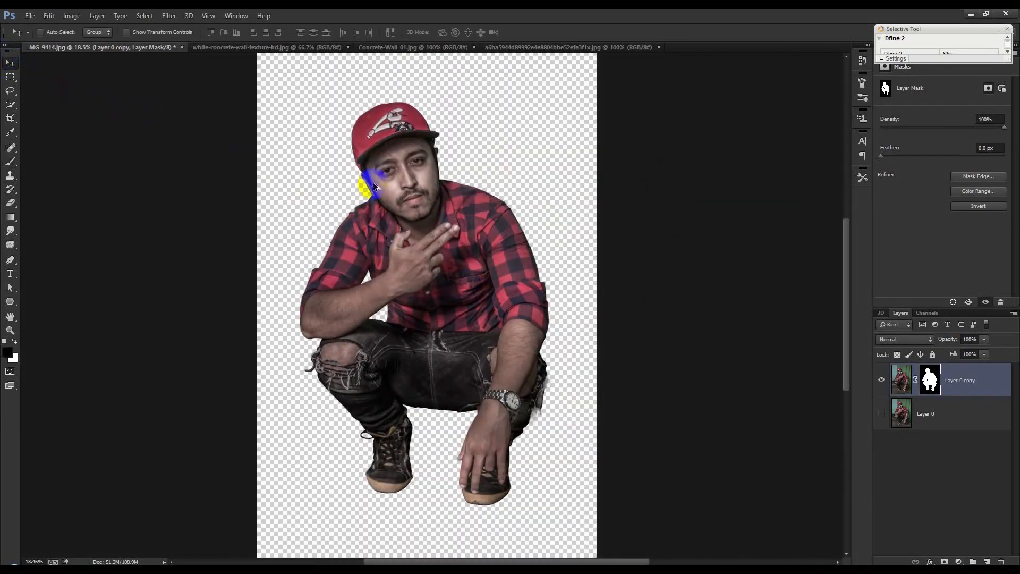
scroll(414, 184, up, 3)
scroll(340, 182, up, 3)
scroll(453, 264, down, 2)
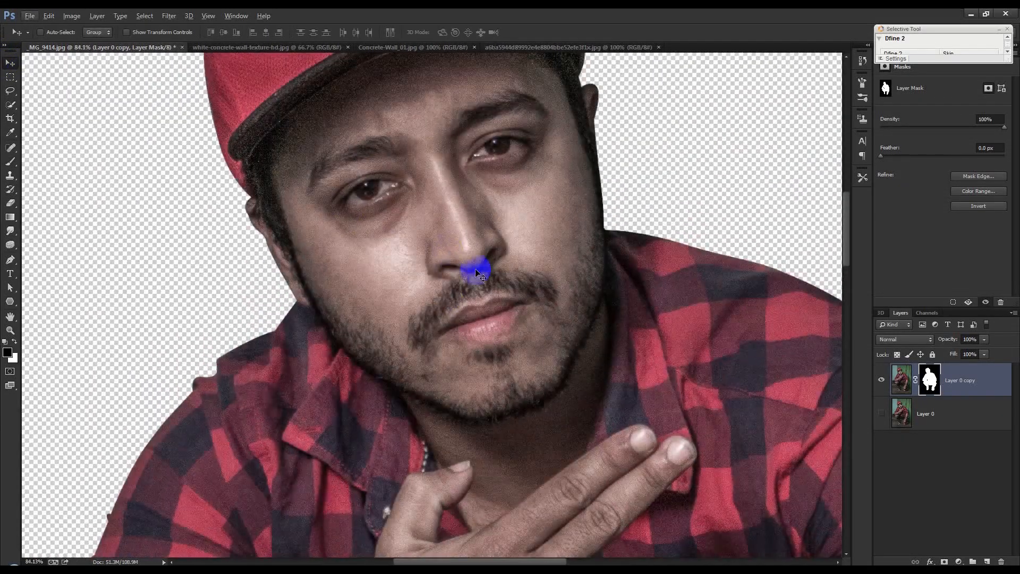
scroll(460, 268, down, 2)
scroll(410, 169, up, 1)
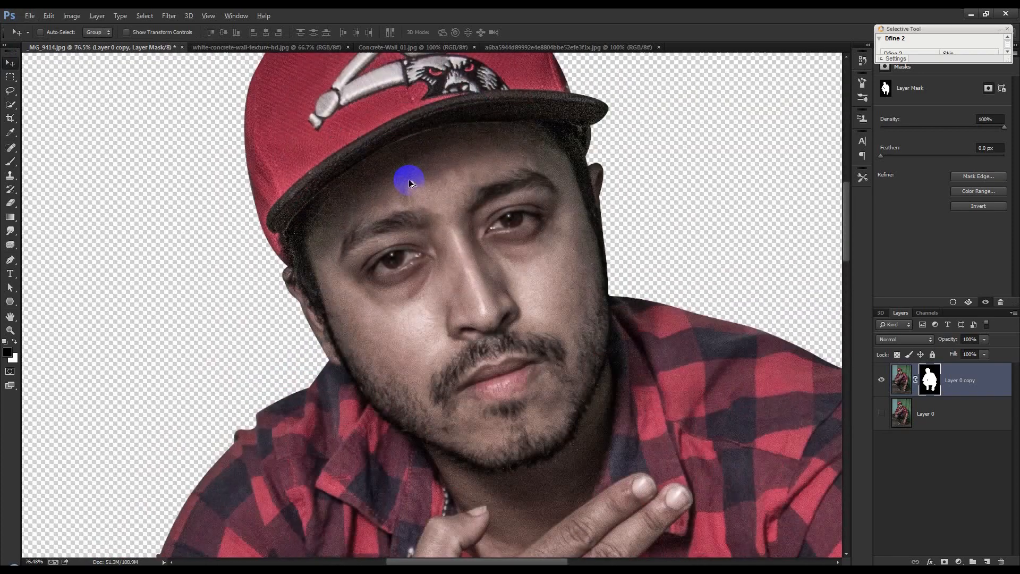
- Run the Imagenomic Portraiture skin smoothing filter with the Default preset on the image of Layer 0 copy instead of its mask
click(968, 388)
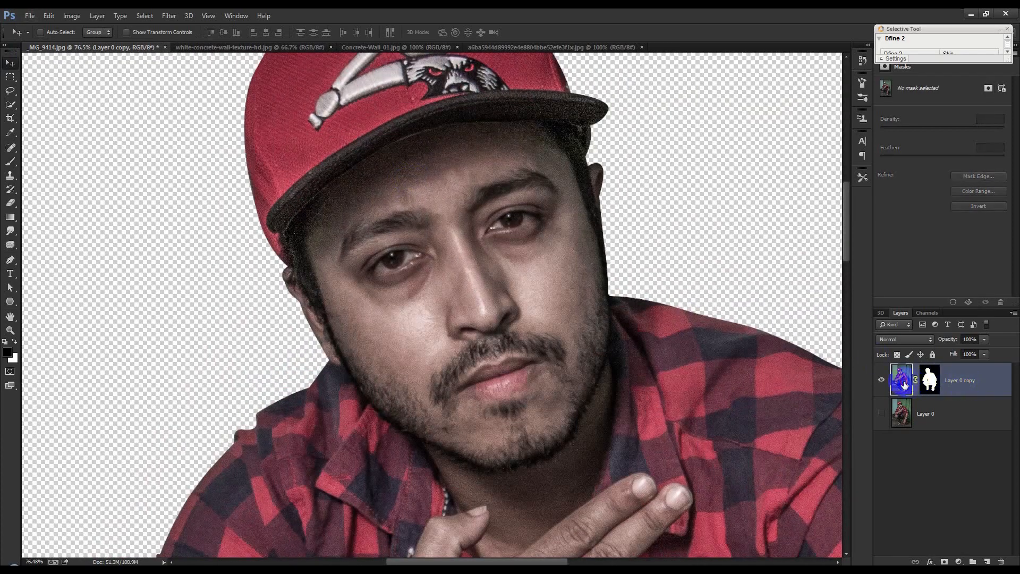
click(169, 15)
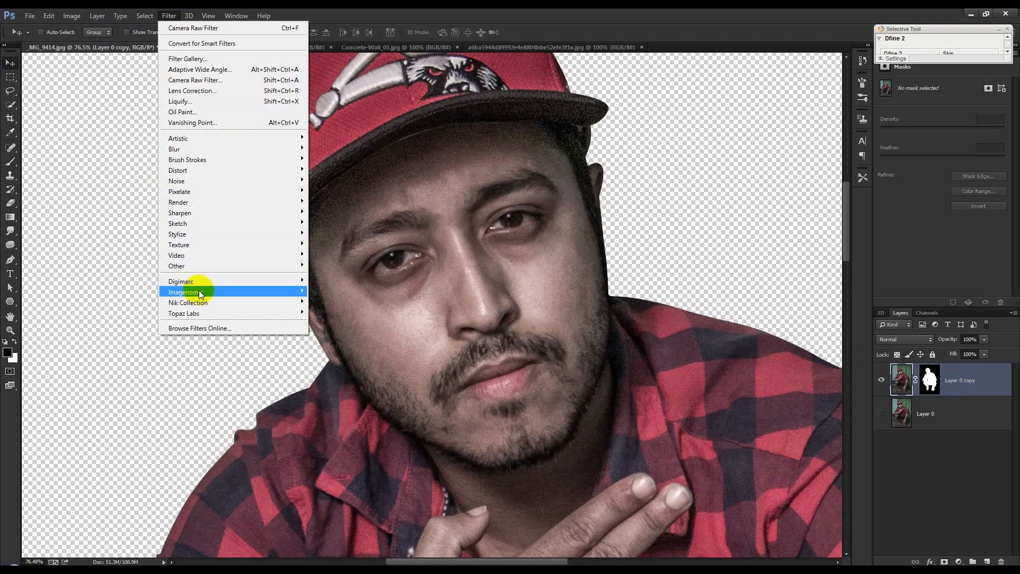
mouse_move(200, 292)
click(336, 301)
click(609, 248)
click(532, 481)
click(516, 508)
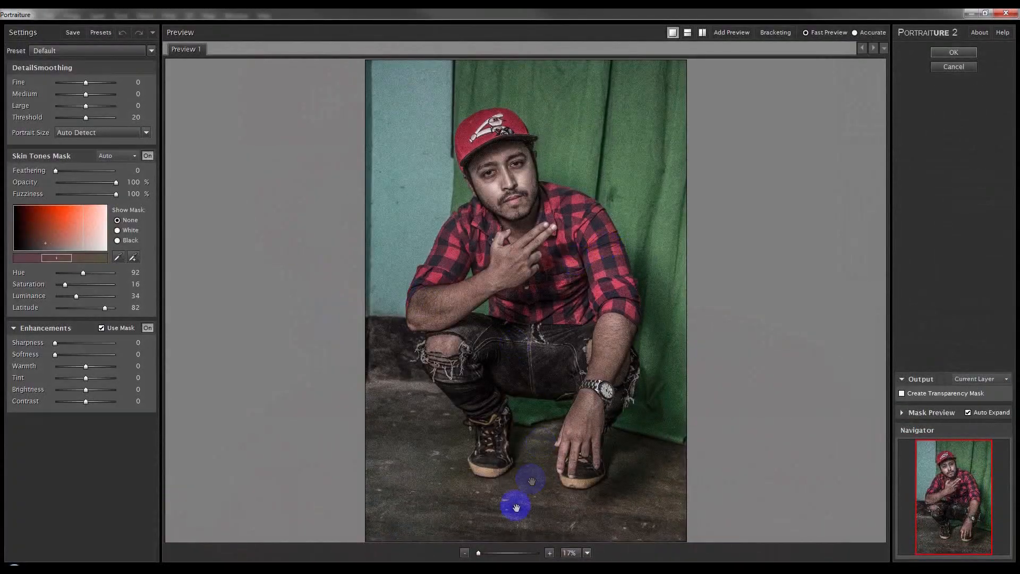
click(507, 555)
drag(532, 391, 525, 220)
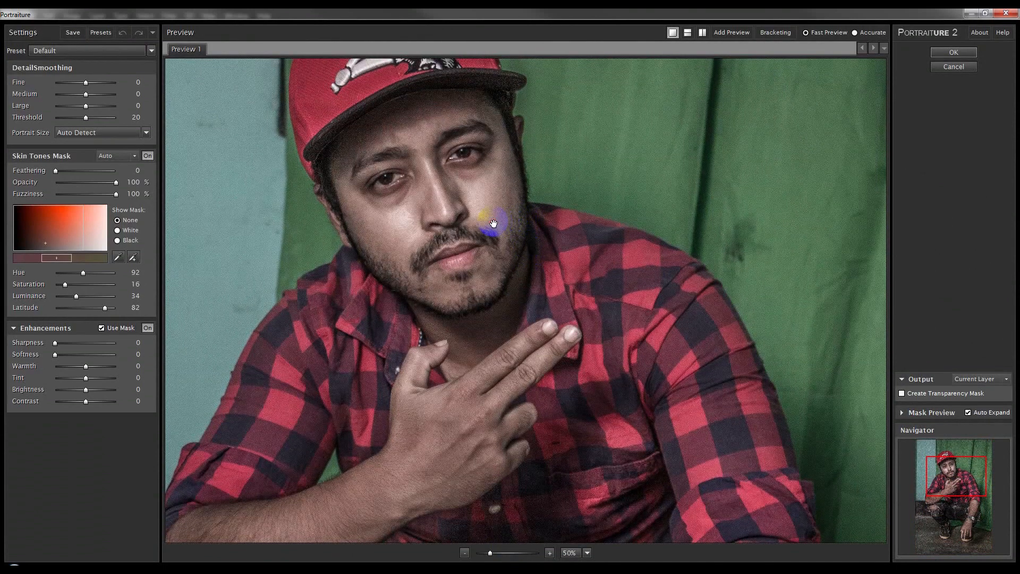
click(946, 52)
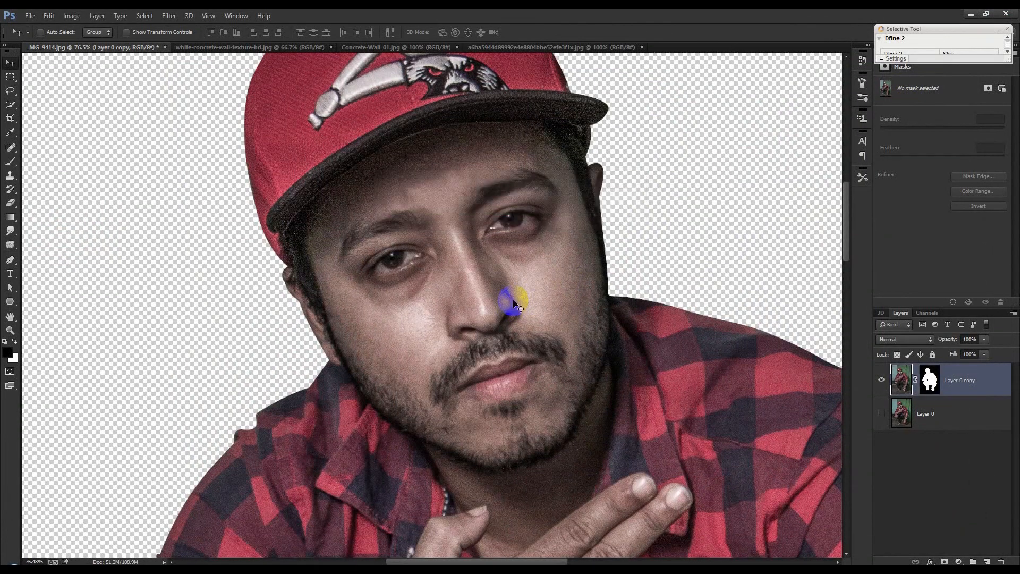
- Compare the open wall textures, copy the white concrete wall into the portrait document, and place its layer beneath Layer 0
scroll(477, 272, down, 2)
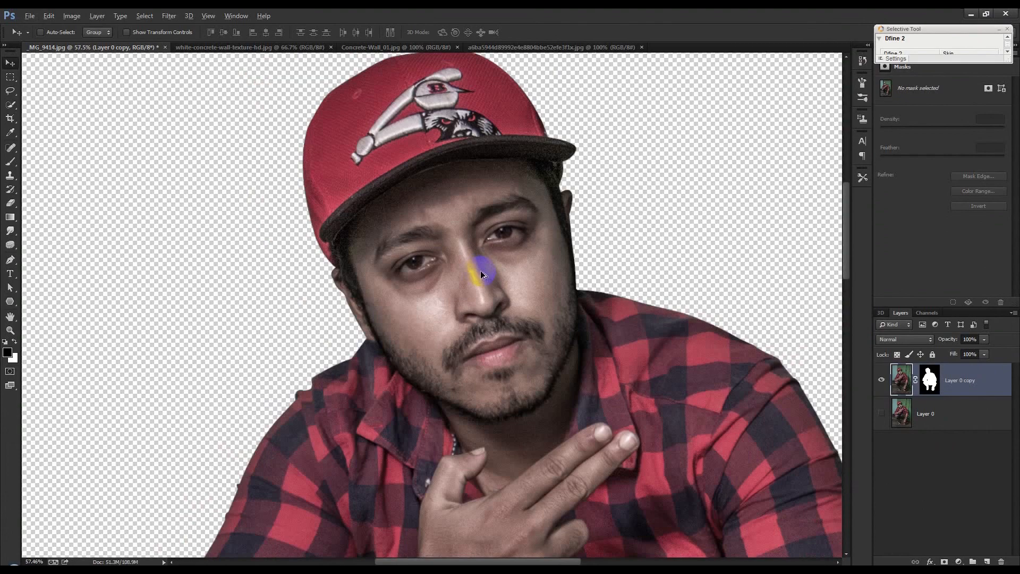
scroll(480, 272, down, 5)
scroll(482, 269, up, 1)
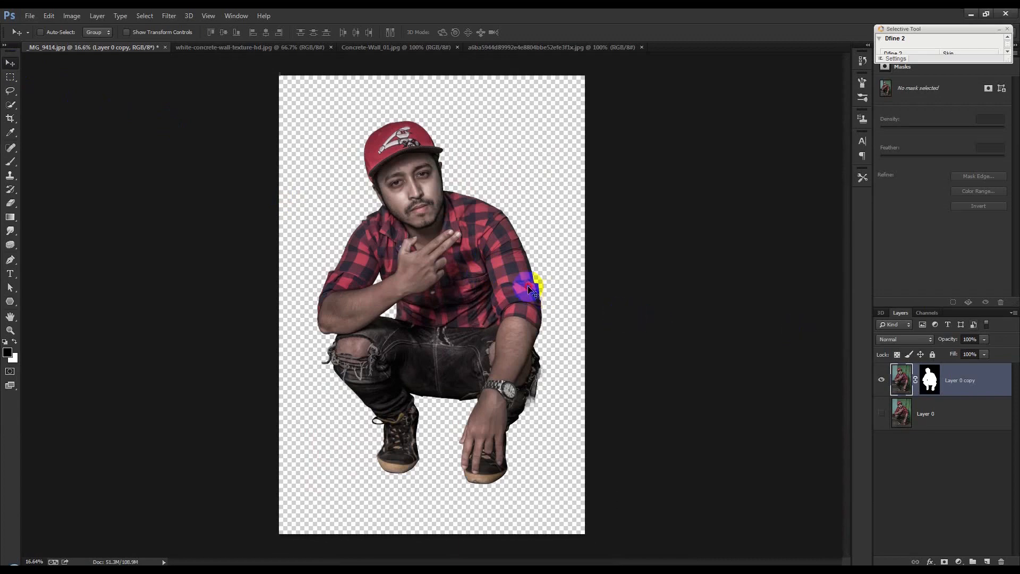
click(493, 47)
click(430, 48)
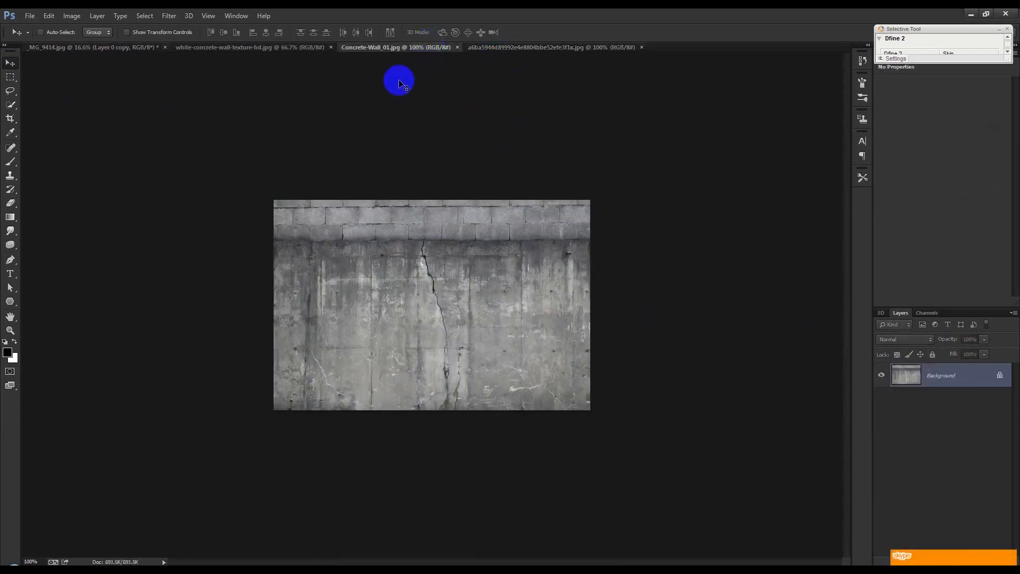
click(306, 53)
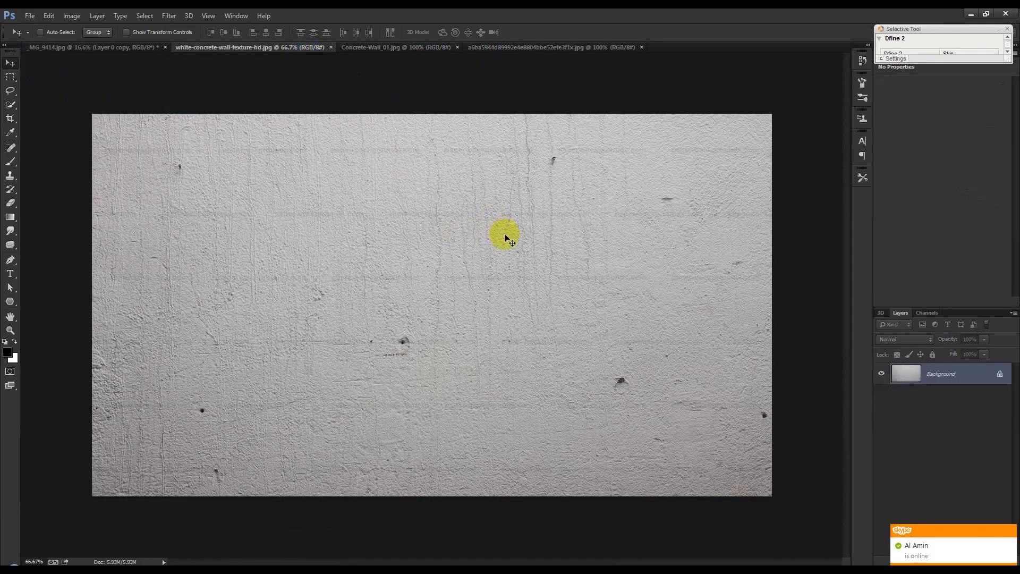
click(82, 47)
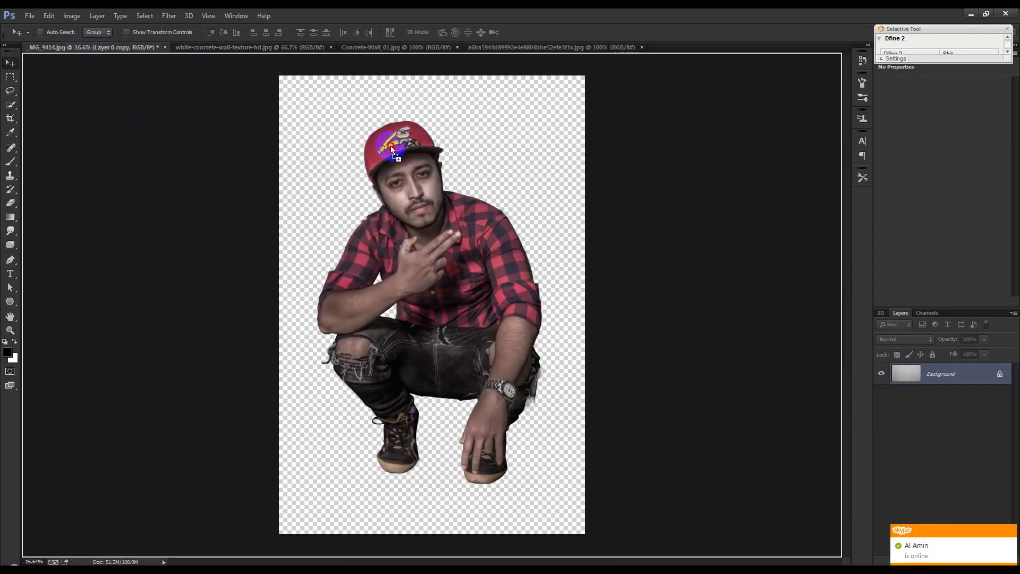
drag(391, 150, 391, 151)
drag(927, 383, 911, 478)
- Rotate the concrete wall layer 90° clockwise, align it with the canvas's upper-left corner, and scale it to fill the whole canvas
key(ctrl+t)
right_click(396, 174)
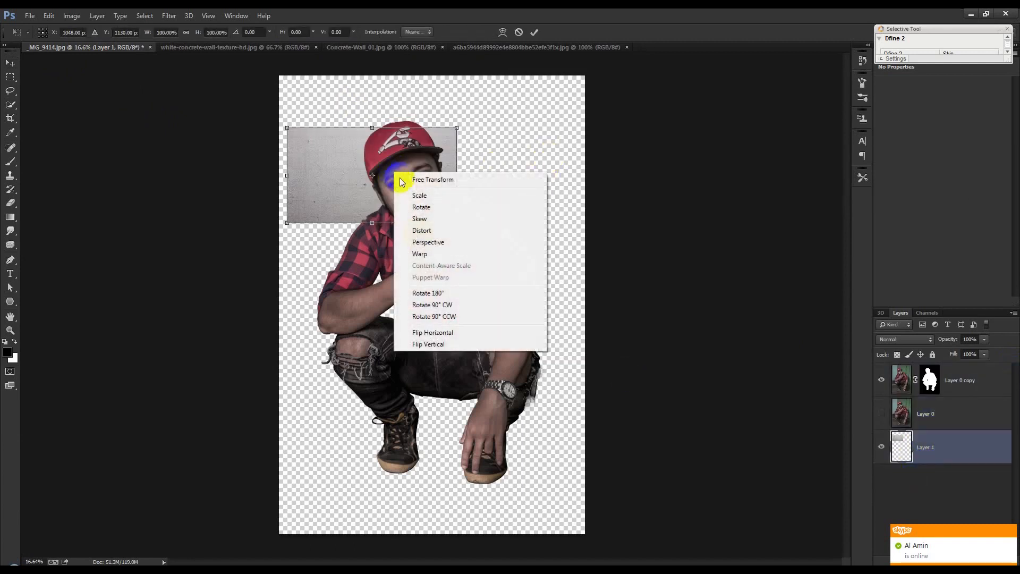
click(444, 304)
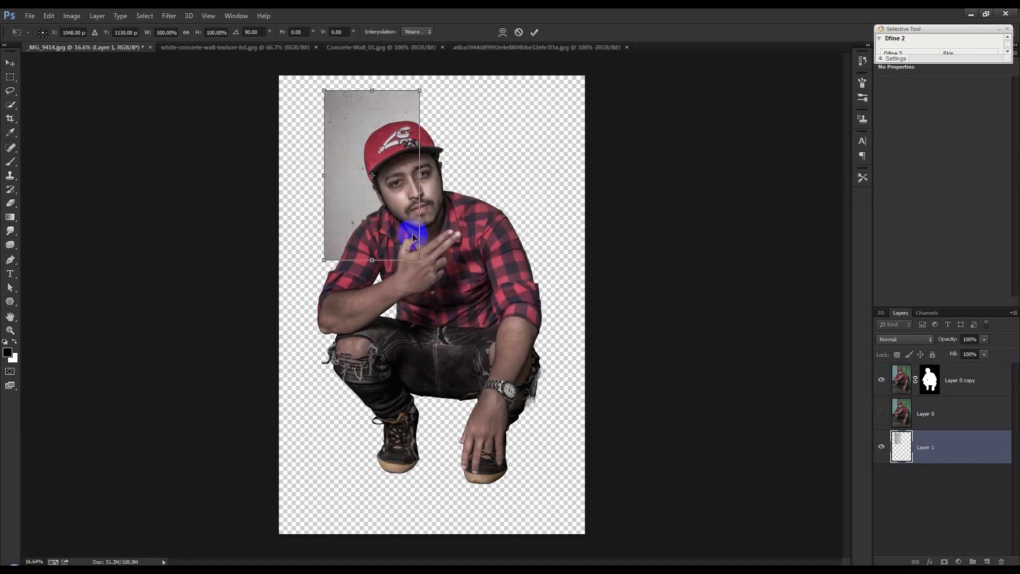
drag(405, 222, 359, 207)
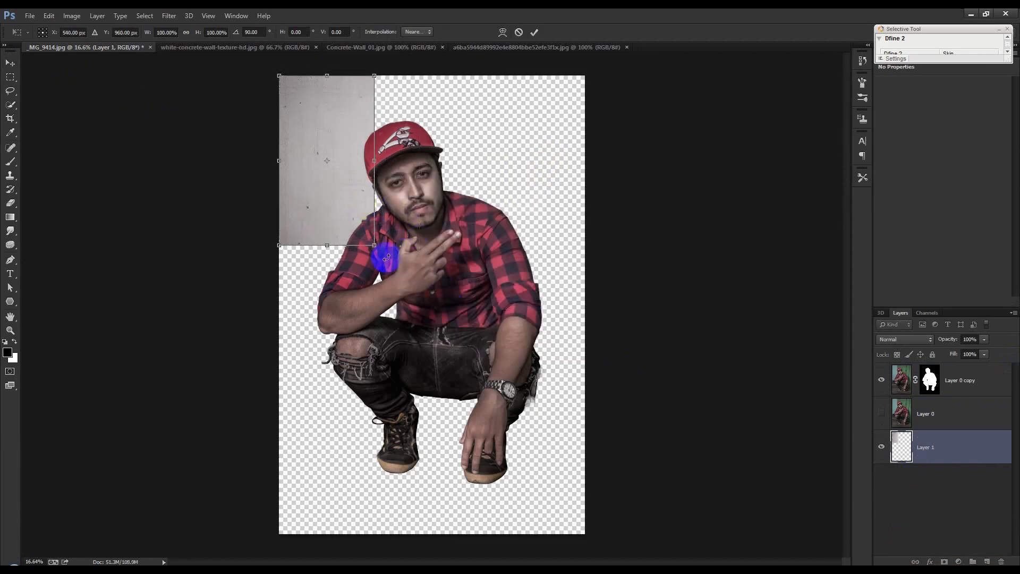
drag(381, 258, 586, 534)
click(531, 31)
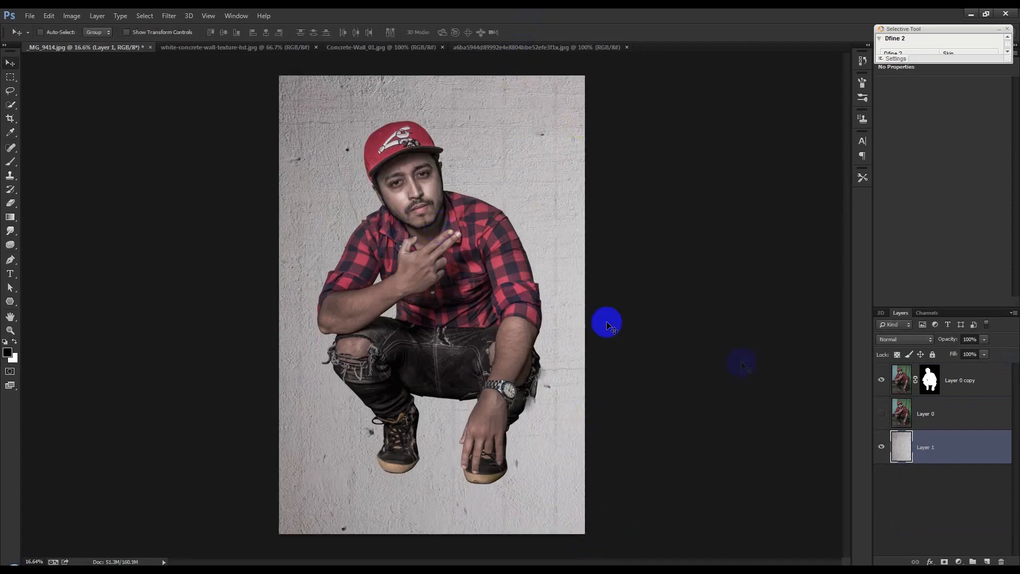
- Make Layer 0 visible beneath the cutout and add an empty white layer mask to it
click(967, 388)
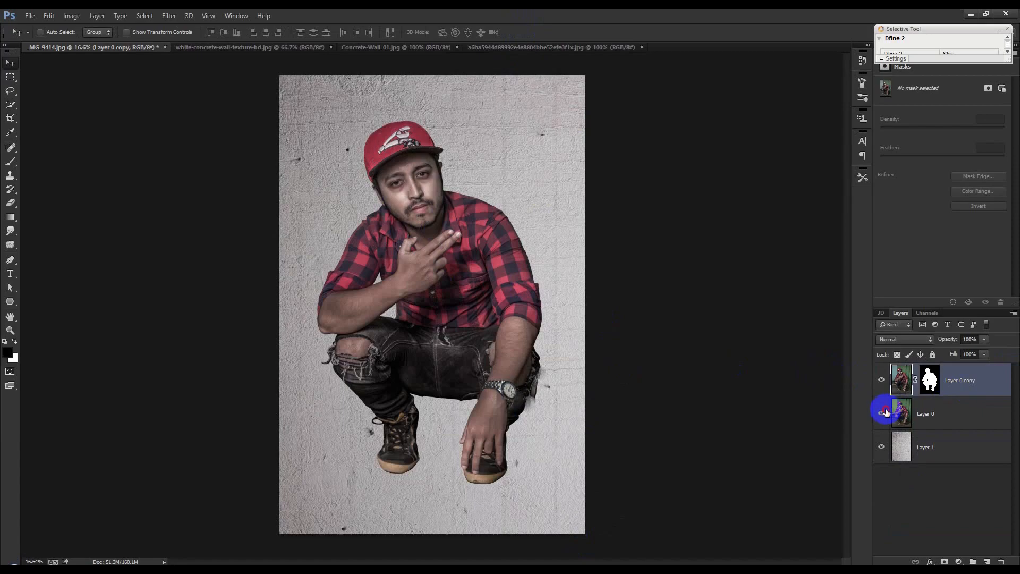
click(883, 413)
click(883, 381)
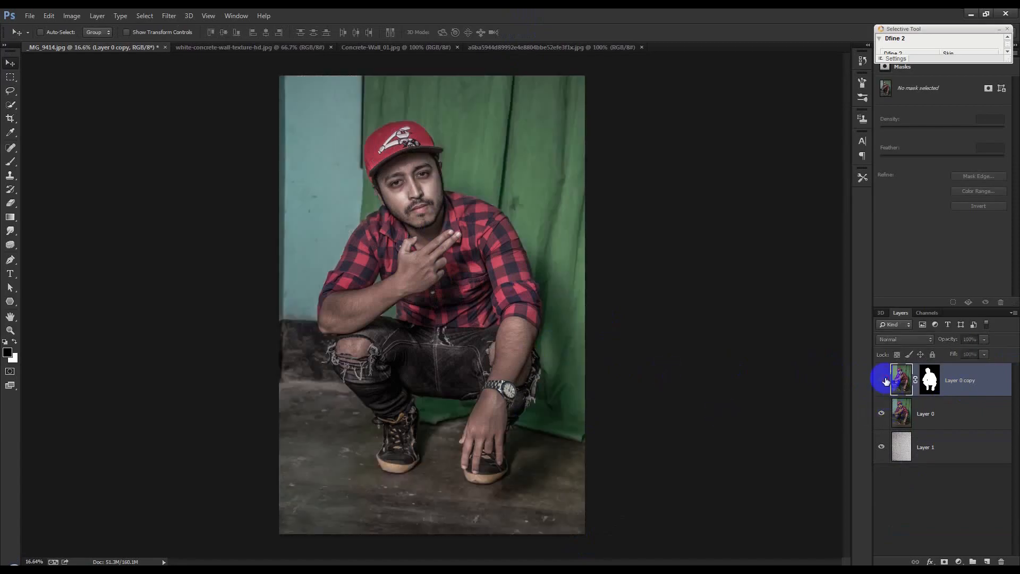
click(936, 420)
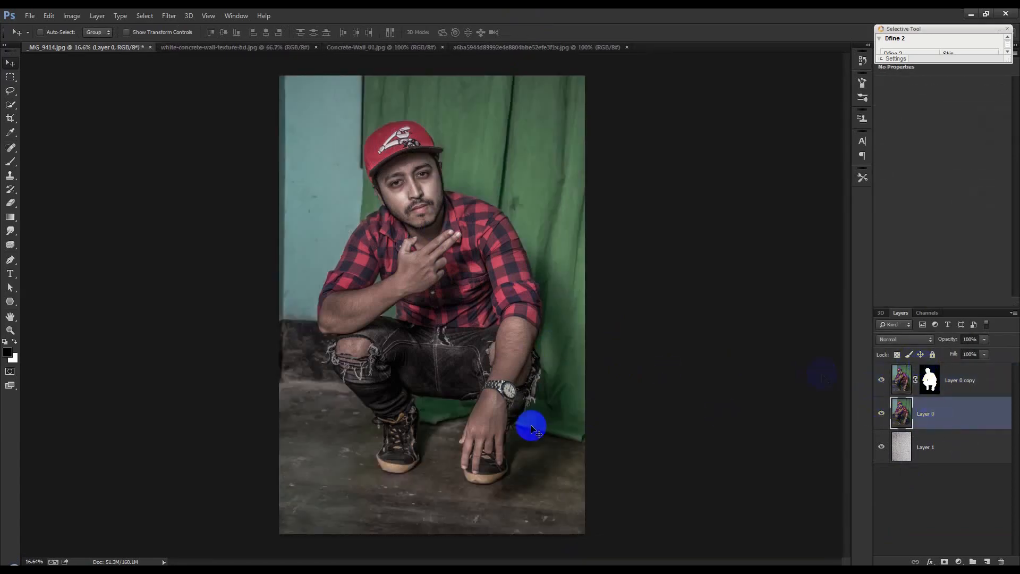
scroll(337, 498, up, 9)
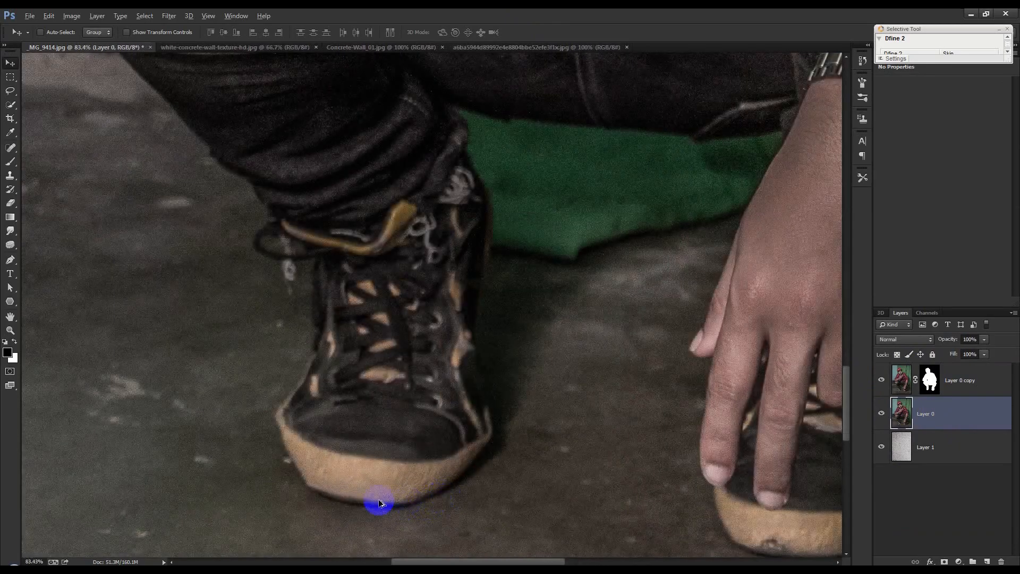
scroll(399, 508, down, 4)
click(944, 562)
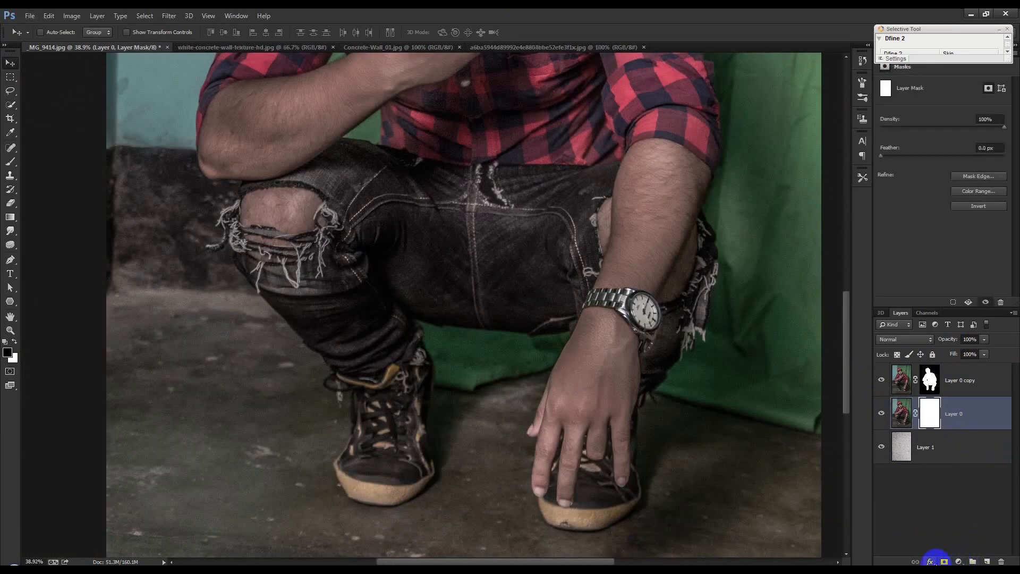
- Set the blend mode of Layer 0 to Multiply, with its image selected instead of its mask
scroll(700, 387, down, 3)
click(901, 413)
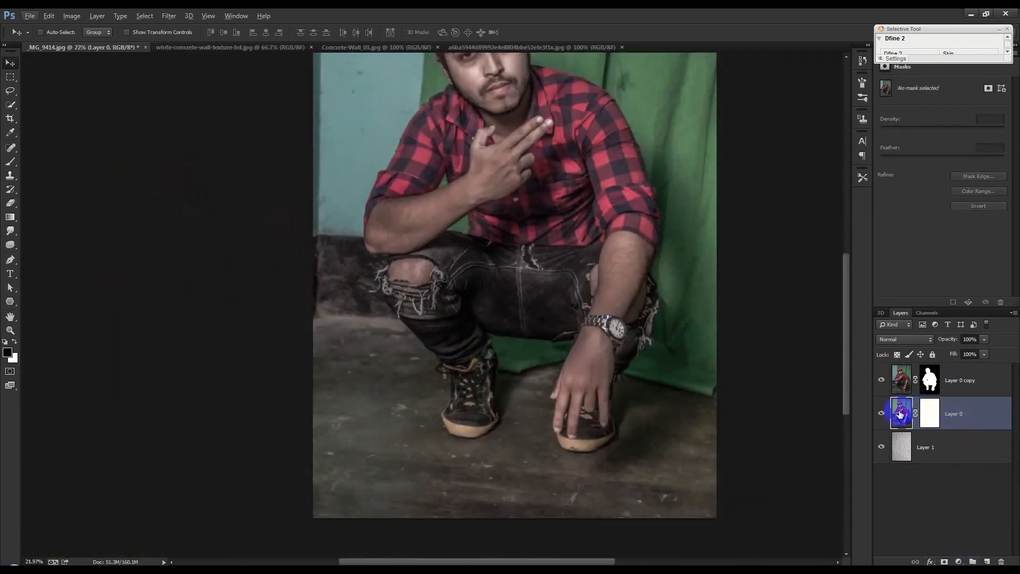
click(907, 342)
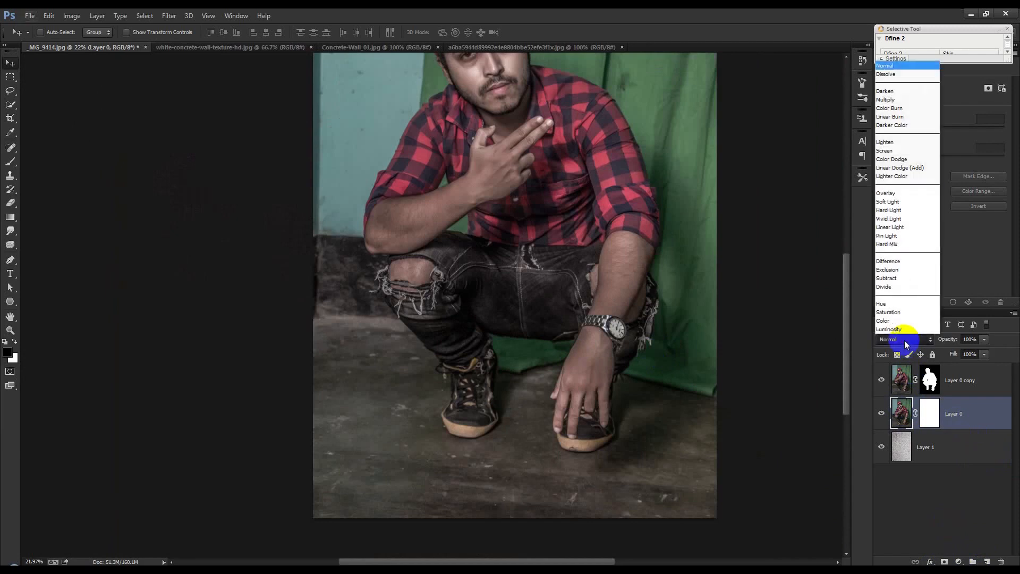
click(890, 101)
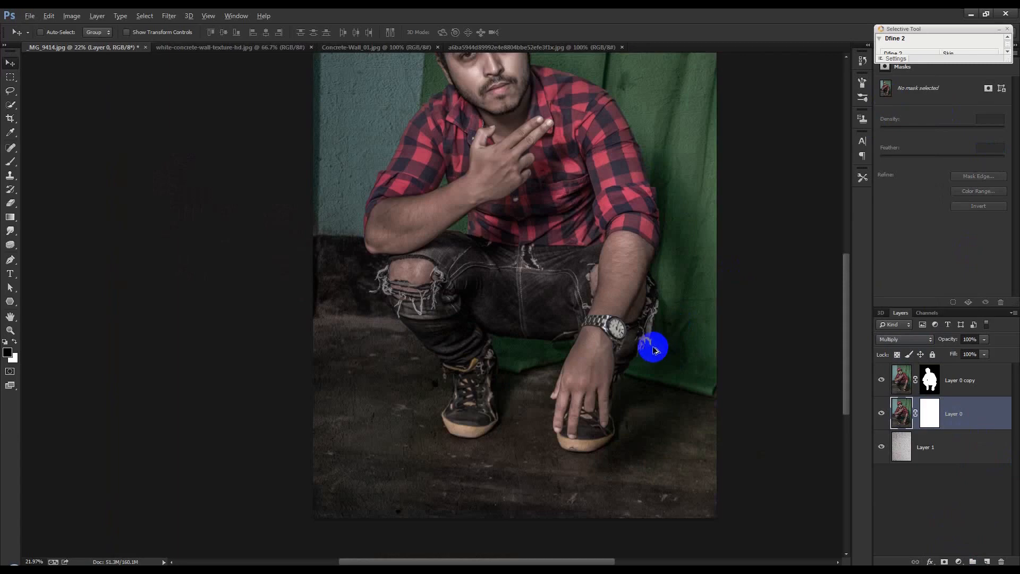
- Brighten Layer 0's image with a Curves adjustment, raising the RGB curve at input 66 to output 169
scroll(654, 346, down, 2)
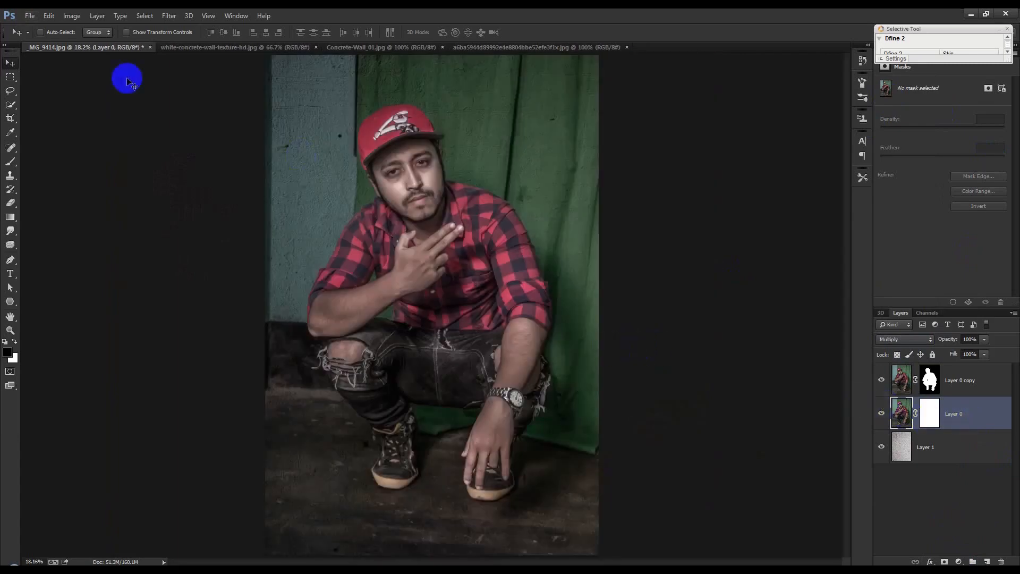
click(74, 16)
mouse_move(148, 44)
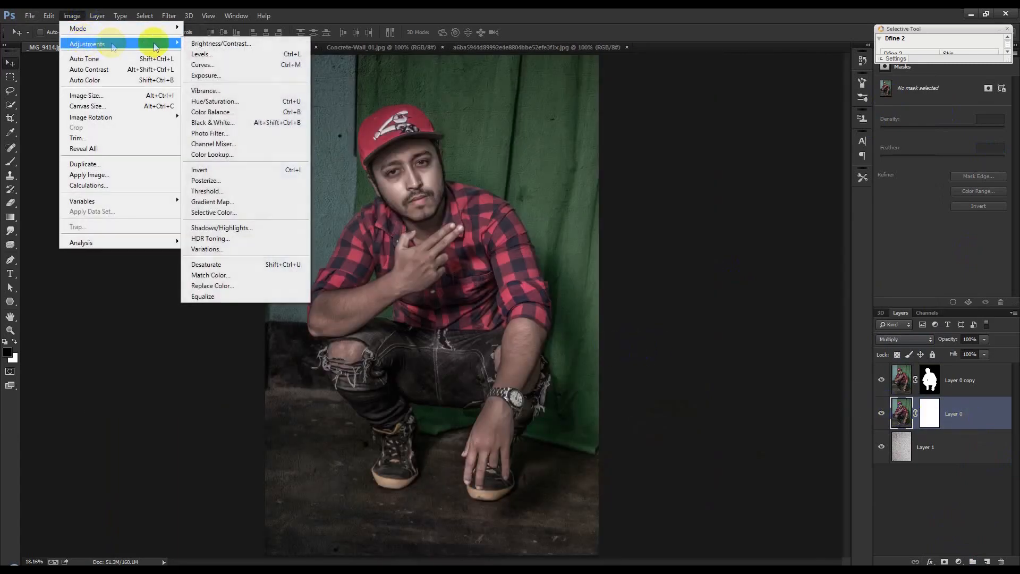
click(205, 69)
drag(741, 216, 686, 176)
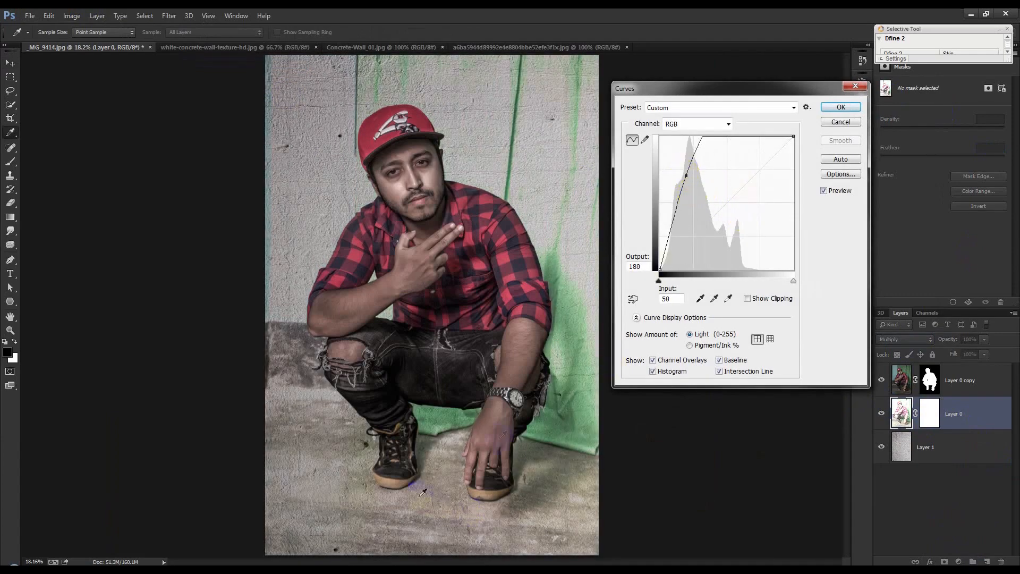
drag(686, 175, 695, 180)
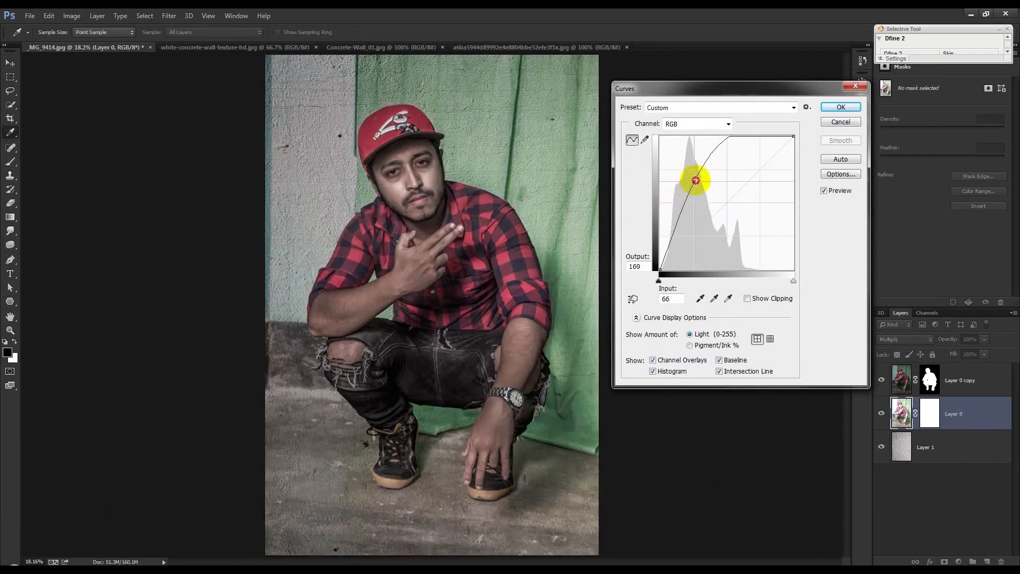
click(840, 107)
- Paint Layer 0's mask black with a soft 1200 px brush to hide the old wall and green curtain
click(929, 413)
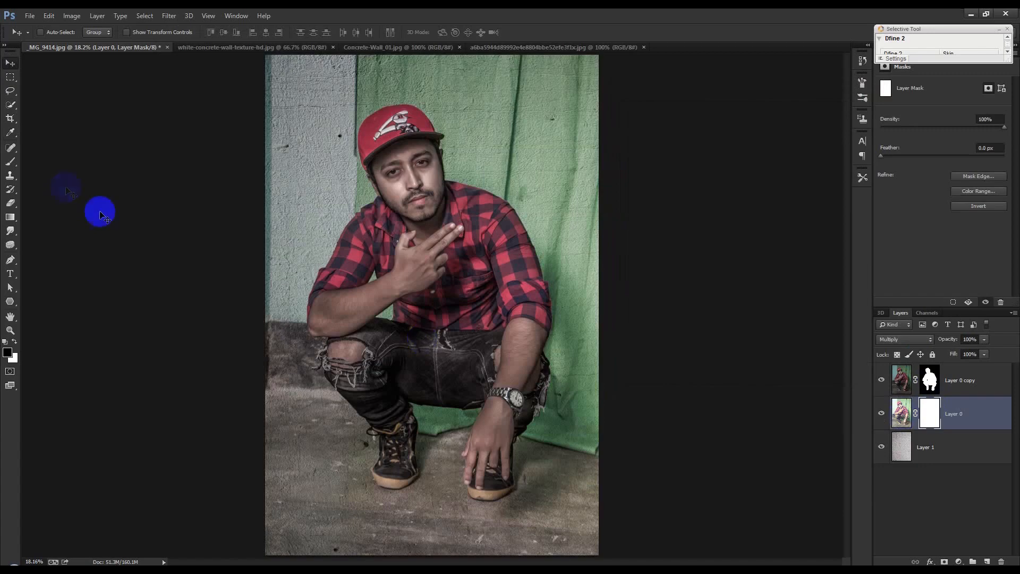
click(10, 161)
right_click(347, 201)
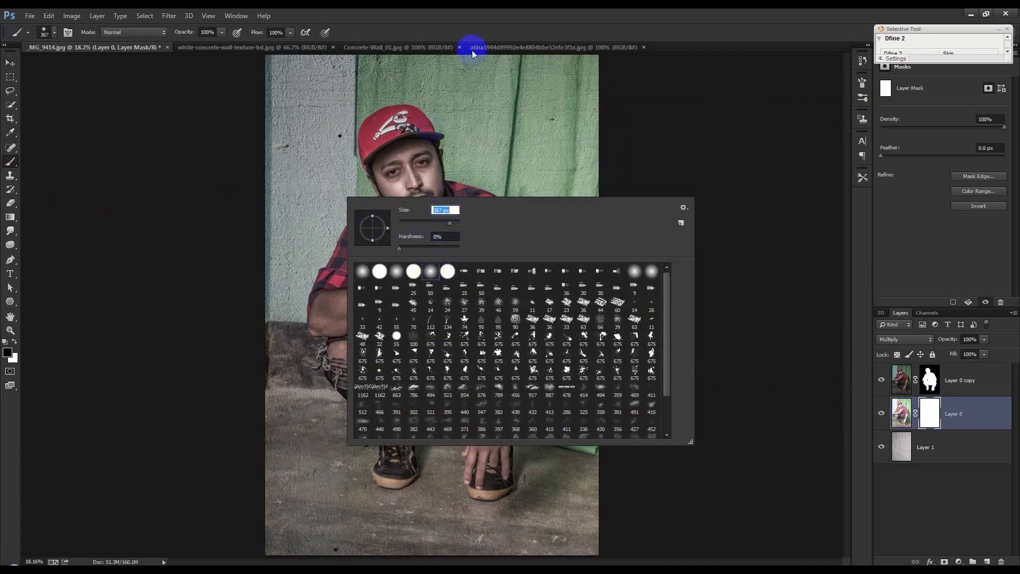
click(502, 32)
key(bracketright)
key(bracketright)
key(bracketright)
key(bracketright)
key(bracketright)
key(bracketright)
mouse_move(614, 361)
mouse_down()
mouse_move(592, 341)
mouse_move(588, 264)
mouse_move(556, 197)
mouse_move(499, 148)
mouse_up()
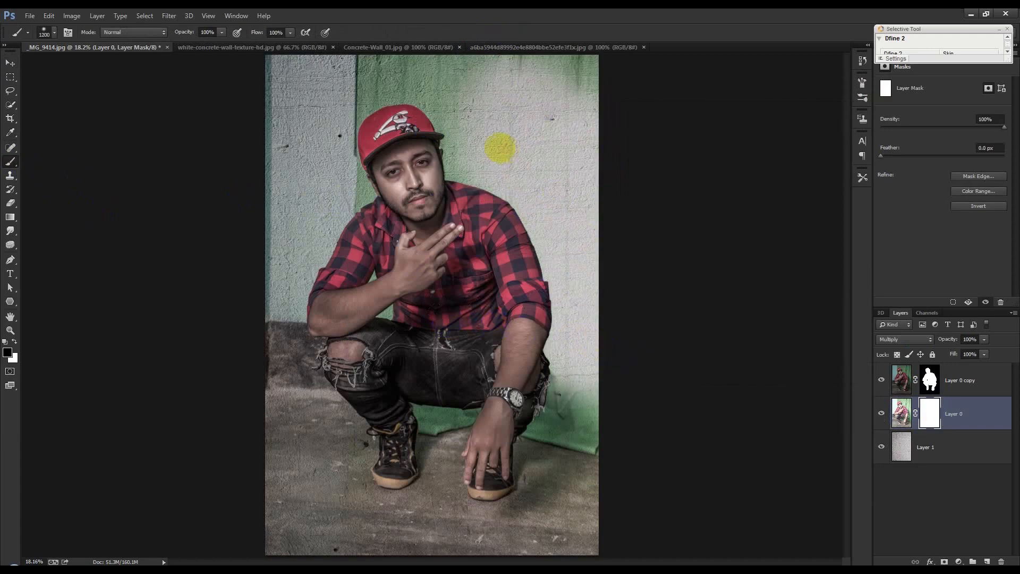
mouse_move(439, 124)
mouse_down()
mouse_move(224, 39)
mouse_move(565, 46)
mouse_move(590, 78)
mouse_move(298, 91)
mouse_move(256, 197)
mouse_move(329, 120)
mouse_move(385, 180)
mouse_up()
mouse_move(270, 263)
mouse_down()
mouse_move(218, 303)
mouse_move(303, 283)
mouse_move(423, 296)
mouse_move(385, 315)
mouse_move(465, 314)
mouse_move(629, 344)
mouse_move(623, 424)
mouse_move(556, 396)
mouse_move(212, 371)
mouse_move(173, 468)
mouse_move(212, 401)
mouse_move(259, 392)
mouse_up()
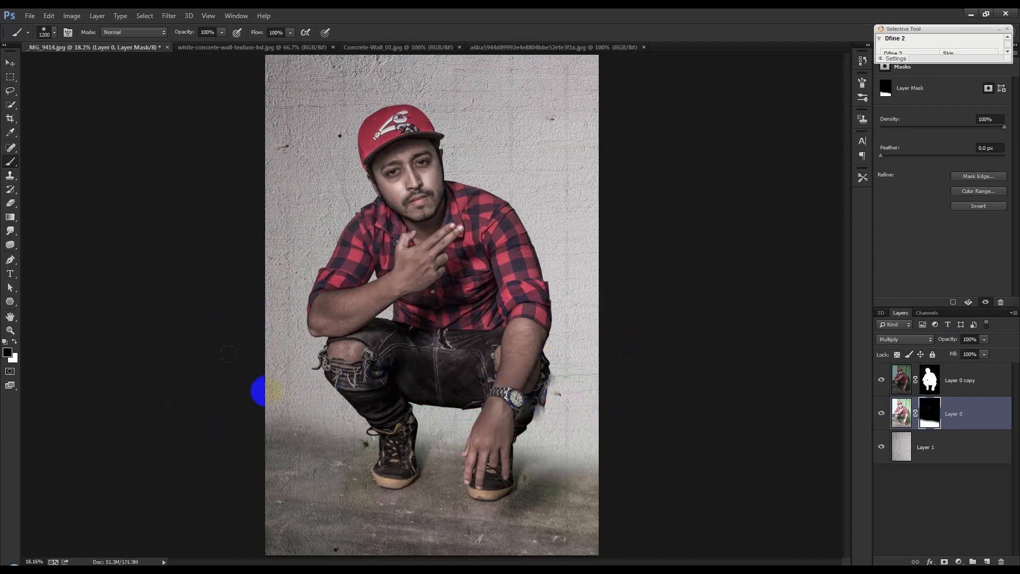
mouse_move(263, 437)
mouse_down()
mouse_move(431, 308)
mouse_move(384, 350)
mouse_move(427, 397)
mouse_up()
click(507, 222)
- Mask out the remaining old floor on Layer 0 with a 1400 px black brush, keeping only the shadows around the shoes
key(bracketleft)
scroll(436, 390, down, 4)
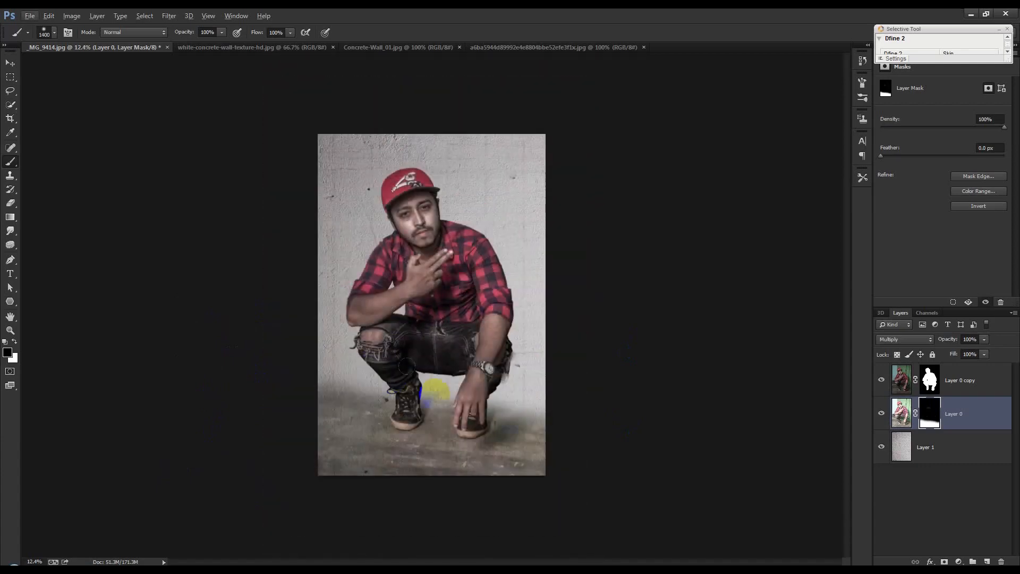
mouse_move(550, 479)
mouse_down()
mouse_move(375, 500)
mouse_move(313, 416)
mouse_move(317, 393)
mouse_move(417, 480)
mouse_move(458, 486)
mouse_move(506, 481)
mouse_move(554, 440)
mouse_up()
drag(506, 463, 550, 439)
drag(435, 508, 447, 485)
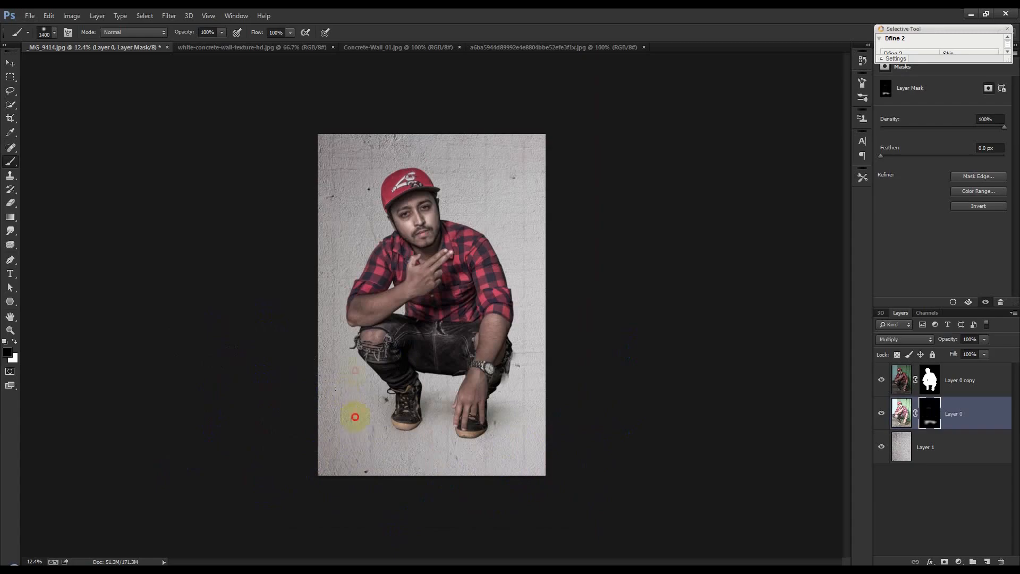
- Paint white on Layer 0's mask to bring back shadows around both shoes, lowering the brush opacity to 29%
scroll(455, 444, up, 8)
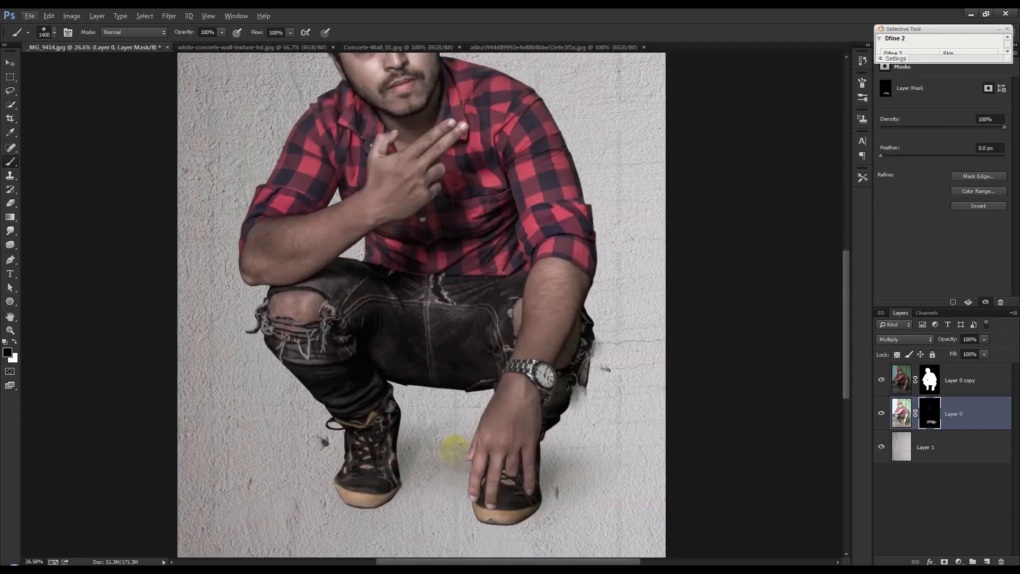
scroll(446, 451, down, 3)
scroll(433, 456, up, 2)
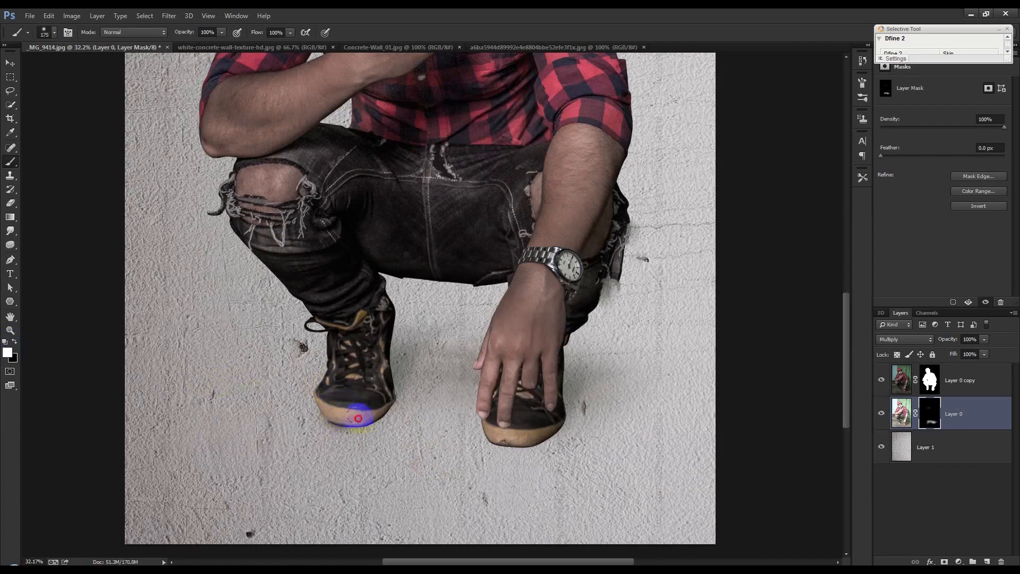
mouse_move(387, 388)
mouse_down()
mouse_move(381, 349)
mouse_move(399, 324)
mouse_up()
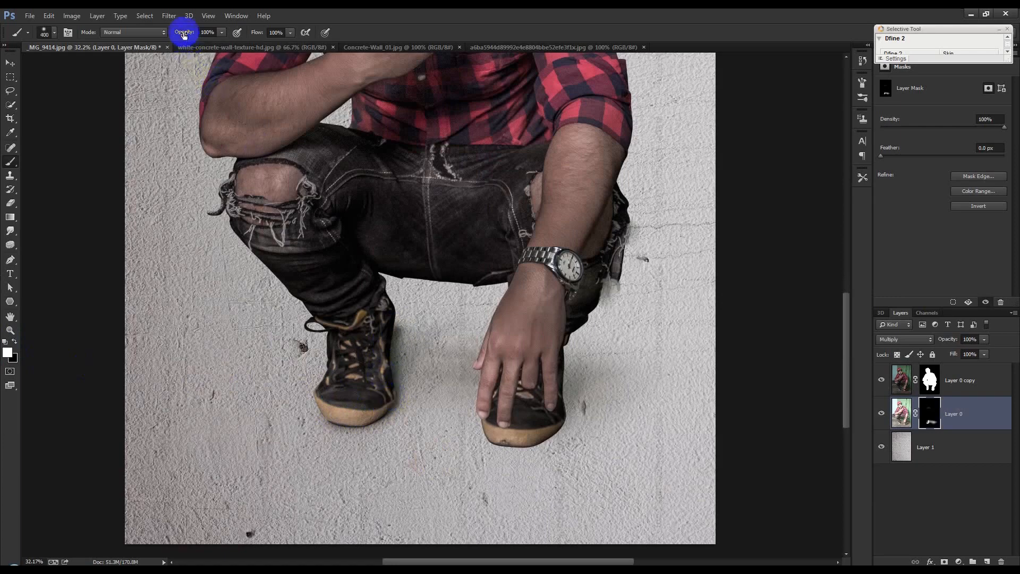
text(29)
key(Return)
mouse_move(403, 403)
mouse_down()
mouse_move(449, 335)
mouse_move(411, 366)
mouse_up()
mouse_move(469, 425)
mouse_down()
mouse_move(546, 438)
mouse_move(468, 407)
mouse_up()
mouse_move(536, 433)
mouse_down()
mouse_move(506, 432)
mouse_move(610, 394)
mouse_move(601, 369)
mouse_move(519, 427)
mouse_up()
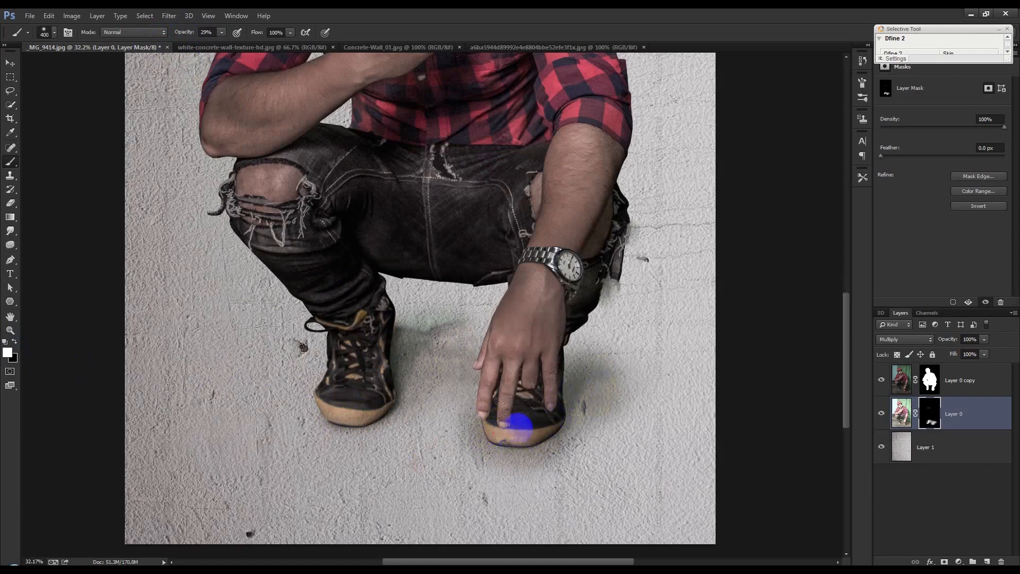
- Soften the shadow edges around the shoes by painting black on Layer 0's mask with a 250 px brush
click(15, 344)
key([)
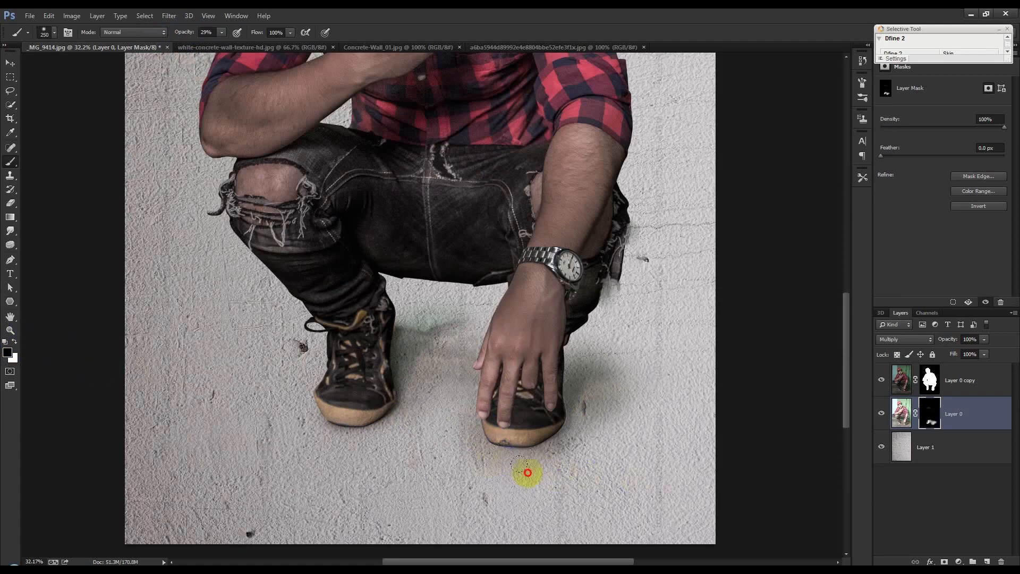
drag(397, 324, 455, 317)
drag(299, 292, 333, 294)
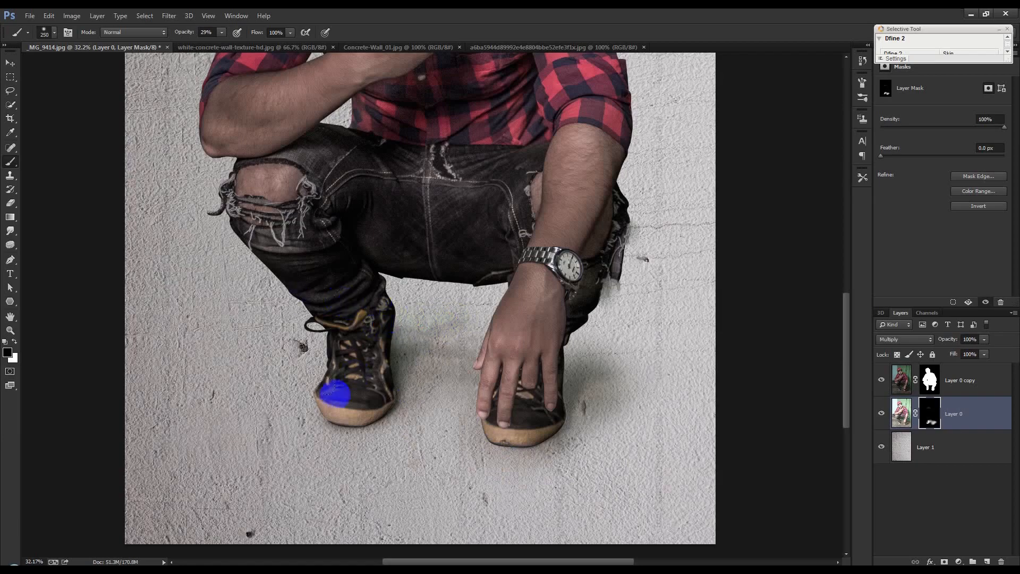
scroll(359, 431, down, 4)
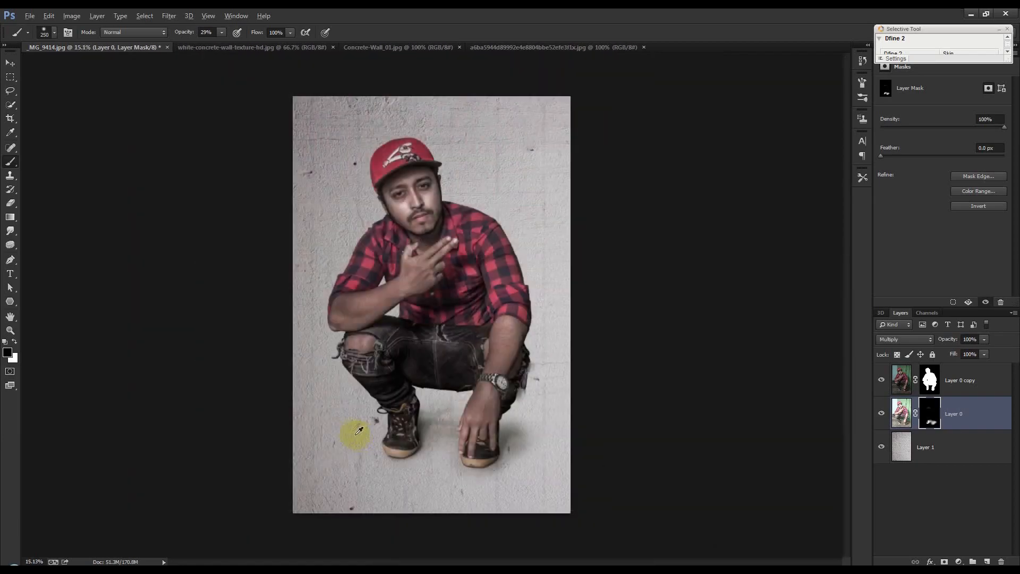
scroll(408, 404, up, 1)
- Resize the image proportionally to a height of 2500 pixels
click(18, 64)
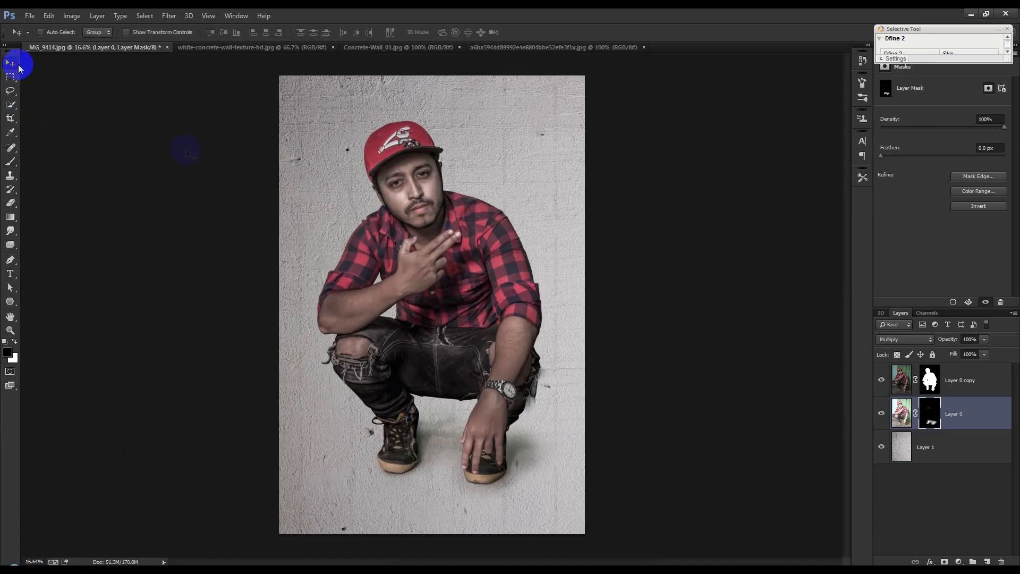
click(72, 16)
click(80, 96)
double_click(580, 164)
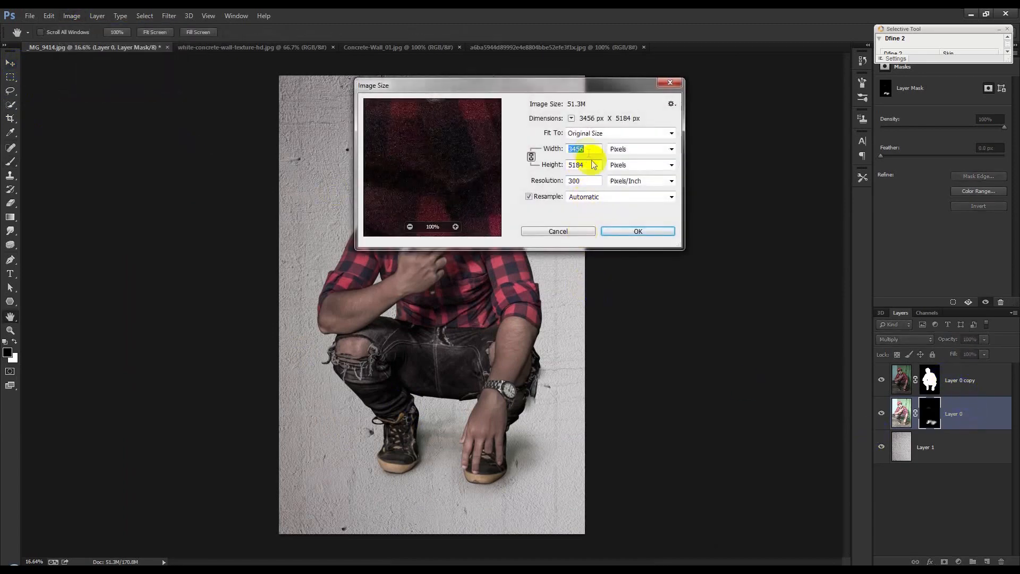
text(2500)
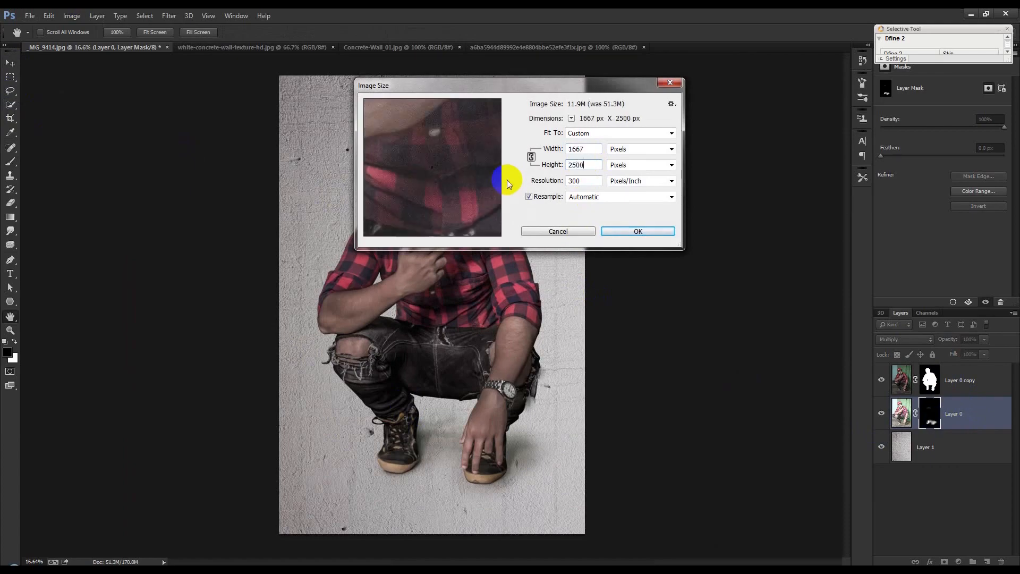
key(Return)
- Save the layered document in Photoshop format under the file name _MG_9414
scroll(449, 303, up, 4)
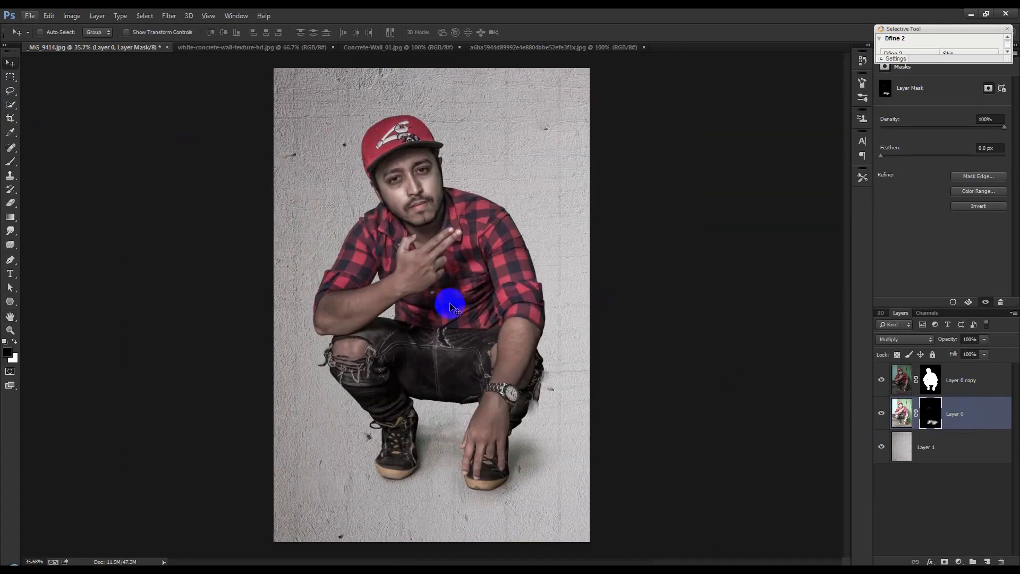
key(ctrl+s)
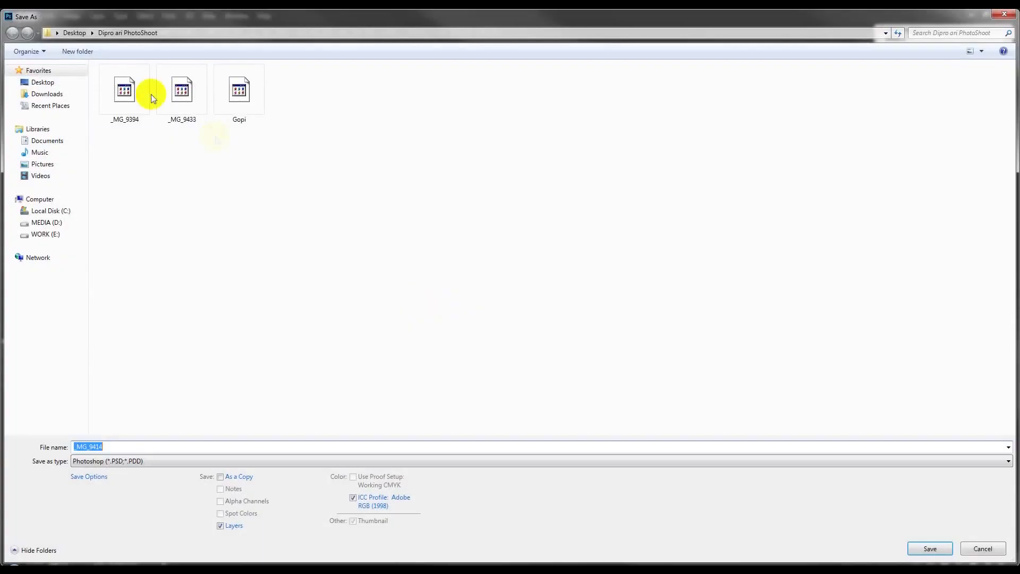
click(935, 549)
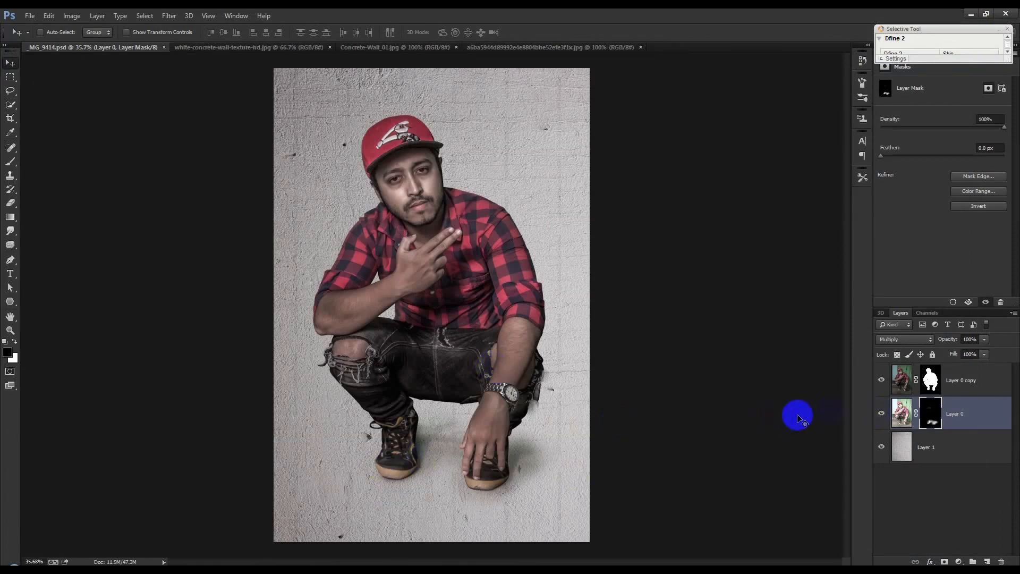
- Copy the Concrete-Wall_01 texture into the portrait document and place its layer between Layer 0 and Layer 1
click(397, 47)
drag(469, 242, 506, 273)
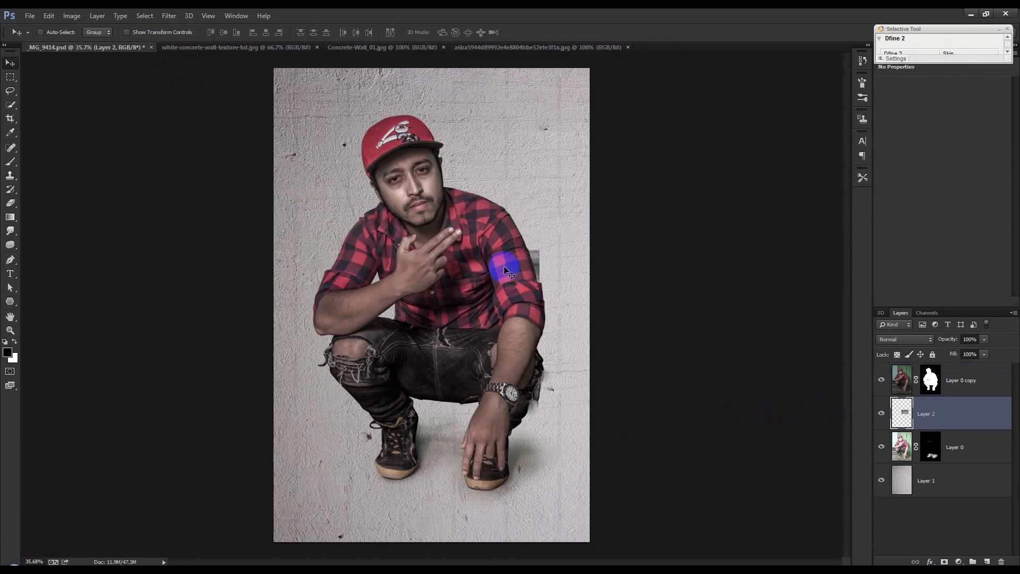
drag(930, 433, 943, 469)
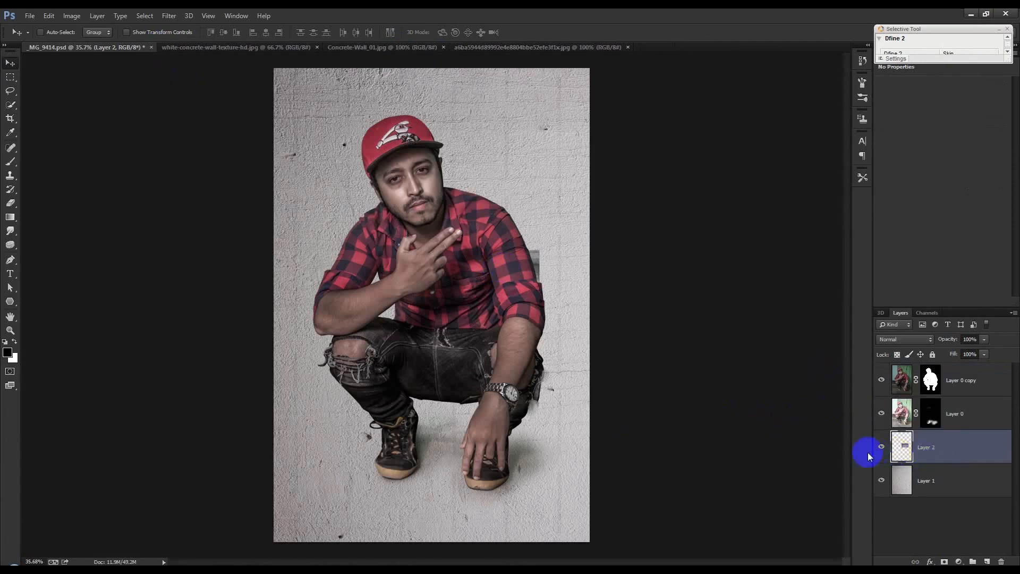
- Transform Layer 2's concrete texture in perspective with a wide front edge and place it as a floor along the canvas's lower edge
key(ctrl+t)
right_click(516, 307)
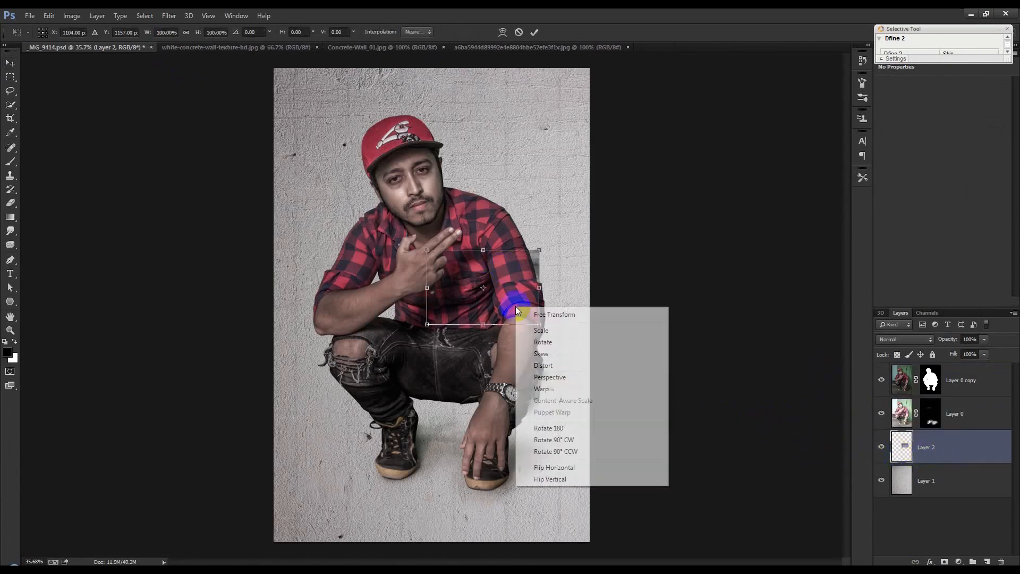
click(556, 378)
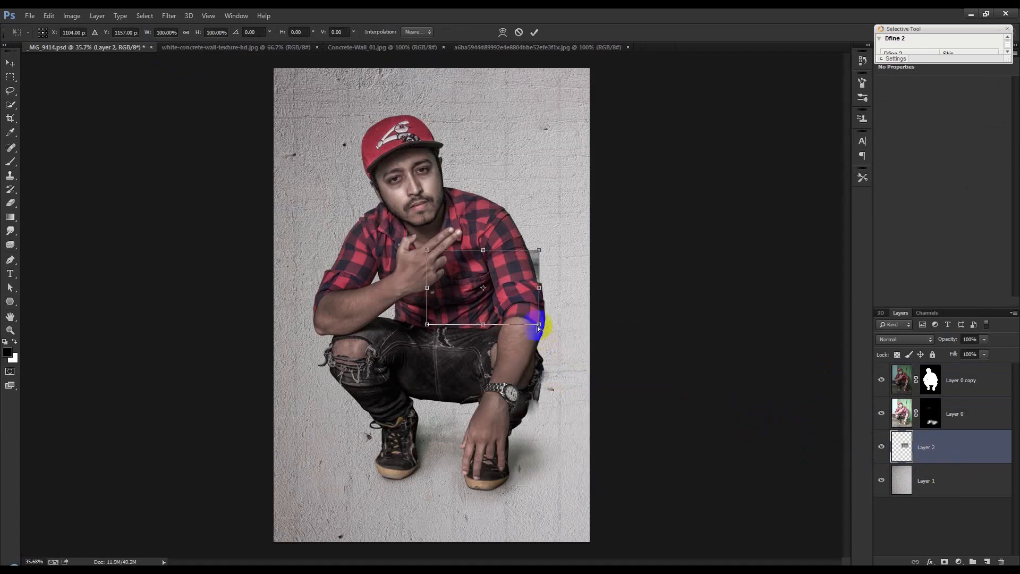
drag(539, 326, 684, 323)
drag(606, 296, 560, 502)
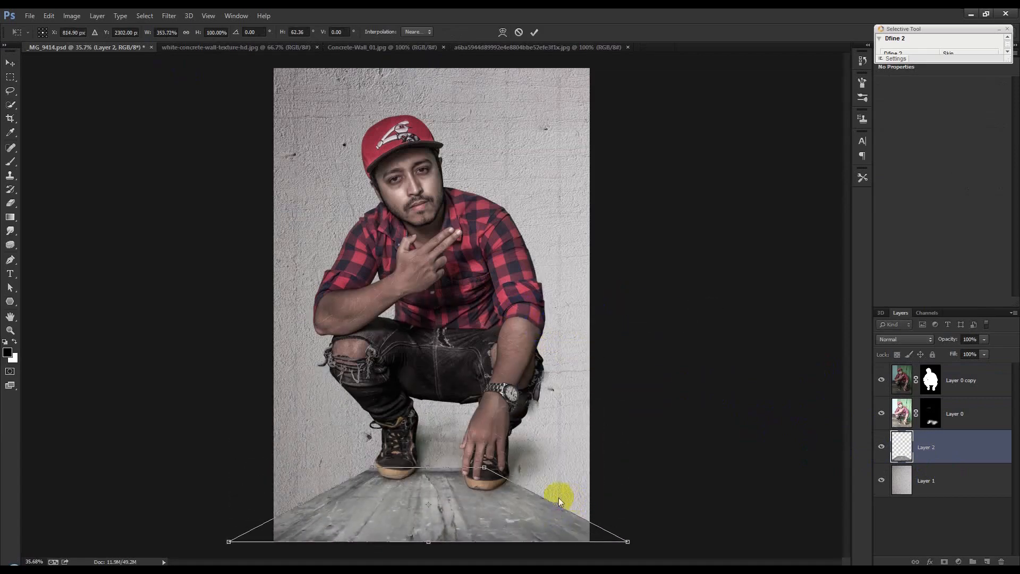
- Rescale the floor texture and pull its back corners outward so it spans the full canvas width behind the shoes
right_click(499, 482)
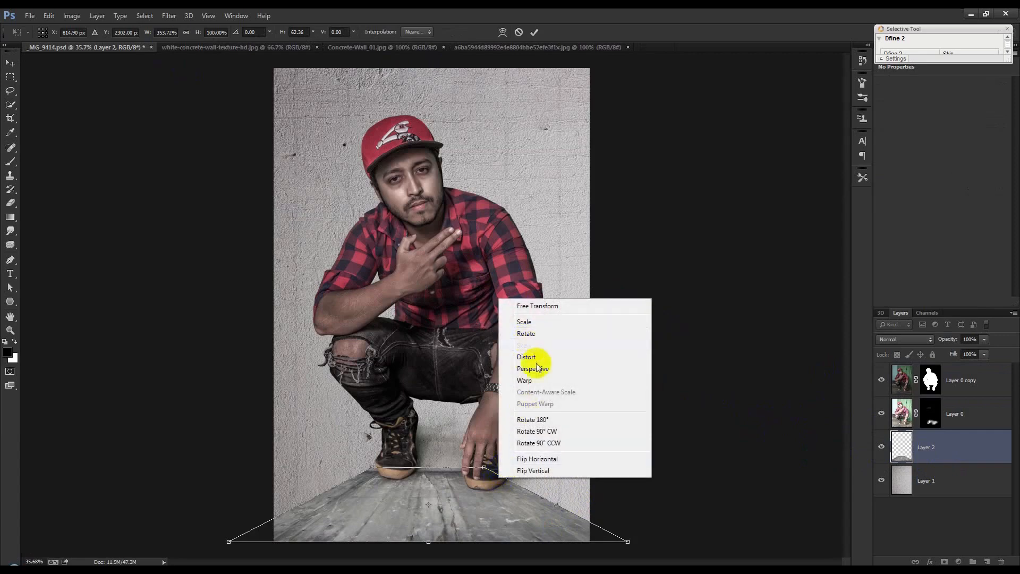
click(530, 305)
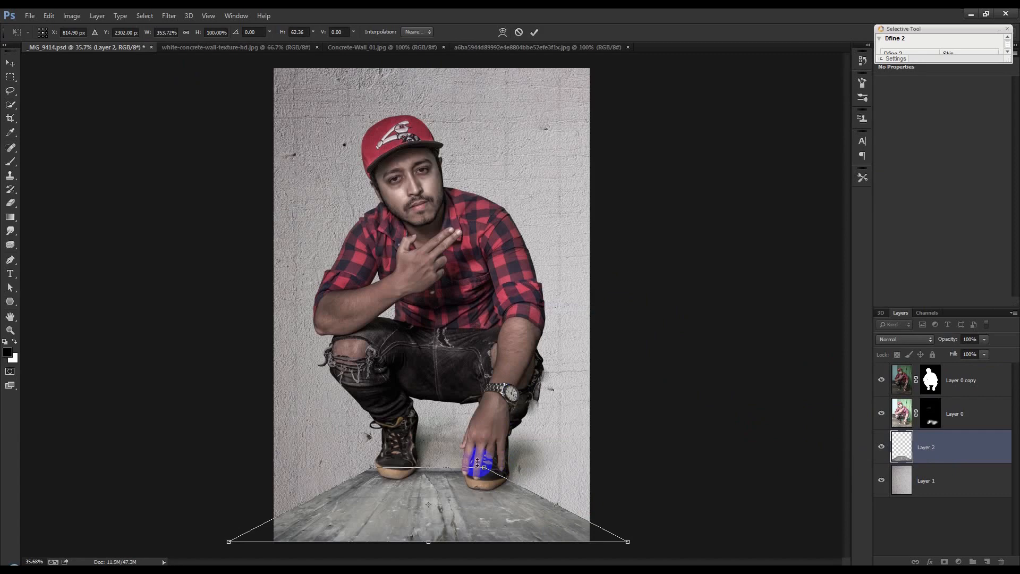
drag(438, 466, 439, 501)
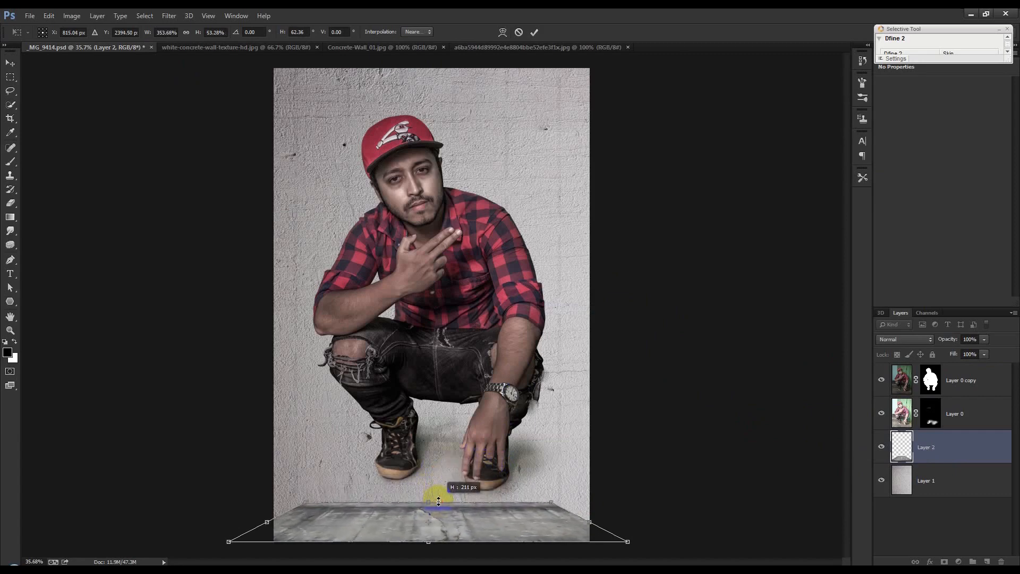
drag(588, 520, 532, 519)
mouse_move(418, 502)
mouse_down()
mouse_move(417, 450)
mouse_move(416, 485)
mouse_up()
drag(525, 488, 613, 485)
drag(412, 485, 422, 434)
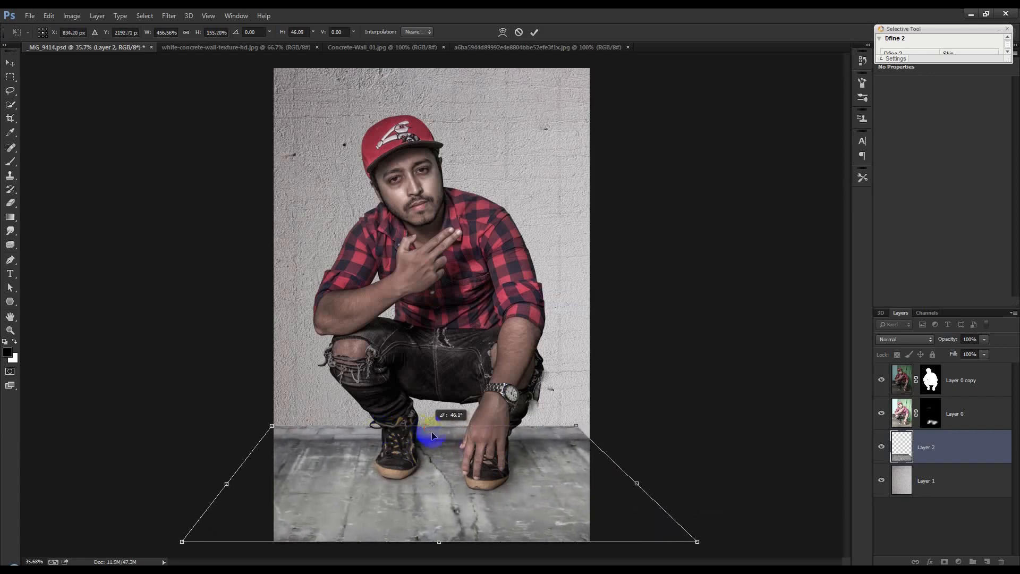
drag(577, 428, 630, 424)
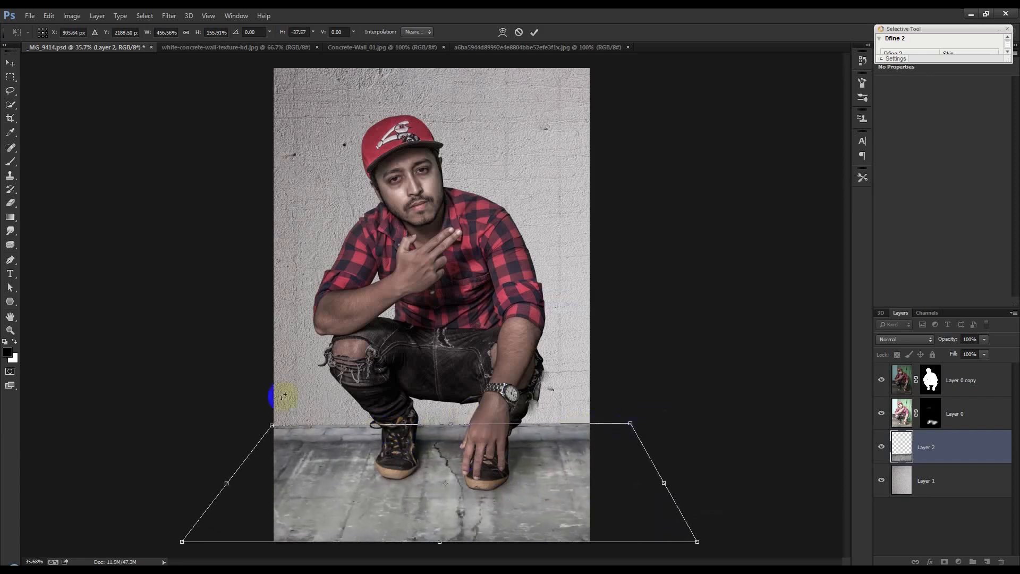
drag(272, 425, 235, 427)
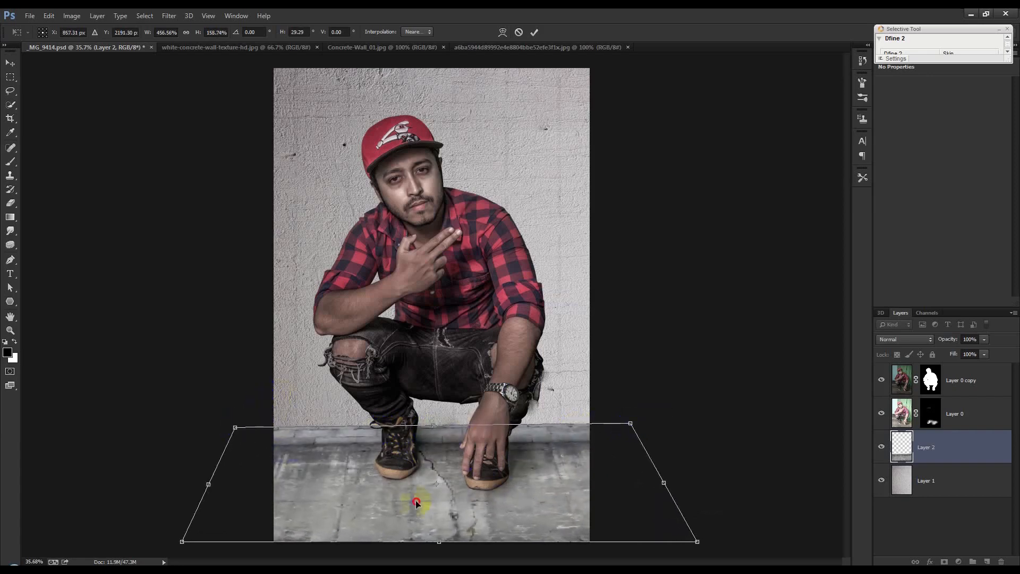
- Lower the floor's back edge to the man's ankles, widen its front edge, and apply the transformation
drag(438, 541, 439, 541)
drag(433, 425, 433, 477)
drag(712, 545, 803, 545)
drag(431, 477, 432, 450)
drag(581, 450, 659, 448)
mouse_move(433, 445)
mouse_down()
mouse_move(433, 416)
mouse_move(420, 452)
mouse_up()
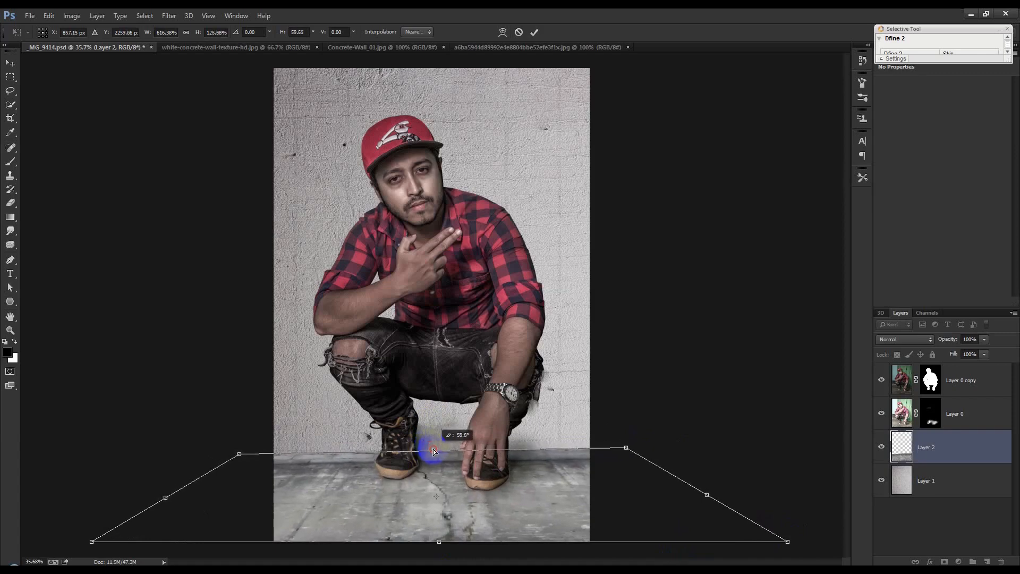
click(535, 33)
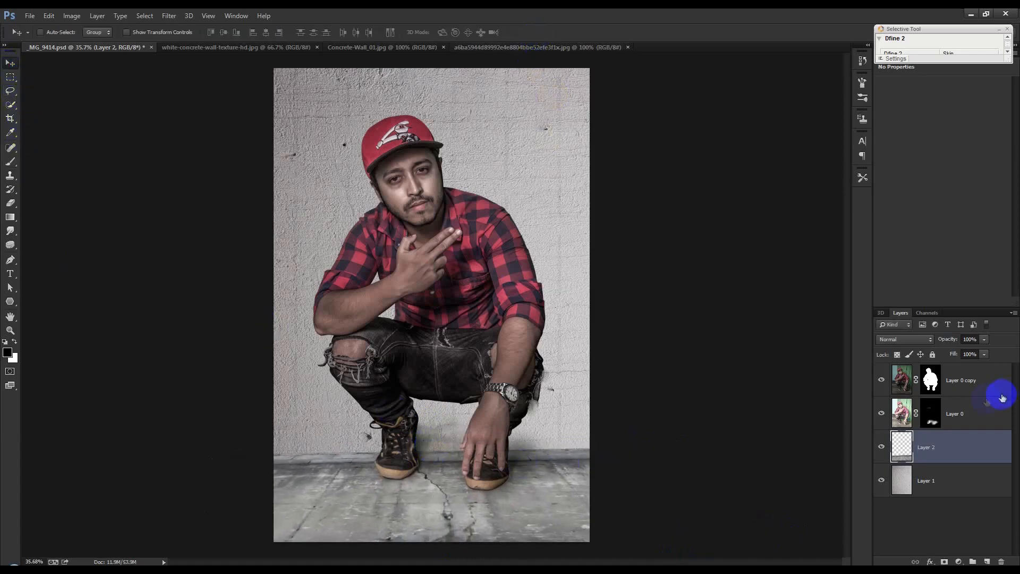
- Group Layer 0 copy and Layer 0, and move the group about 106 px left and 241 px down
click(981, 388)
ctrl+click(964, 413)
right_click(968, 412)
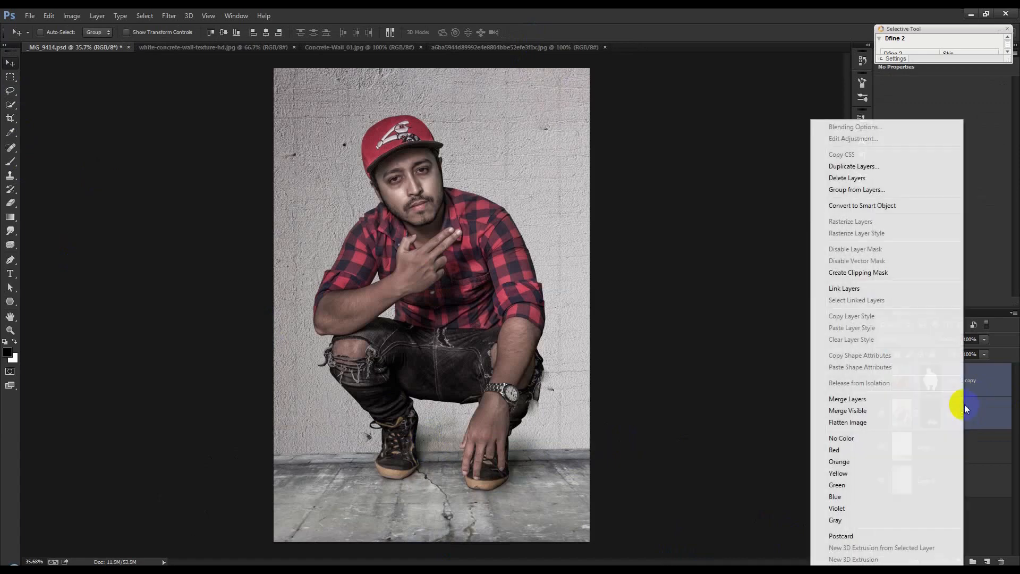
click(845, 205)
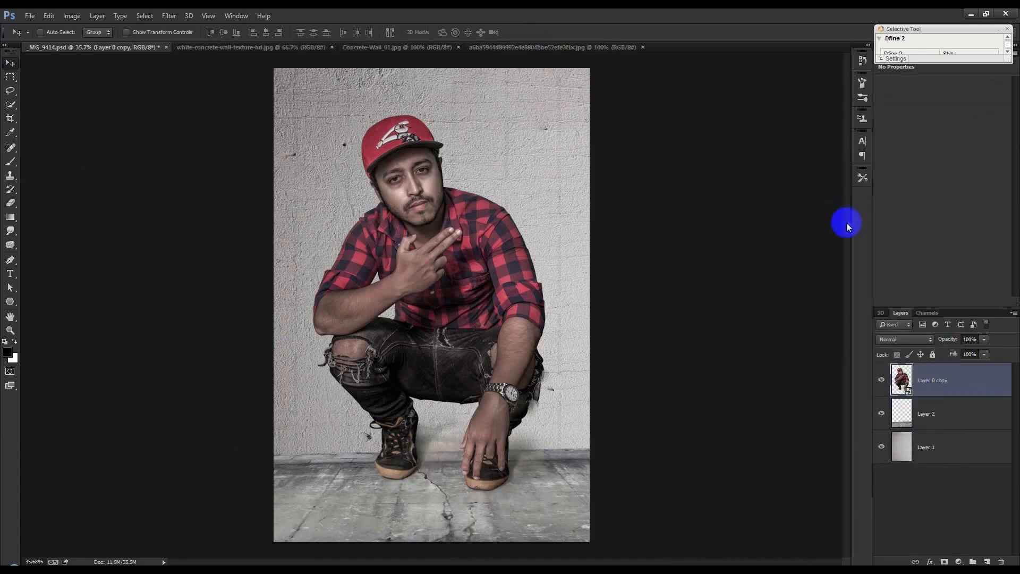
key(ctrl+z)
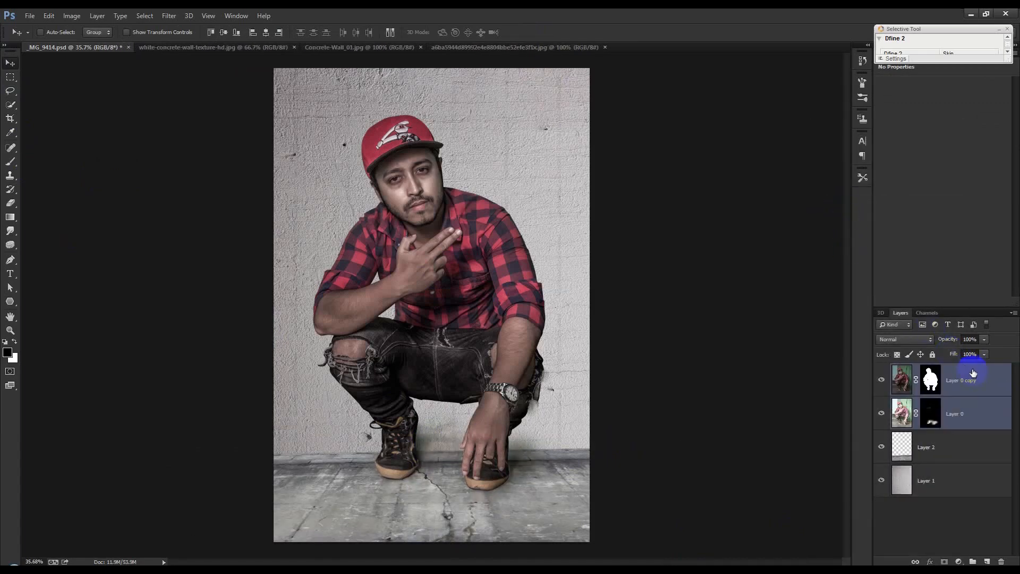
key(ctrl+g)
drag(515, 279, 494, 324)
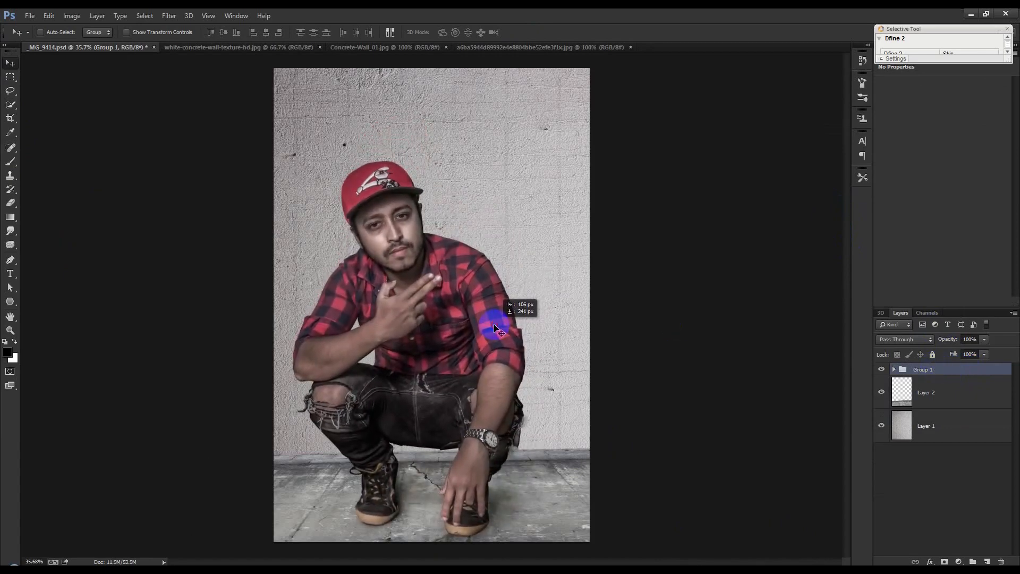
- Duplicate Layer 2 and squash the copy into a thin baseboard strip between the wall and the floor
click(928, 402)
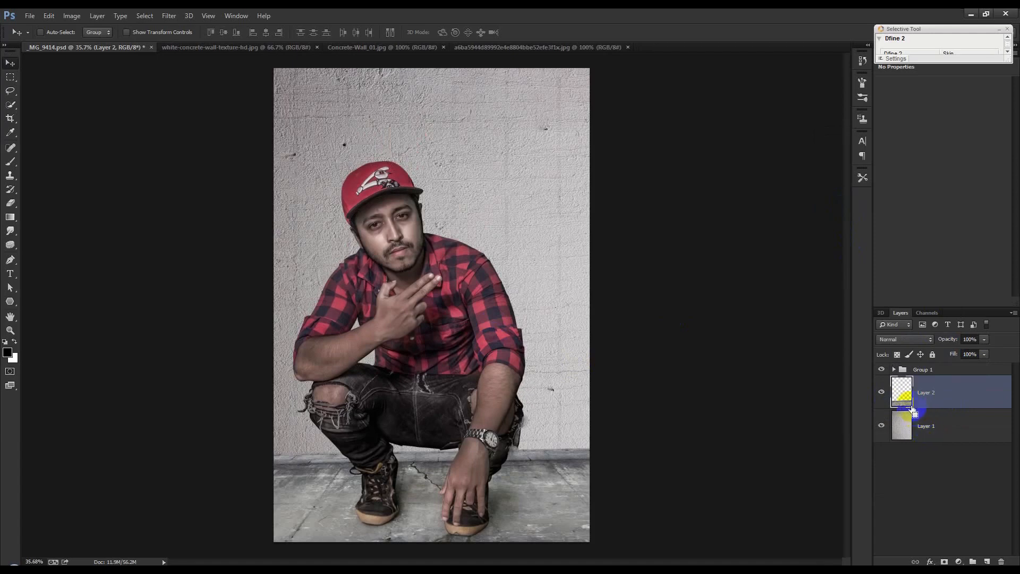
right_click(919, 395)
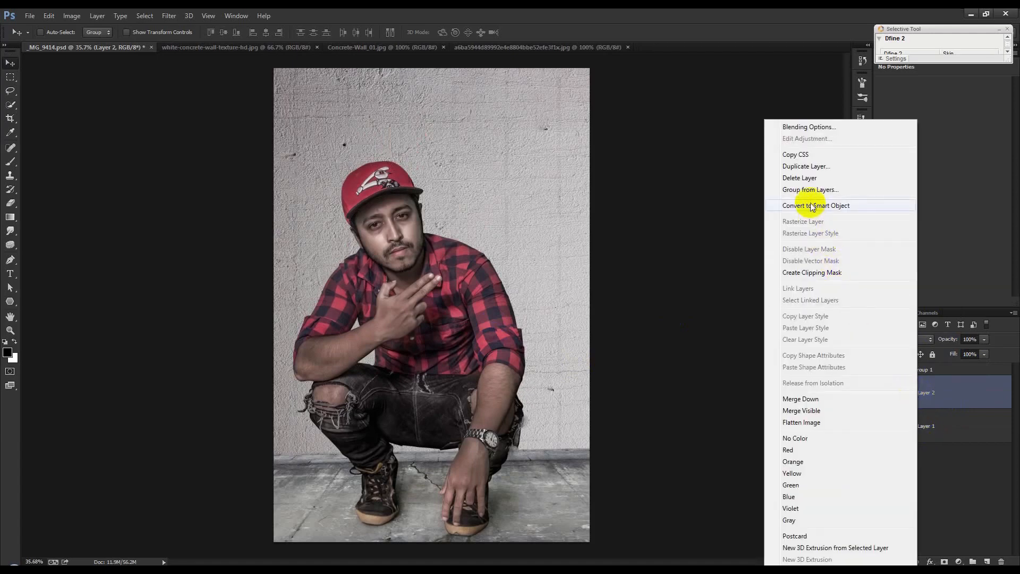
click(803, 167)
key(Return)
drag(583, 284, 562, 357)
key(ctrl+t)
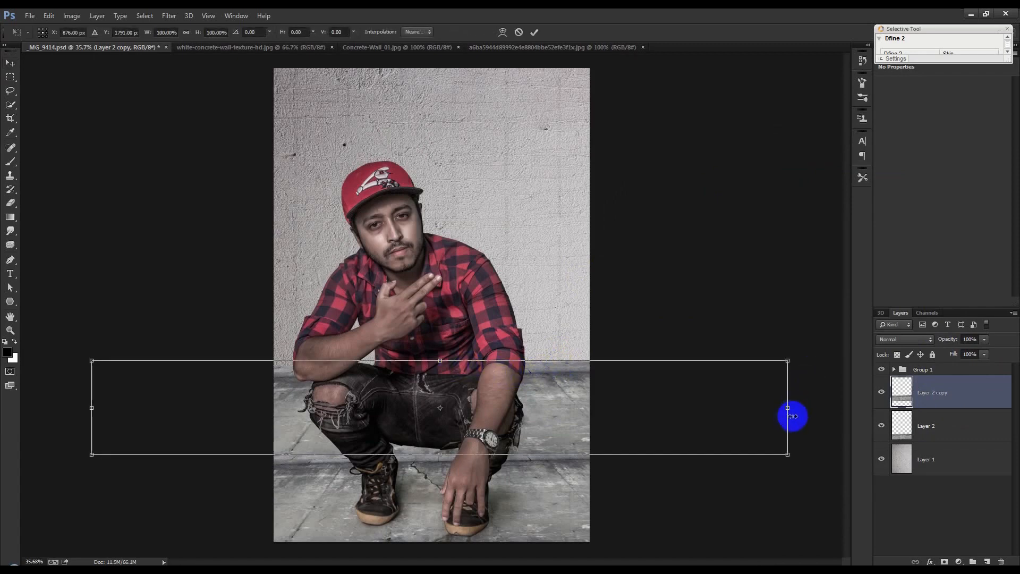
drag(447, 379, 449, 438)
double_click(502, 439)
drag(541, 442, 541, 444)
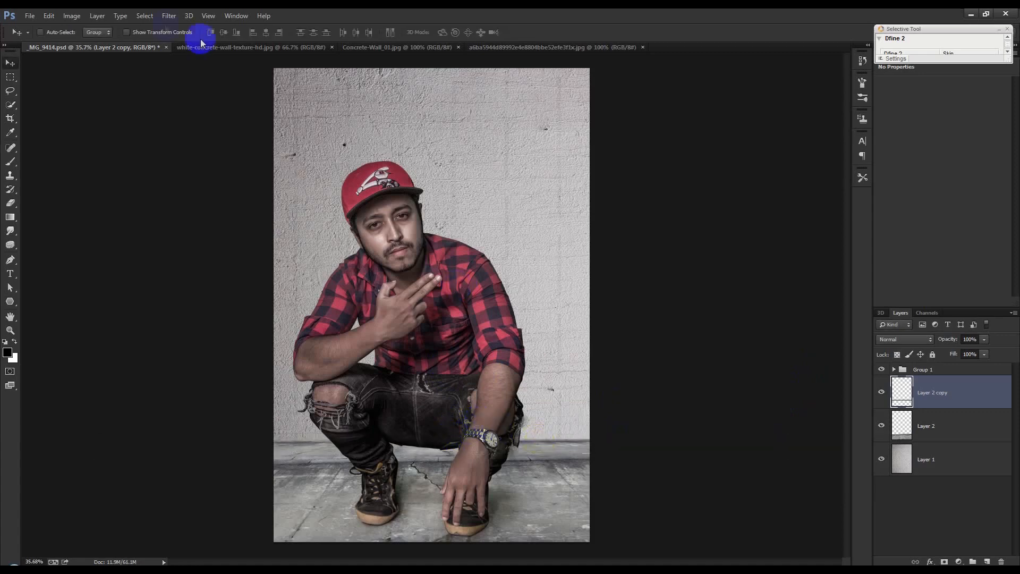
- Try brightening the duplicated strip with Curves at input 91 and output 142, and discard the copy
click(71, 16)
mouse_move(85, 41)
click(242, 65)
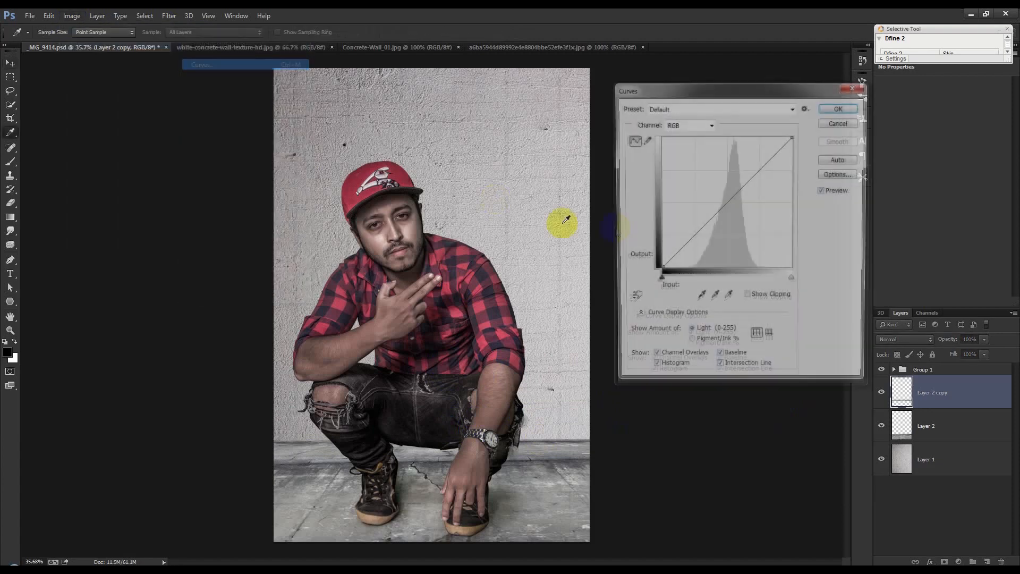
mouse_move(718, 205)
mouse_down()
mouse_move(697, 190)
mouse_move(707, 195)
mouse_up()
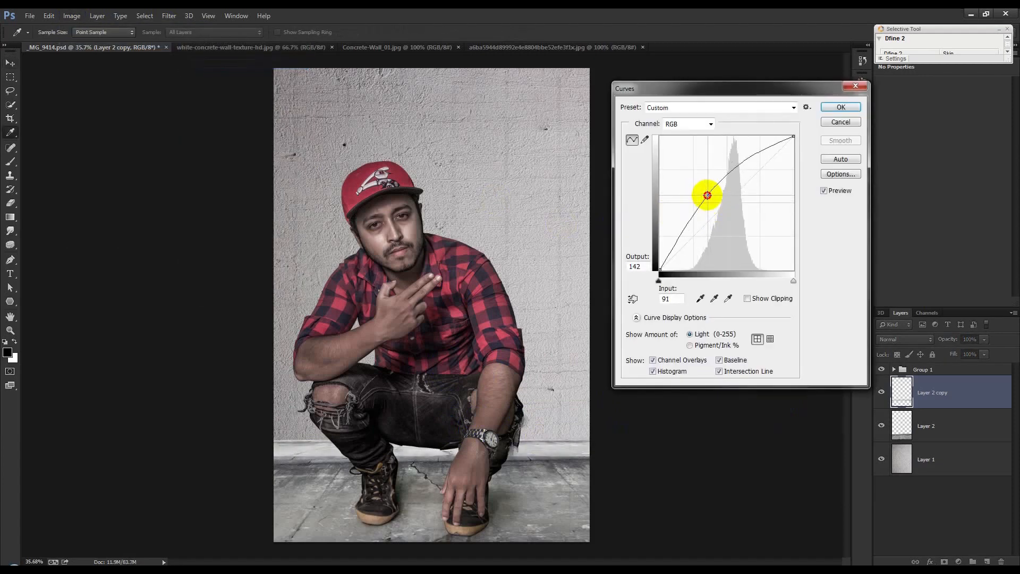
click(841, 108)
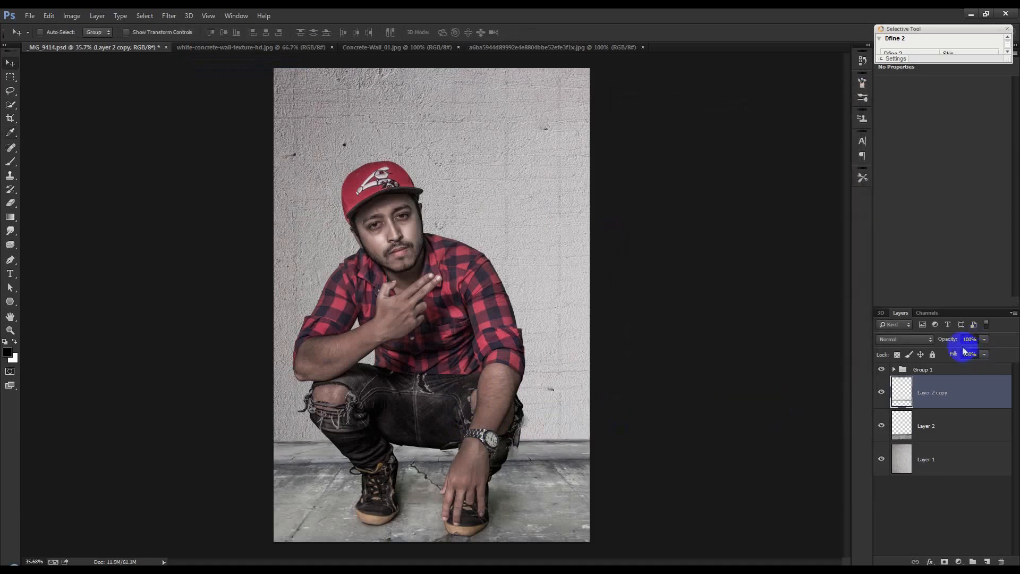
key(ctrl+e)
- Copy a full-width strip along the lower edge of Concrete-Wall_01 and paste it into the portrait document above Layer 2
click(483, 47)
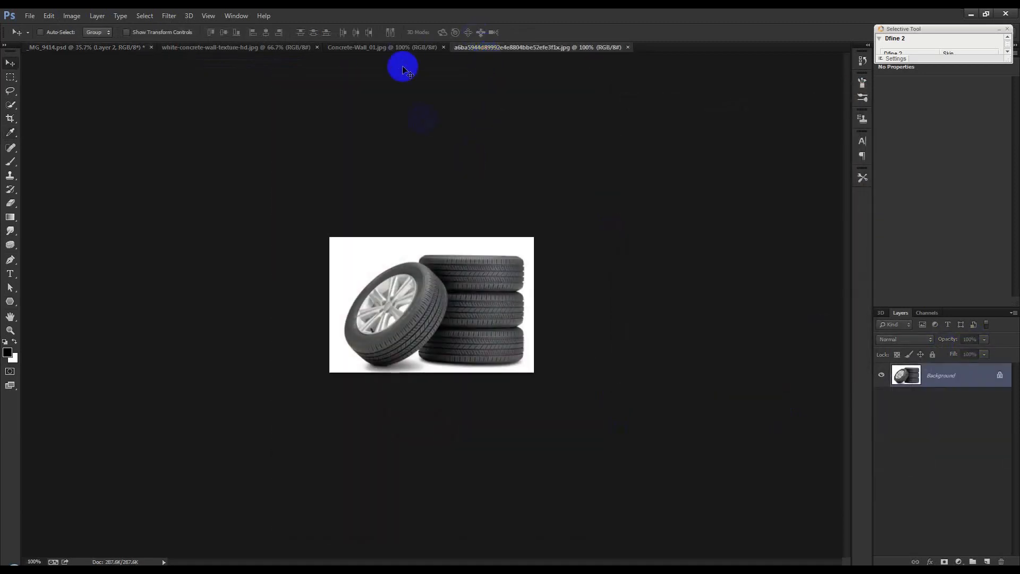
click(399, 47)
click(9, 84)
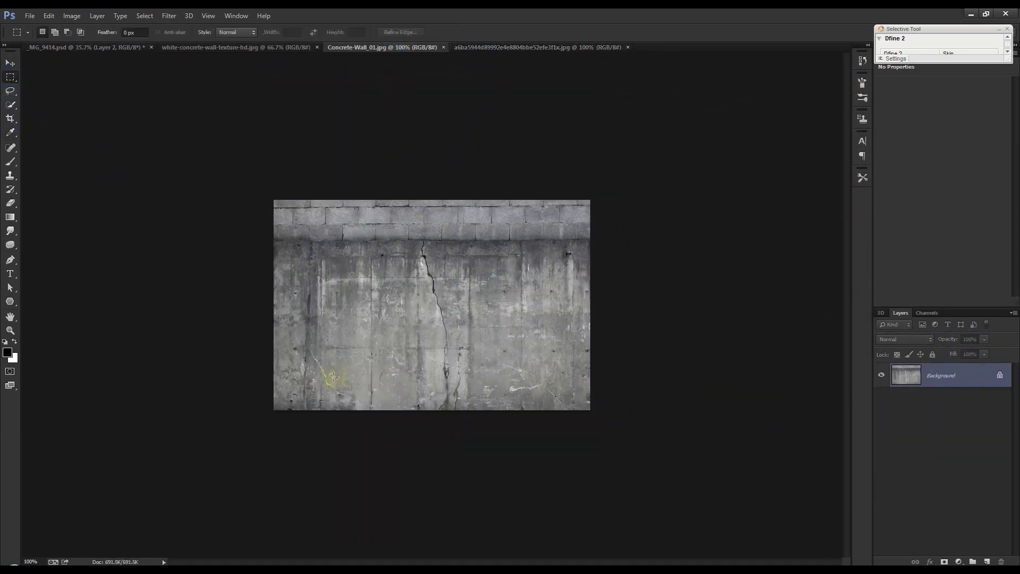
drag(266, 386, 659, 415)
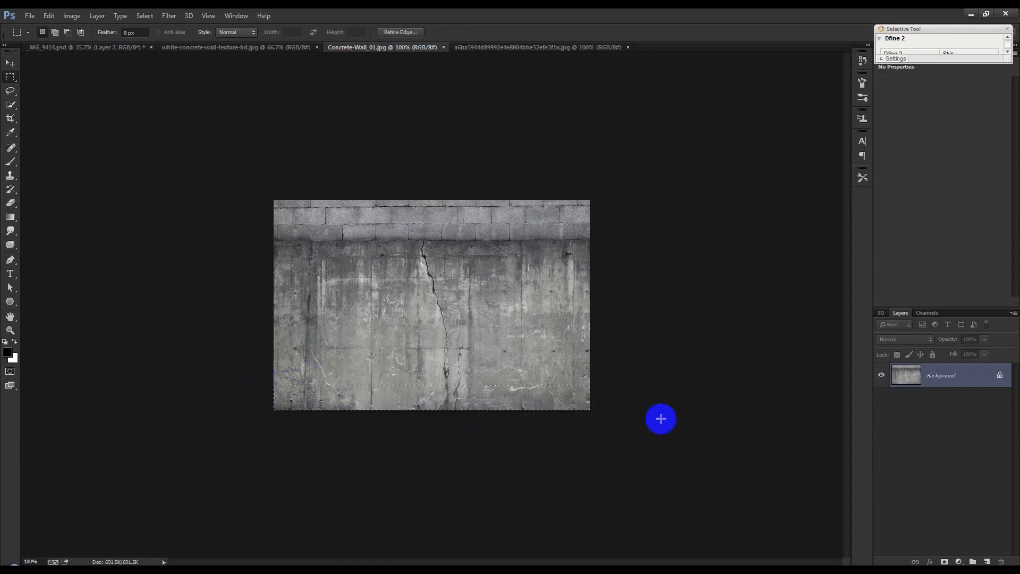
click(128, 49)
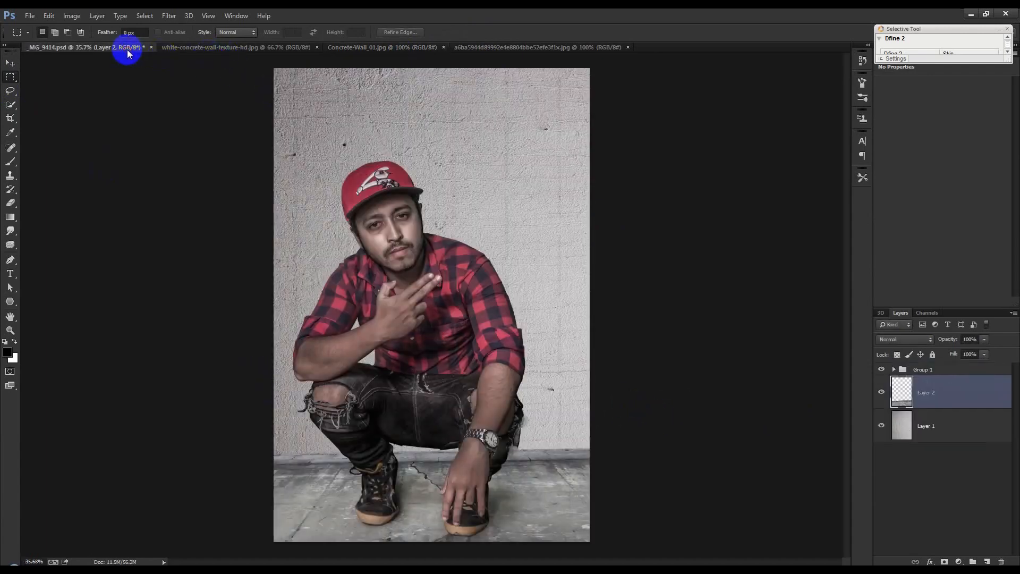
key(ctrl+v)
- Stretch the pasted concrete strip across the full canvas width as a baseboard where the wall meets the floor
key(ctrl+t)
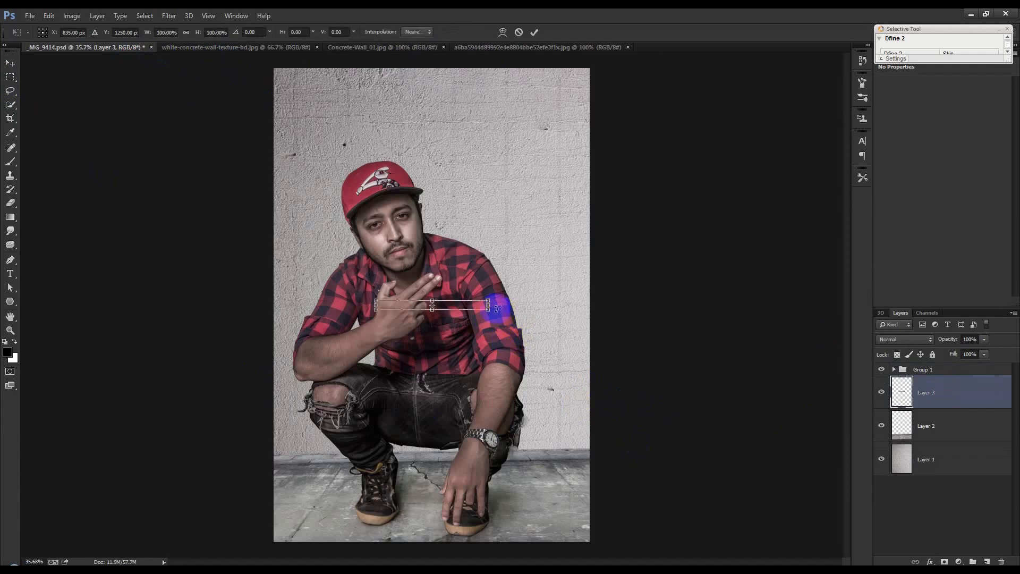
drag(473, 309, 417, 435)
drag(375, 448, 368, 455)
drag(383, 448, 578, 442)
click(534, 32)
click(10, 63)
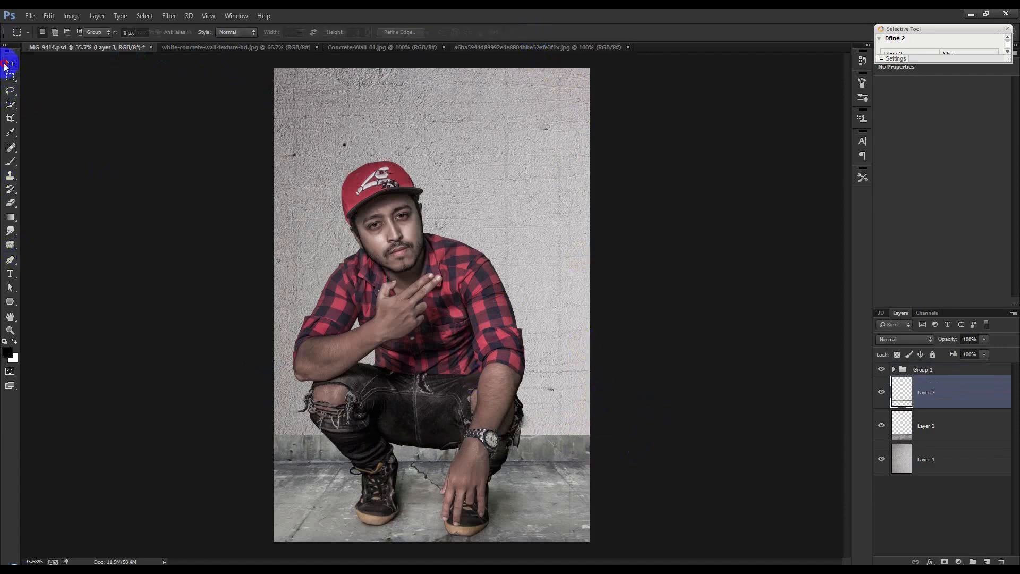
- Darken the baseboard strip with Curves, bending the RGB curve to about input 153 and output 104
key(ctrl+m)
drag(724, 228, 740, 214)
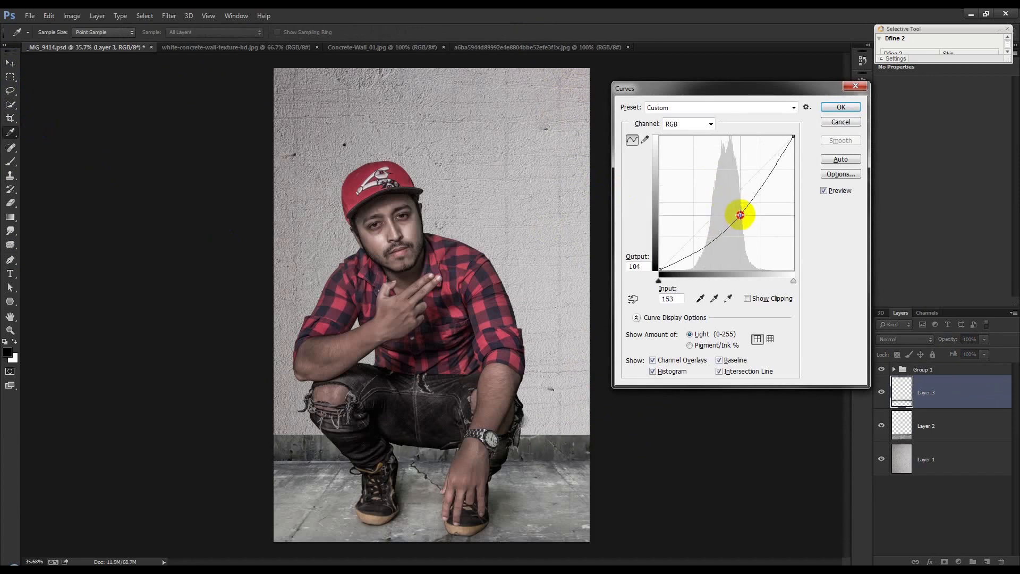
click(841, 107)
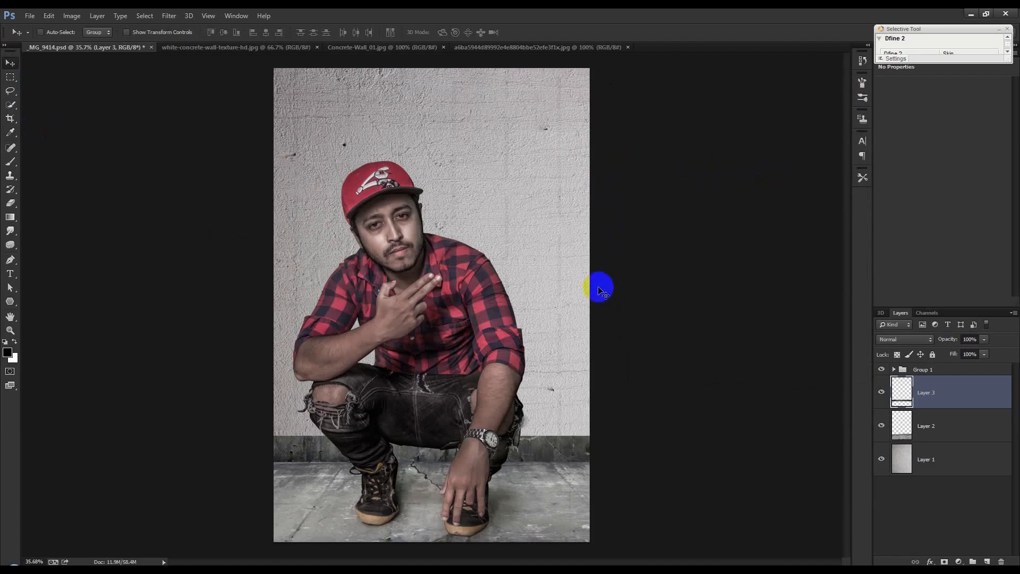
- Shift the baseboard strip slightly down over the floor's back edge and set its layer opacity to 74%
drag(906, 380, 914, 375)
key(Up)
key(Up)
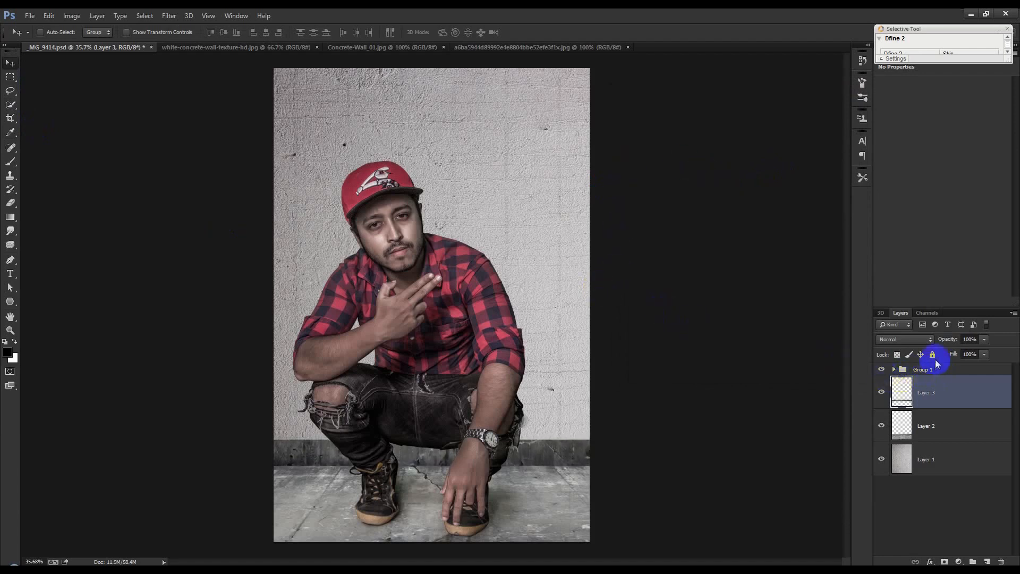
drag(946, 343, 932, 343)
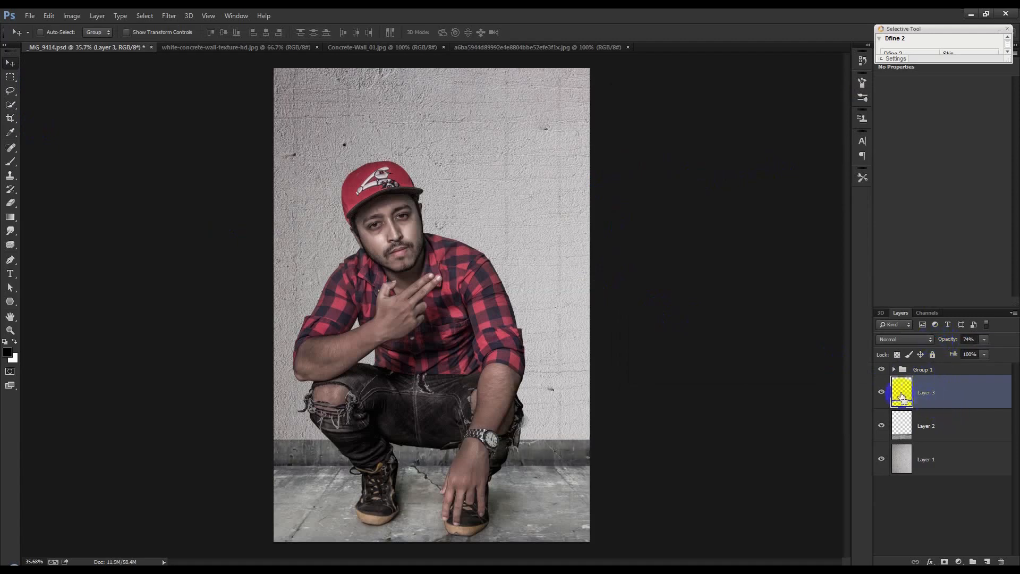
ctrl+click(903, 421)
click(927, 427)
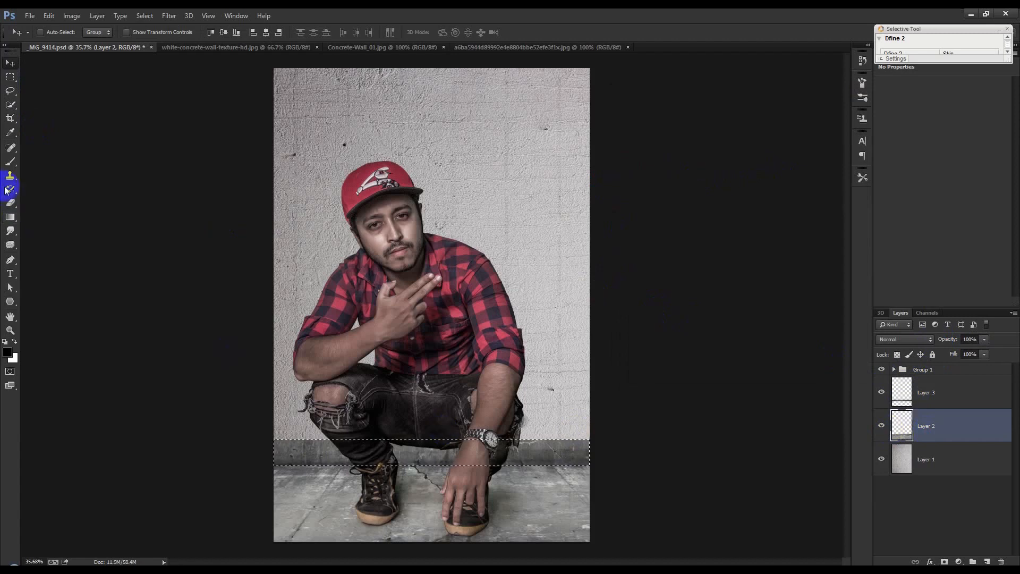
key(ctrl+d)
- Set the opacity of the baseboard strip on Layer 3 to 71%
click(958, 400)
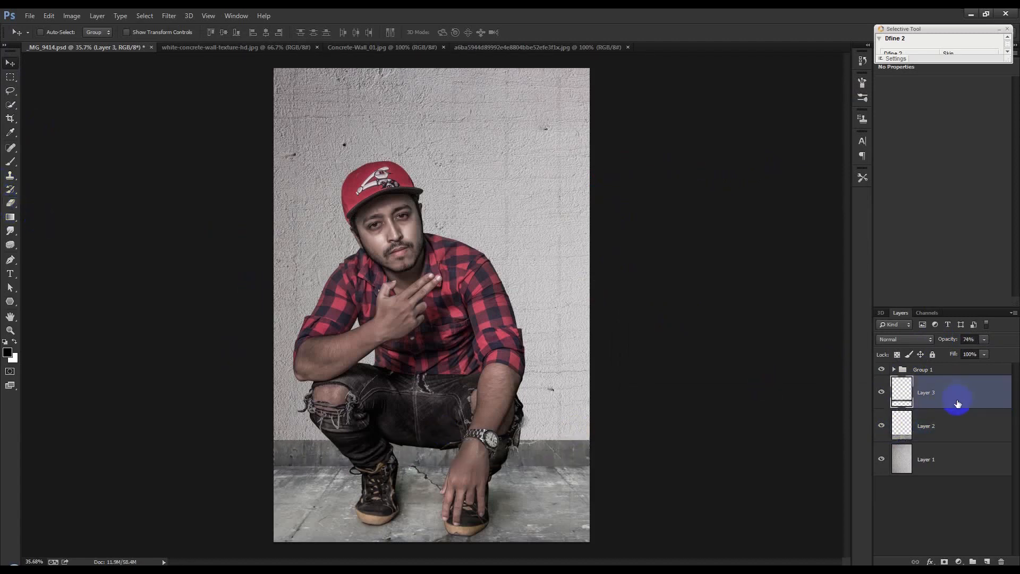
drag(951, 344, 949, 343)
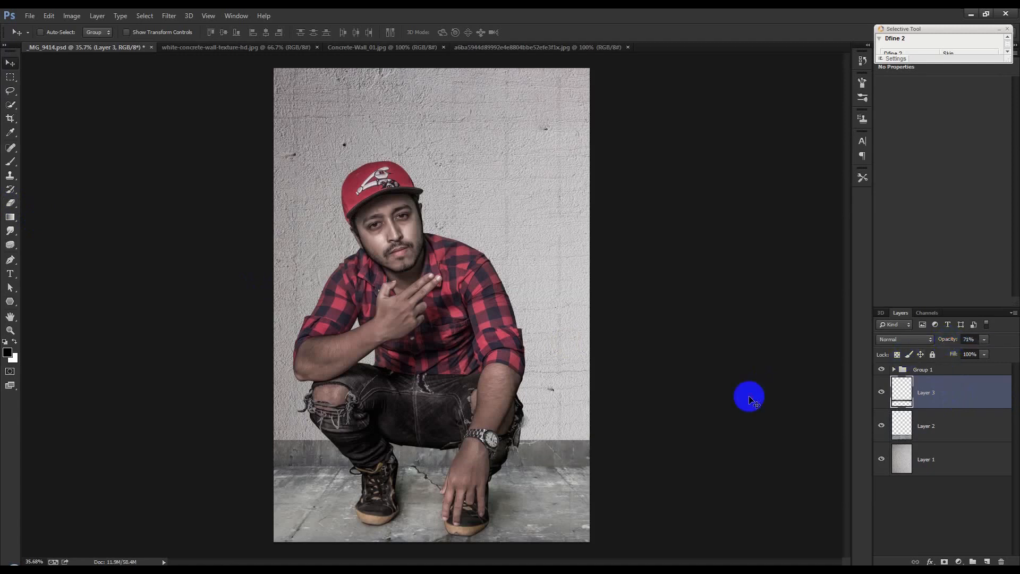
- Set the opacity of the floor texture on Layer 2 to 83%
click(931, 425)
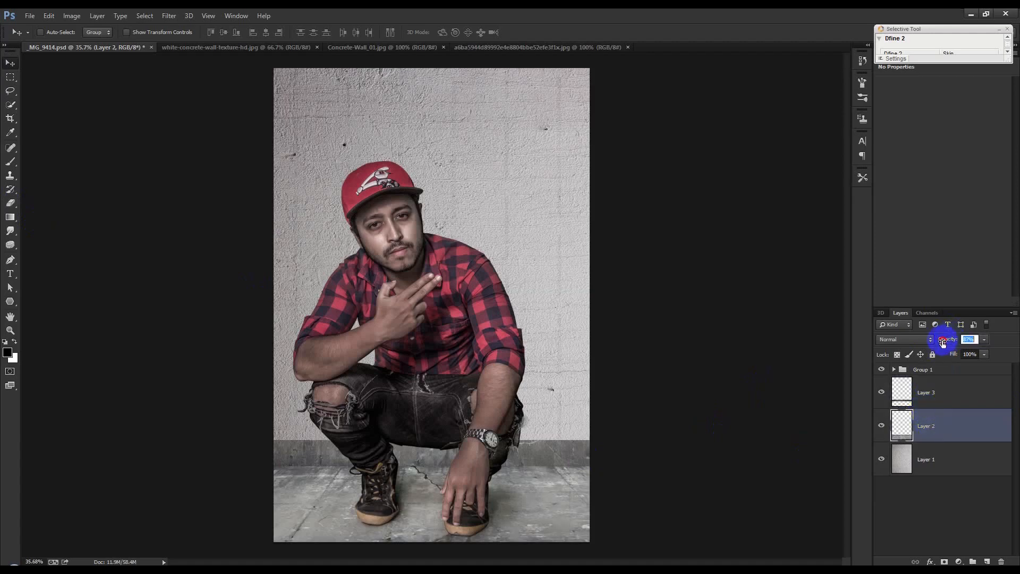
drag(940, 344, 941, 343)
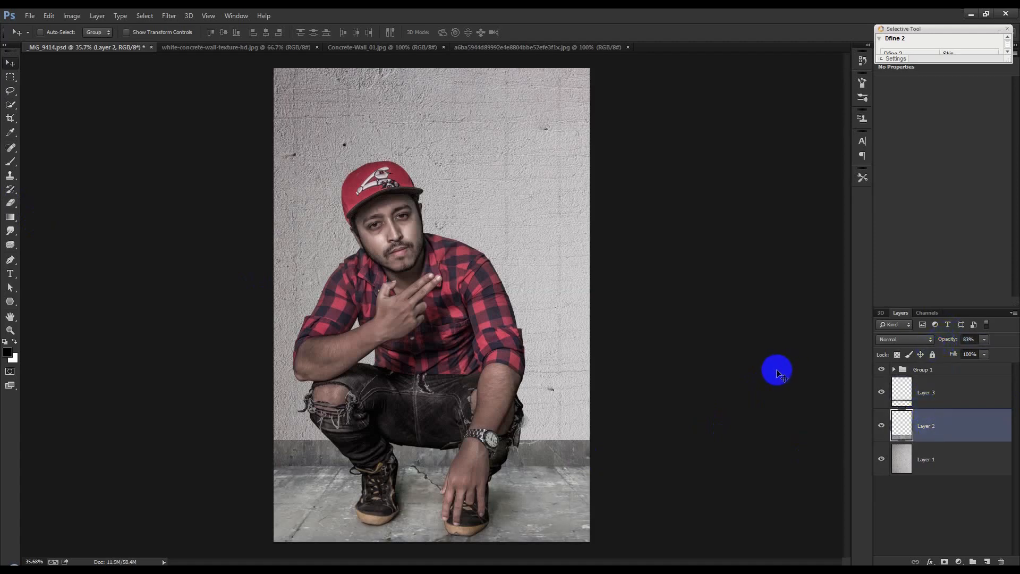
- Group the baseboard, floor and wall layers as BG, and rename the subject's group Man
click(950, 382)
shift+click(944, 427)
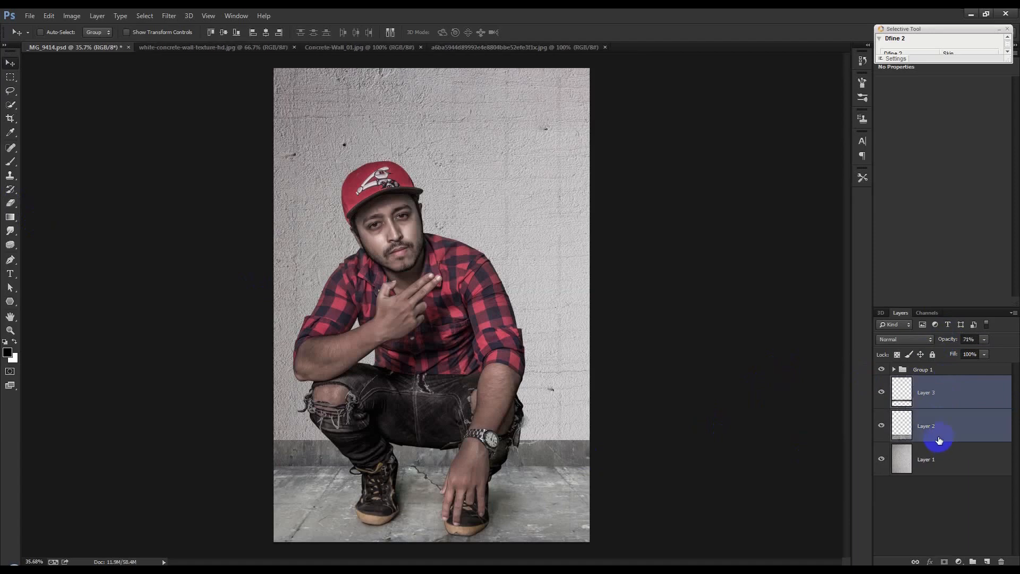
shift+click(941, 460)
key(ctrl+g)
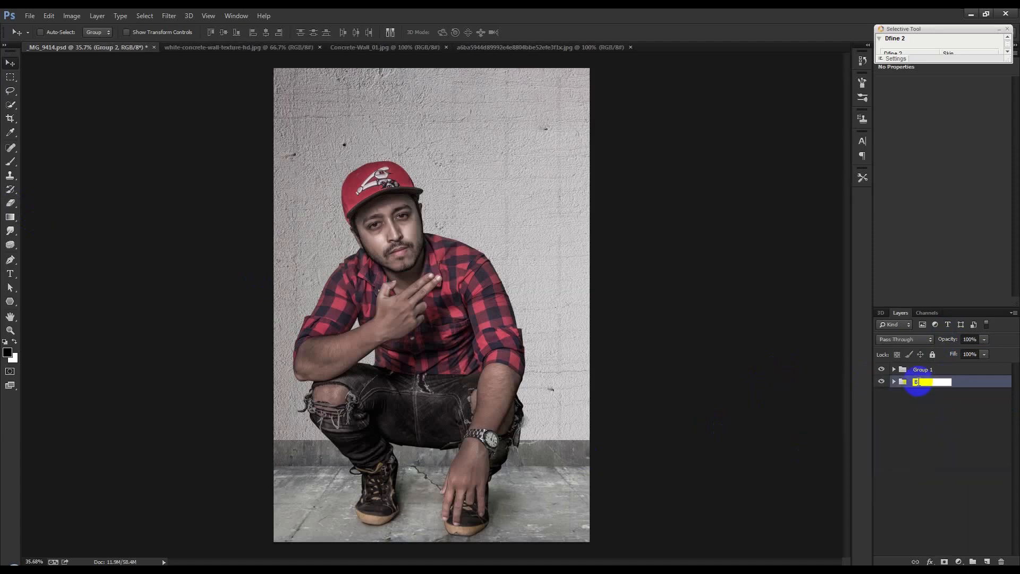
key(Return)
click(928, 370)
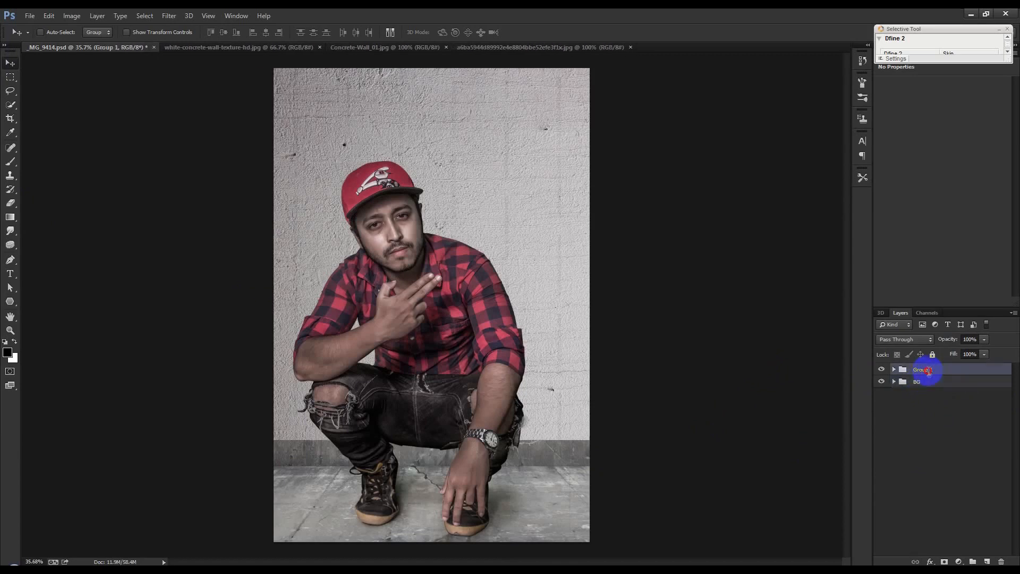
text(Man)
key(Return)
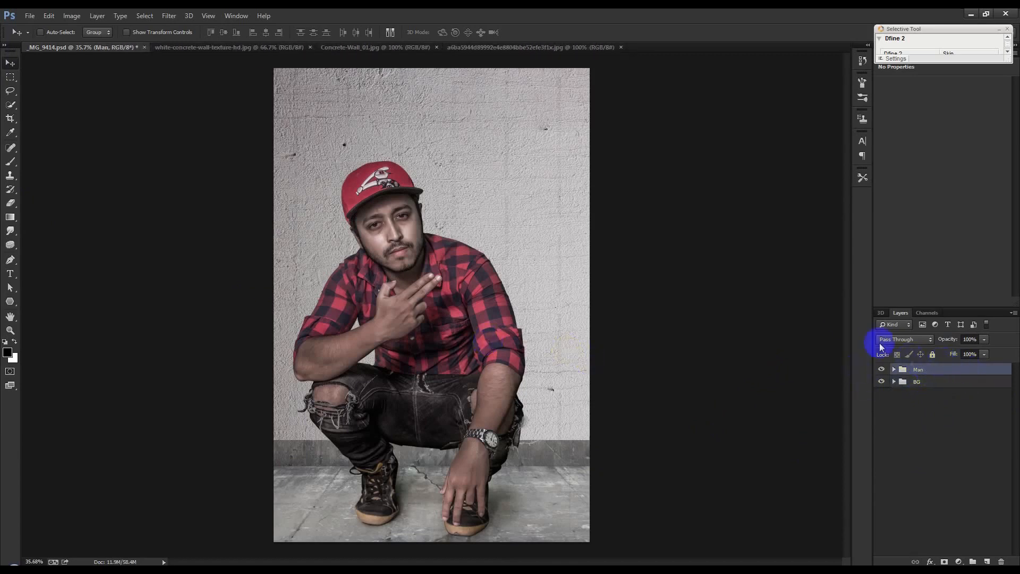
- Scale the Man group up to about 108.6% and shift it slightly up and to the left on the canvas
key(ctrl+t)
drag(569, 115, 583, 94)
mouse_move(517, 229)
mouse_down()
mouse_move(496, 207)
mouse_move(491, 223)
mouse_move(511, 221)
mouse_up()
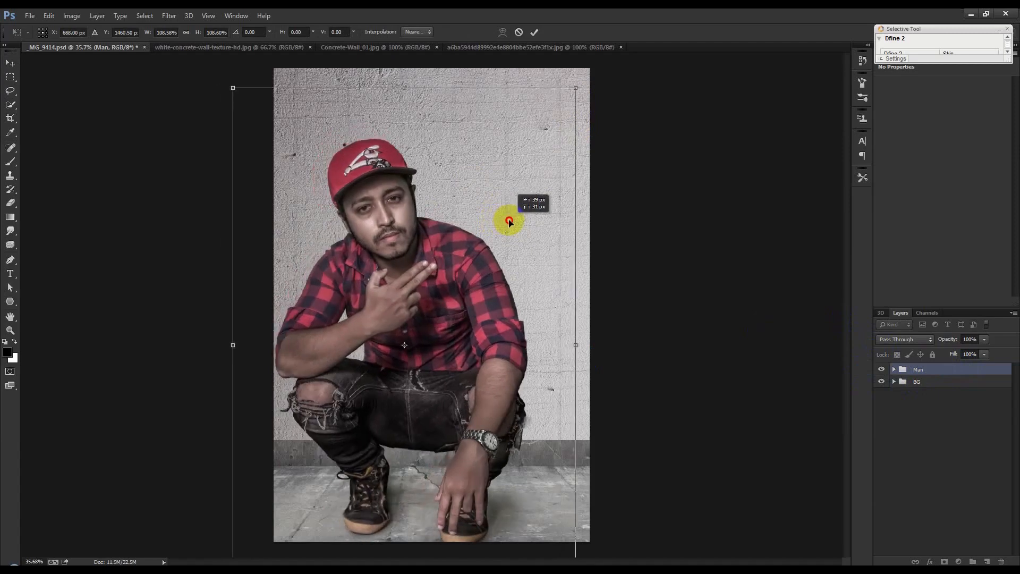
click(534, 32)
- Switch to the tire image and trace the leaning wheel's upper and right edges with the Pen tool
click(527, 49)
scroll(395, 321, up, 5)
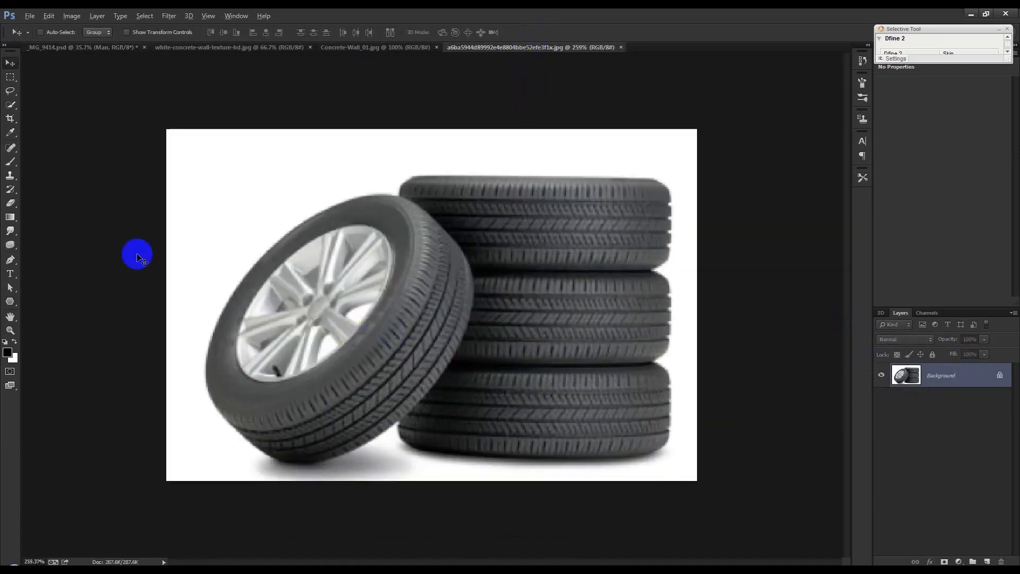
click(10, 259)
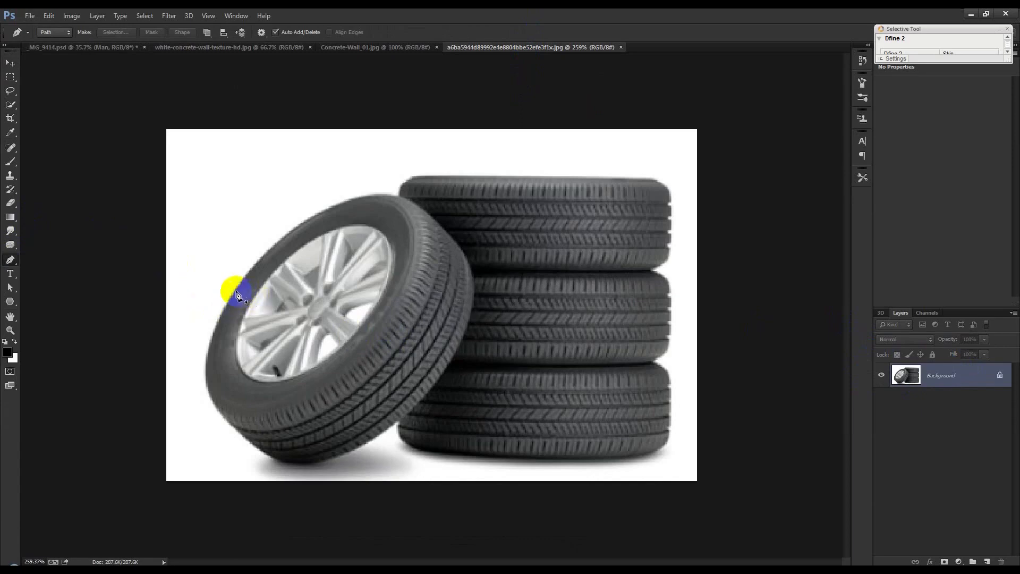
click(396, 198)
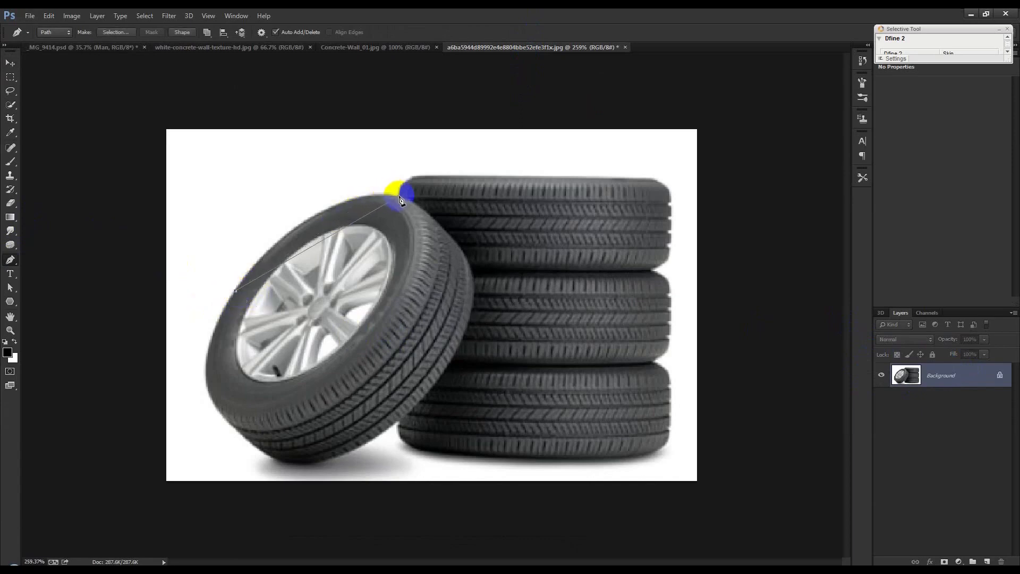
drag(453, 208, 493, 206)
alt+click(400, 199)
drag(469, 269, 491, 322)
alt+click(470, 268)
drag(464, 255, 499, 309)
alt+click(464, 255)
- Complete the path around the leaning wheel's lower and left edges and turn it into a selection
drag(424, 399, 346, 486)
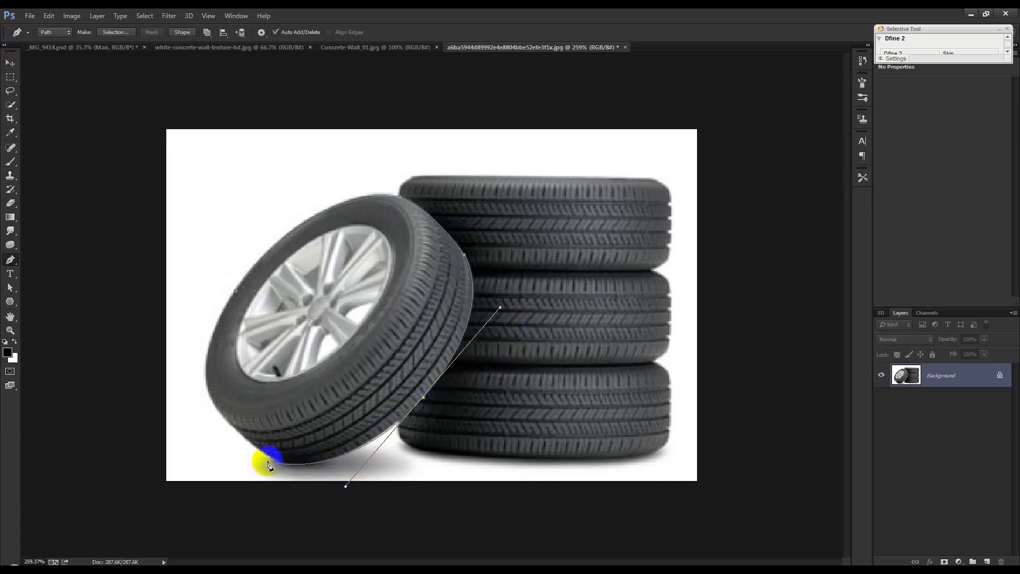
click(424, 398)
drag(297, 465, 245, 462)
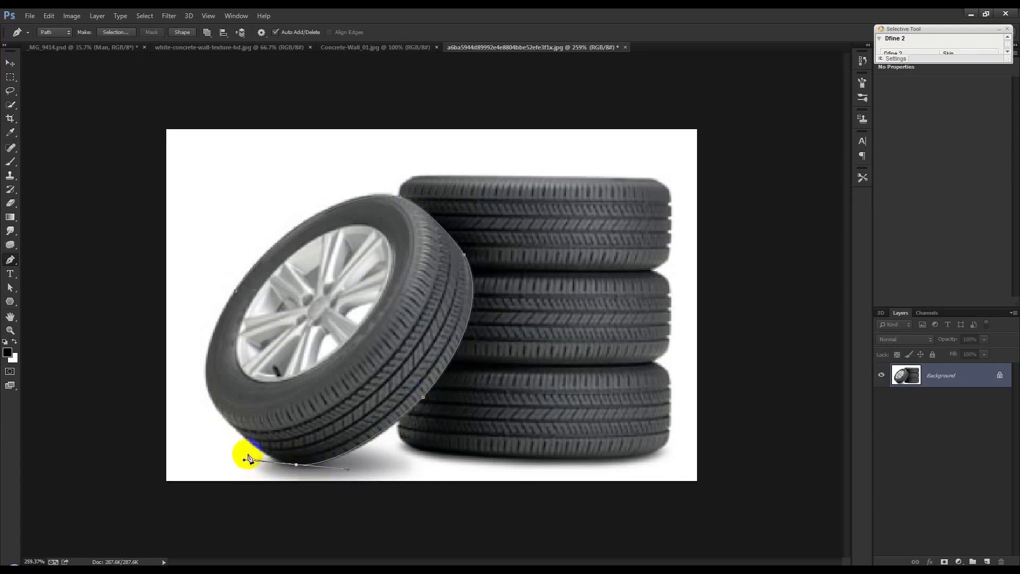
click(296, 465)
drag(229, 423, 193, 384)
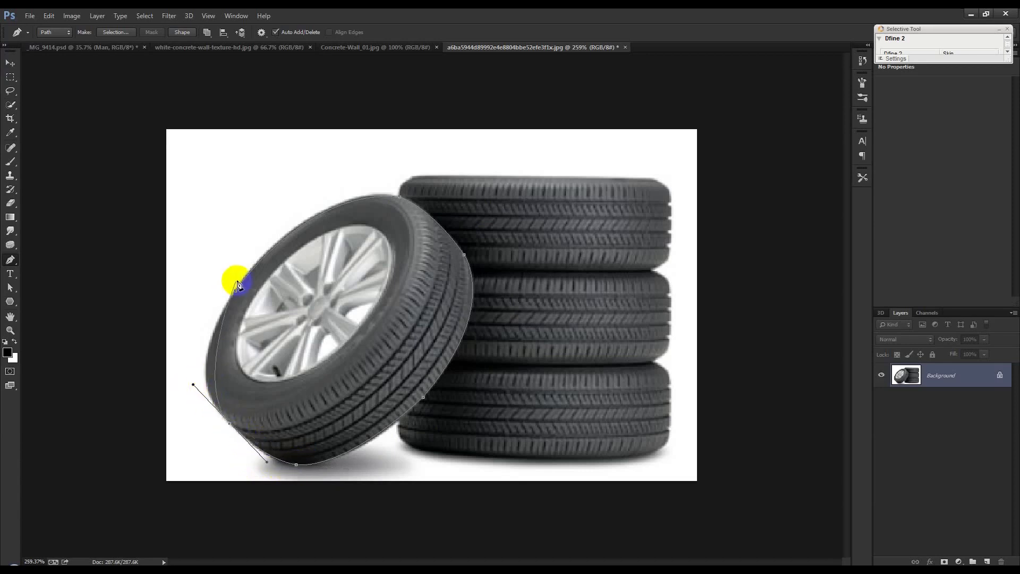
drag(235, 288, 266, 238)
right_click(308, 299)
click(352, 92)
click(562, 177)
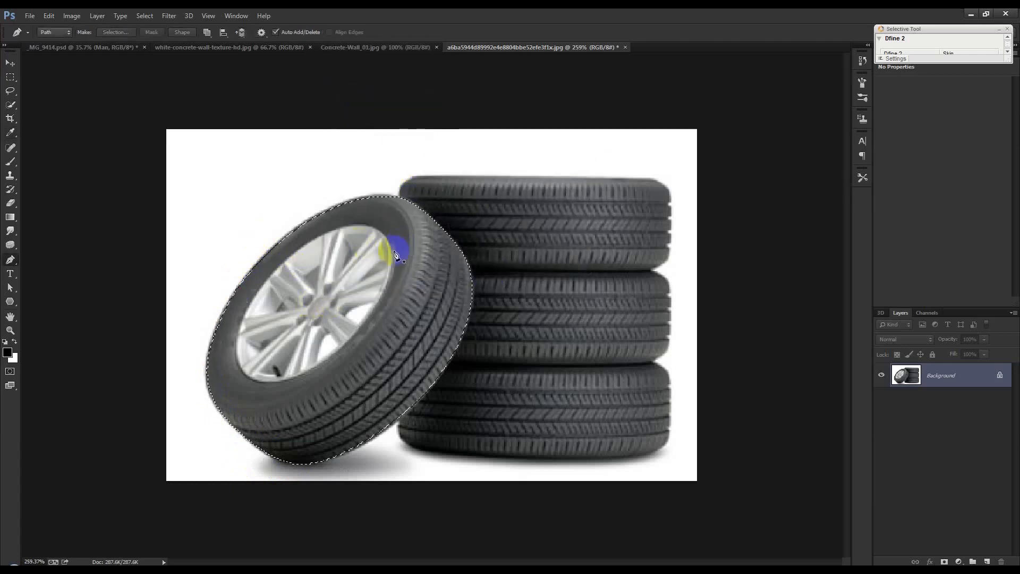
- Mask out everything except the selected wheel and convert the masked layer to a smart object
click(944, 561)
click(10, 63)
key(ctrl+t)
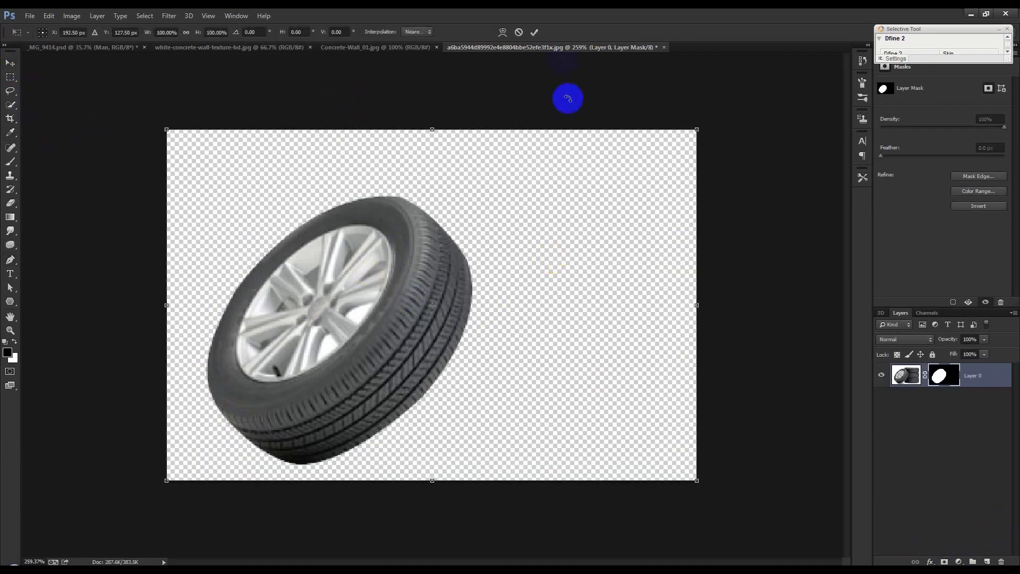
click(535, 35)
right_click(994, 387)
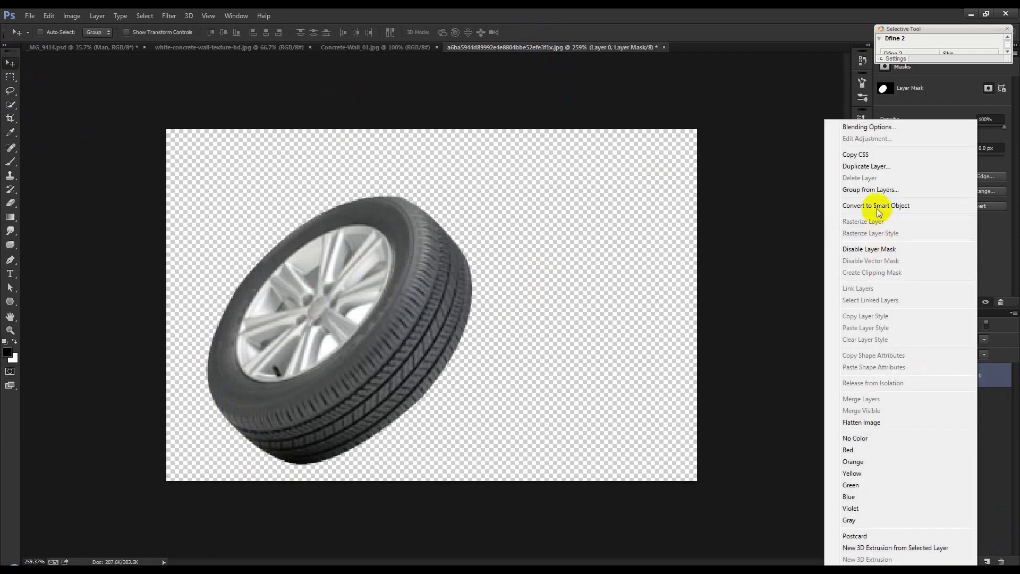
click(874, 205)
- Move the wheel toward the canvas centre and rotate it about 45 degrees so that it lies flat
drag(466, 381, 596, 346)
key(ctrl+t)
drag(672, 262, 496, 357)
right_click(497, 359)
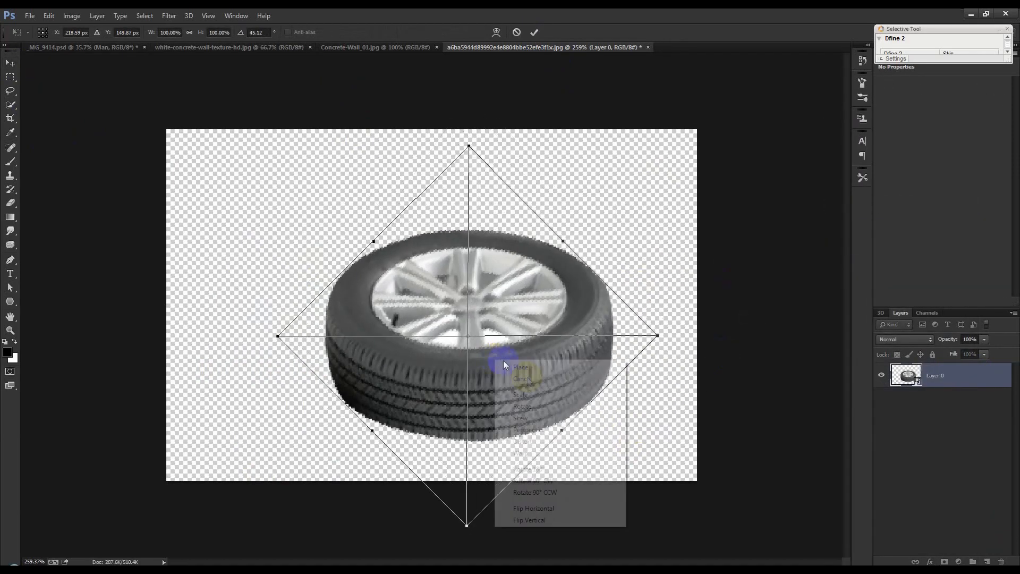
click(550, 505)
click(534, 32)
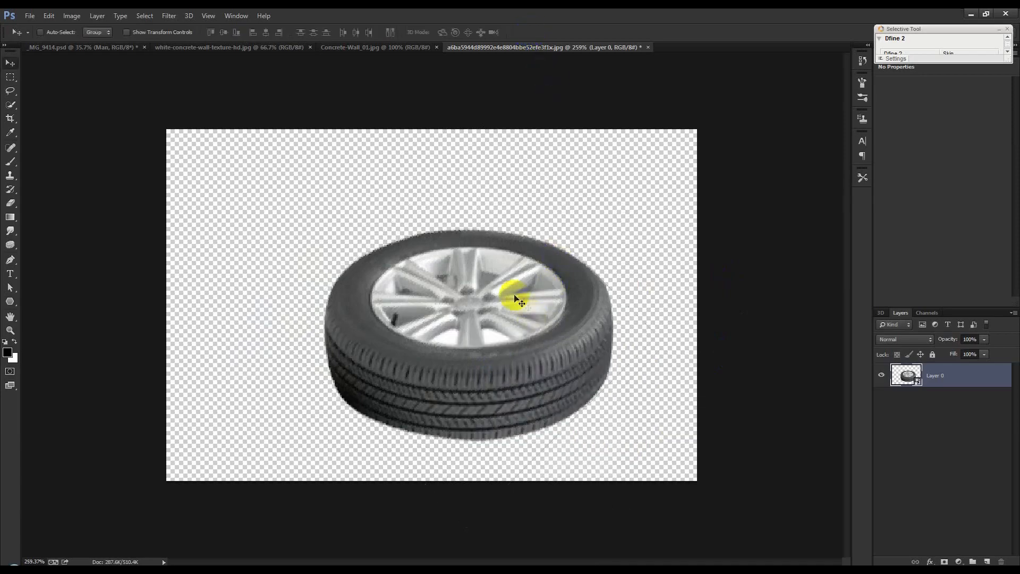
drag(519, 300, 526, 307)
- Outline the two white gaps between the rim's lower spokes with the Pen tool and load them as a selection
scroll(470, 354, up, 3)
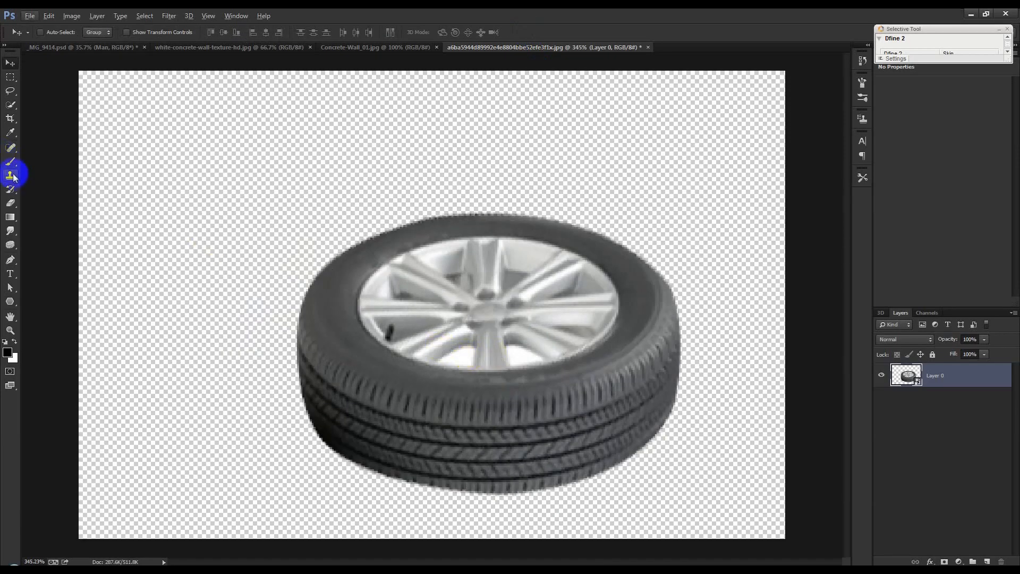
click(11, 260)
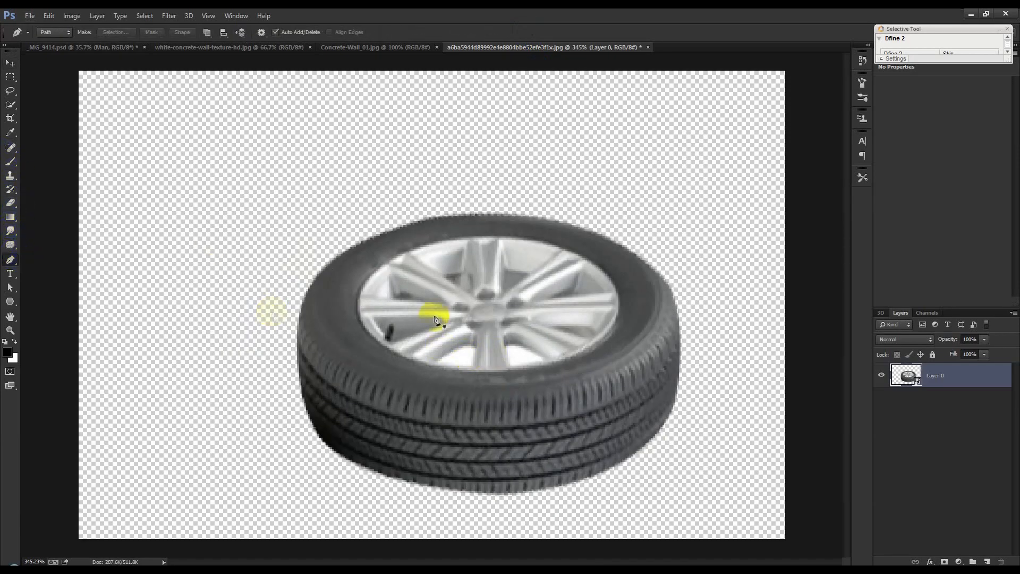
click(435, 361)
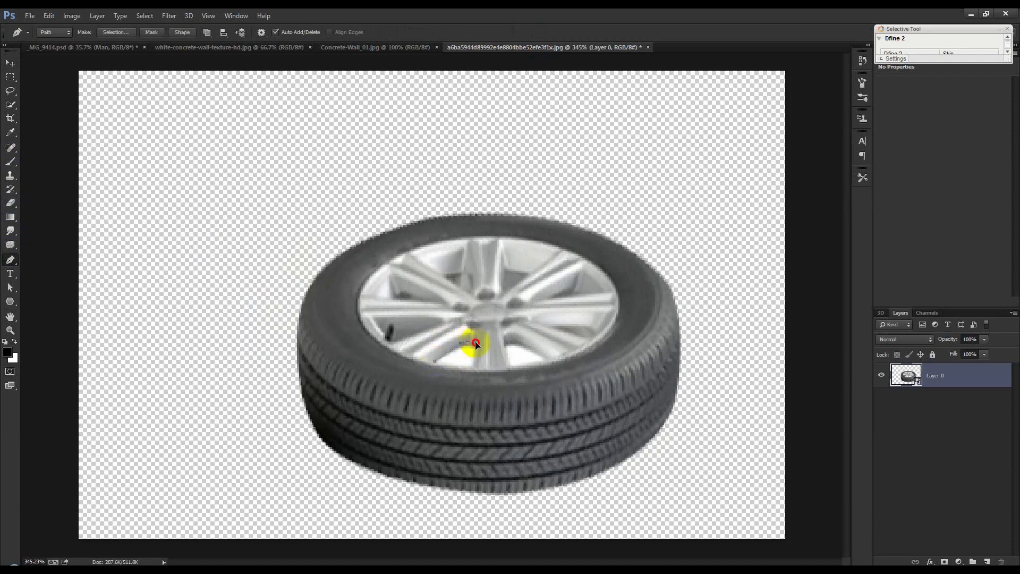
drag(476, 348, 475, 375)
click(444, 367)
drag(522, 350, 549, 360)
key(ctrl+Return)
- Rasterize the wheel layer, delete the selected white gaps between the spokes, and deselect
key(Delete)
click(508, 221)
right_click(936, 376)
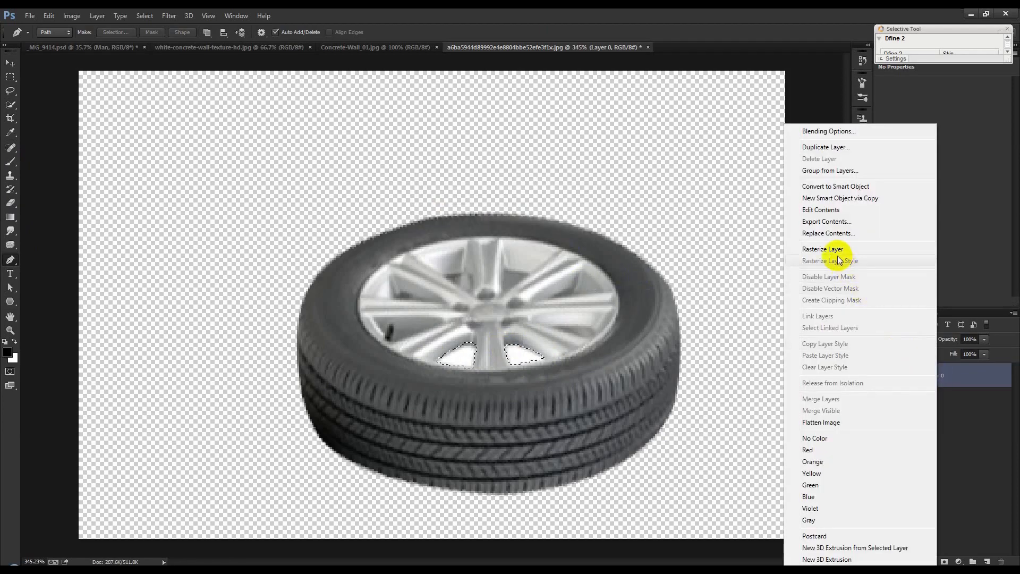
click(835, 254)
key(ctrl+d)
scroll(504, 300, down, 8)
- Convert the wheel to a smart object, bring it into _MG_9414.psd, and place its layer between the Man and BG groups
right_click(943, 375)
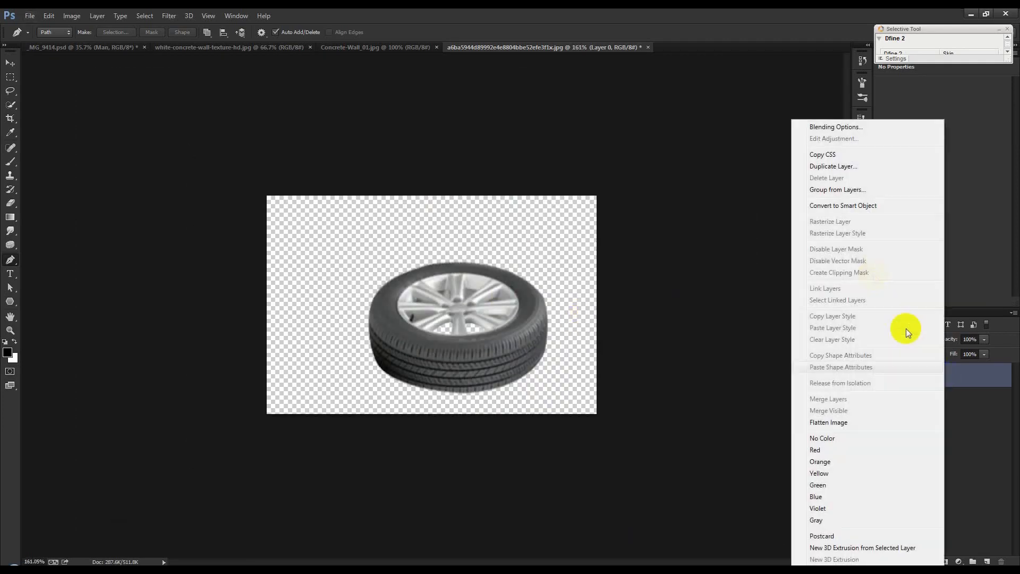
click(842, 205)
click(10, 63)
drag(414, 298, 426, 411)
drag(924, 381, 930, 410)
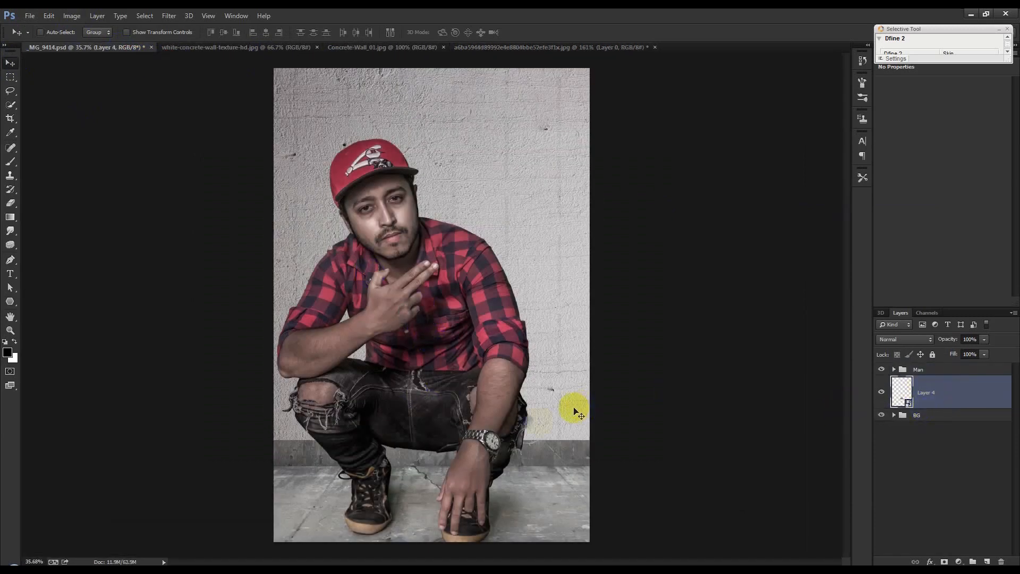
- Enlarge the wheel to about 240% and place it in the canvas's lower-right corner beside the man, partly outside the frame
key(ctrl+t)
drag(485, 444, 585, 462)
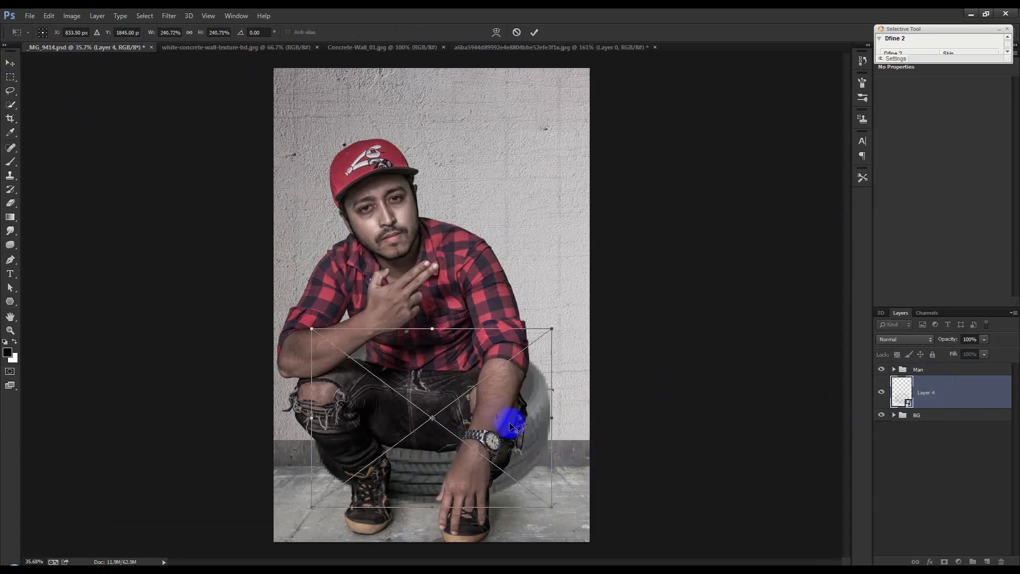
key(Return)
drag(482, 439, 623, 462)
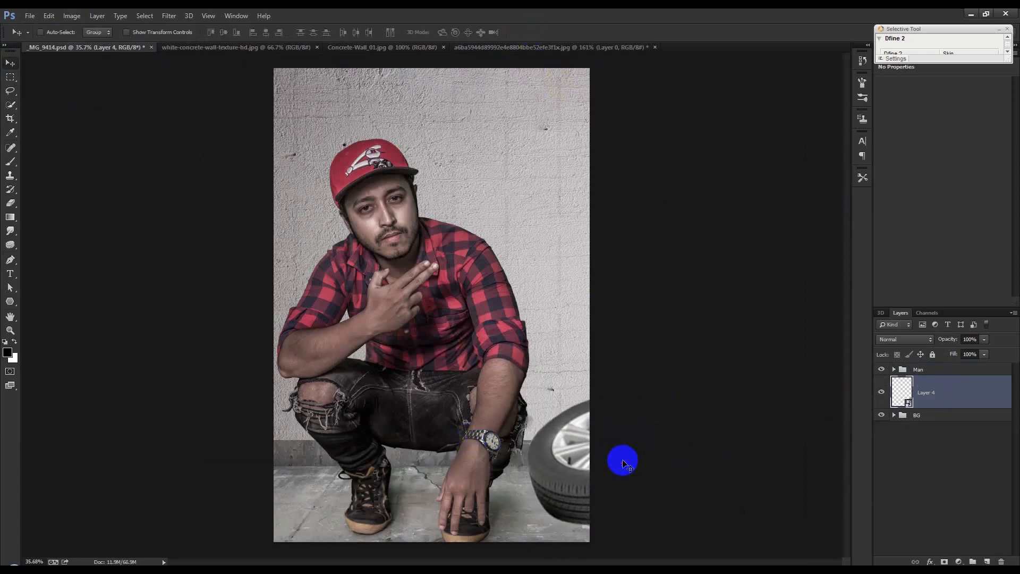
drag(623, 462, 605, 531)
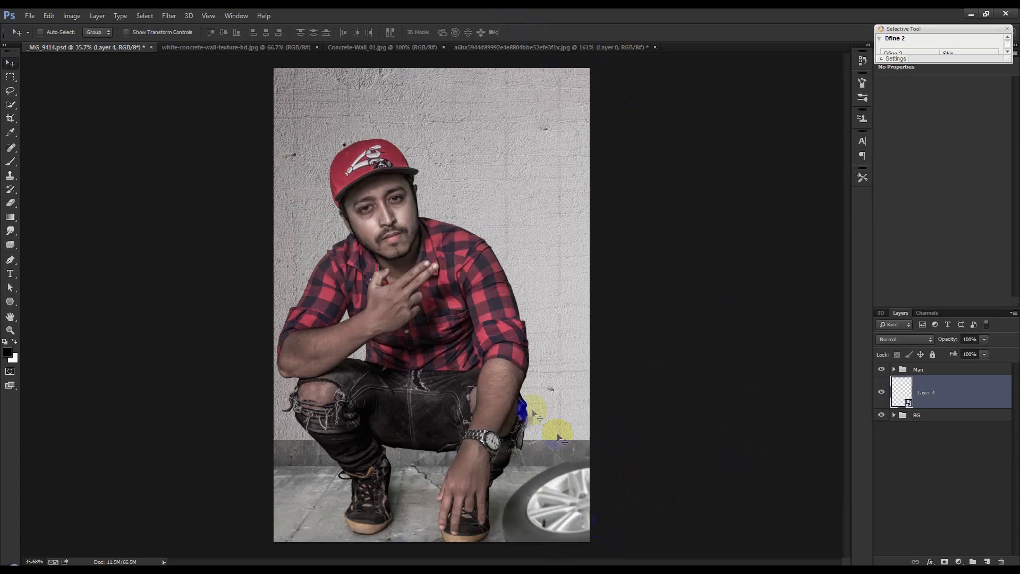
click(501, 424)
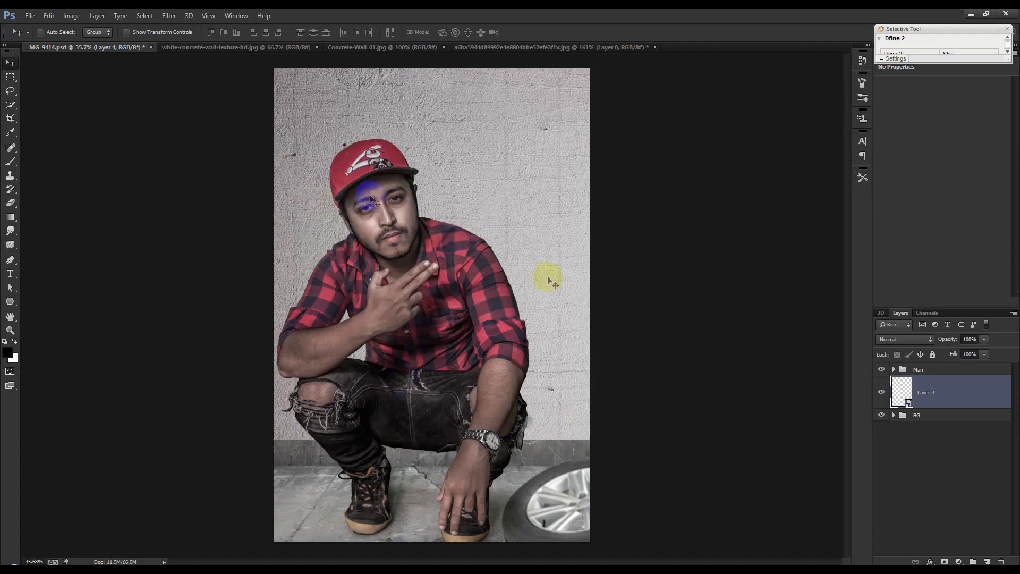
- Add a Multiply drop shadow to the Man group with 49% opacity, -2° angle and 71 px distance, and soften it with a larger size
click(917, 369)
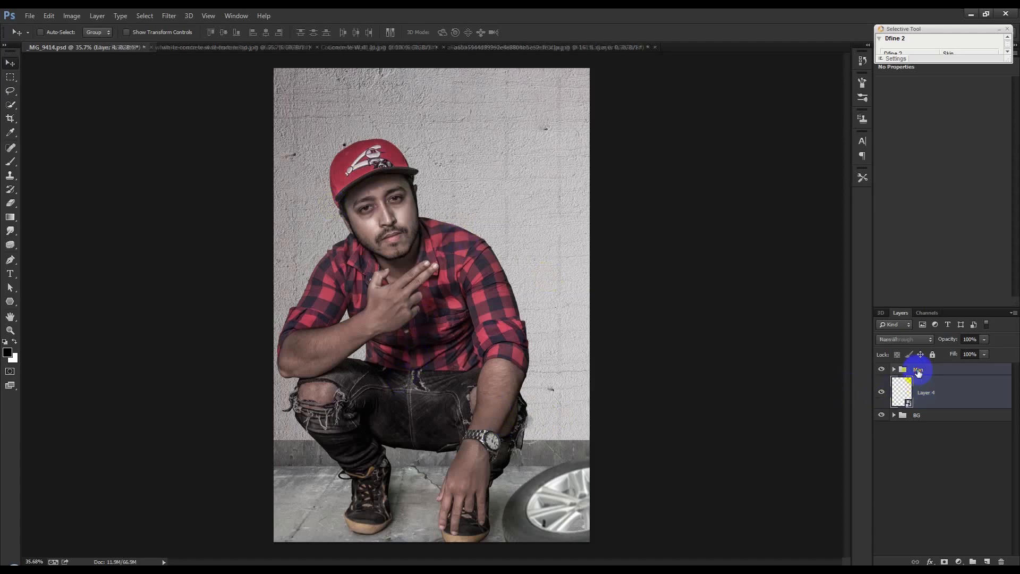
double_click(965, 372)
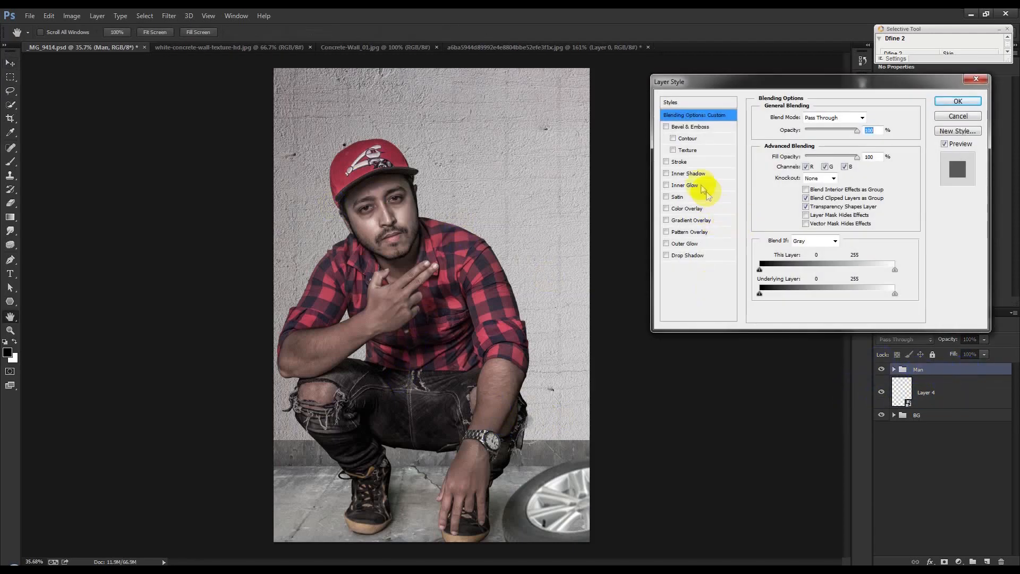
click(687, 255)
click(390, 258)
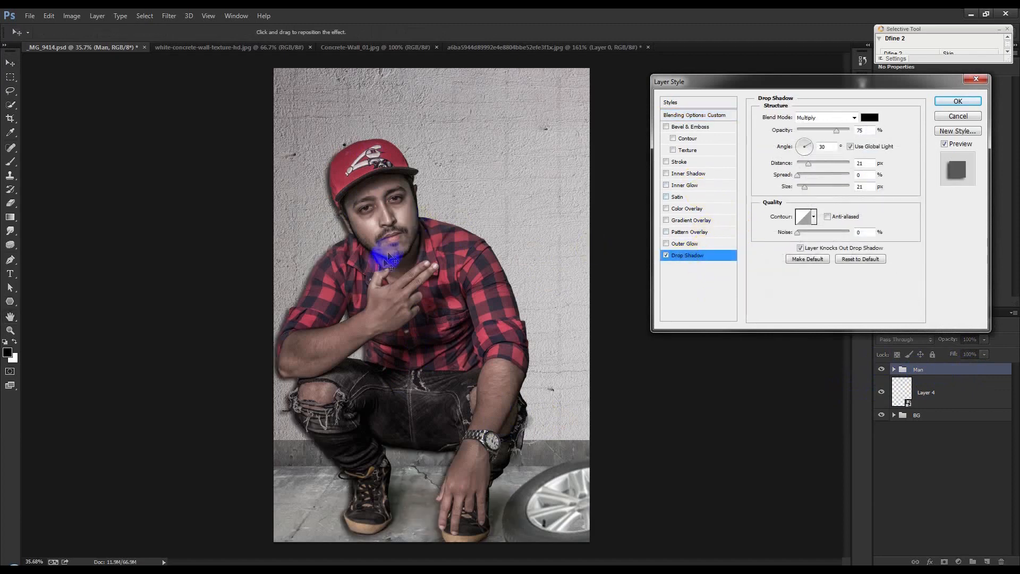
mouse_move(372, 277)
mouse_down()
mouse_move(352, 276)
mouse_move(362, 274)
mouse_up()
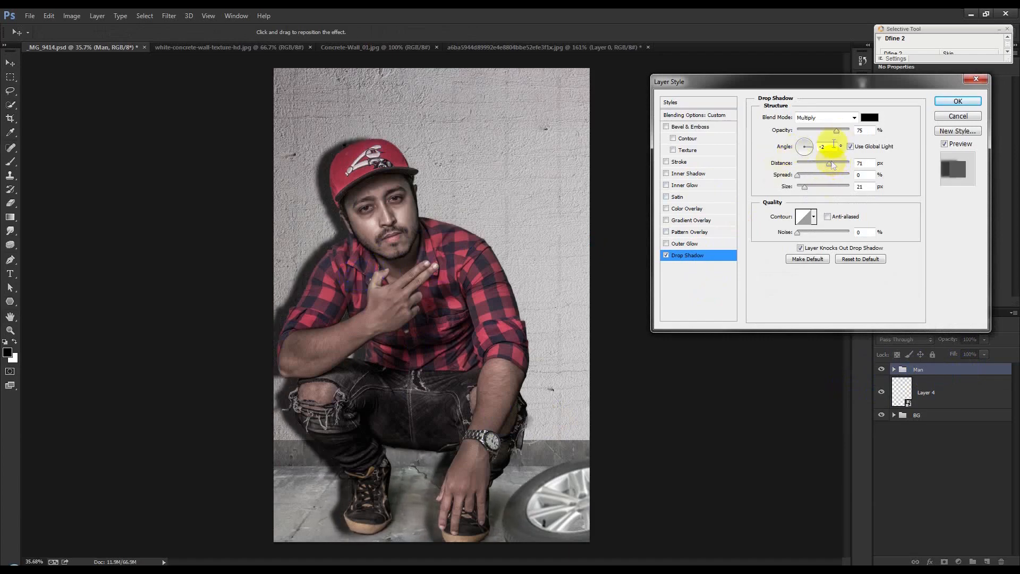
drag(836, 130, 823, 131)
click(804, 187)
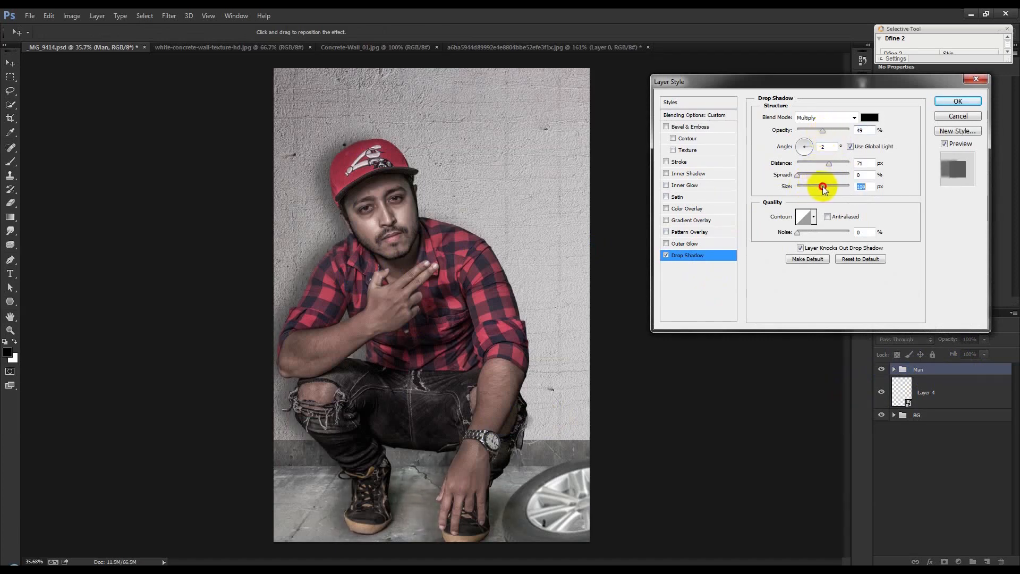
- Set the Man group's drop shadow to 47% opacity, 30° angle, 148 px distance and 144 px size, and collapse its effects
drag(470, 280, 455, 299)
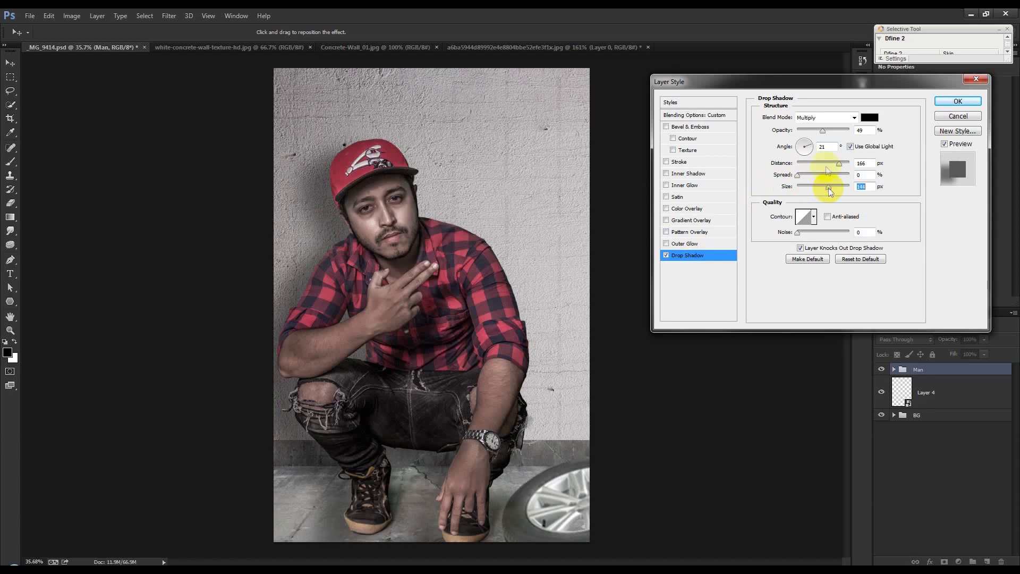
drag(823, 132, 820, 136)
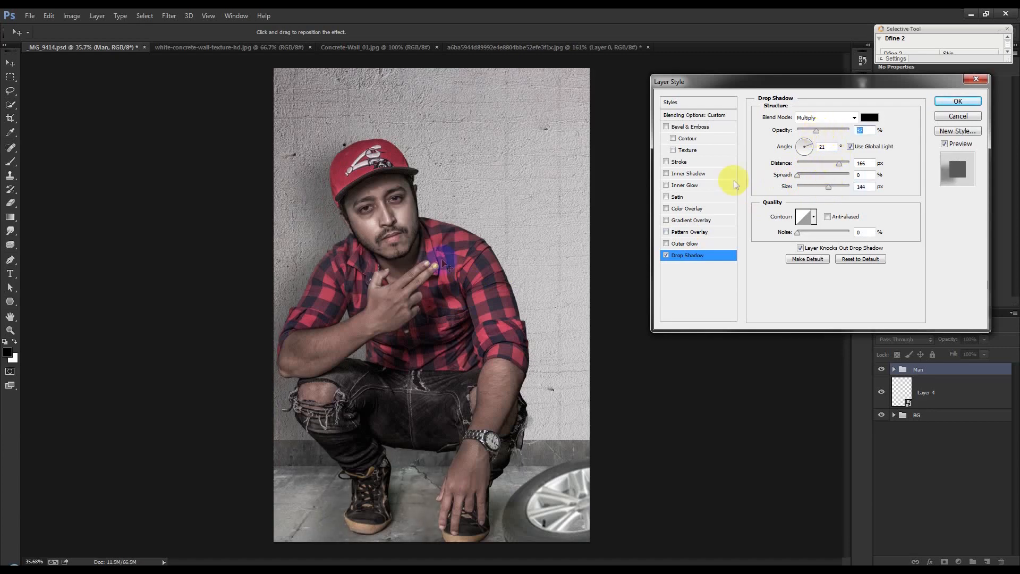
drag(404, 263, 404, 265)
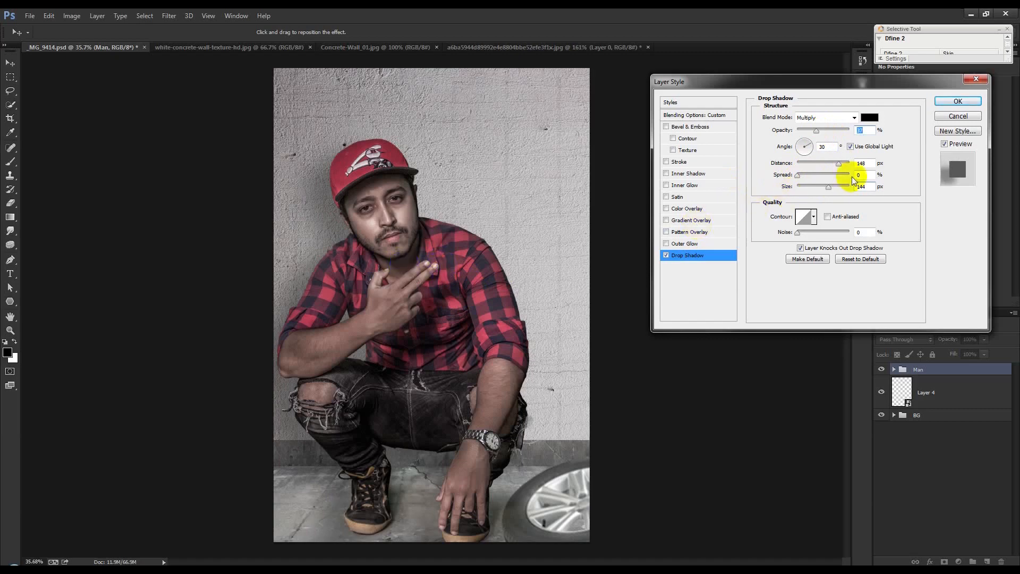
drag(816, 129, 828, 130)
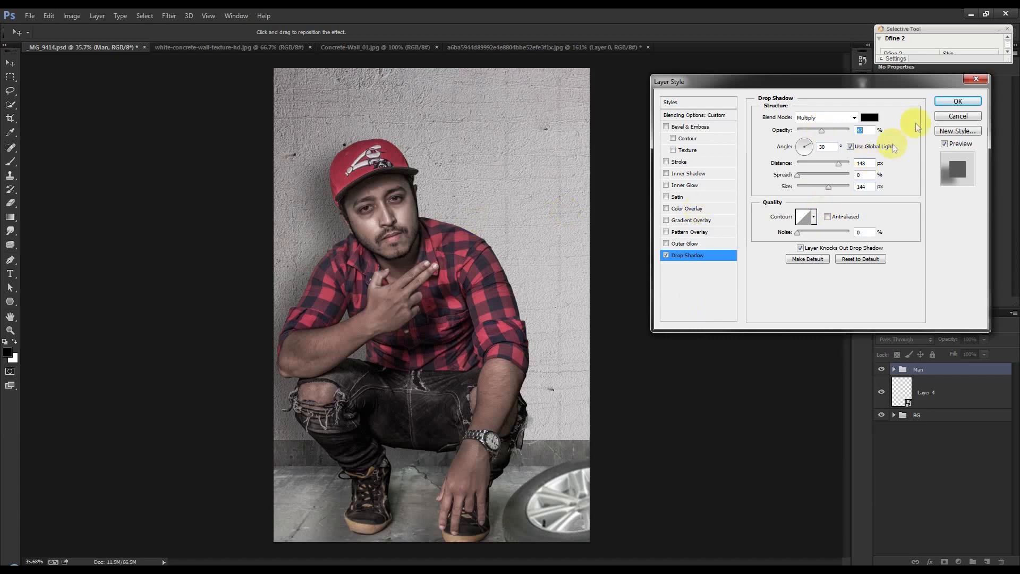
click(958, 100)
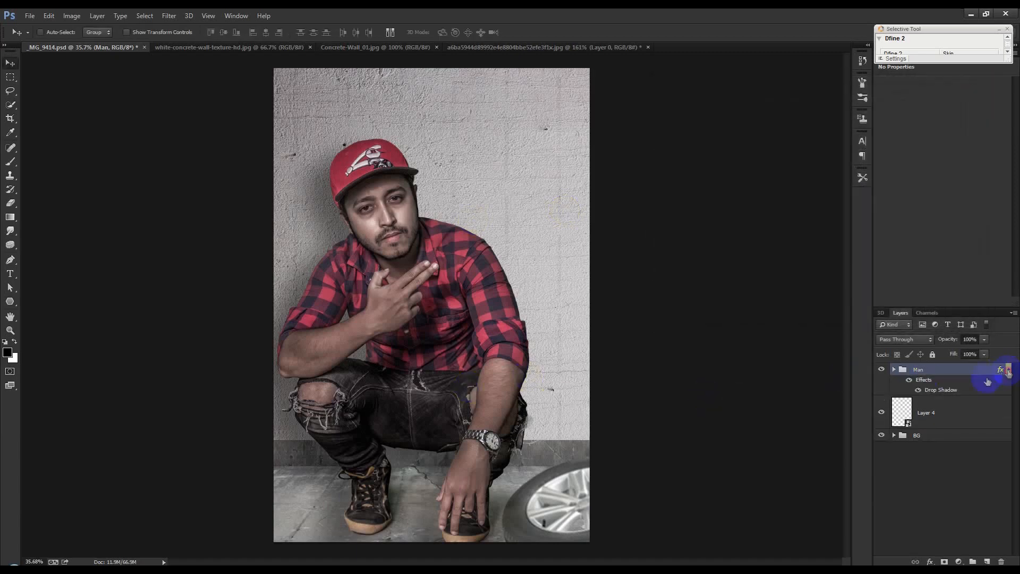
click(1008, 372)
- Move Layer 4 above the Man group and shift the tire slightly toward the image's lower-right corner
click(950, 392)
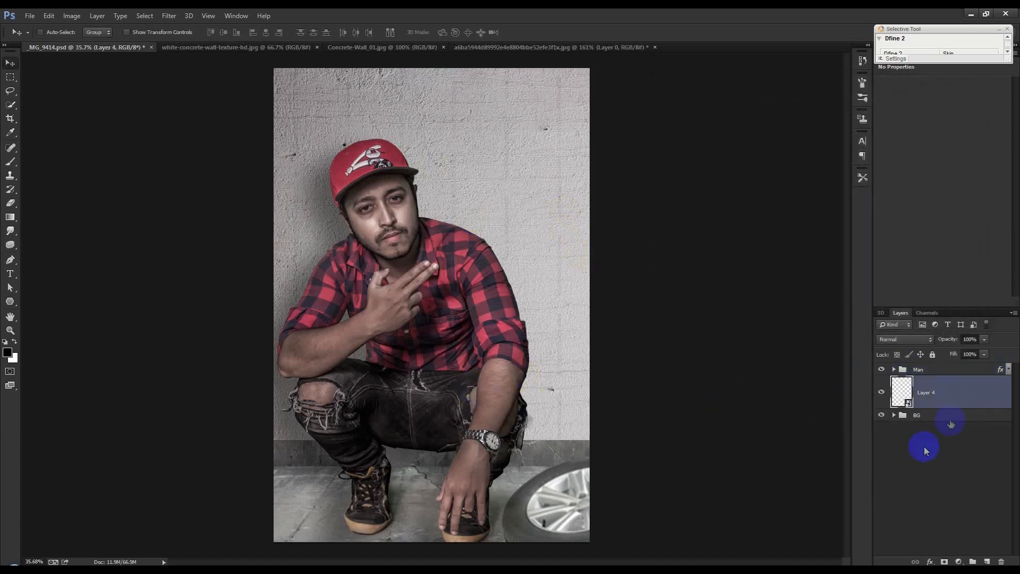
drag(927, 396, 933, 362)
drag(683, 468, 700, 441)
click(946, 381)
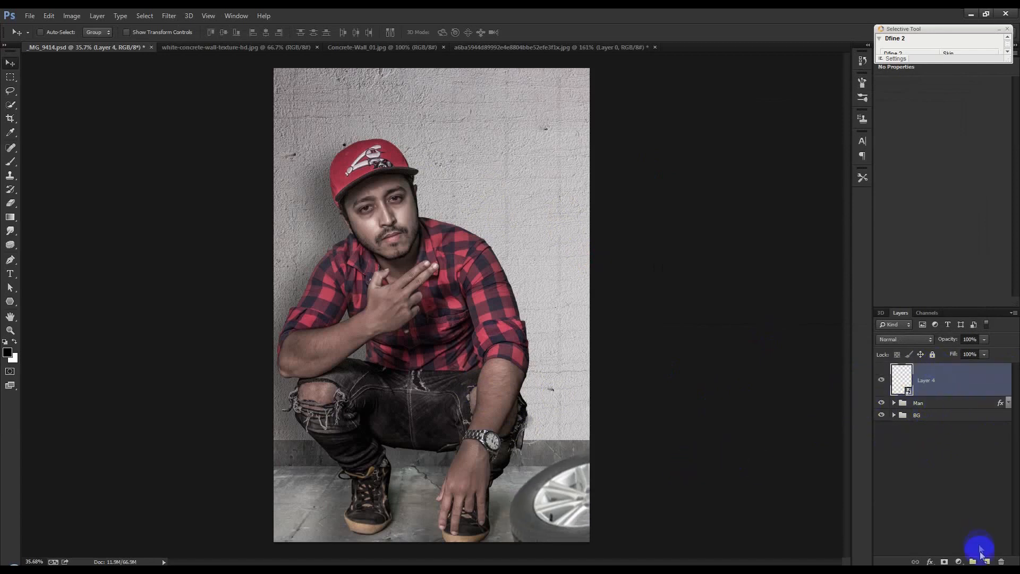
- Add a Levels adjustment clipped to Layer 4, raise its black input level to 52 and lower its white input level slightly
click(959, 561)
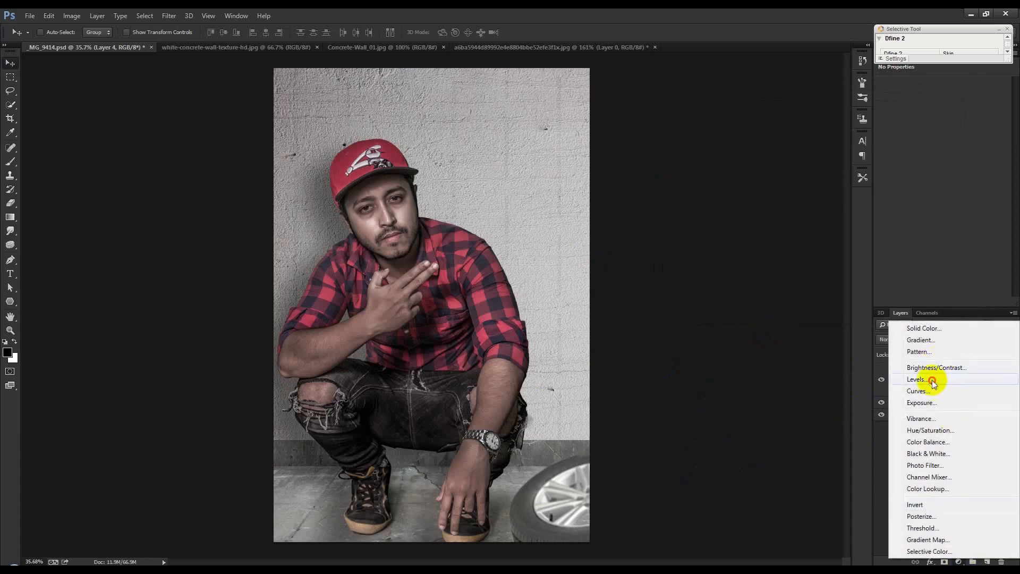
click(933, 382)
right_click(953, 395)
click(857, 272)
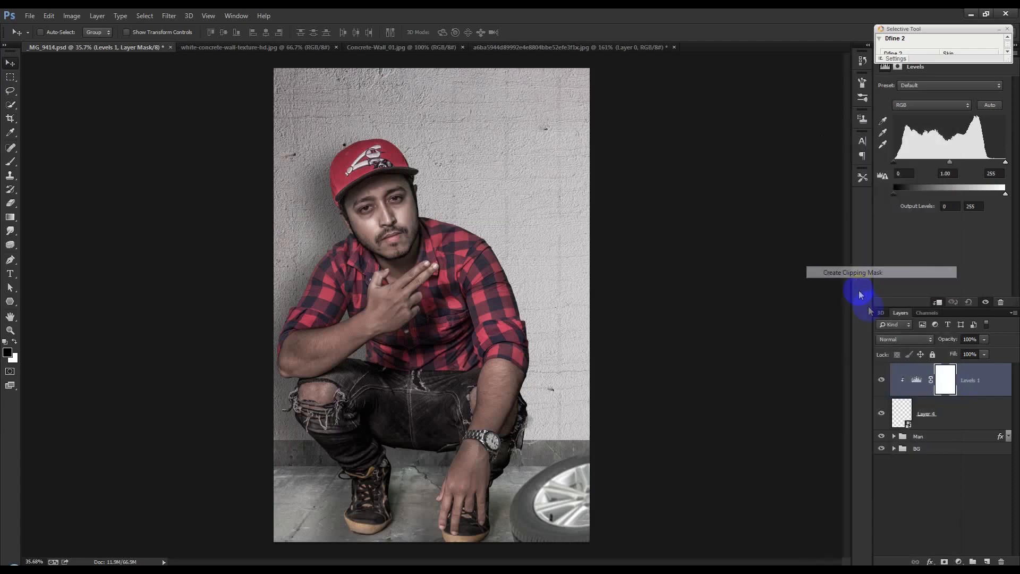
drag(899, 167, 916, 163)
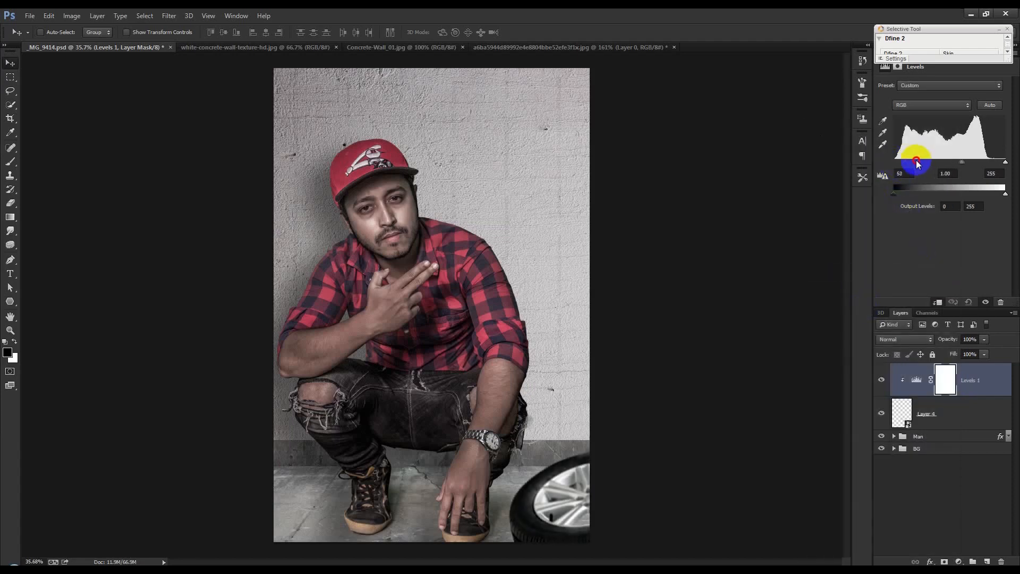
drag(1004, 164, 997, 163)
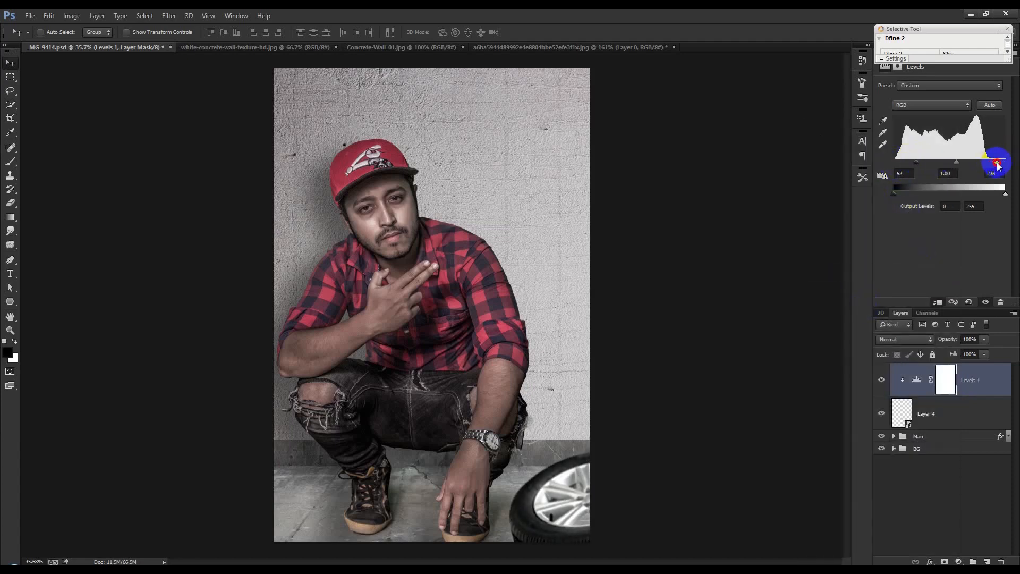
- Add a radial, reversed black-to-transparent gradient fill above the BG group, with its clear center over the upper-right wall
click(926, 452)
click(958, 562)
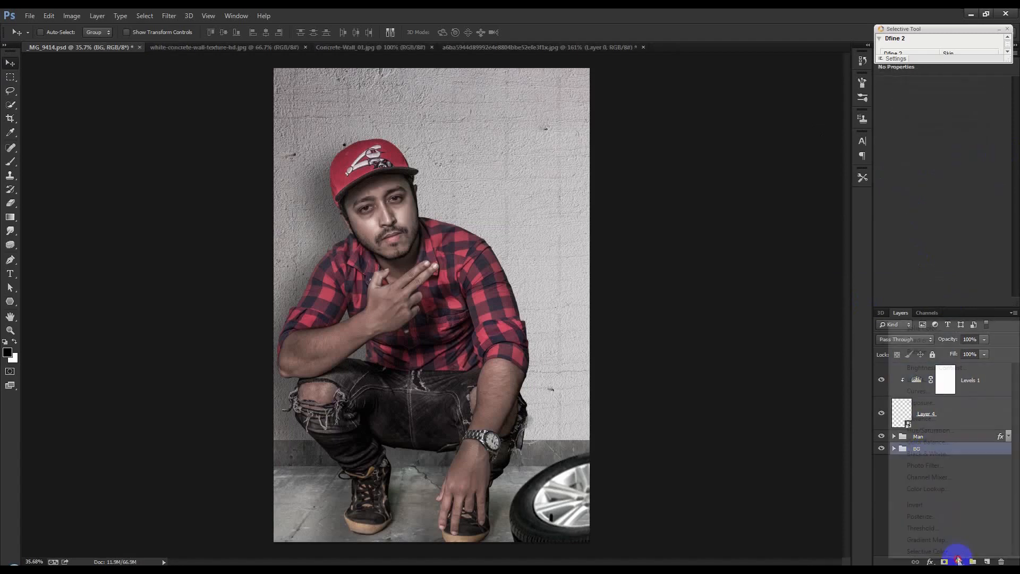
click(931, 343)
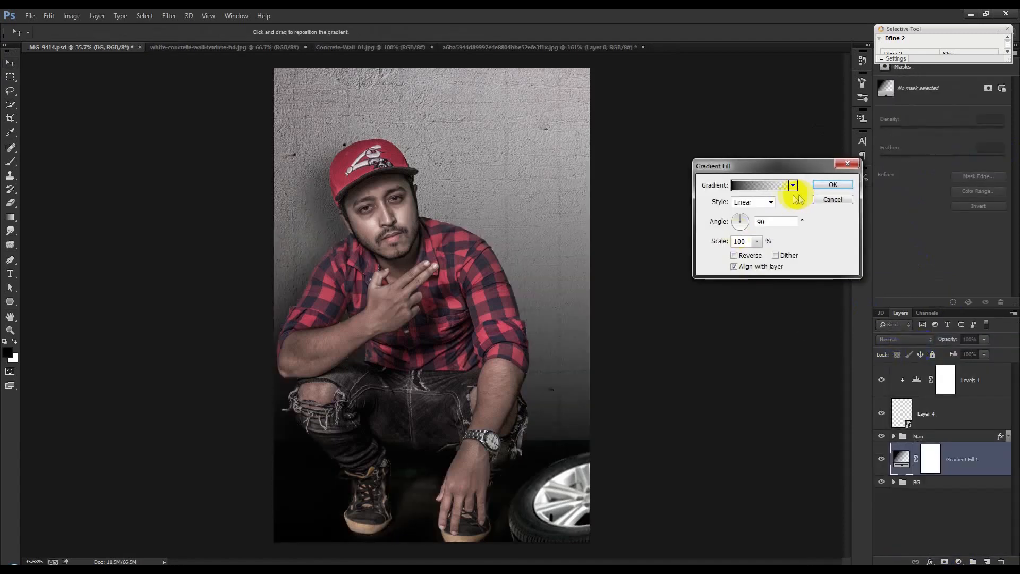
click(743, 210)
drag(421, 296, 375, 479)
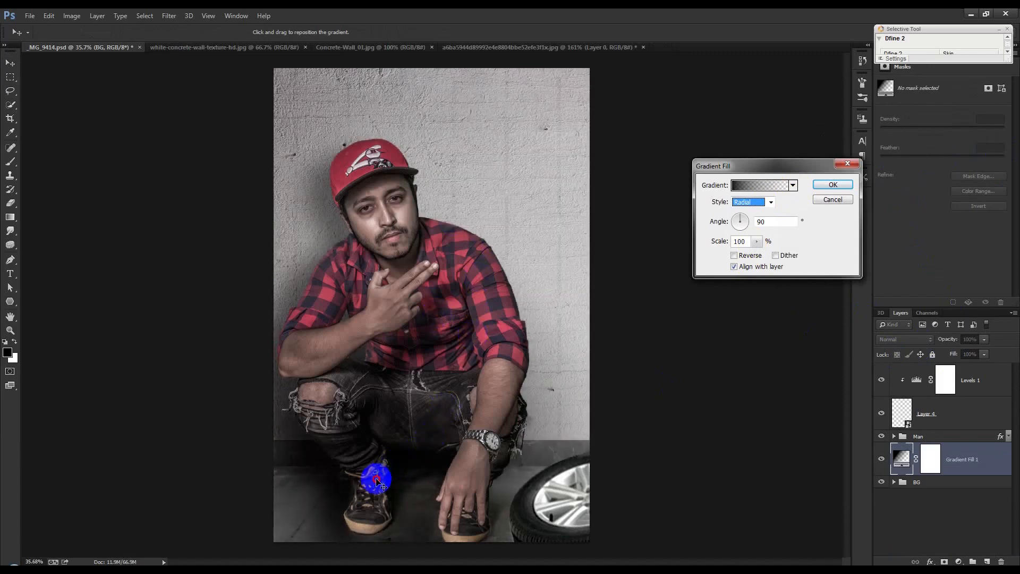
click(734, 255)
drag(510, 344, 660, 87)
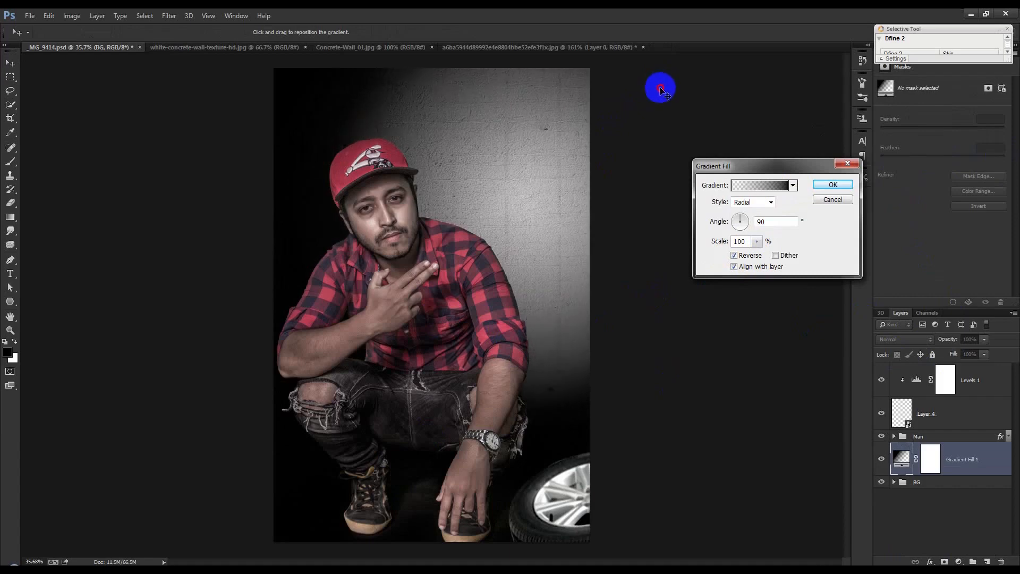
- Set the gradient fill's angle to 57.26° and scale to about 209%, and reduce the layer's opacity to 67%
click(745, 219)
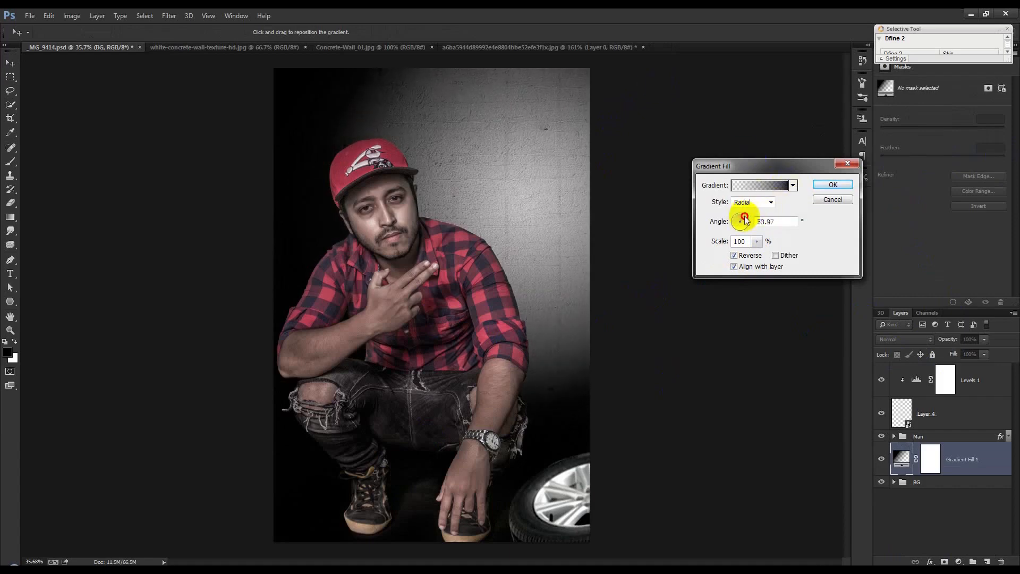
click(756, 242)
drag(760, 256, 765, 256)
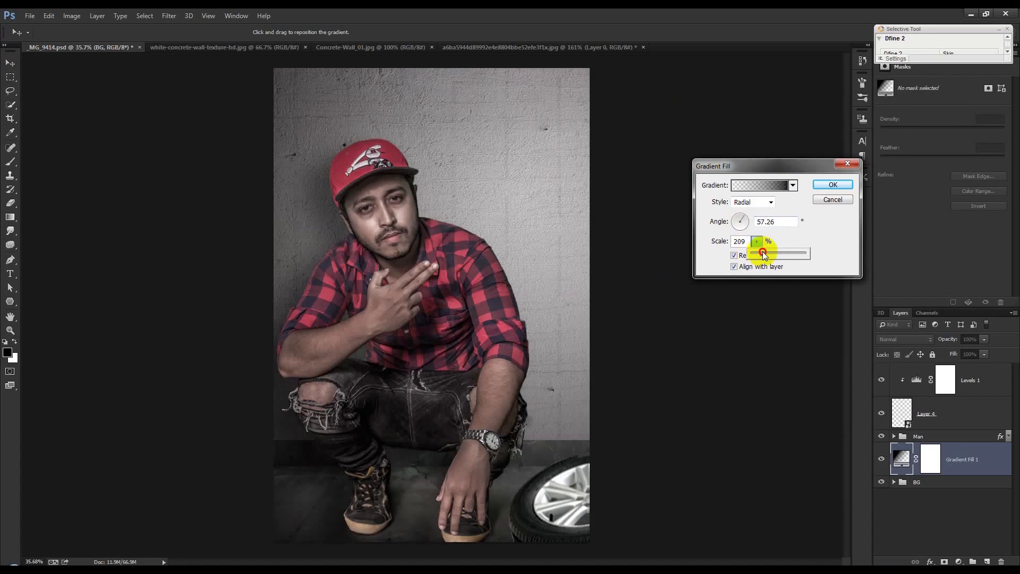
click(834, 186)
drag(932, 338, 929, 341)
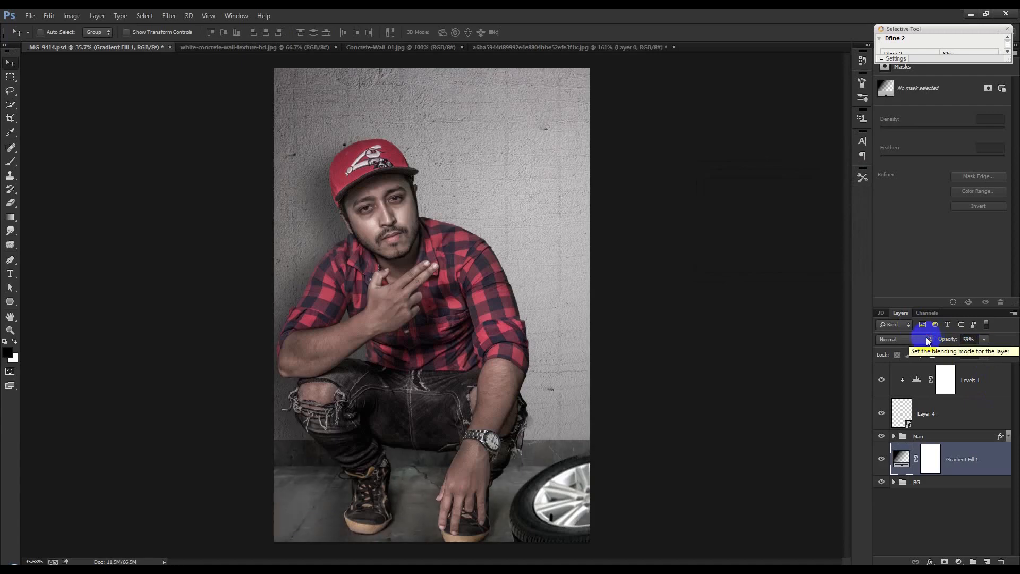
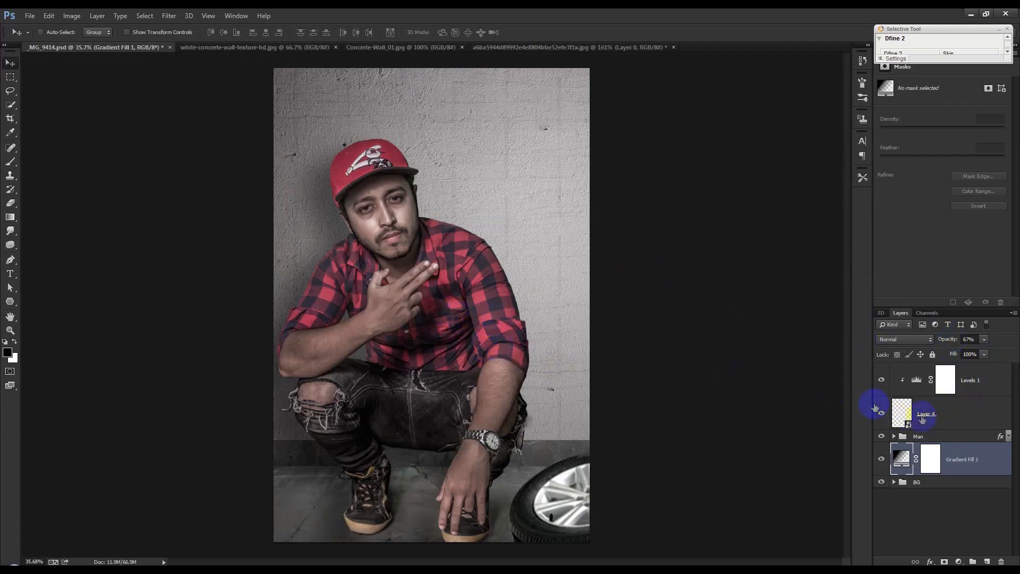
- Enlarge the Man group slightly with Free Transform and reposition the man higher in the frame
click(937, 434)
mouse_move(508, 359)
mouse_down()
mouse_move(482, 358)
mouse_move(504, 357)
mouse_up()
key(ctrl+t)
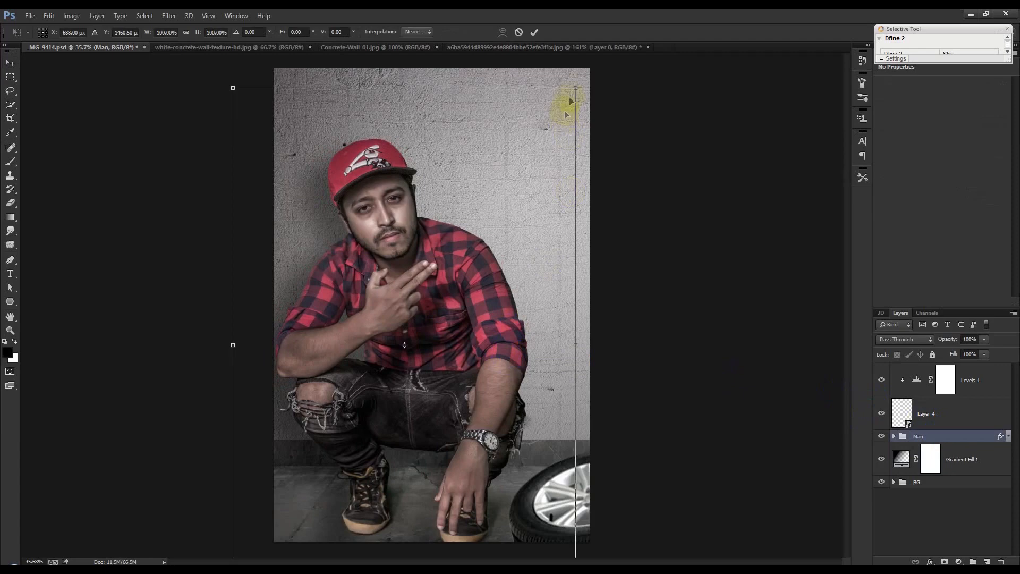
drag(579, 81, 597, 73)
mouse_move(462, 287)
mouse_down()
mouse_move(462, 273)
mouse_move(473, 275)
mouse_up()
drag(594, 57, 588, 66)
drag(512, 152, 505, 149)
key(Return)
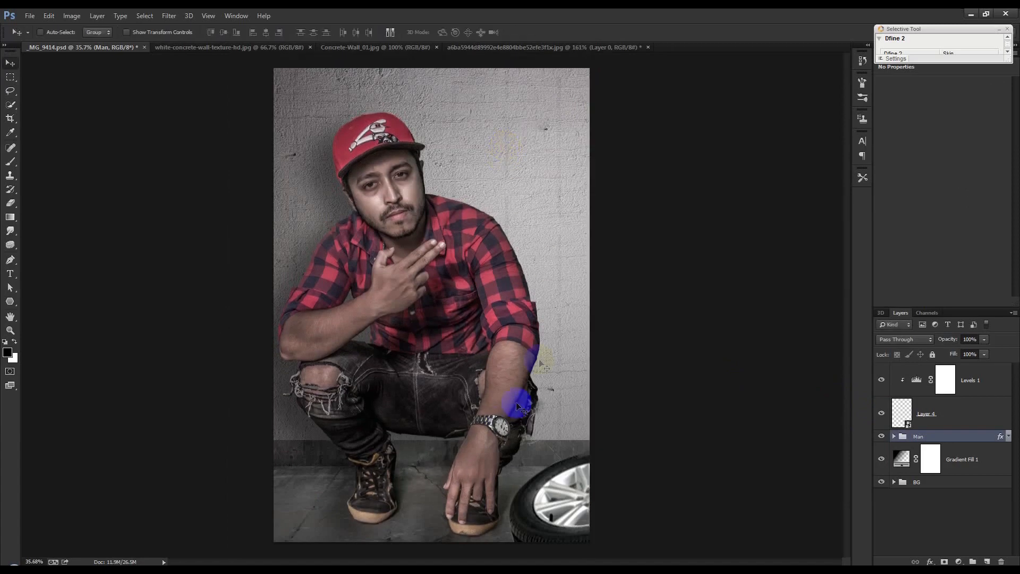
- Duplicate Layer 3 in the BG group, move the copy up, and squash it into a thin strip along the baseboard's top edge
scroll(406, 473, up, 7)
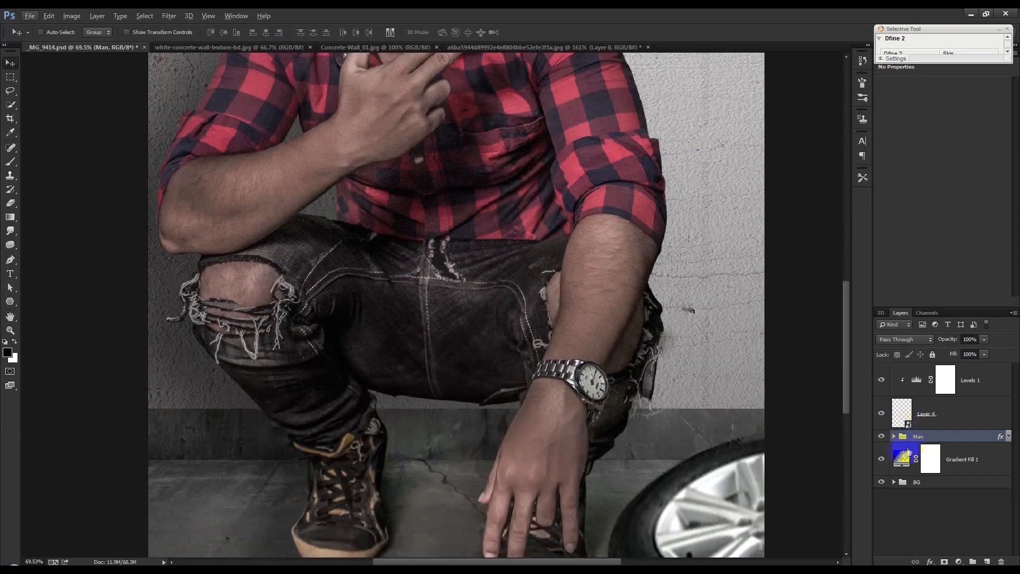
click(894, 482)
click(939, 509)
key(ctrl+j)
drag(544, 508, 545, 468)
key(ctrl+t)
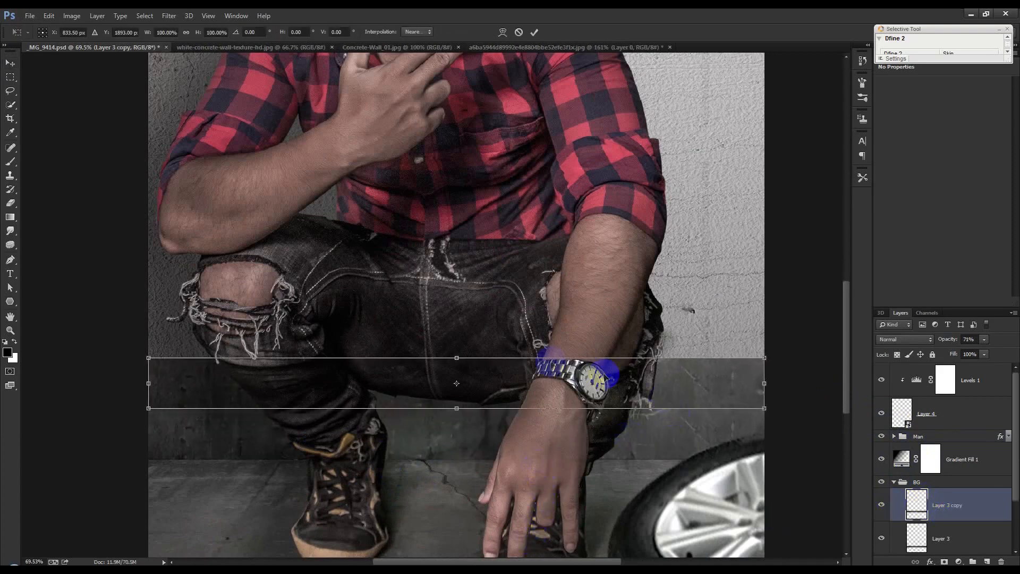
drag(453, 358, 467, 402)
right_click(466, 401)
click(509, 383)
click(535, 32)
- Set the opacity of both Layer 3 copy and Layer 3 to 100%
click(969, 339)
text(100)
key(Return)
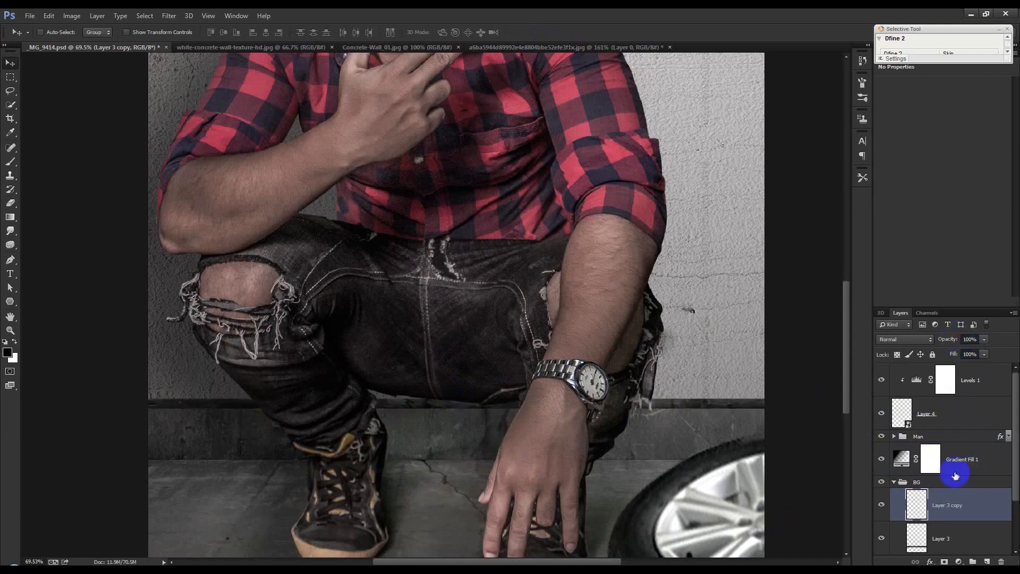
click(947, 530)
drag(952, 343, 976, 342)
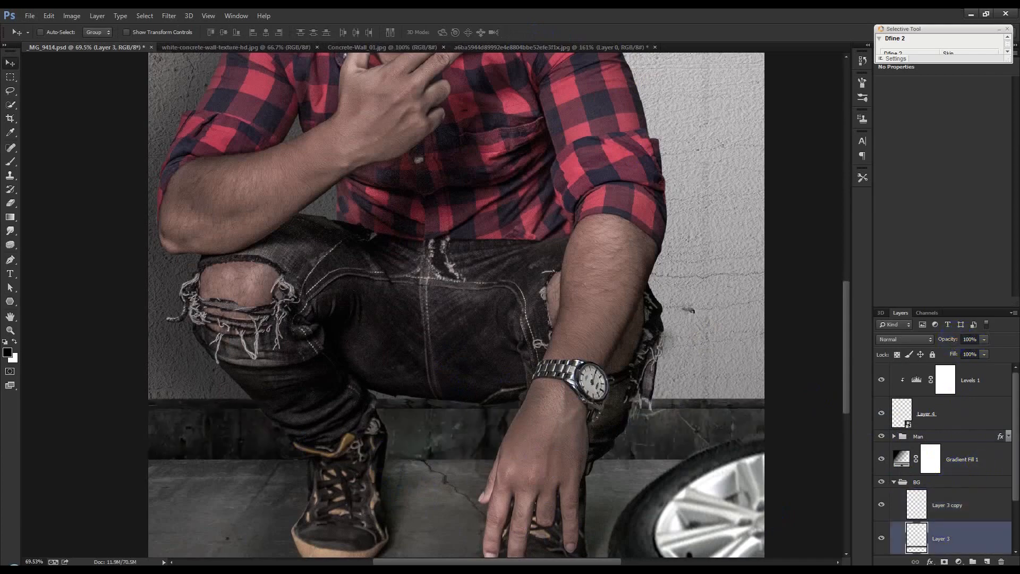
- Add a radial, reversed black-to-white Gradient Overlay to Layer 2 and position its bright center on the floor between the shoes
scroll(724, 398, down, 1)
scroll(723, 398, down, 7)
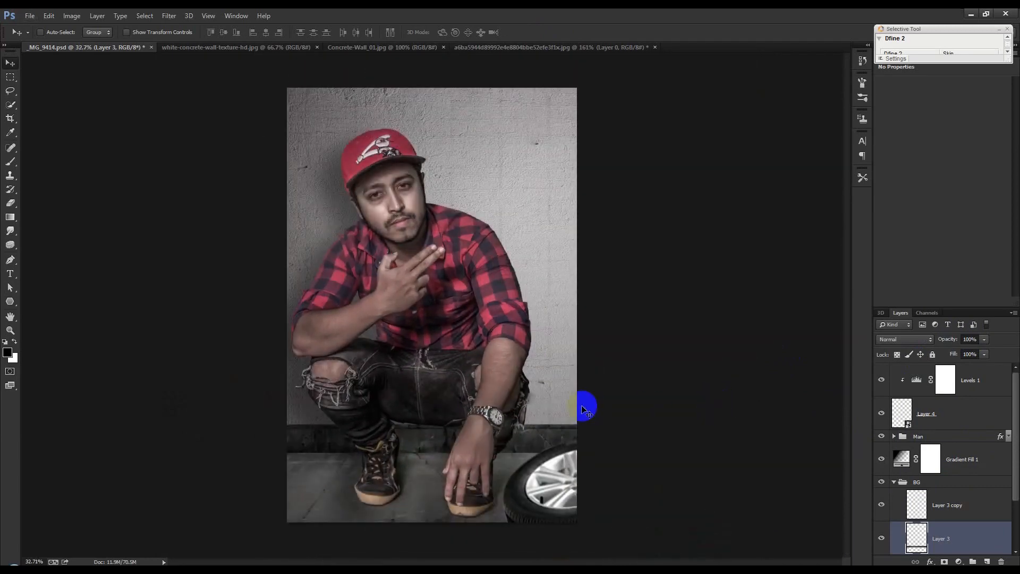
scroll(940, 545, down, 2)
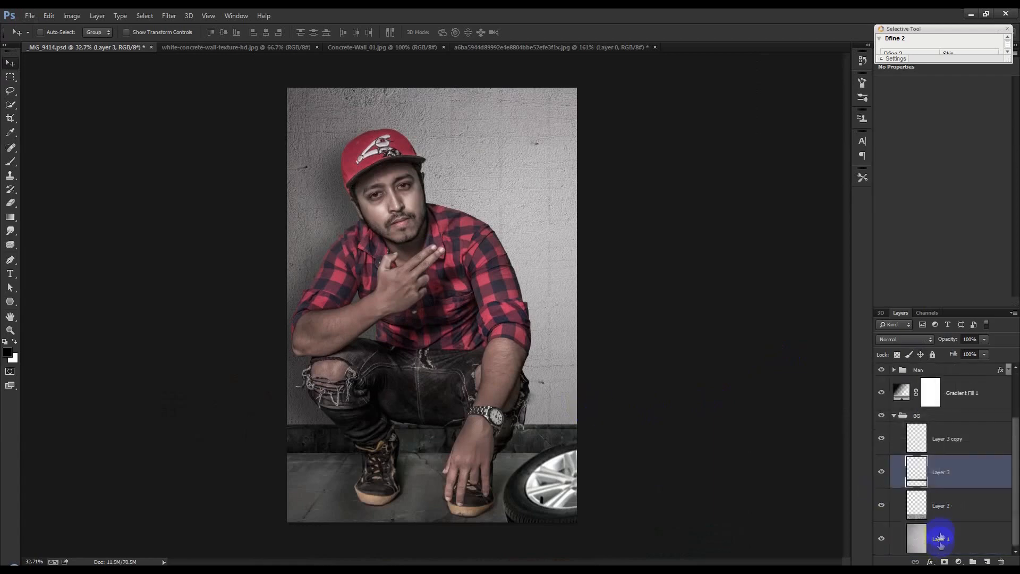
click(945, 513)
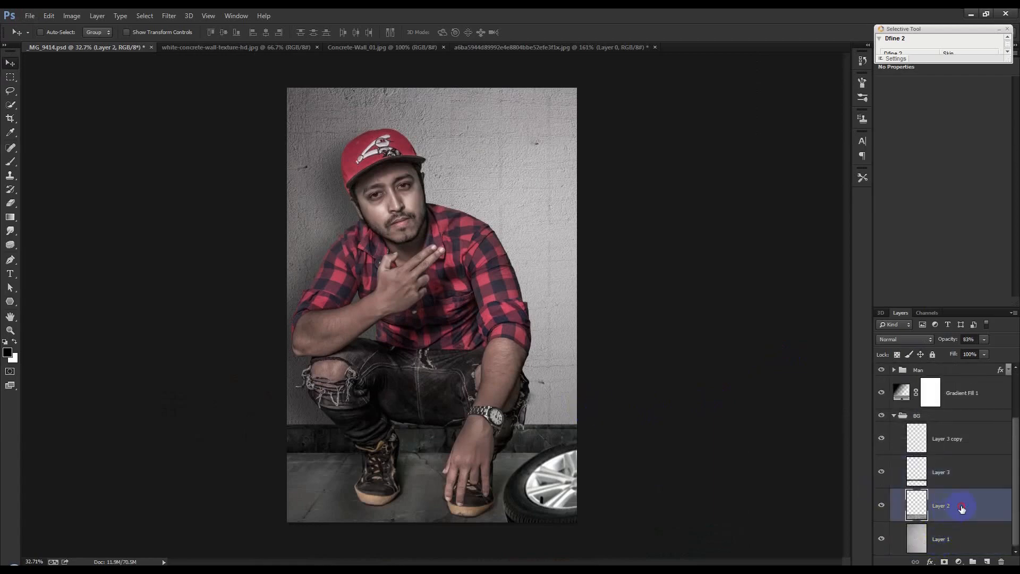
double_click(962, 509)
click(691, 220)
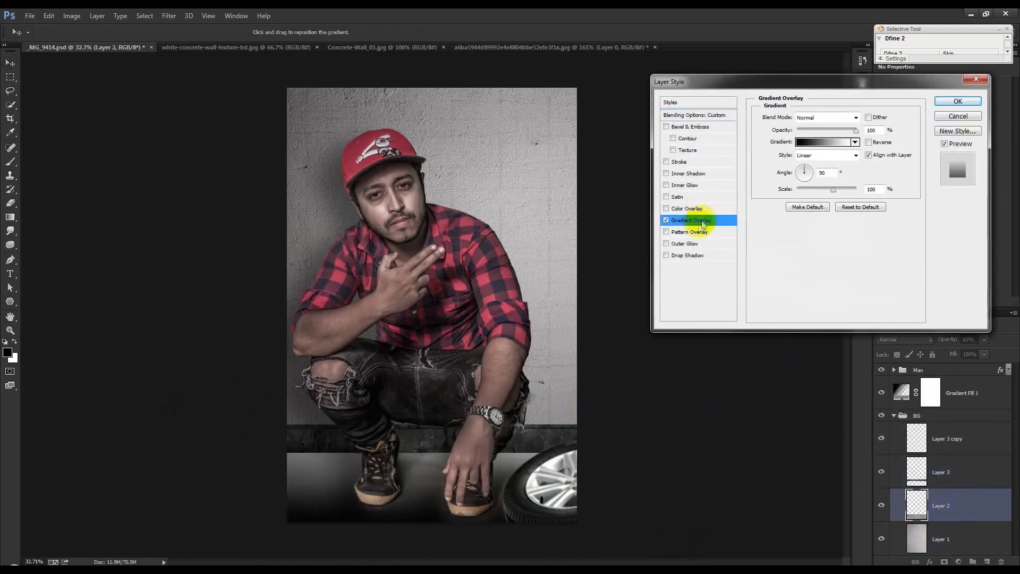
click(826, 155)
click(810, 166)
drag(481, 451, 409, 467)
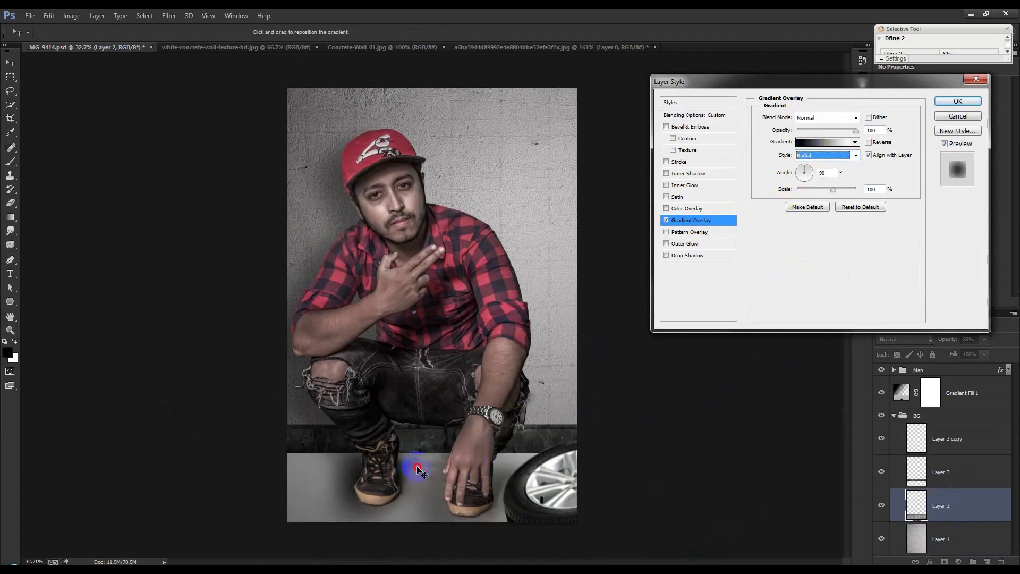
click(868, 142)
mouse_move(496, 471)
mouse_down()
mouse_move(579, 458)
mouse_move(529, 529)
mouse_move(478, 468)
mouse_move(493, 470)
mouse_up()
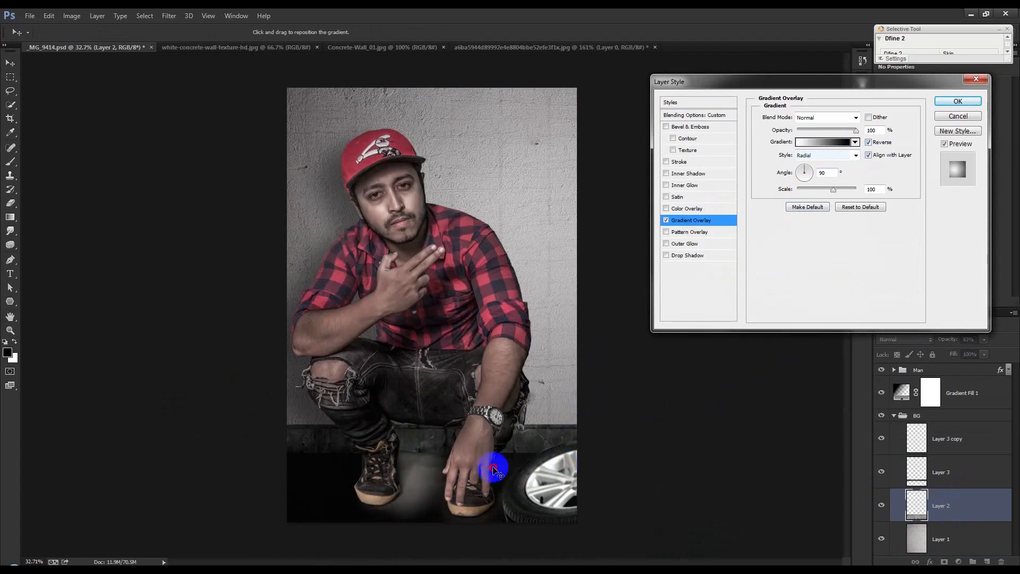
- Set Layer 2's gradient overlay to a 37° angle and 150% scale, and shift its bright center slightly on the floor
click(810, 171)
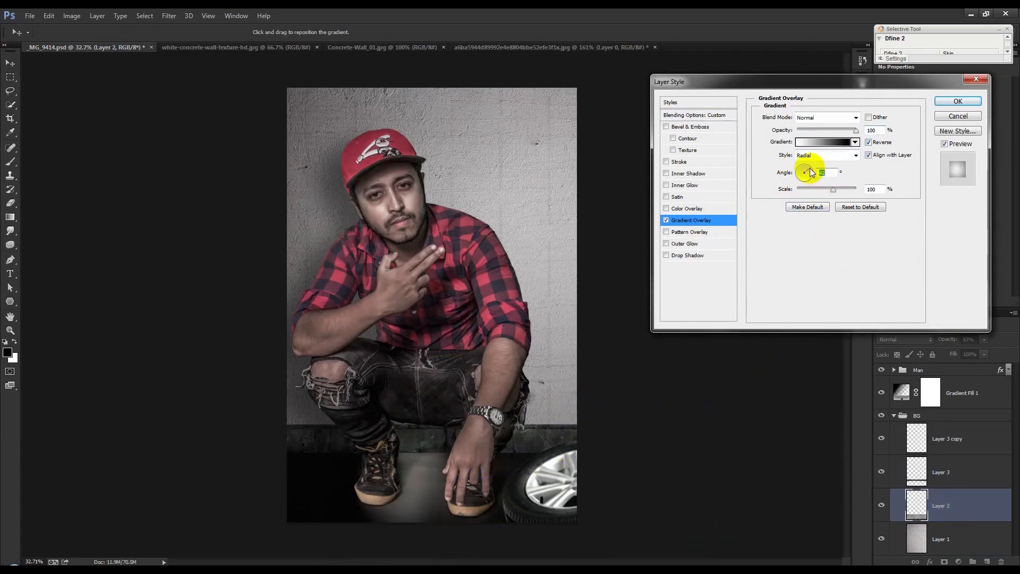
drag(834, 190, 869, 195)
drag(484, 426, 492, 433)
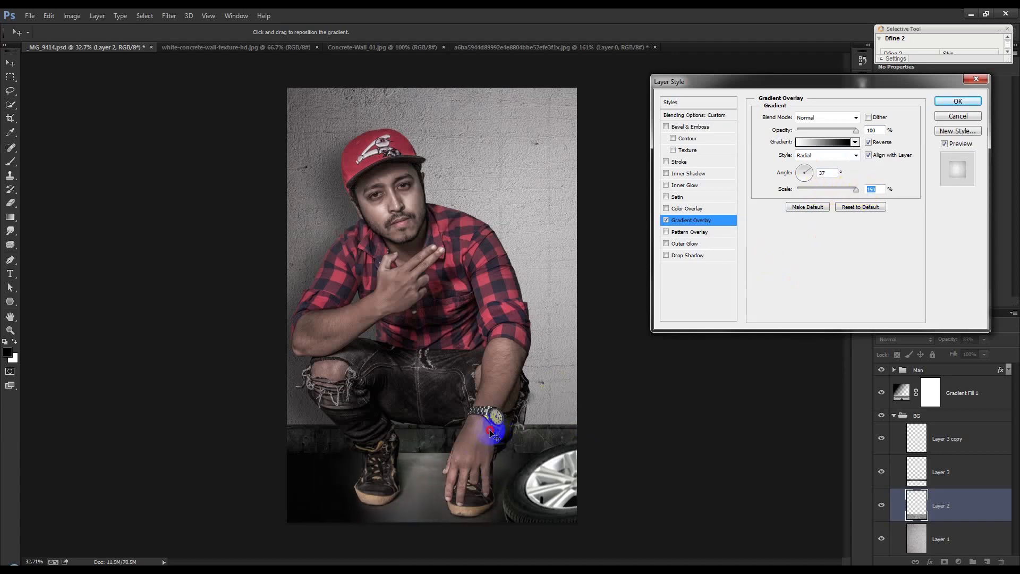
- Blend Layer 2's gradient overlay in Multiply mode at 22% opacity, reposition its center on the floor, and apply the style
click(851, 118)
click(828, 161)
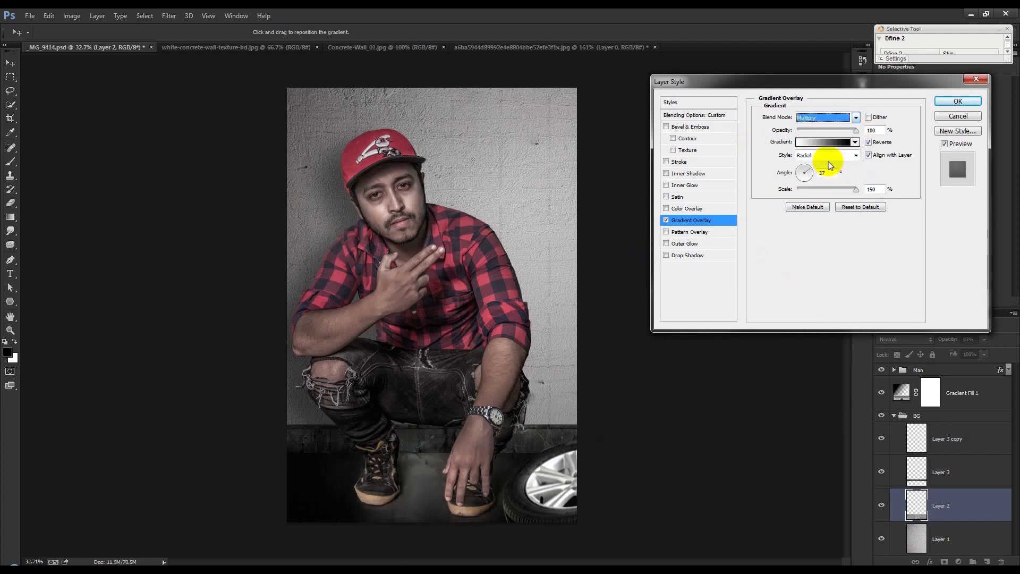
drag(854, 131, 810, 131)
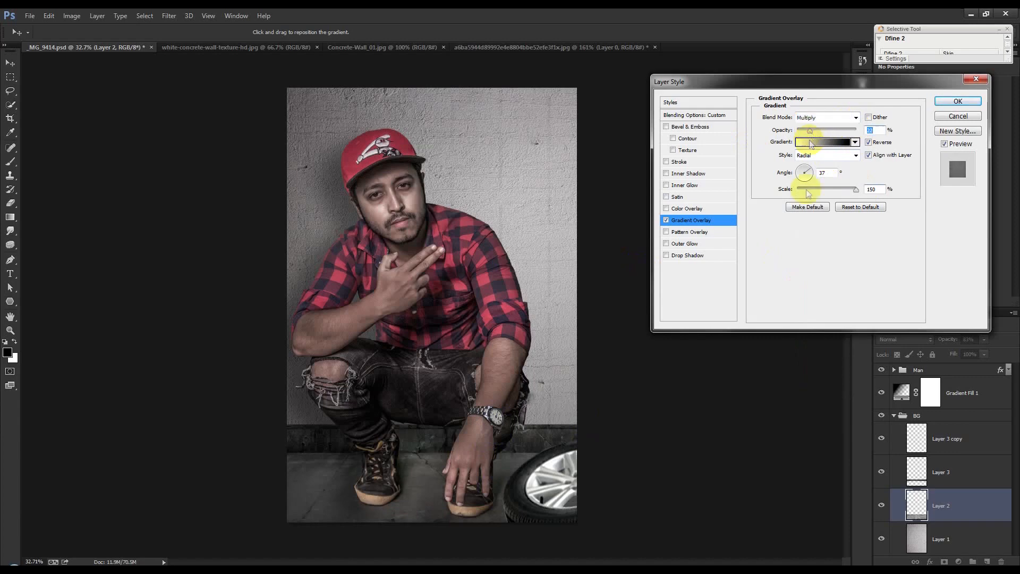
drag(423, 480, 587, 444)
click(812, 171)
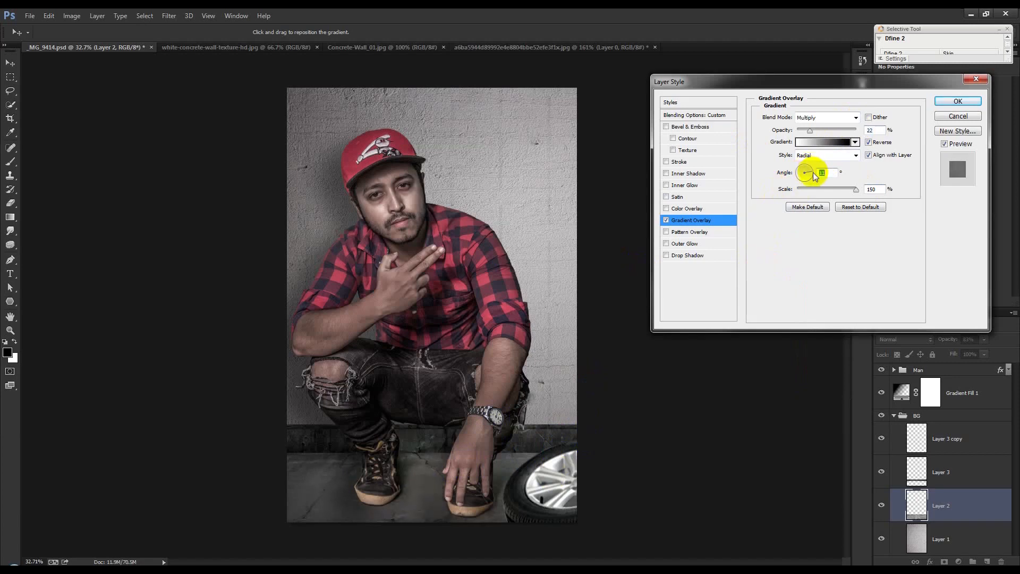
click(958, 100)
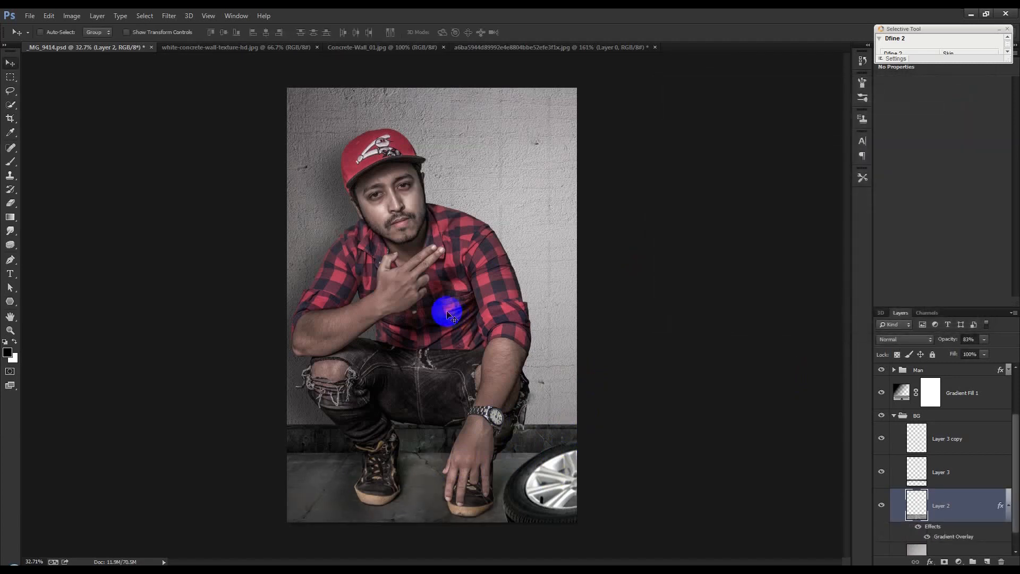
- Add a Bevel & Emboss inner bevel to the Man group with 388% depth, 1 px size and 0% shadow opacity
scroll(446, 310, up, 1)
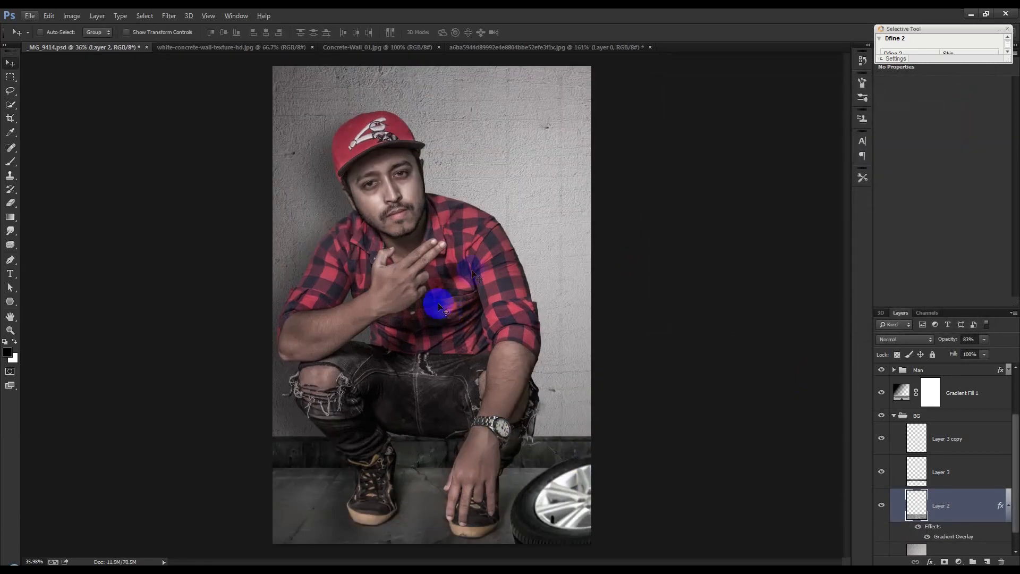
click(895, 417)
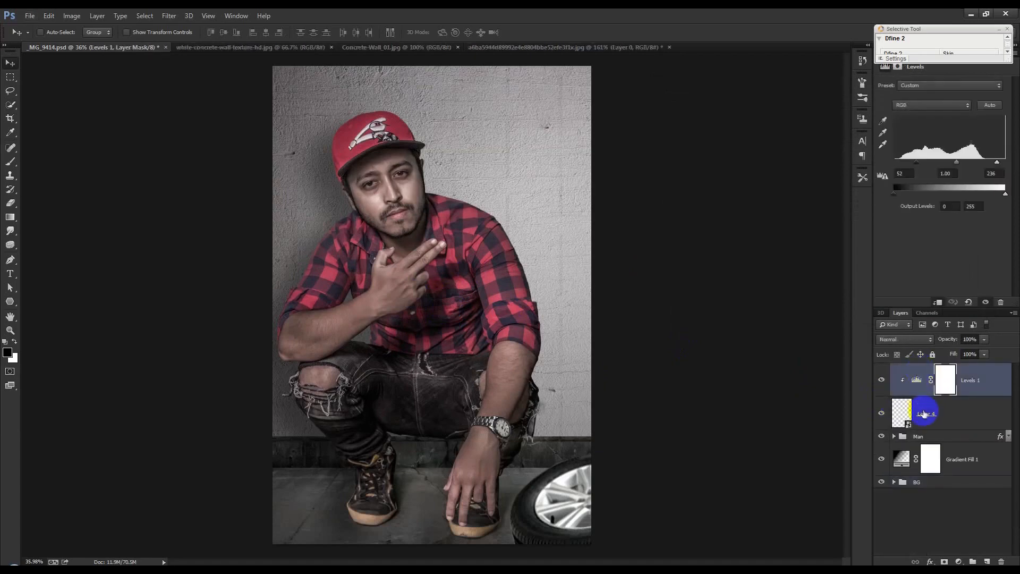
click(946, 428)
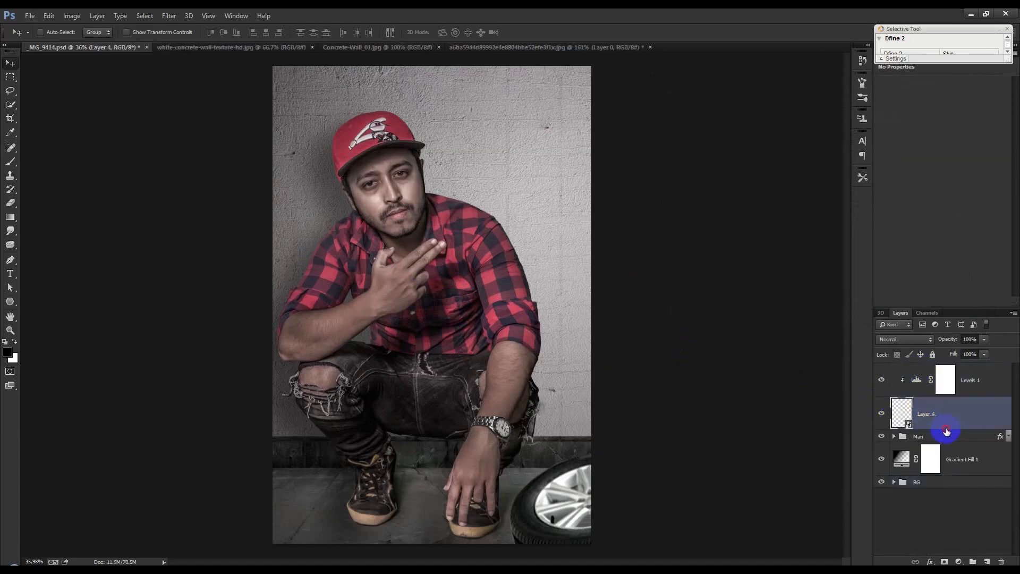
double_click(957, 437)
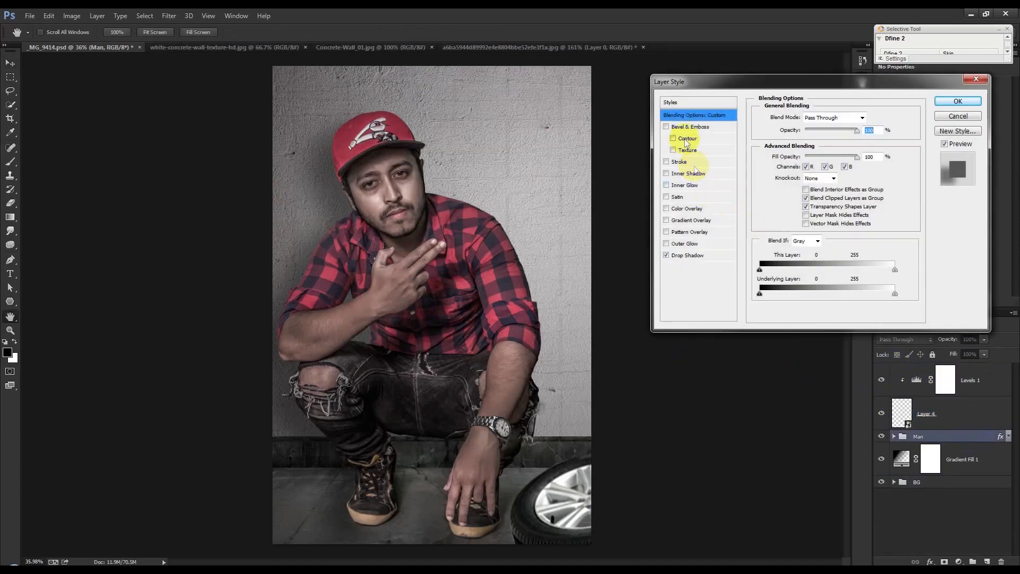
click(667, 127)
click(686, 127)
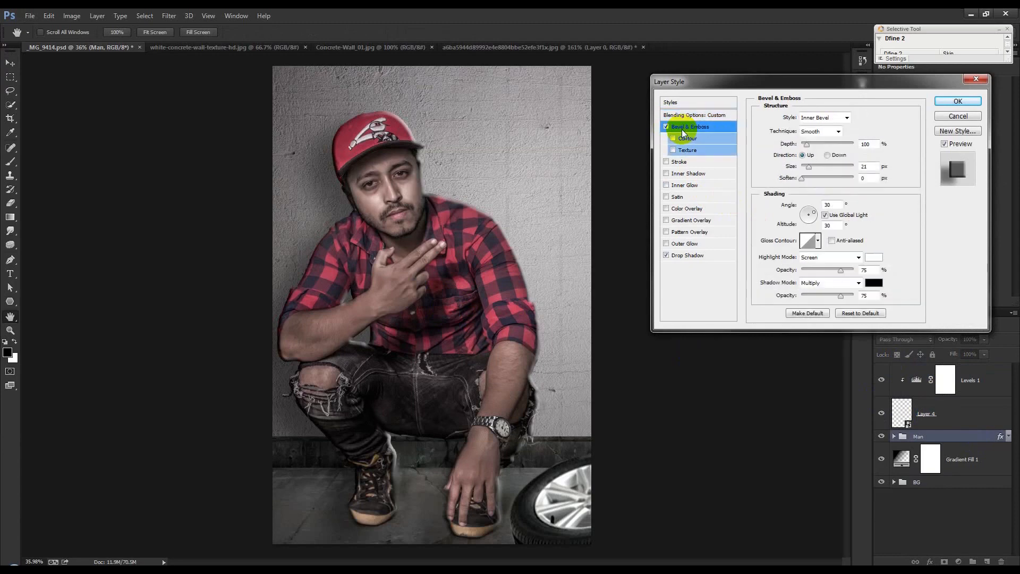
drag(805, 144, 805, 169)
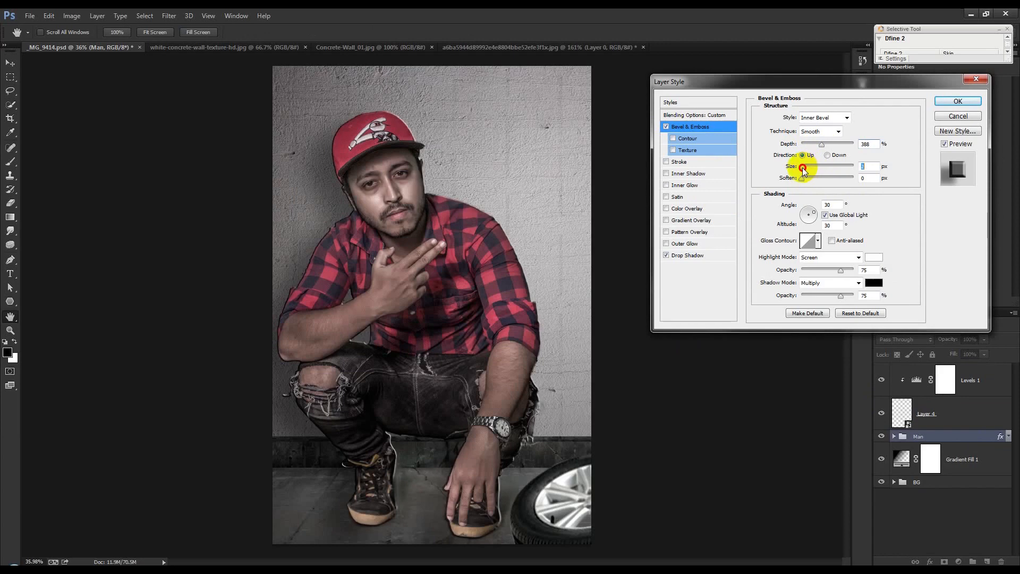
drag(805, 168, 803, 170)
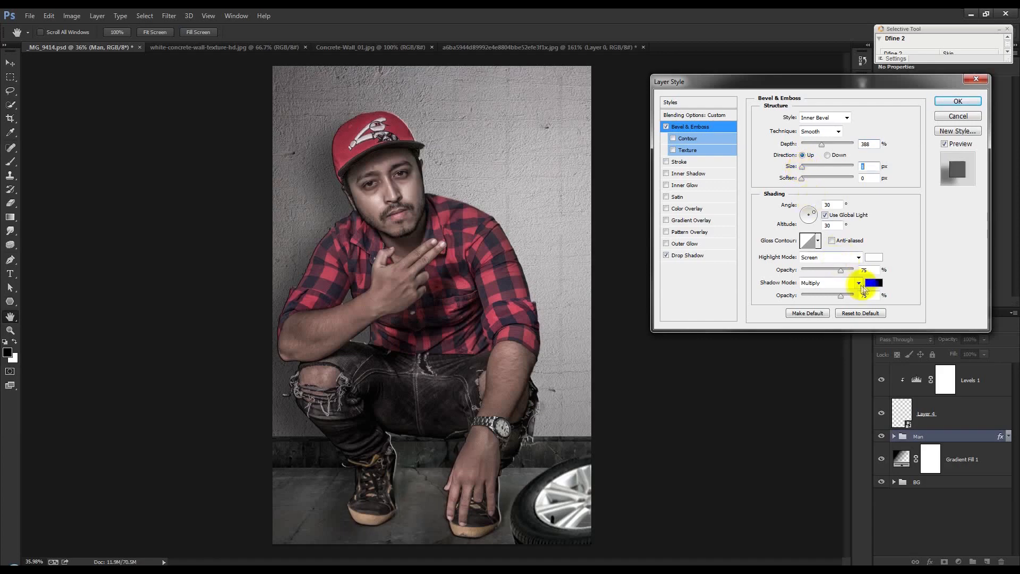
drag(840, 295, 726, 299)
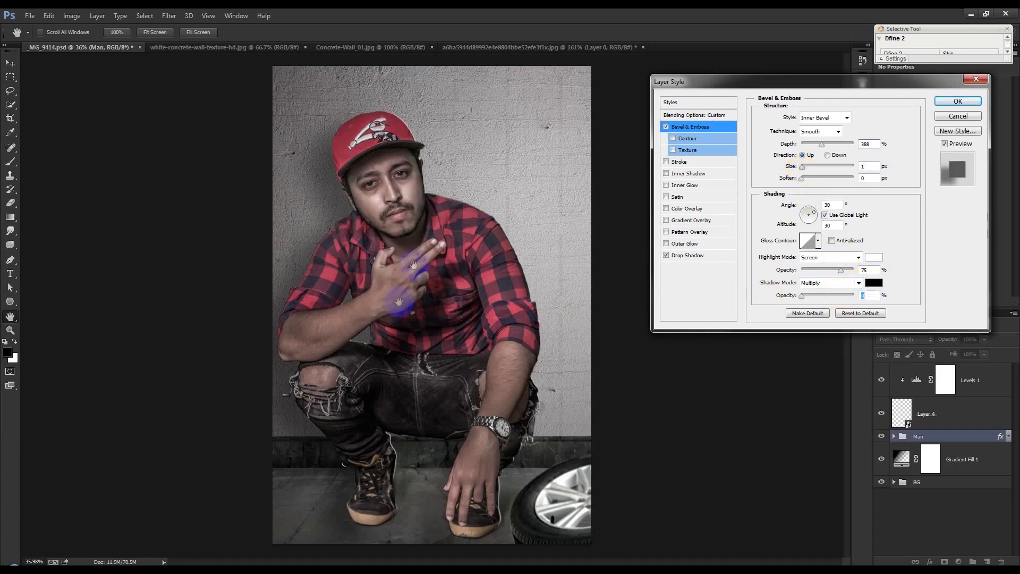
- Adjust the Man group's bevel to 62% depth, 43 px size, 9 px soften and 49% highlight opacity
mouse_move(802, 167)
mouse_down()
mouse_move(814, 144)
mouse_move(798, 144)
mouse_move(805, 150)
mouse_up()
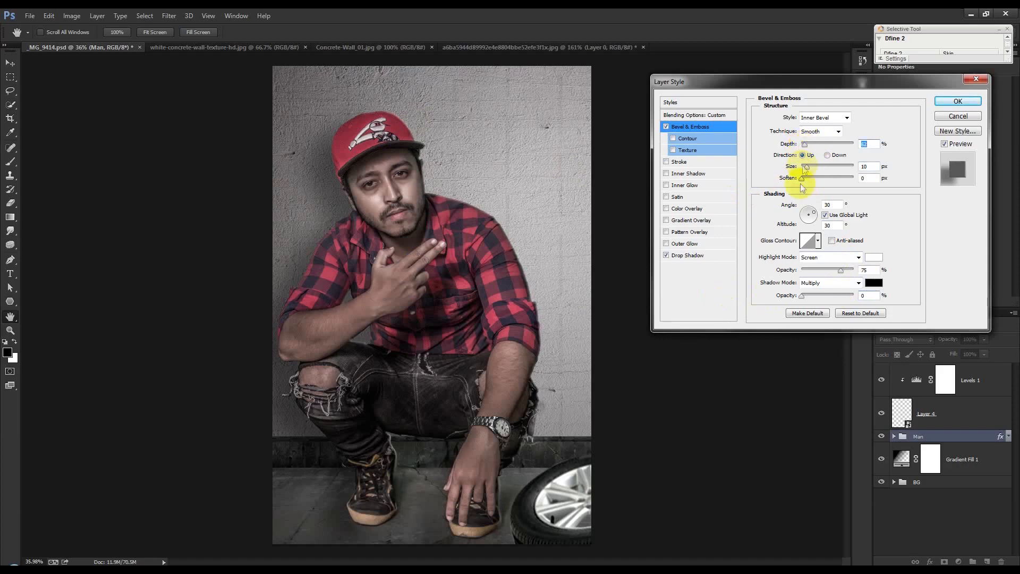
drag(803, 178, 836, 181)
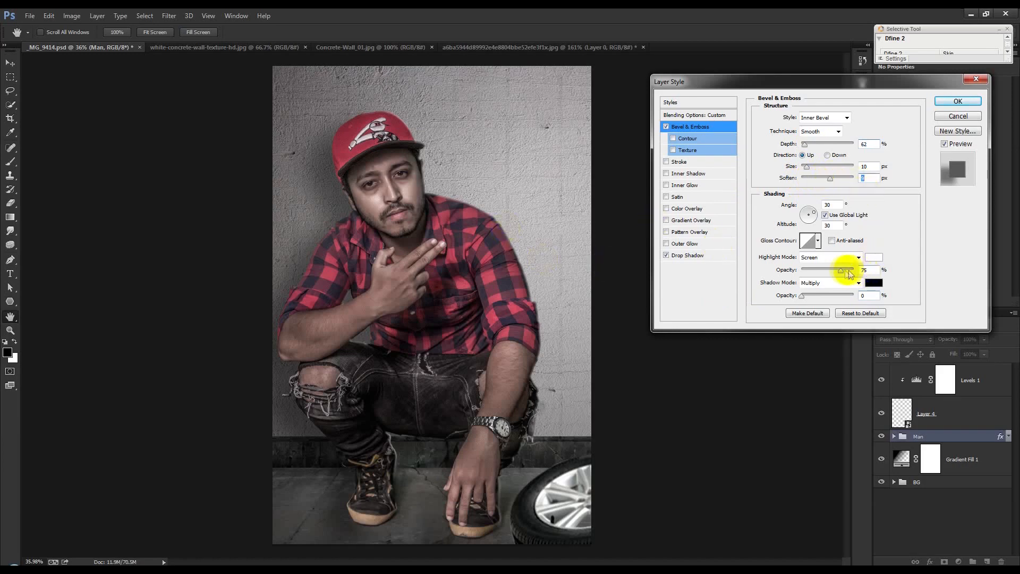
mouse_move(843, 270)
mouse_down()
mouse_move(866, 269)
mouse_move(816, 268)
mouse_move(827, 269)
mouse_up()
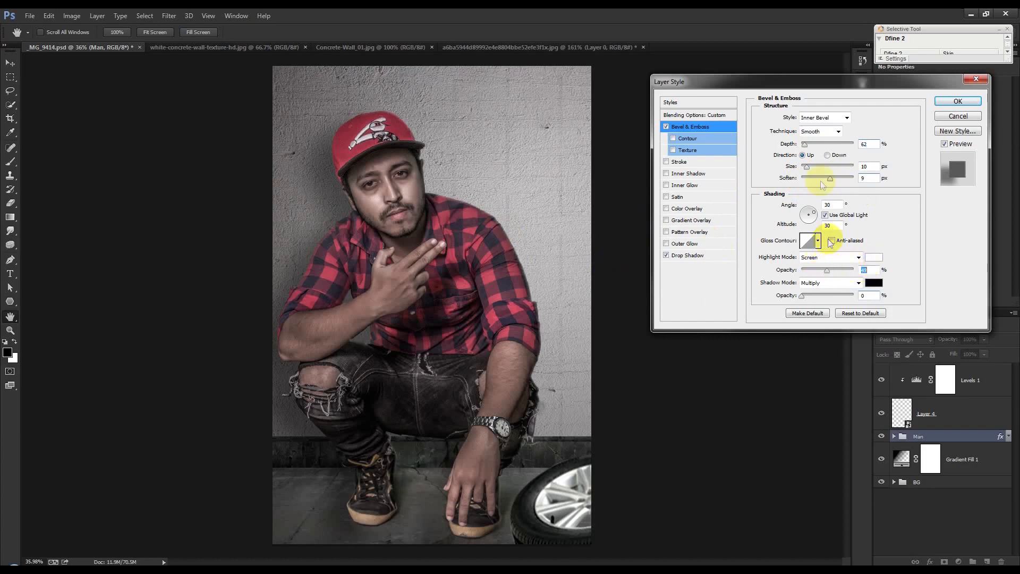
drag(808, 166, 812, 167)
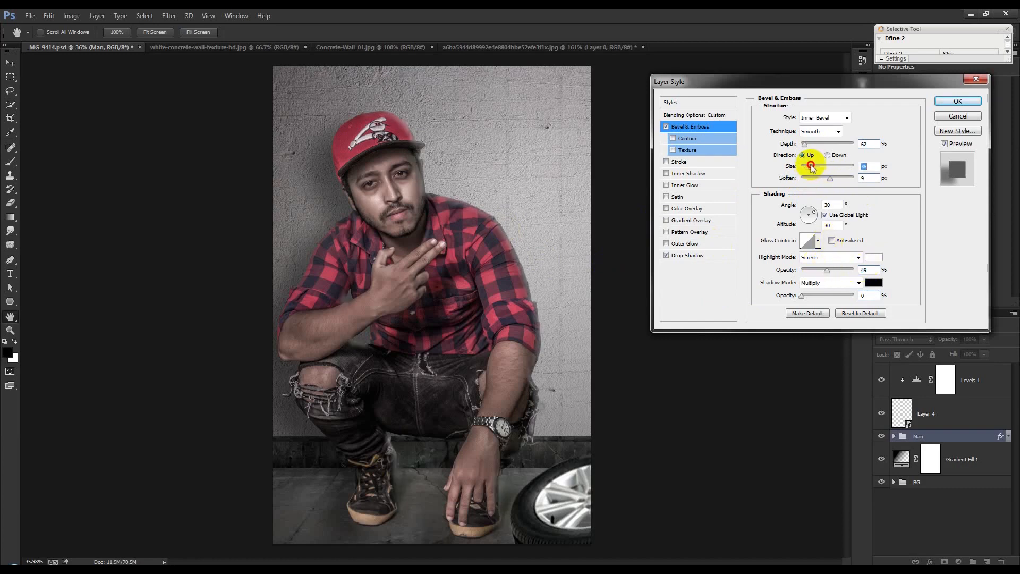
drag(813, 168, 805, 148)
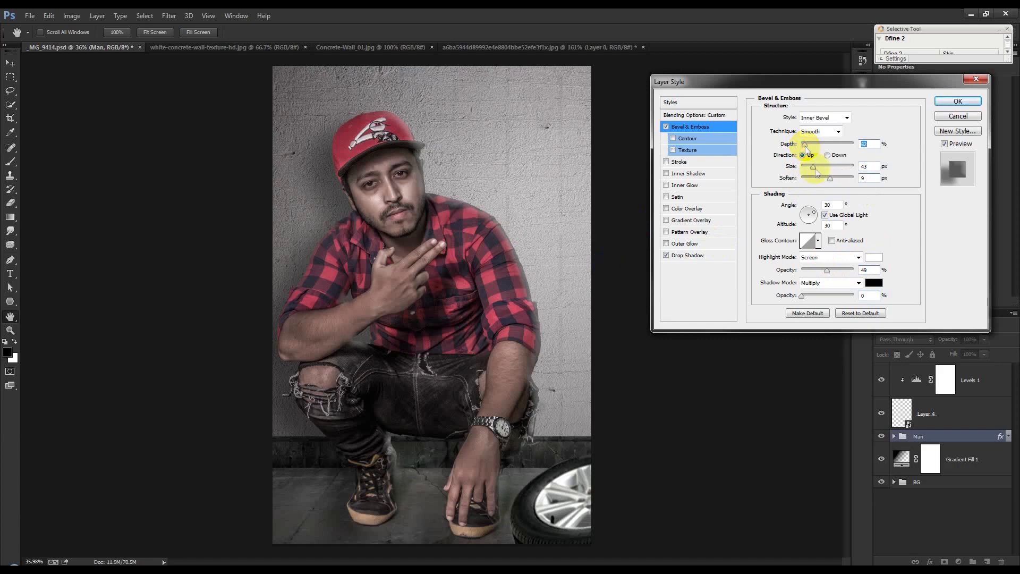
- Compare highlight blend modes for the Man group's bevel, choose Linear Light, and set the size to 21 px and soften to 13 px
click(834, 257)
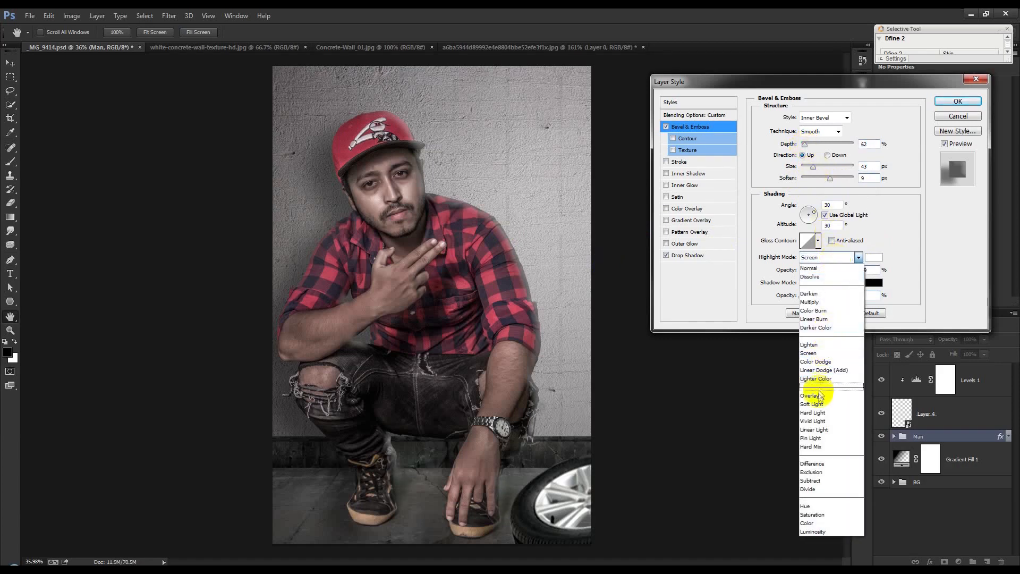
click(821, 395)
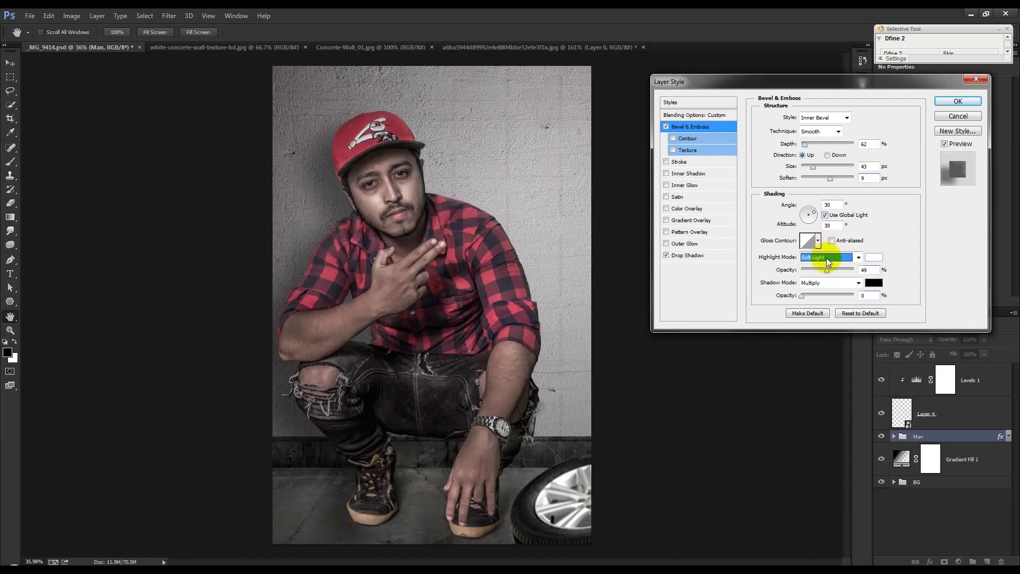
key(Down)
key(Down)
key(Down)
key(Down)
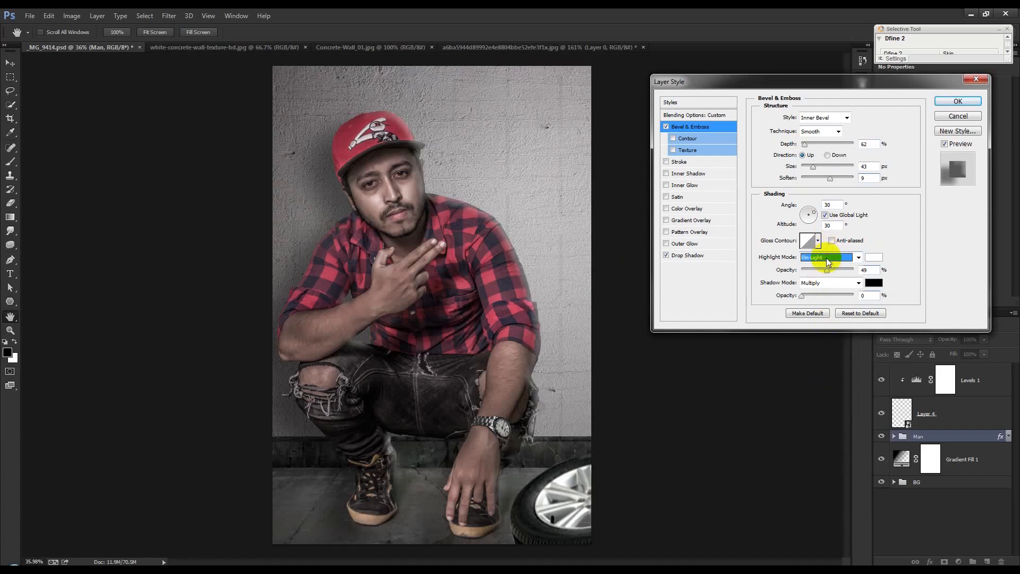
click(827, 257)
click(821, 379)
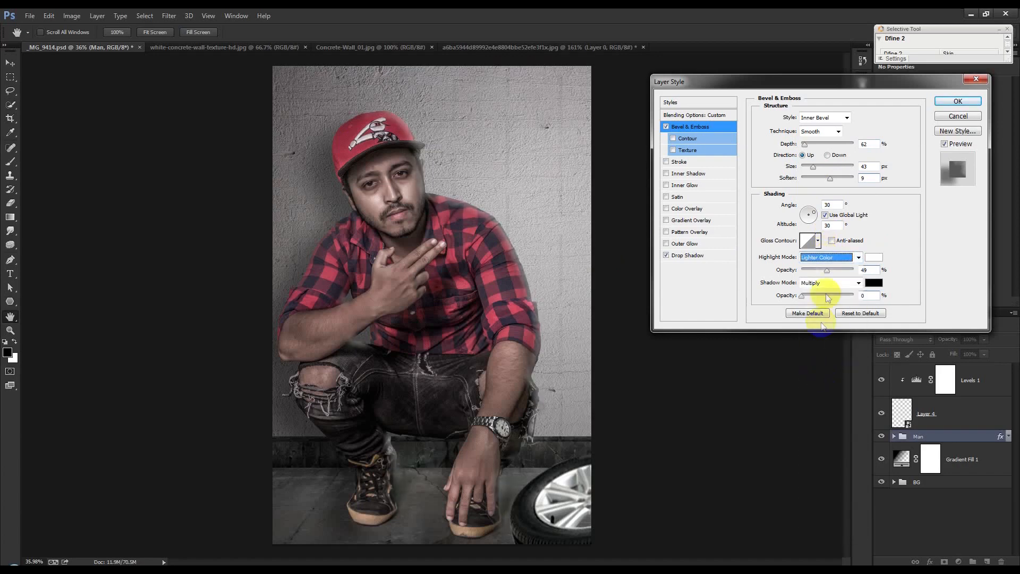
click(825, 257)
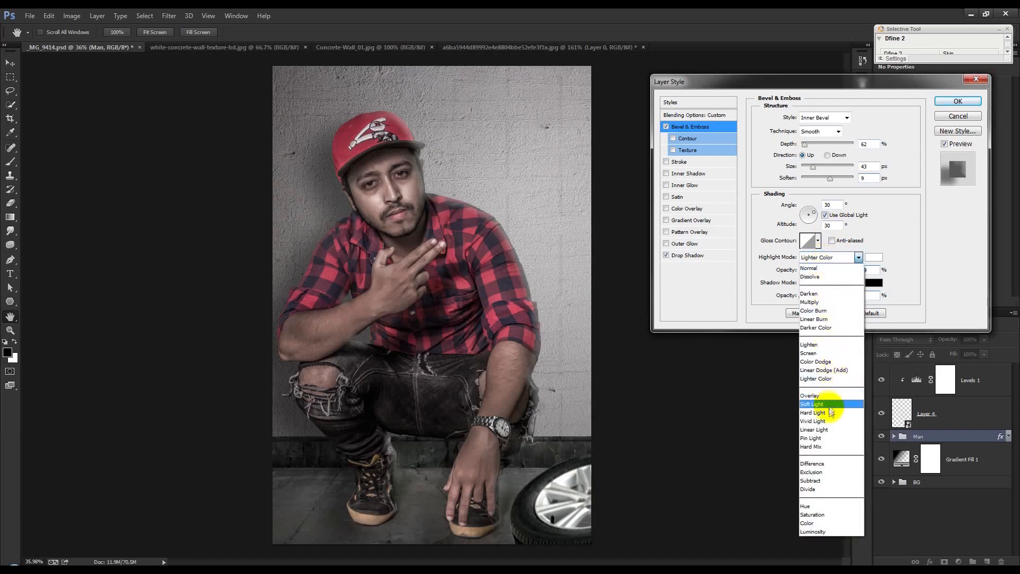
click(827, 430)
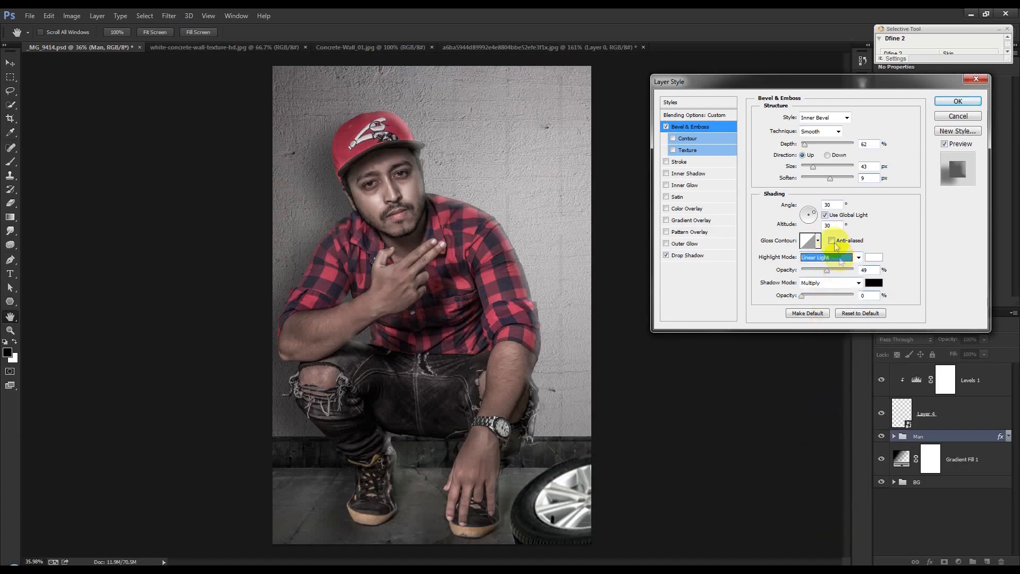
drag(830, 178, 810, 168)
click(823, 178)
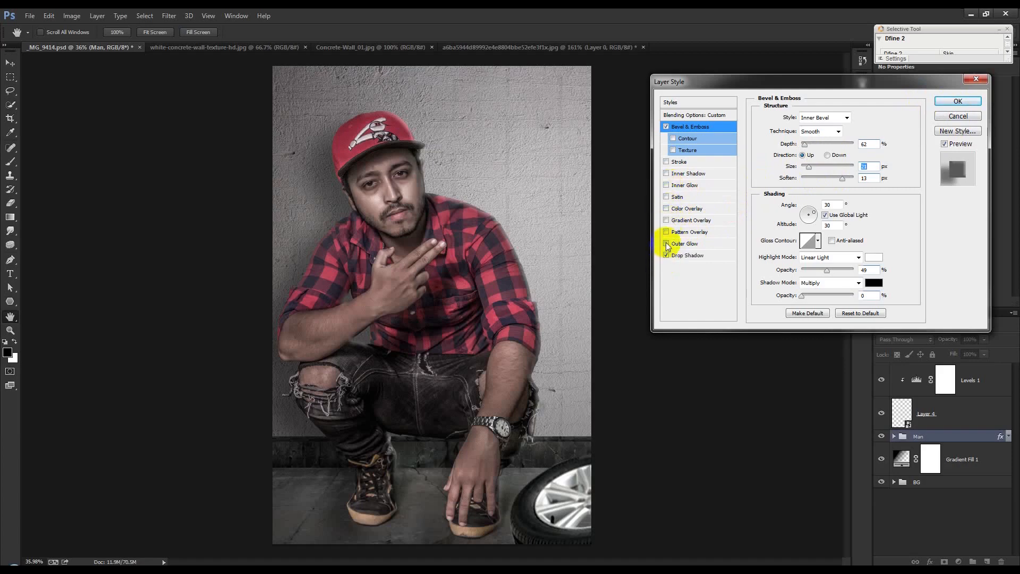
- Add a near-white Inner Glow to the Man group with 13 px size and reduced opacity, and apply the layer style
click(665, 186)
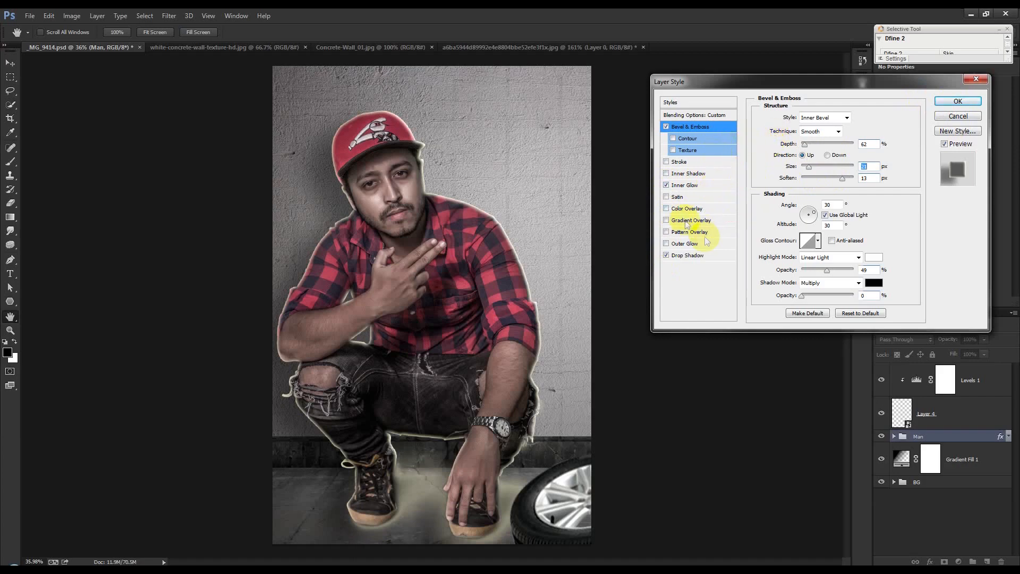
click(685, 184)
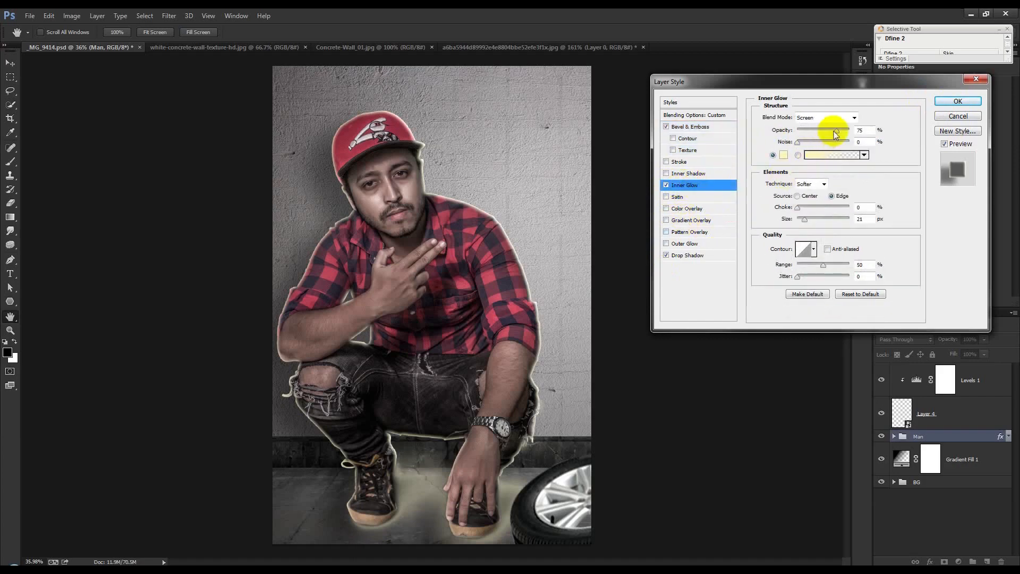
click(784, 156)
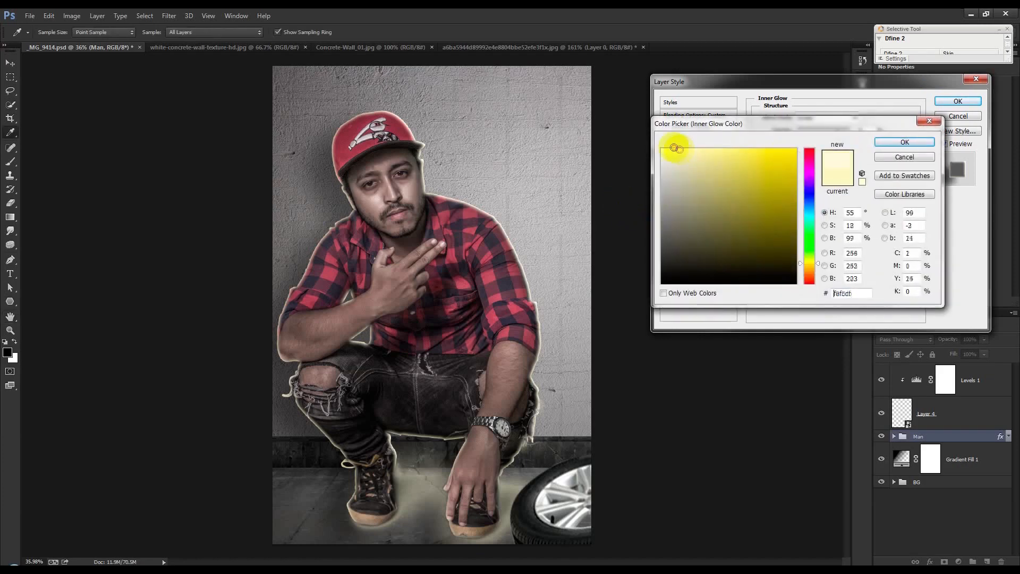
click(890, 142)
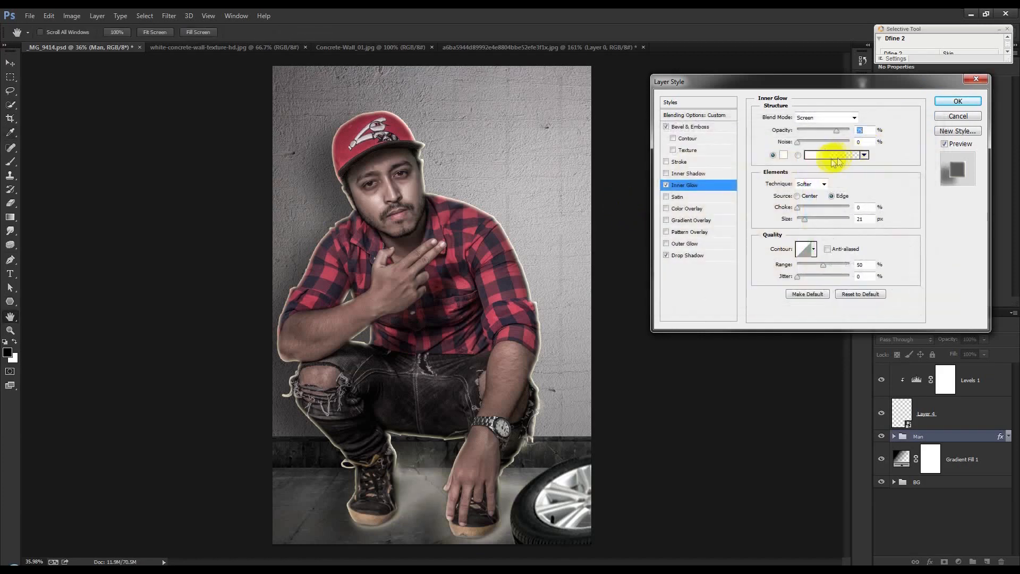
drag(806, 220, 802, 218)
drag(835, 130, 807, 134)
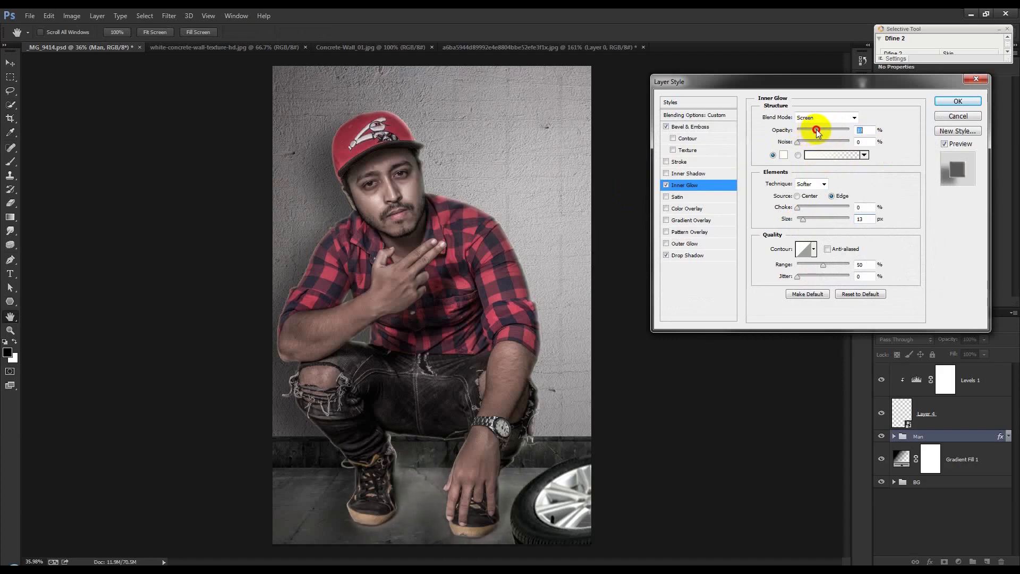
click(961, 103)
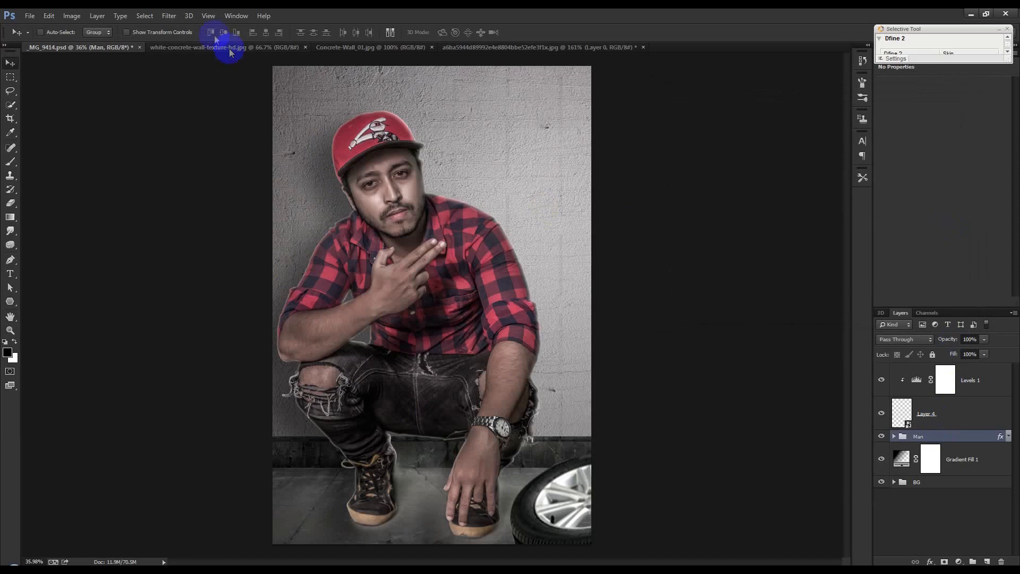
- Convert the Man group's layer effects into separate layers with the Create Layers command
click(141, 17)
mouse_move(118, 17)
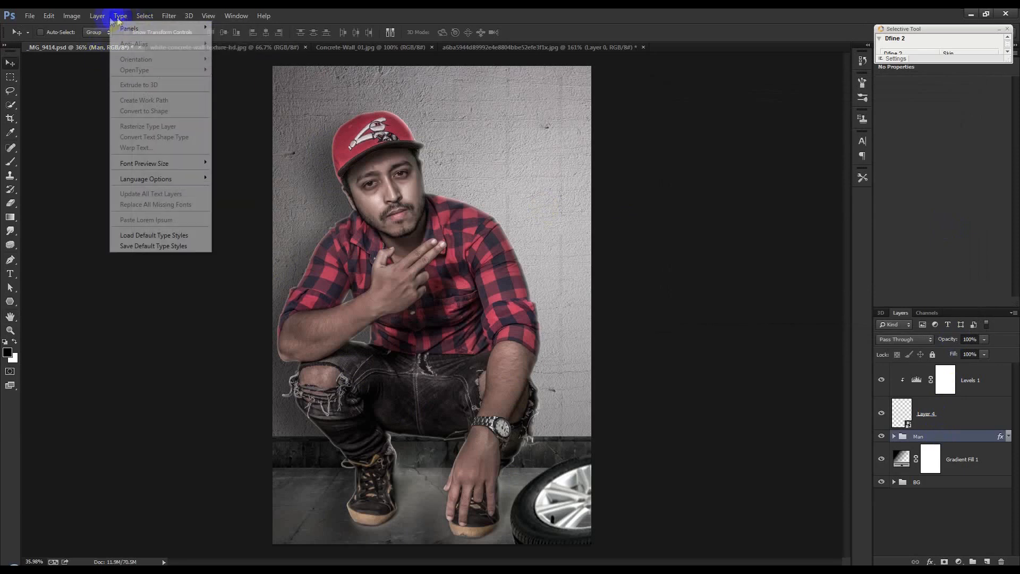
mouse_move(114, 90)
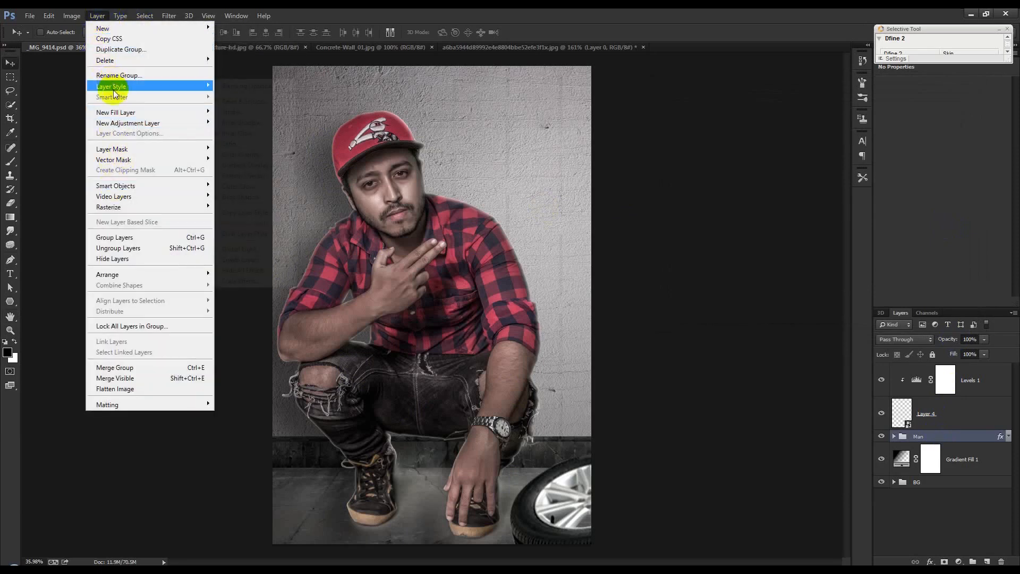
click(253, 259)
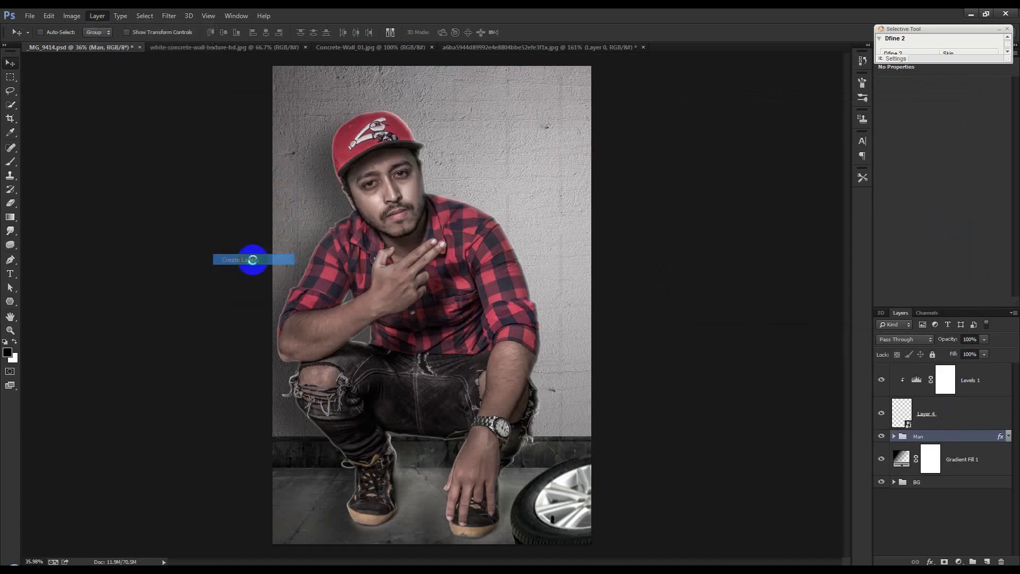
- Compare the image with and without the Man's Inner Bevel Highlights layer and the Man's Inner Glow layer
click(965, 448)
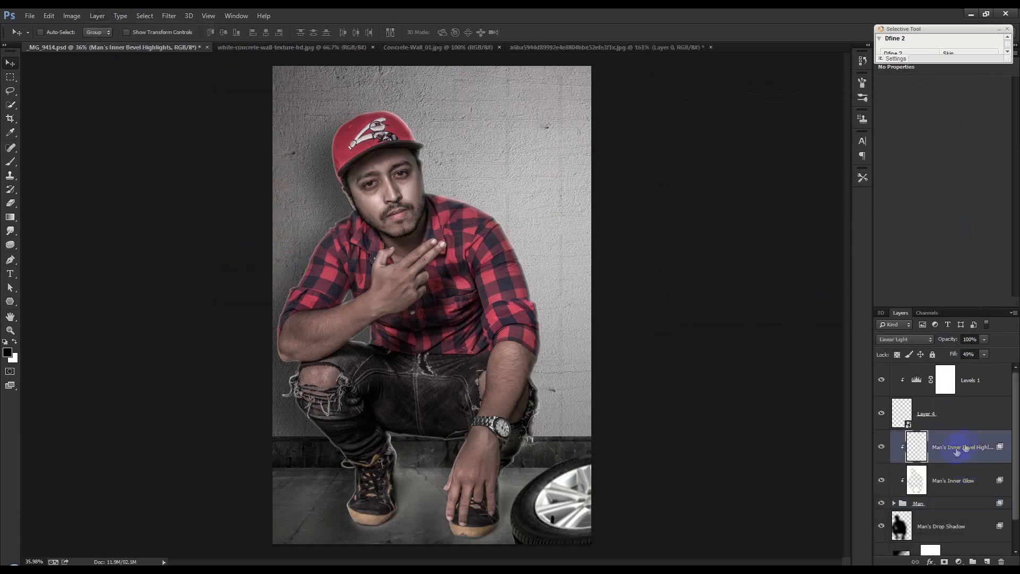
click(882, 448)
click(882, 448)
click(881, 447)
click(881, 449)
click(880, 449)
click(881, 449)
click(881, 449)
click(881, 449)
click(881, 449)
click(881, 449)
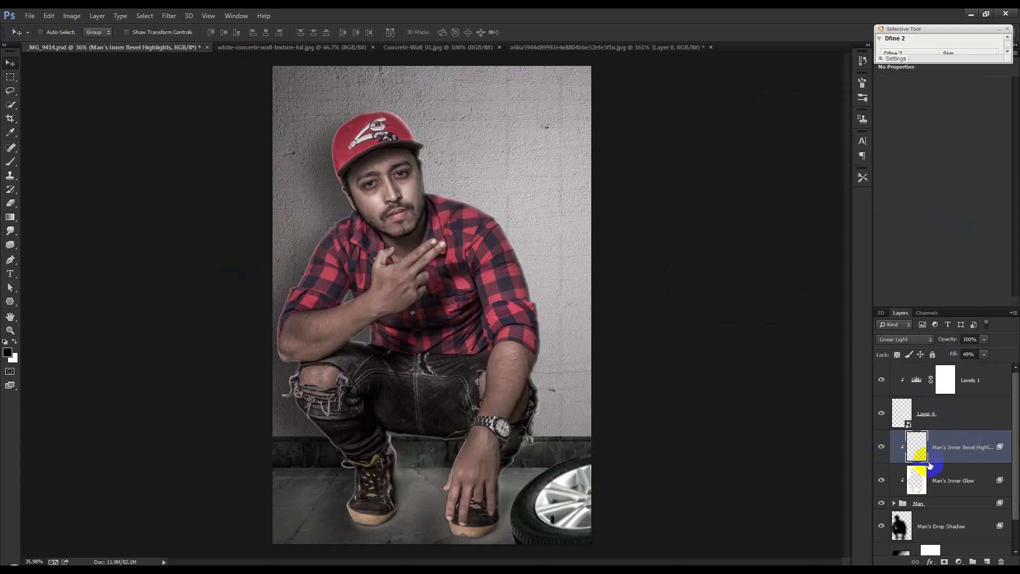
click(880, 480)
click(881, 480)
click(880, 480)
click(881, 481)
- Add a layer mask to the Man's Inner Glow layer and invert it to black
click(917, 481)
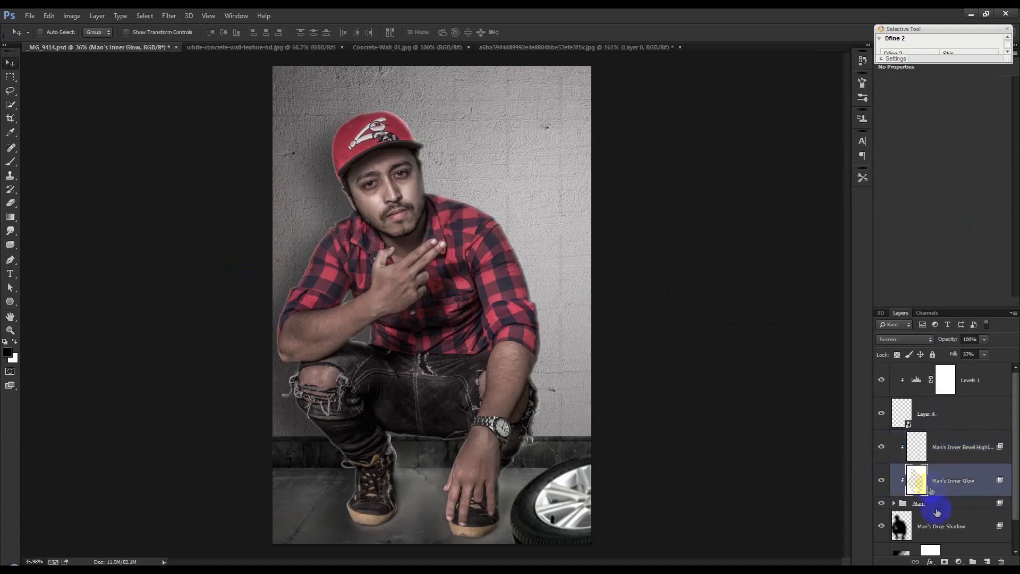
click(944, 562)
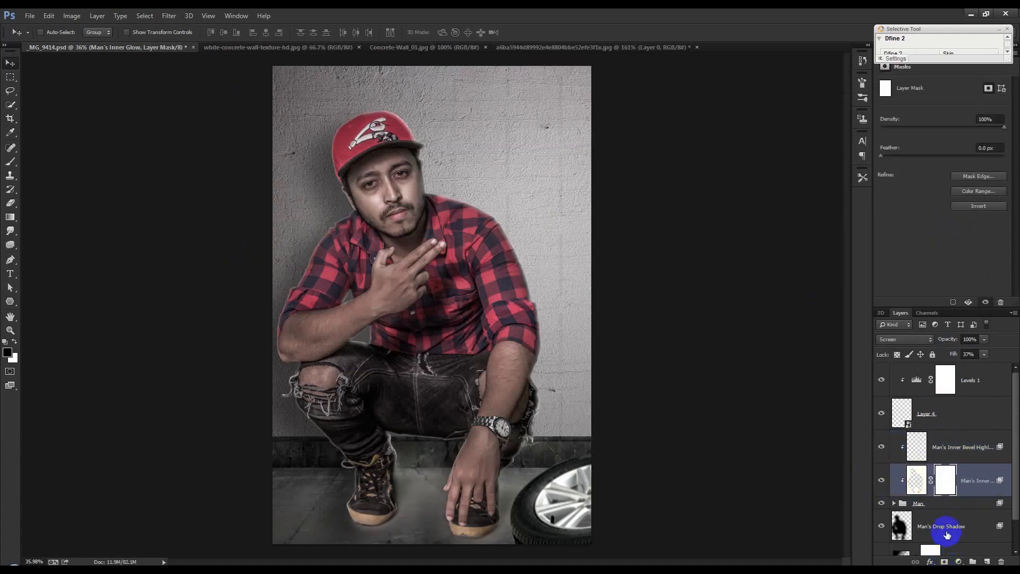
key(ctrl+i)
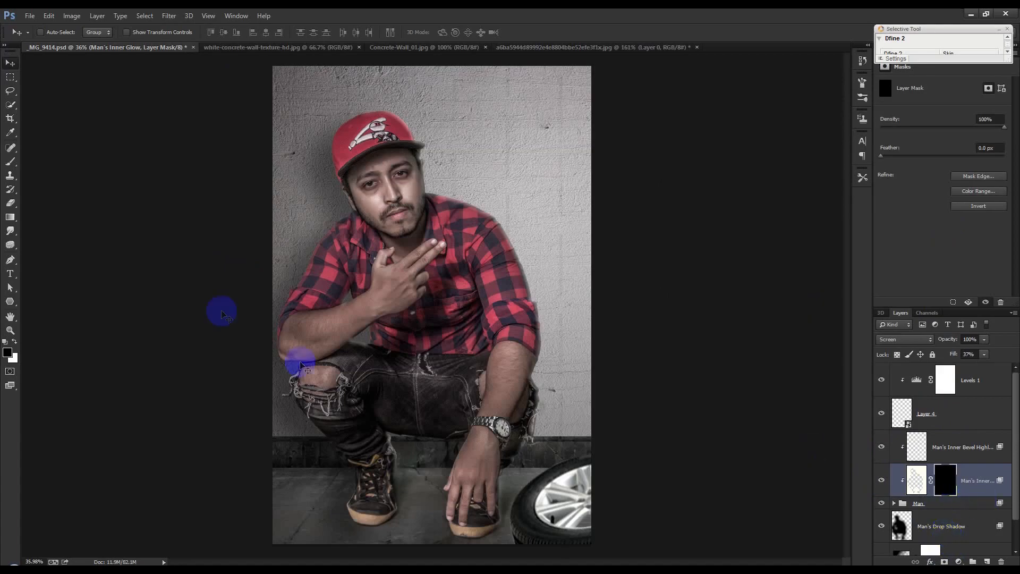
- Reveal the inner glow along the man's cap, shoulder and arm facing the bright wall, painting the mask white with a 250 px brush at 100% opacity
click(10, 161)
scroll(434, 138, up, 3)
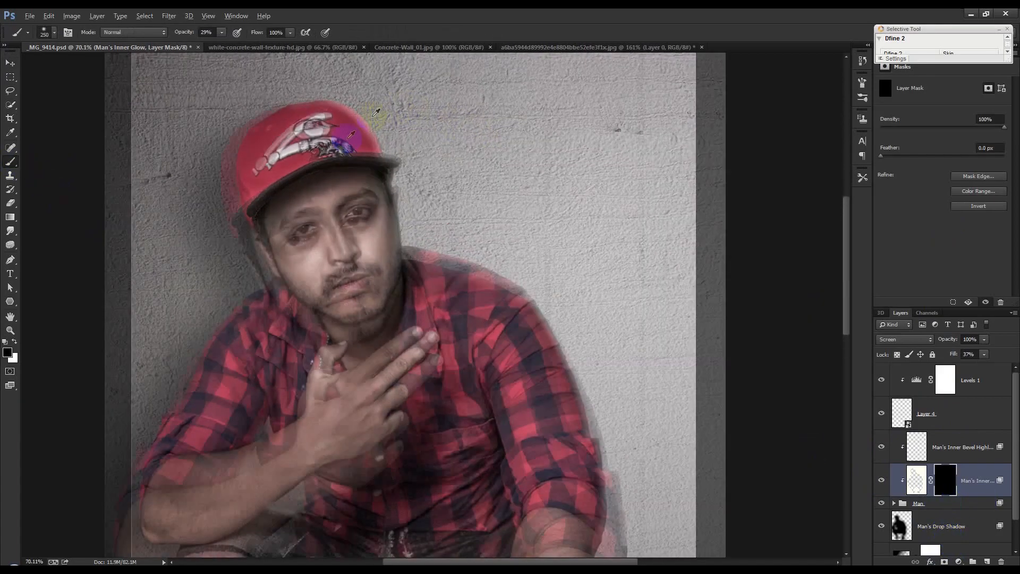
scroll(375, 112, up, 2)
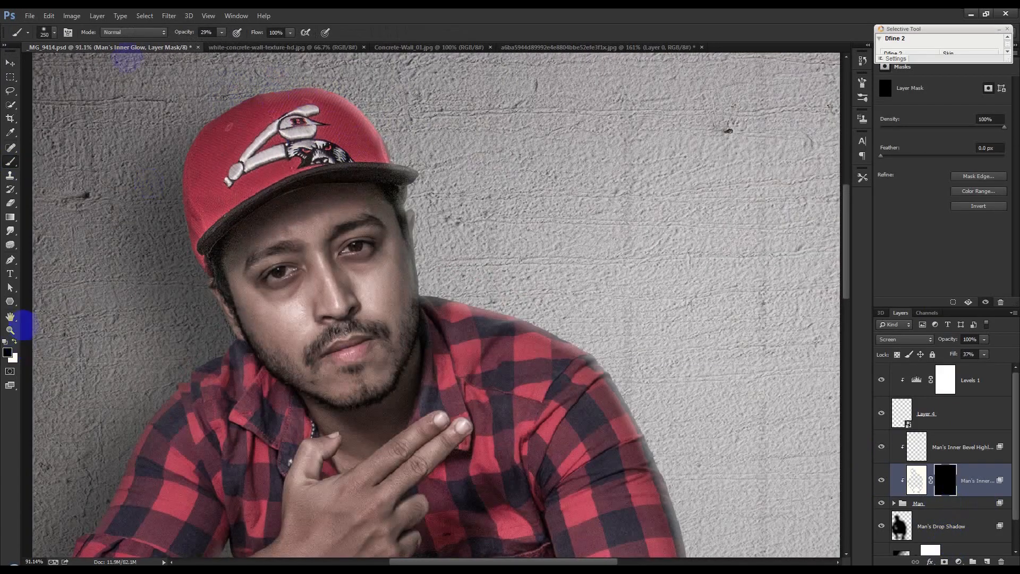
drag(184, 33, 364, 33)
click(14, 341)
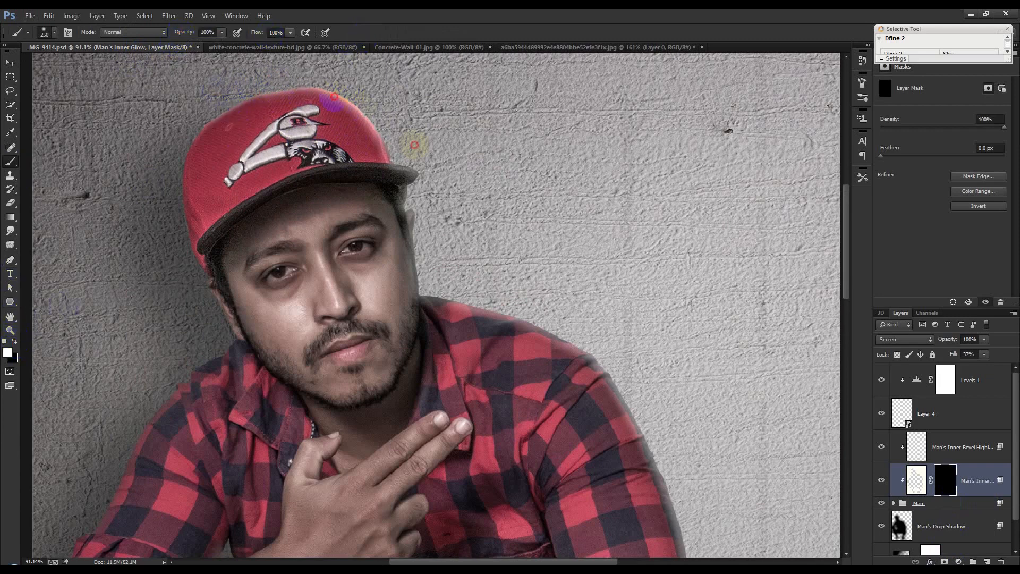
mouse_move(500, 302)
mouse_down()
mouse_move(587, 351)
mouse_move(611, 377)
mouse_up()
drag(611, 377, 463, 216)
drag(561, 425, 487, 156)
mouse_move(509, 228)
mouse_down()
mouse_move(506, 391)
mouse_move(514, 161)
mouse_move(458, 293)
mouse_move(396, 398)
mouse_move(396, 473)
mouse_up()
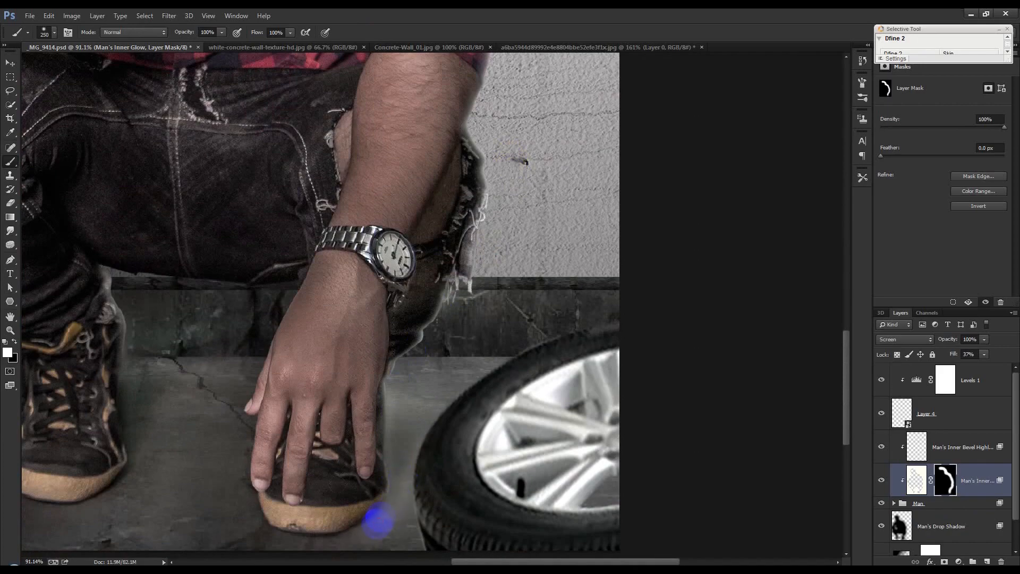
- Refine the Inner Glow mask with brush strokes around the man's shoes, legs, bent forearm and the shoulder on the shadowed side
scroll(392, 482, down, 1)
mouse_move(323, 531)
mouse_down()
mouse_move(278, 533)
mouse_move(277, 521)
mouse_move(385, 513)
mouse_move(444, 438)
mouse_move(430, 405)
mouse_move(409, 394)
mouse_up()
click(14, 343)
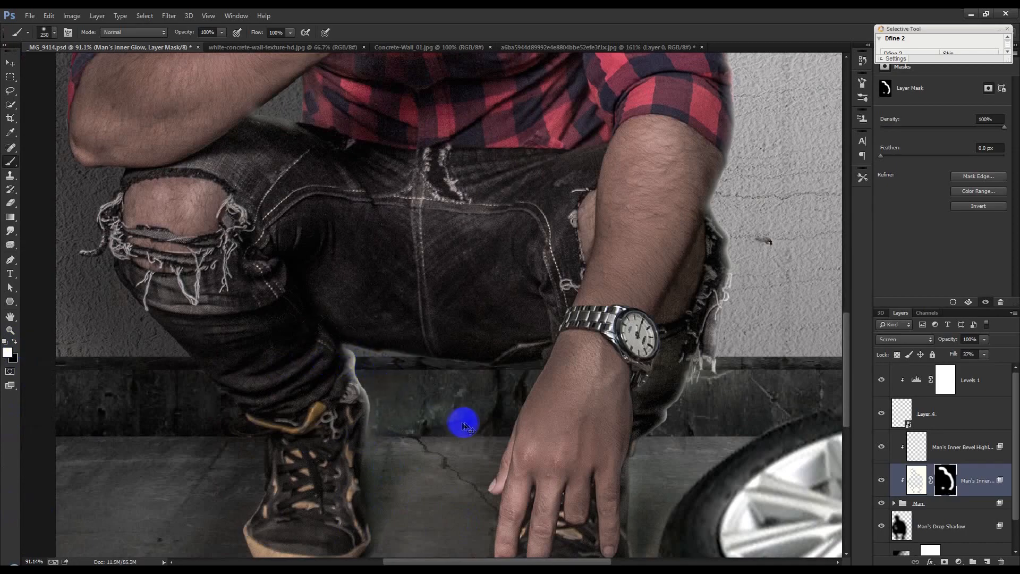
drag(369, 430, 580, 556)
drag(498, 277, 507, 459)
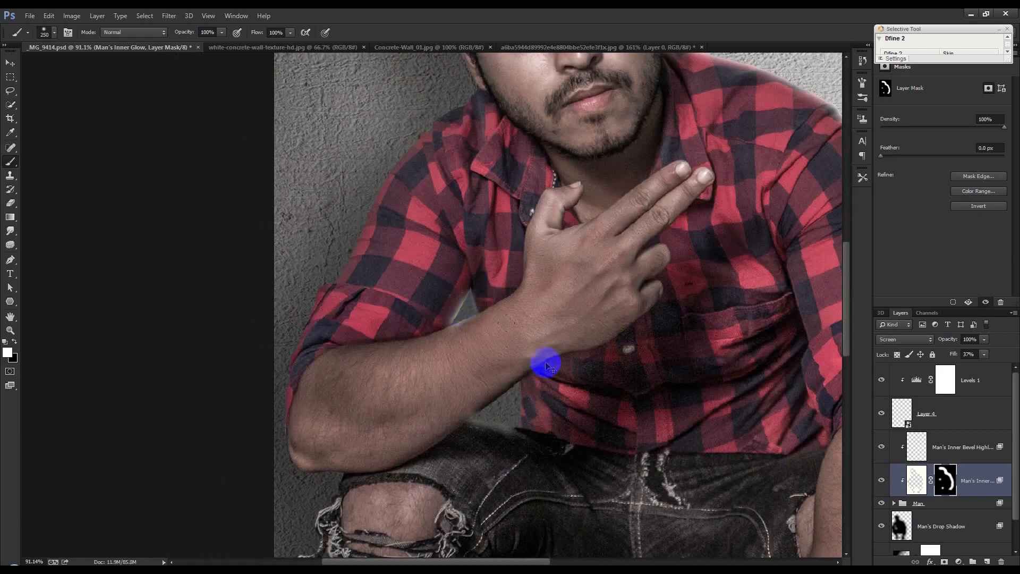
drag(575, 395, 255, 295)
scroll(337, 346, down, 6)
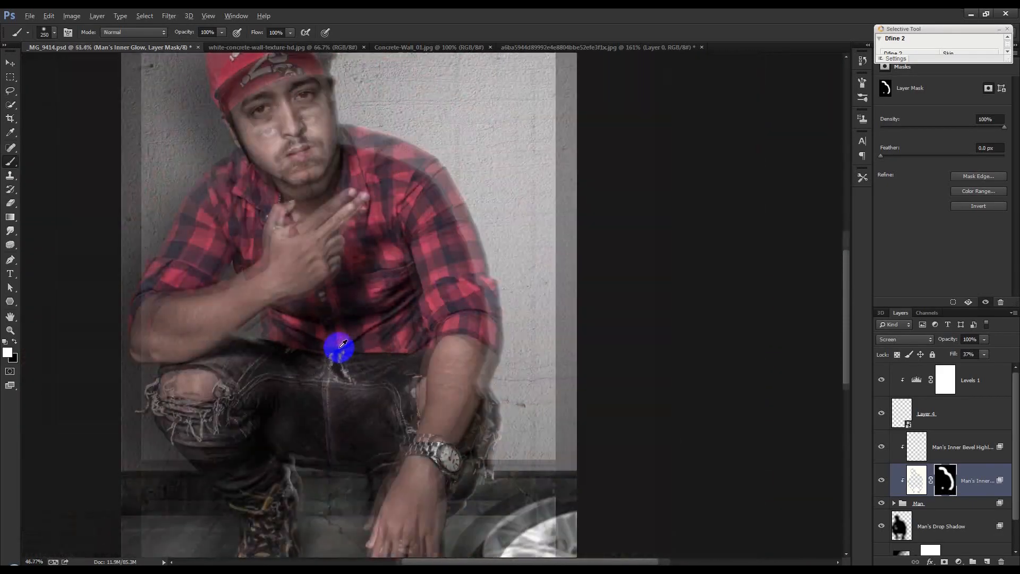
scroll(460, 285, up, 2)
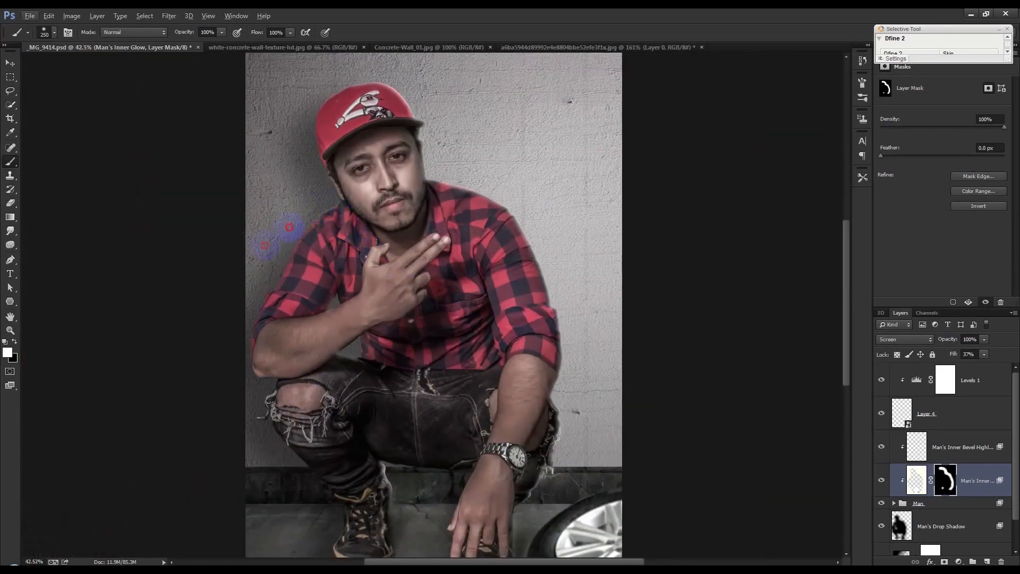
drag(289, 227, 260, 249)
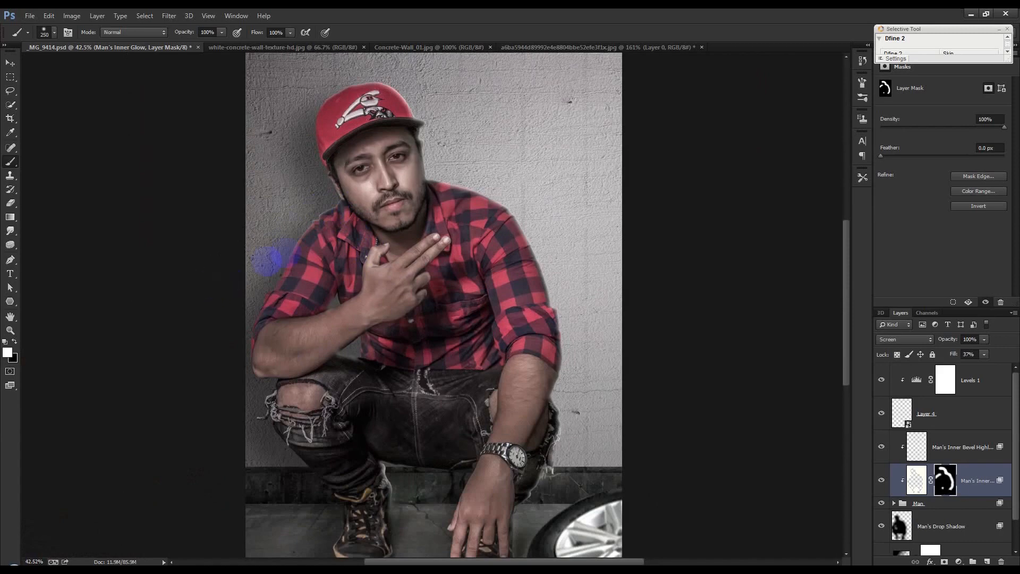
scroll(642, 449, down, 1)
- Add a layer mask to the Man's Inner Bevel Highlights layer and invert it to black
click(961, 447)
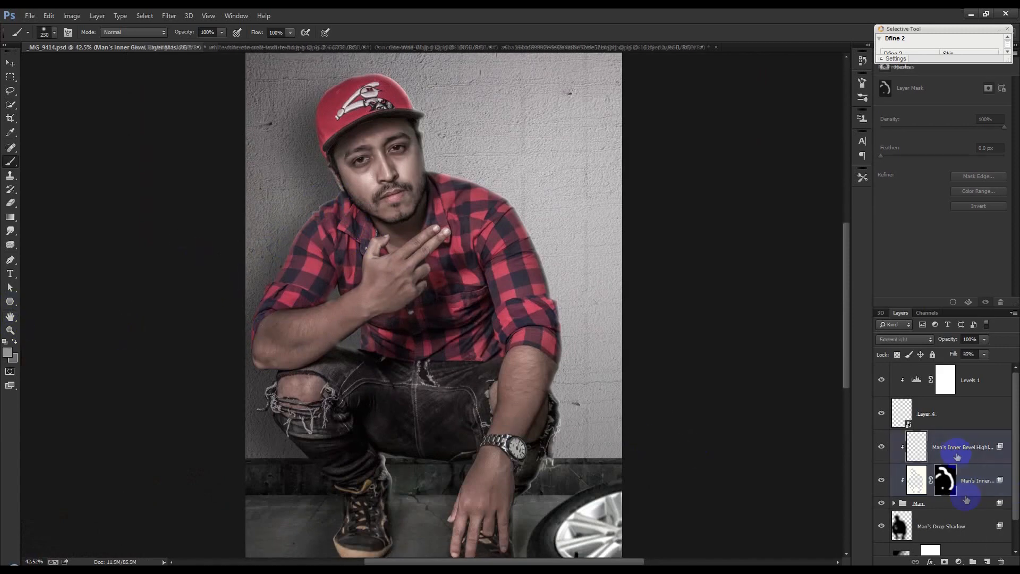
click(945, 561)
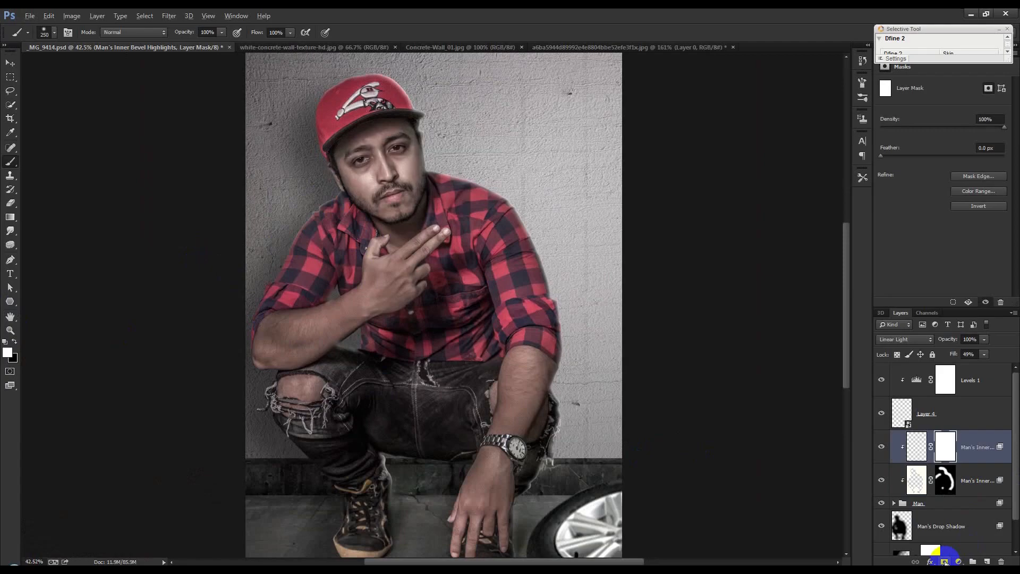
key(ctrl+i)
- Paint white on the Inner Bevel Highlights mask along the man's arms, shoulders, cap and legs to reveal the rim light there
scroll(525, 328, up, 2)
mouse_move(567, 321)
mouse_down()
mouse_move(569, 361)
mouse_move(569, 234)
mouse_move(535, 145)
mouse_move(578, 268)
mouse_move(499, 225)
mouse_move(462, 221)
mouse_move(450, 159)
mouse_move(423, 140)
mouse_up()
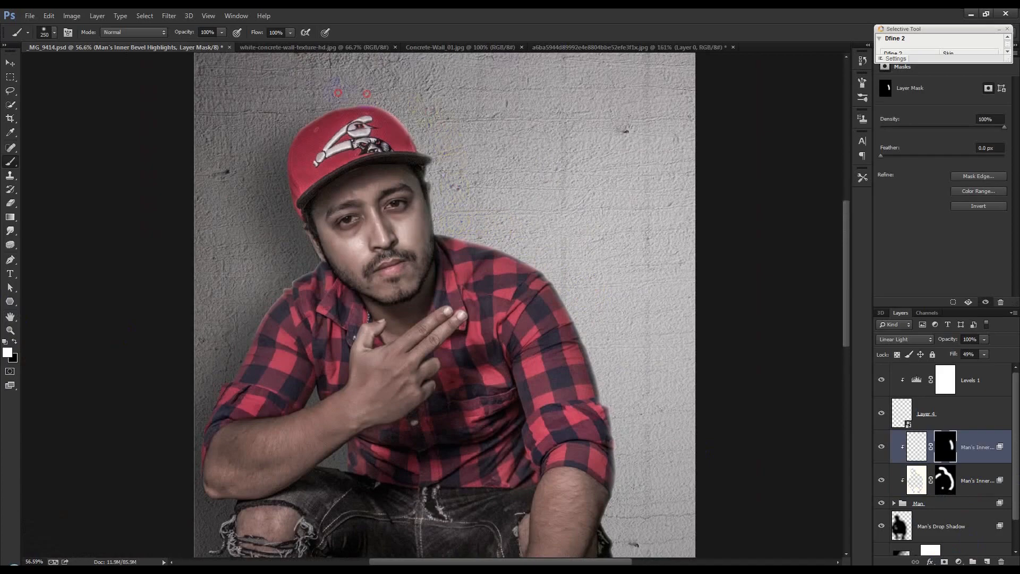
drag(450, 309, 391, 132)
drag(553, 341, 564, 319)
mouse_move(577, 405)
mouse_down()
mouse_move(553, 504)
mouse_move(538, 473)
mouse_move(548, 464)
mouse_move(511, 476)
mouse_up()
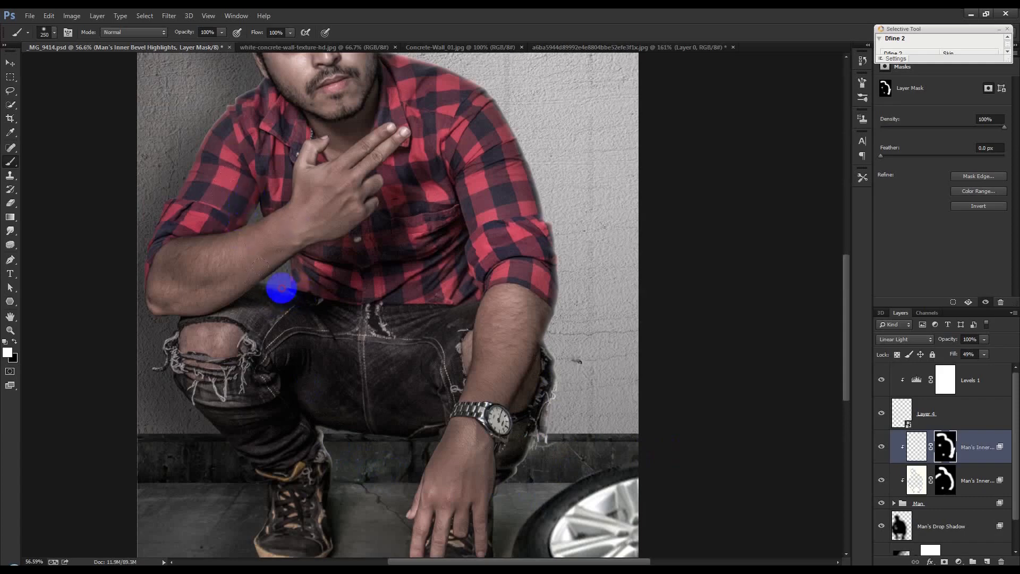
drag(293, 294, 297, 281)
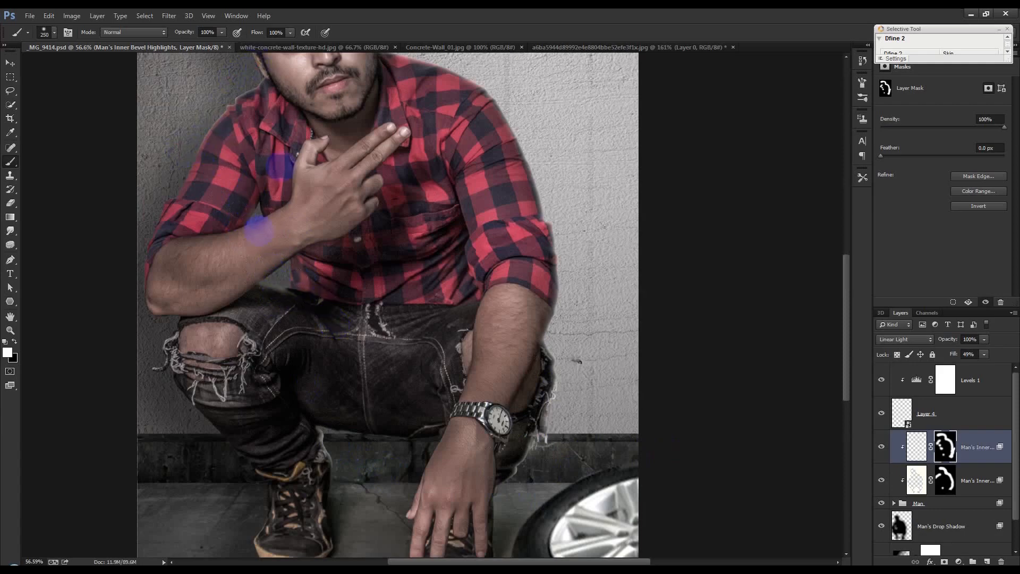
scroll(262, 278, down, 3)
scroll(269, 273, up, 1)
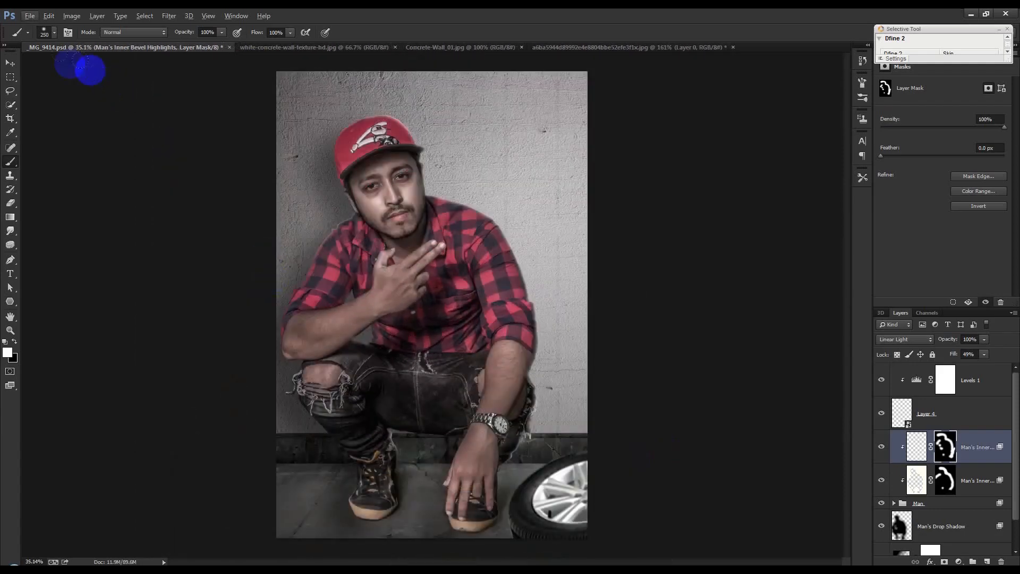
- Apply a Gaussian Blur with a radius of about 2.7 pixels to the Man's Inner Bevel Highlights layer image
click(10, 63)
click(970, 448)
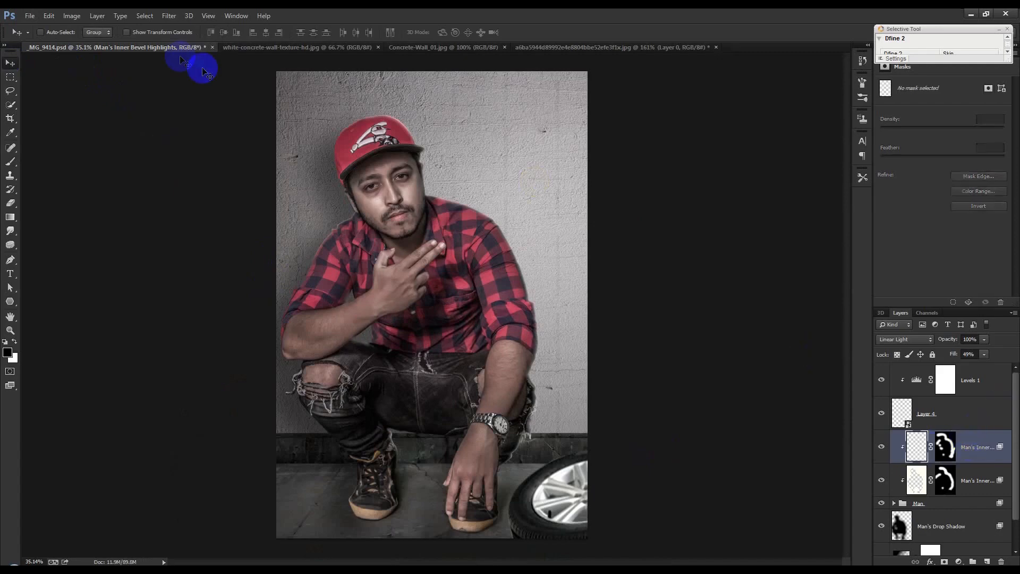
click(168, 16)
mouse_move(300, 150)
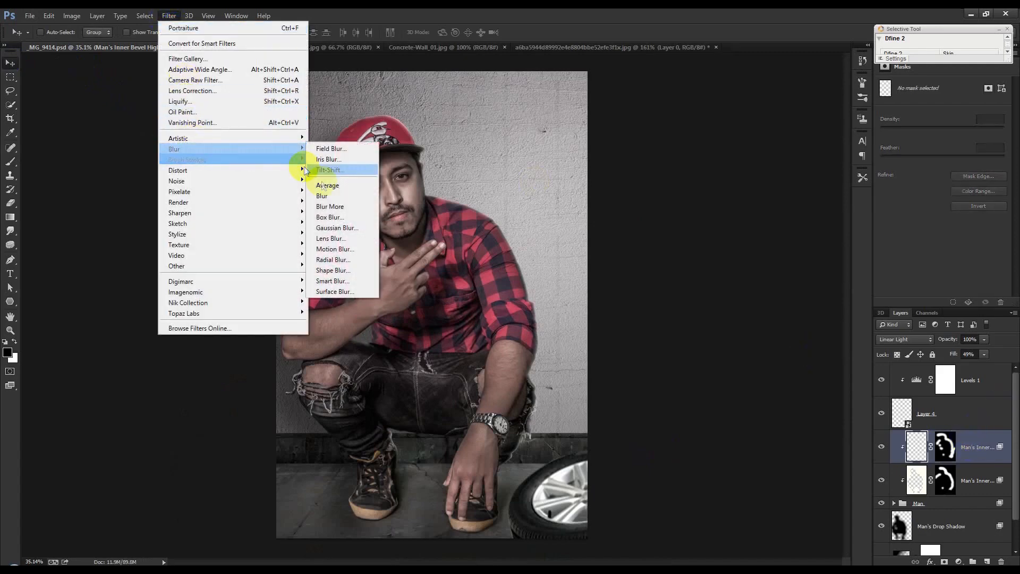
click(334, 222)
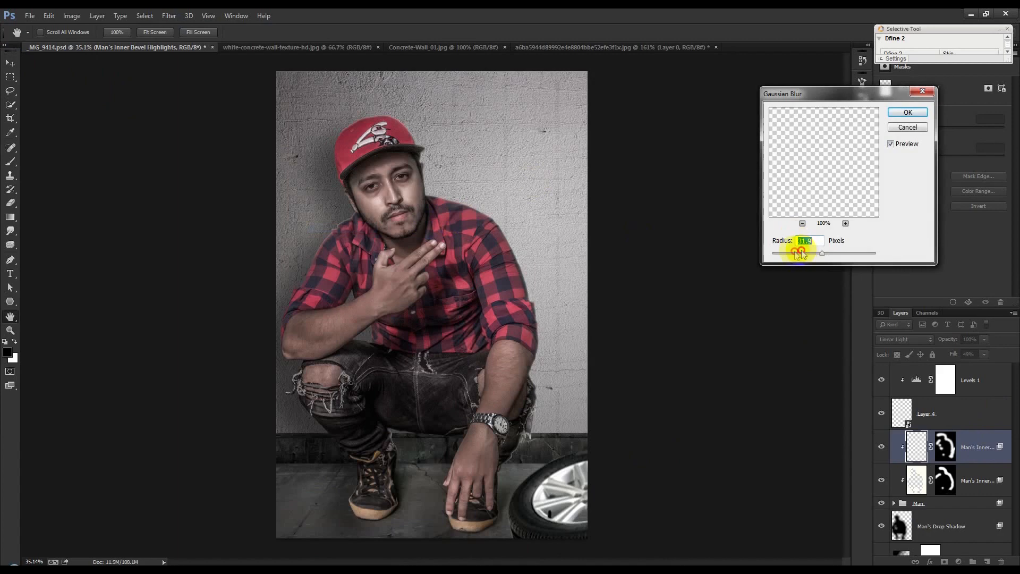
drag(785, 256, 788, 257)
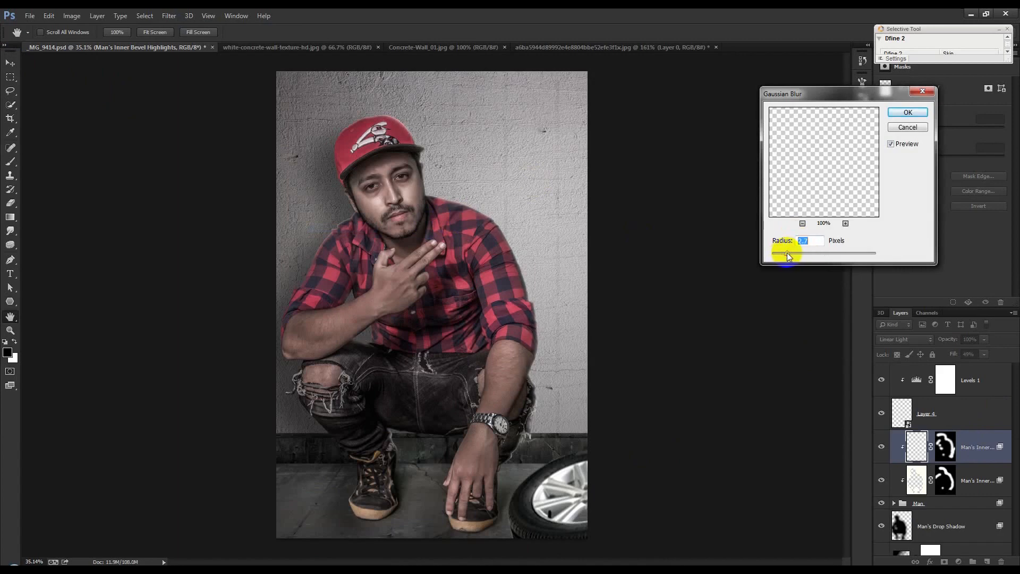
click(908, 112)
- Soften the Man's Inner Glow layer image with a Gaussian Blur and set the layer's opacity to 50%
click(967, 478)
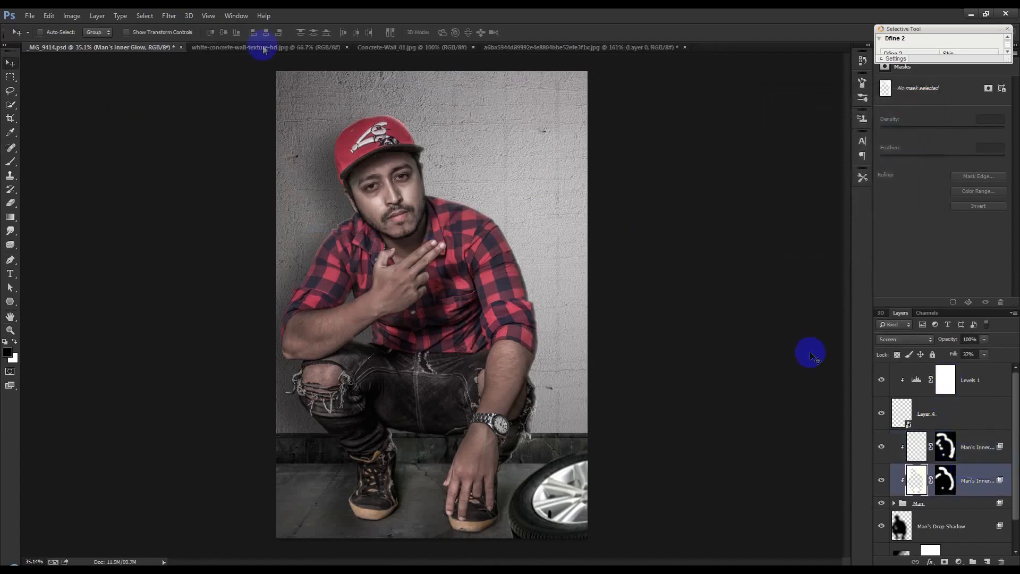
click(161, 17)
mouse_move(194, 149)
click(355, 230)
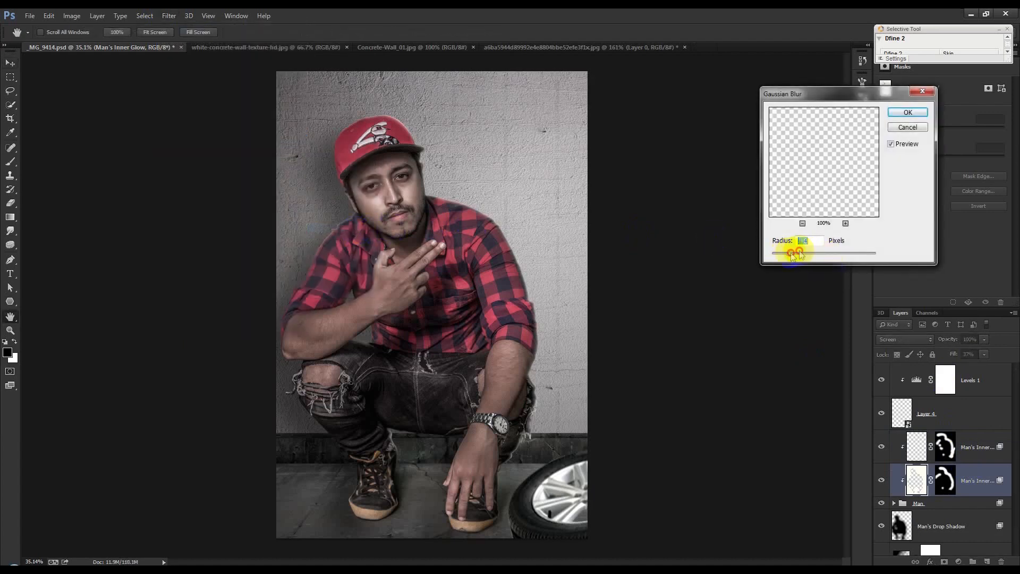
drag(801, 254, 822, 254)
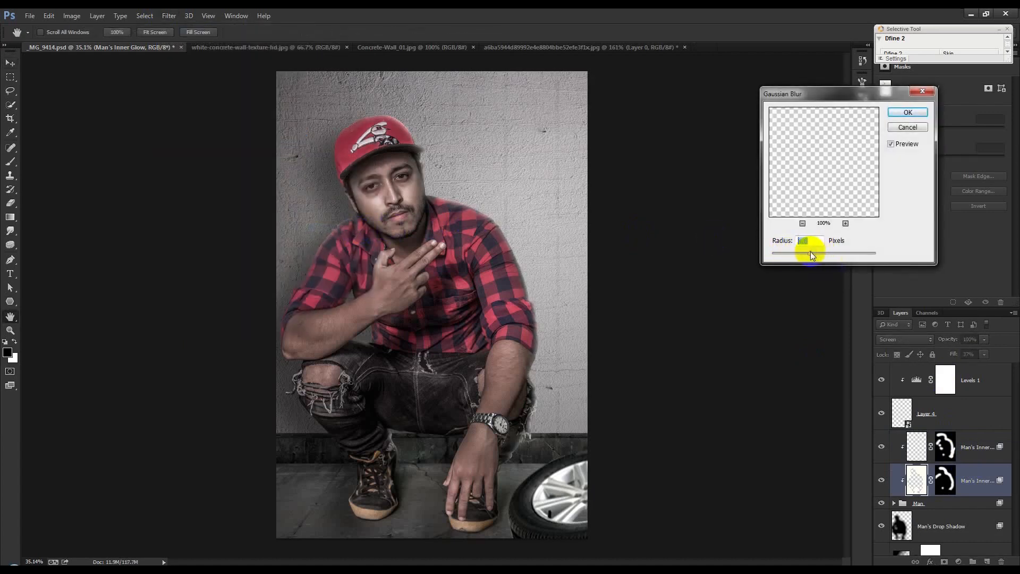
drag(815, 254, 820, 256)
click(904, 113)
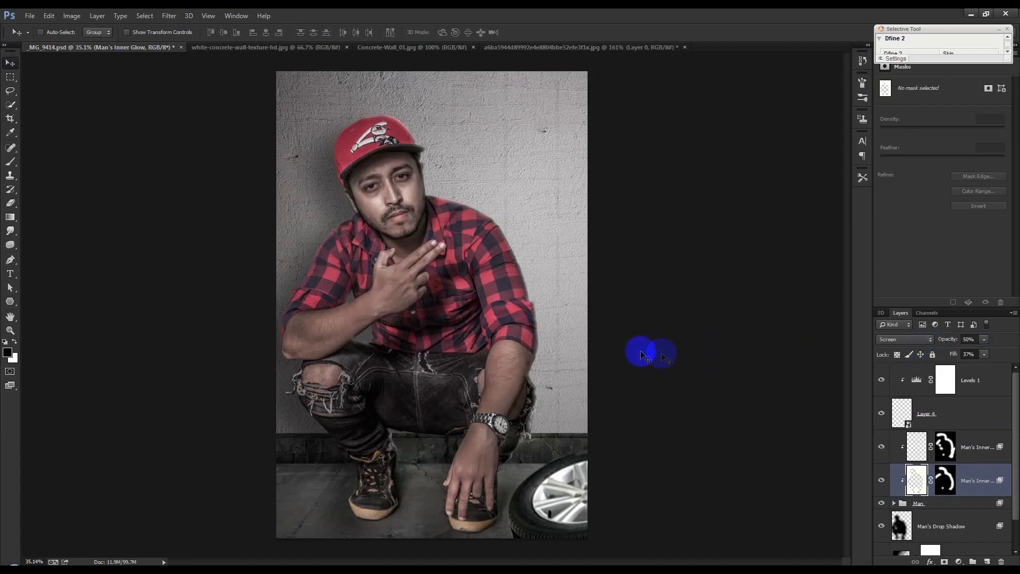
- Inspect the contents of the Man group and its blending options in the Layer Style dialog
scroll(635, 349, down, 3)
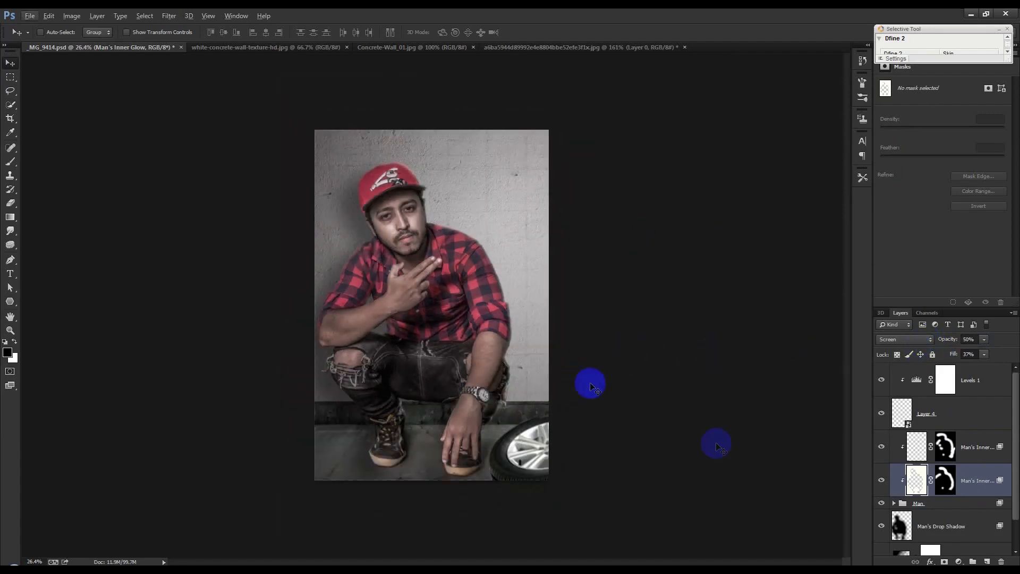
scroll(956, 458, down, 1)
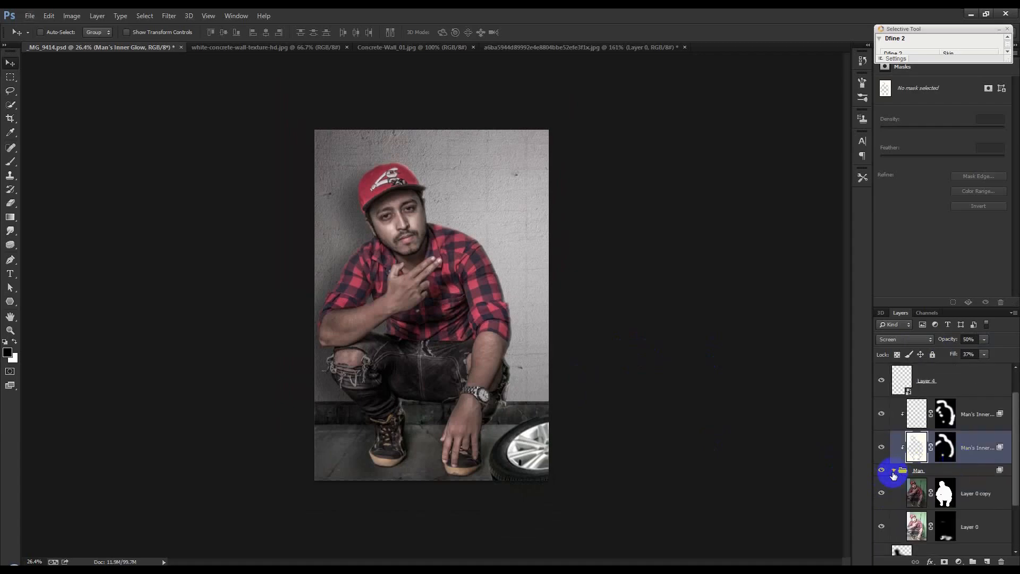
click(957, 474)
double_click(958, 476)
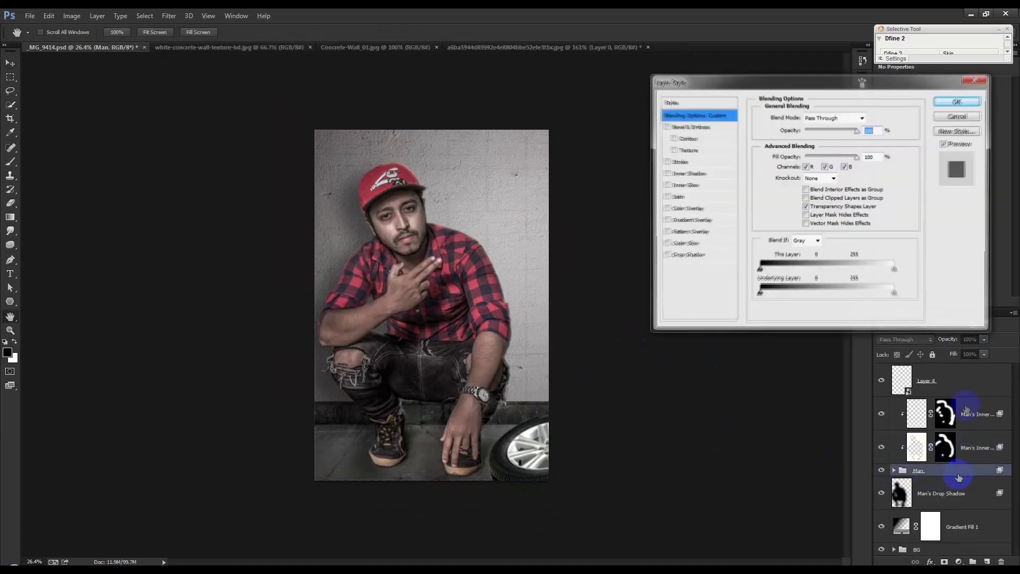
click(959, 102)
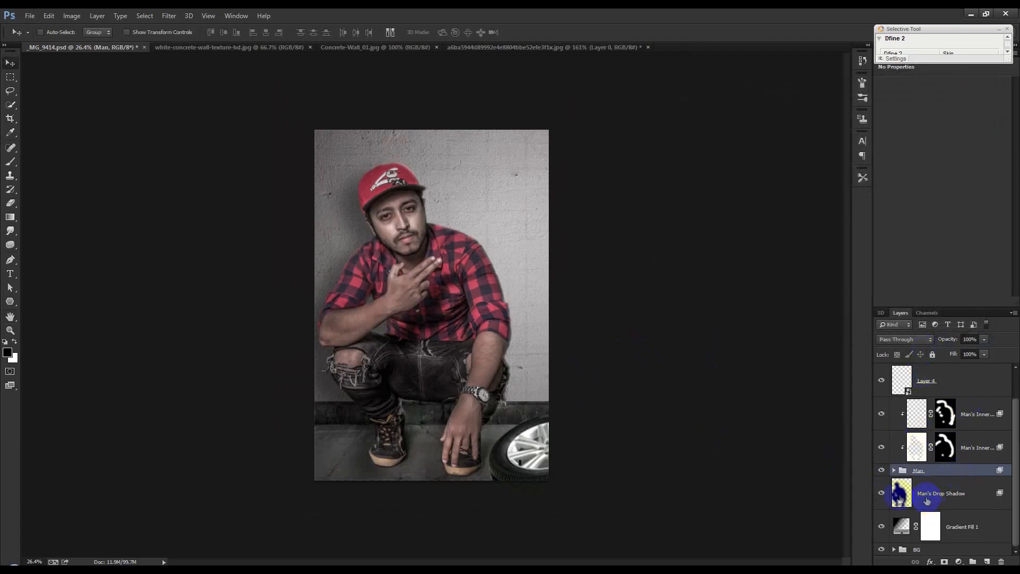
- Add a layer mask to the Man's Drop Shadow layer and paint black with a 1400 px brush to fade the shadow near the image's left edge
click(944, 499)
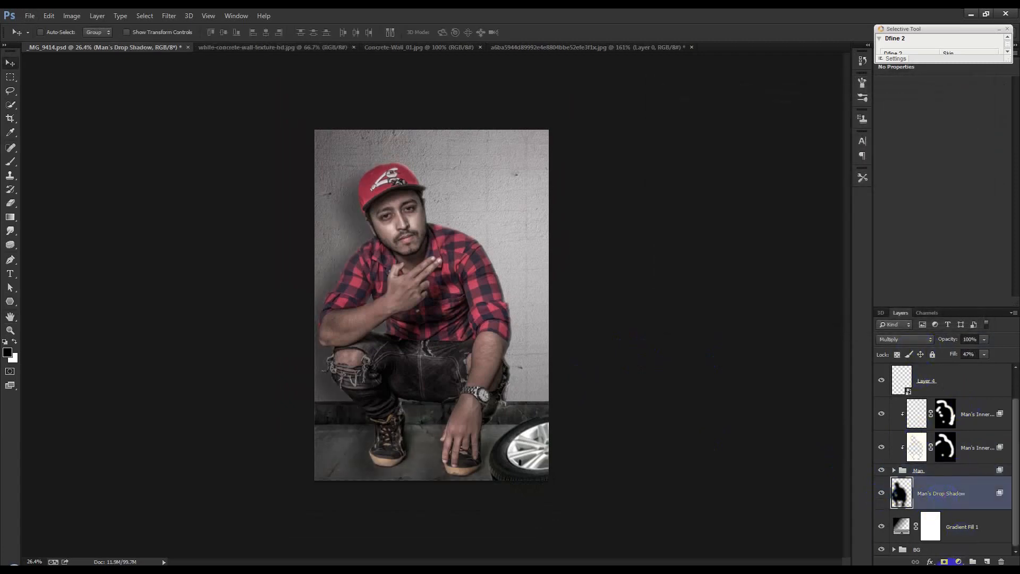
click(946, 562)
click(11, 161)
key(bracketright)
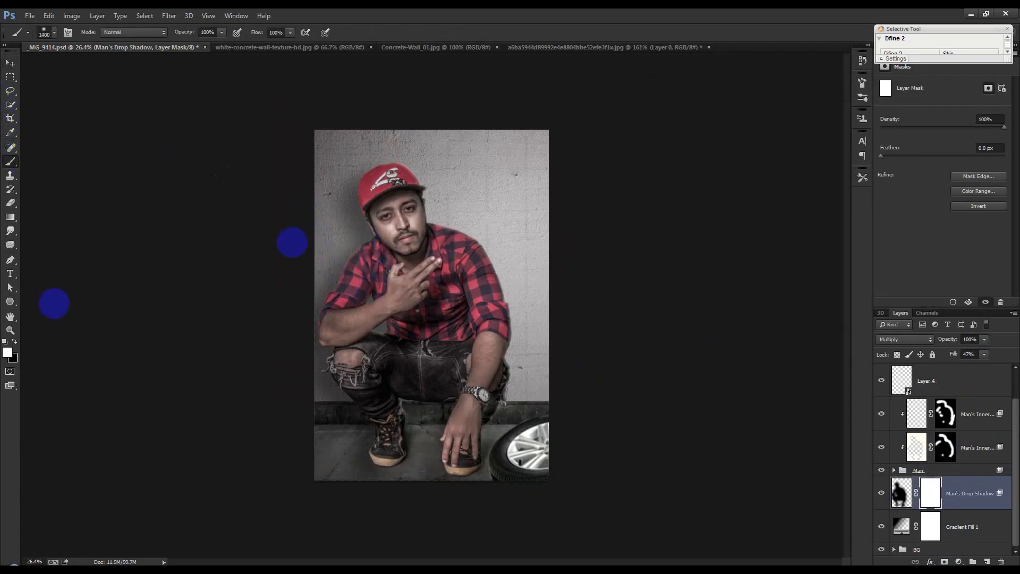
click(14, 341)
mouse_move(235, 201)
mouse_down()
mouse_move(246, 182)
mouse_move(237, 255)
mouse_move(258, 393)
mouse_up()
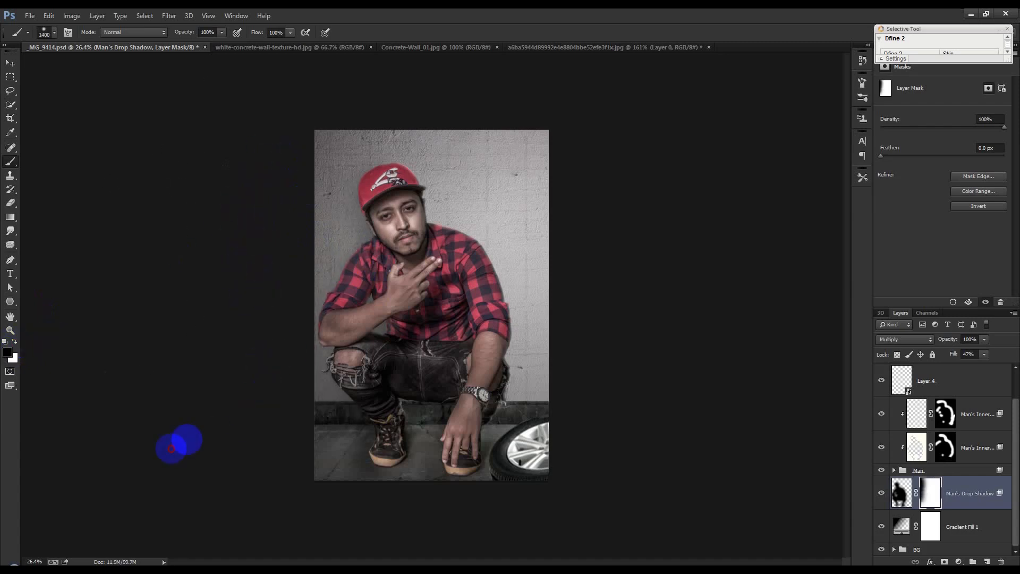
- Paint black on the Man's Drop Shadow mask to fade the shadow around the head and along the image's right side
mouse_move(317, 235)
mouse_down()
mouse_move(303, 182)
mouse_move(281, 187)
mouse_move(430, 159)
mouse_up()
mouse_move(463, 260)
mouse_down()
mouse_move(551, 302)
mouse_move(610, 360)
mouse_up()
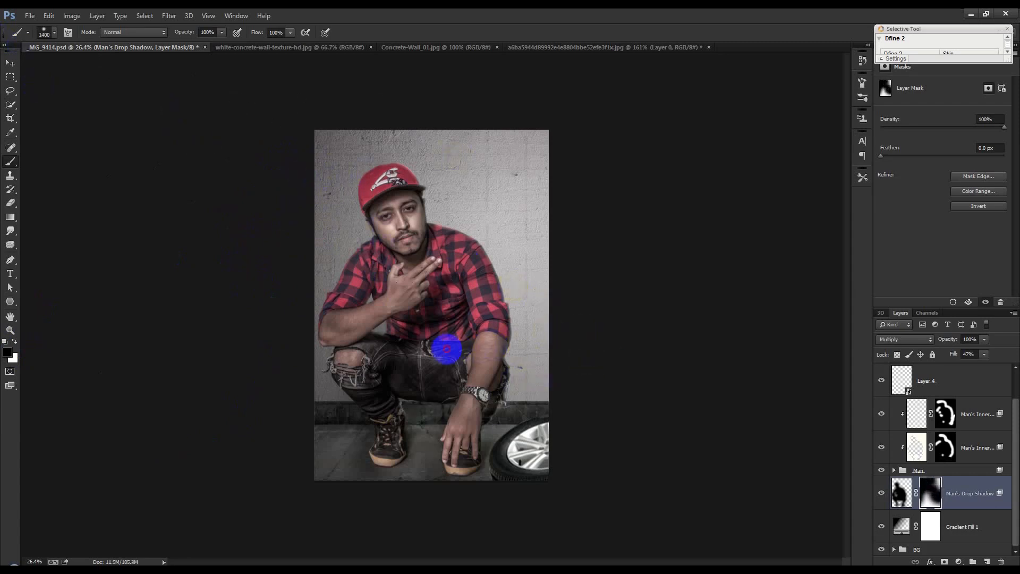
click(12, 63)
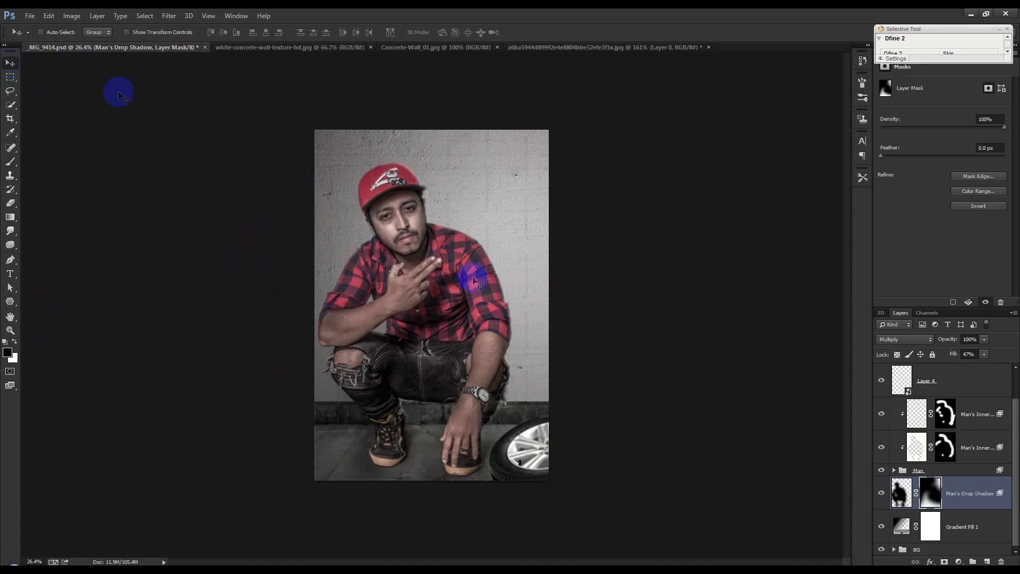
scroll(491, 302, up, 1)
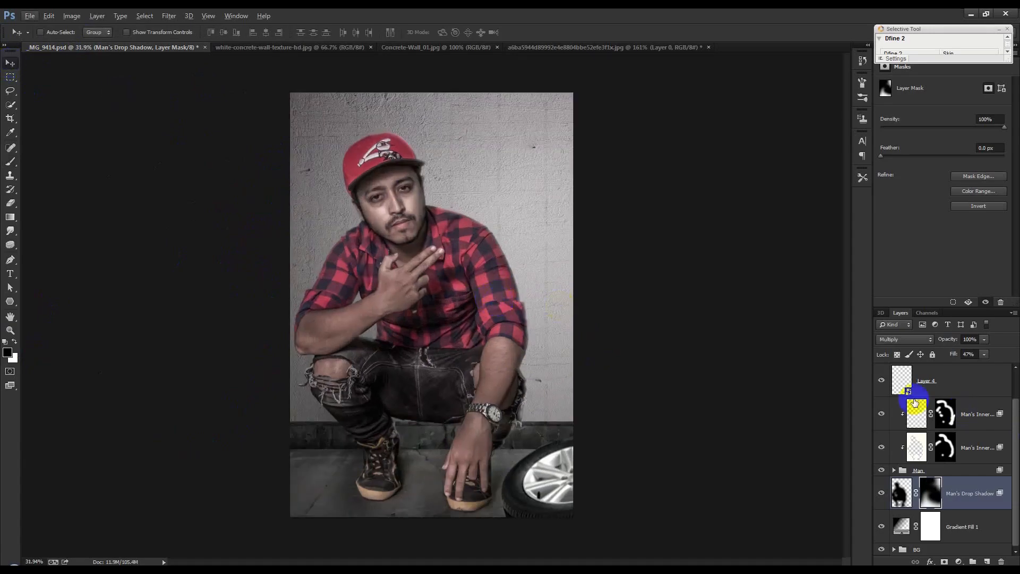
- Add a black-to-transparent Gradient Fill layer above the Levels 1 adjustment, using the Radial style with Reverse enabled
scroll(916, 398, up, 1)
click(977, 381)
click(960, 561)
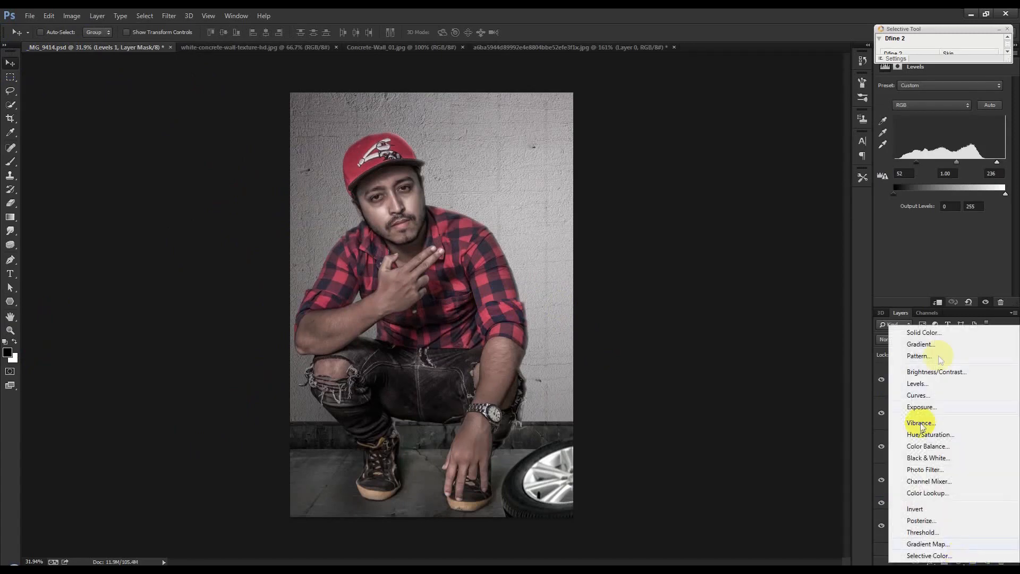
click(927, 346)
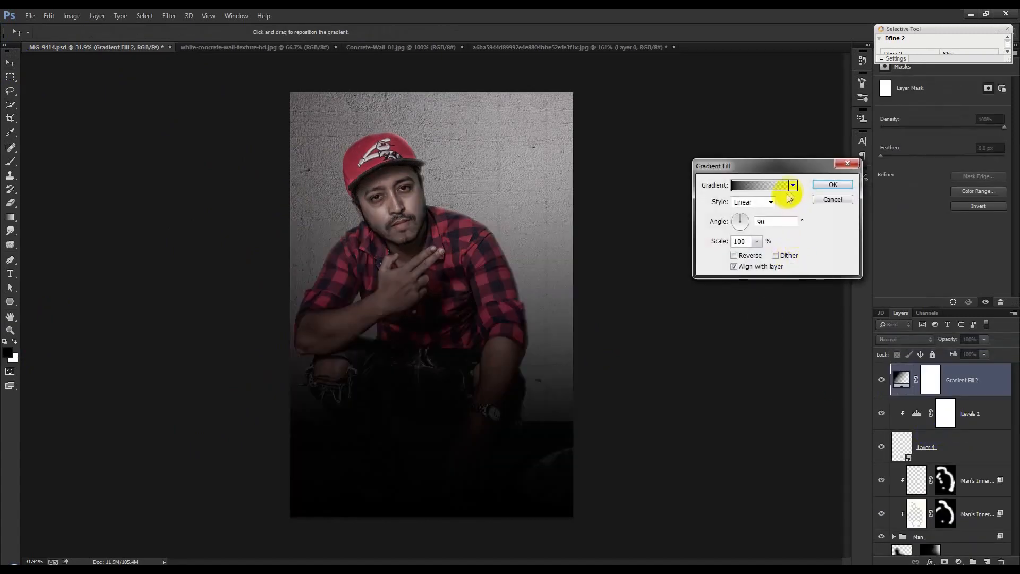
click(792, 188)
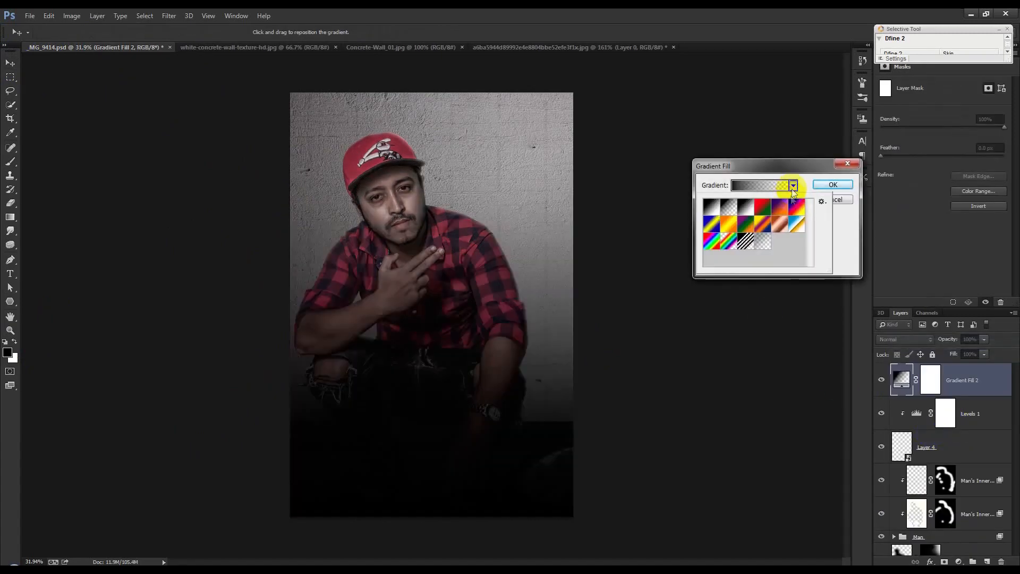
double_click(740, 211)
click(750, 202)
click(748, 211)
drag(654, 316, 645, 253)
click(734, 256)
- Reposition the radial gradient toward the wall's upper right, set its angle to 40.91° and its scale to 407%
drag(467, 303, 557, 180)
click(748, 215)
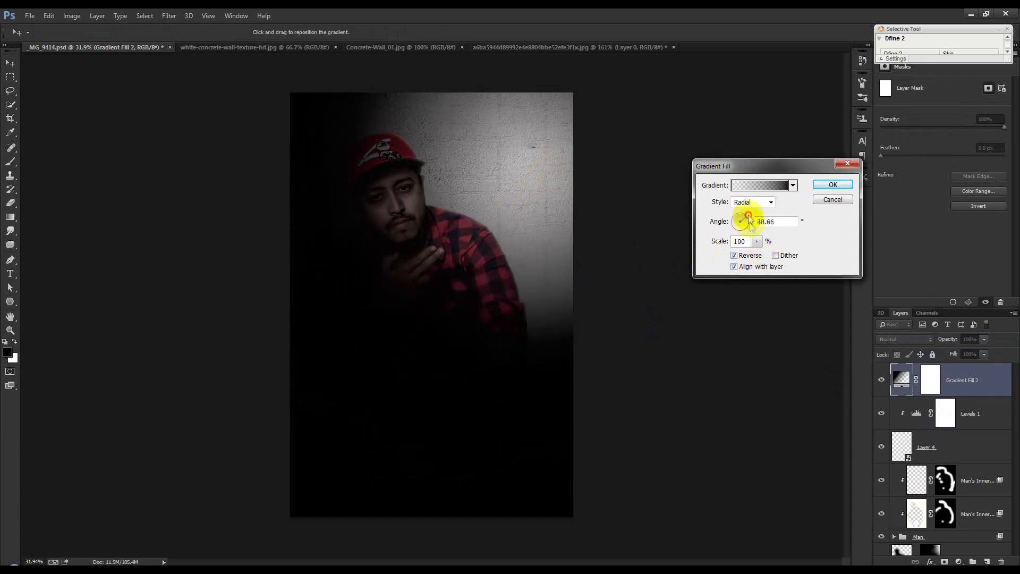
click(757, 242)
drag(756, 254, 776, 245)
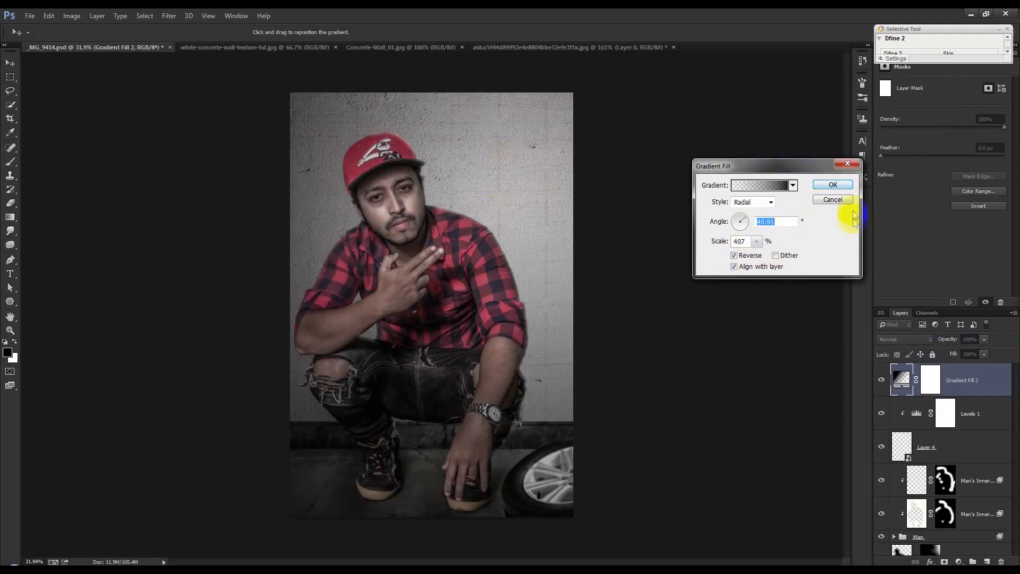
click(833, 186)
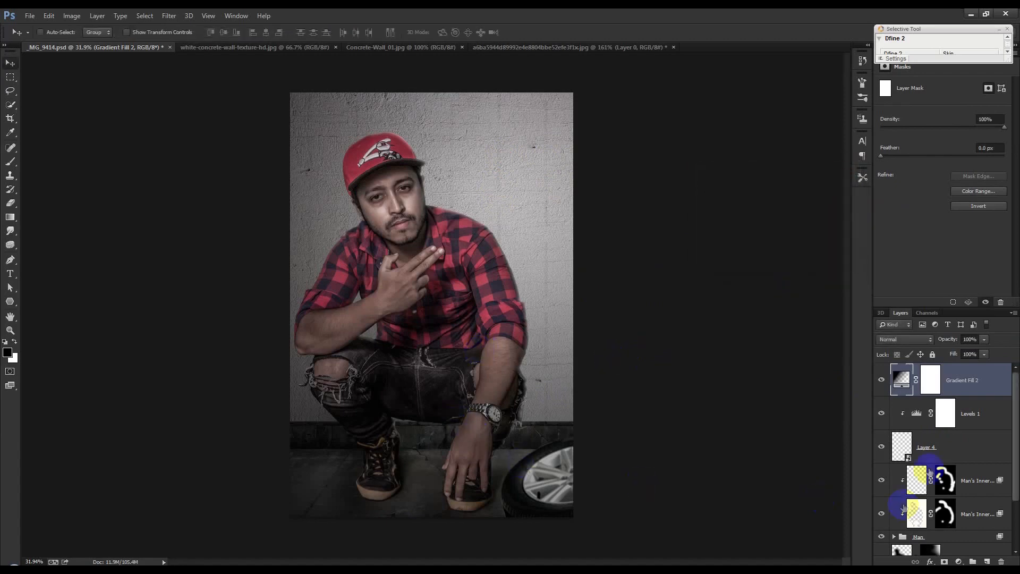
- Create a new layer above Gradient Fill 1, brush black across the floor, and reduce the layer's opacity to 43%
scroll(929, 472, down, 2)
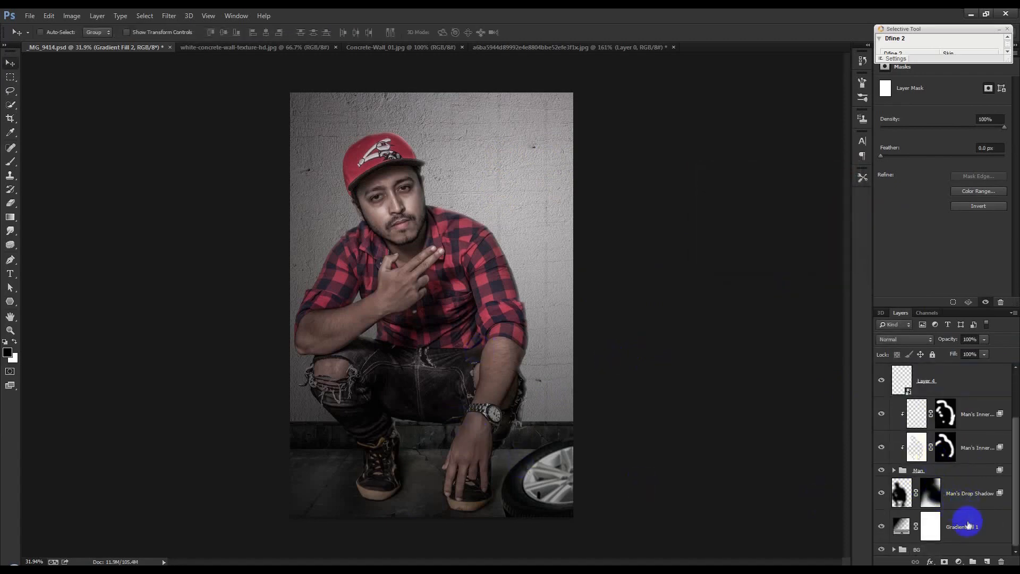
click(967, 523)
click(987, 561)
click(10, 161)
drag(337, 398, 677, 404)
drag(948, 339, 919, 341)
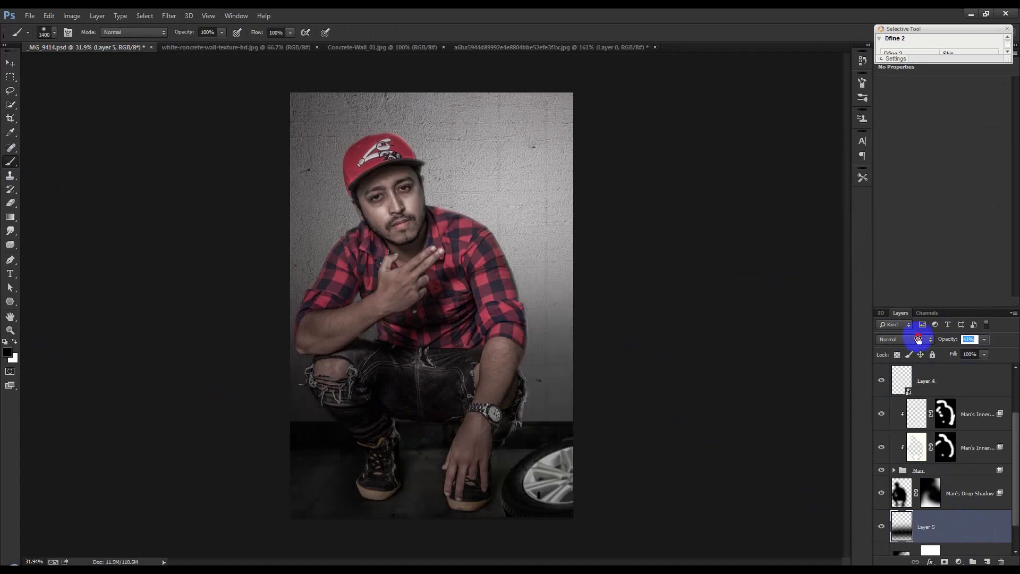
- Erase the painted black from the wall and the right side of the floor on Layer 5 with a large soft eraser
click(10, 203)
right_click(411, 283)
click(498, 359)
click(583, 22)
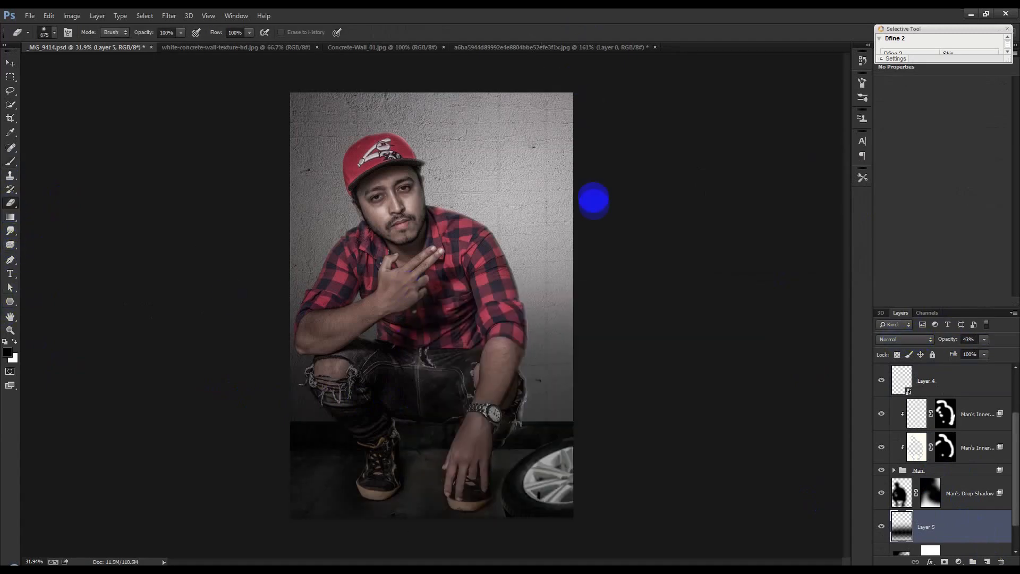
key(bracketright)
key(bracketright)
key(bracketright)
key(bracketright)
key(bracketright)
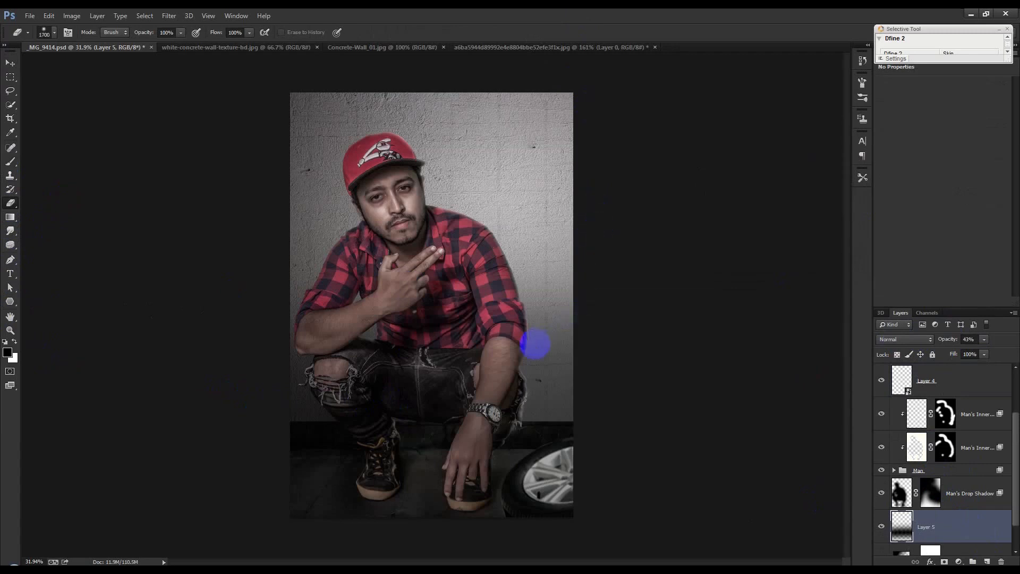
click(530, 346)
click(508, 221)
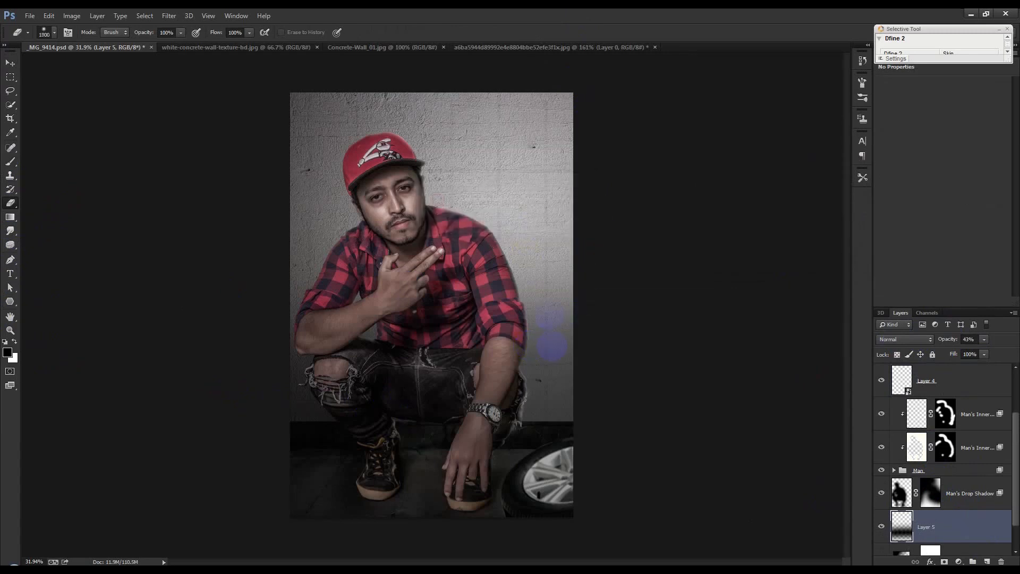
click(533, 372)
click(534, 325)
key(bracketleft)
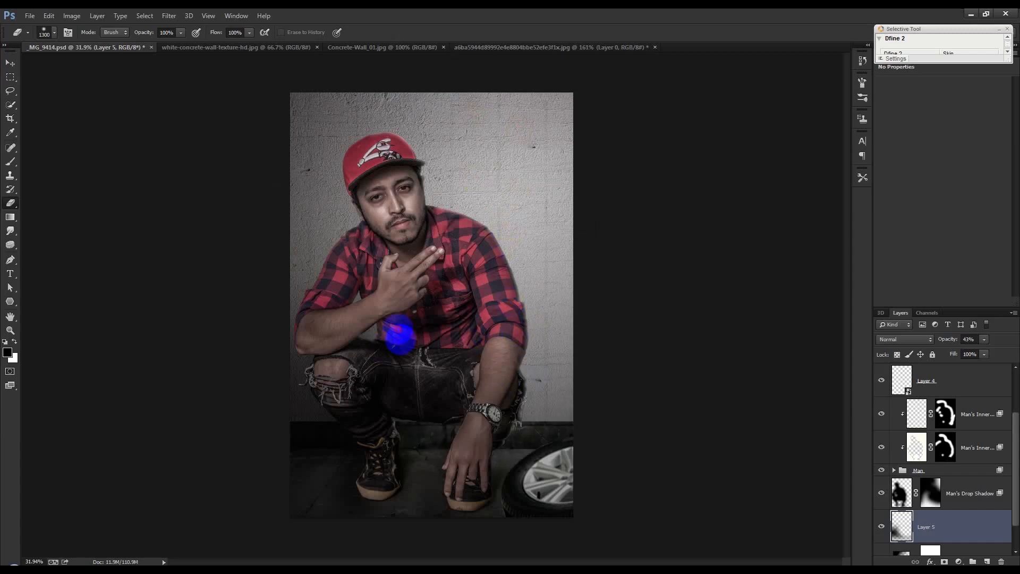
click(10, 63)
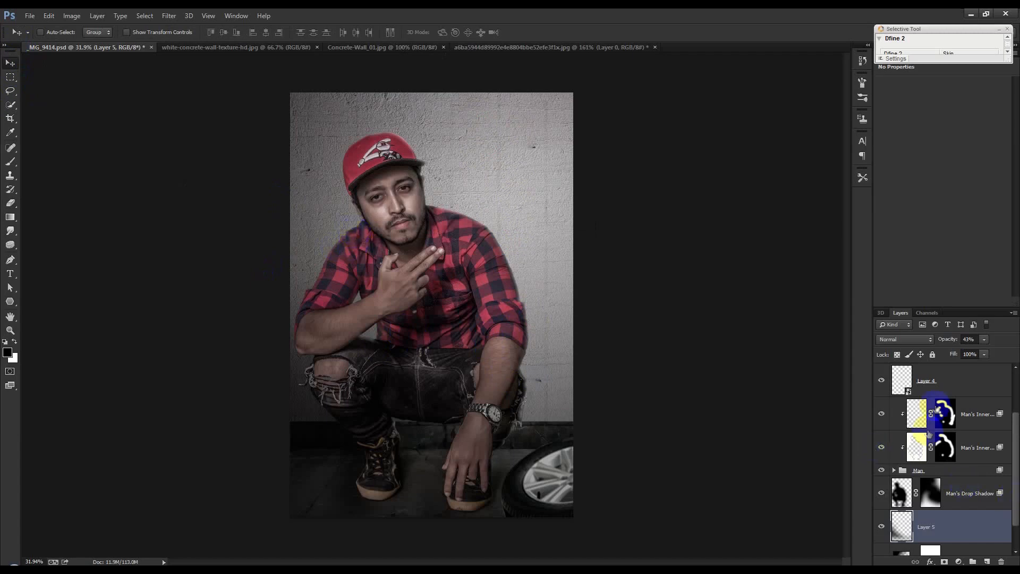
- Set the opacity of the Gradient Fill 2 layer to 87%
scroll(943, 415, up, 2)
click(960, 375)
click(940, 340)
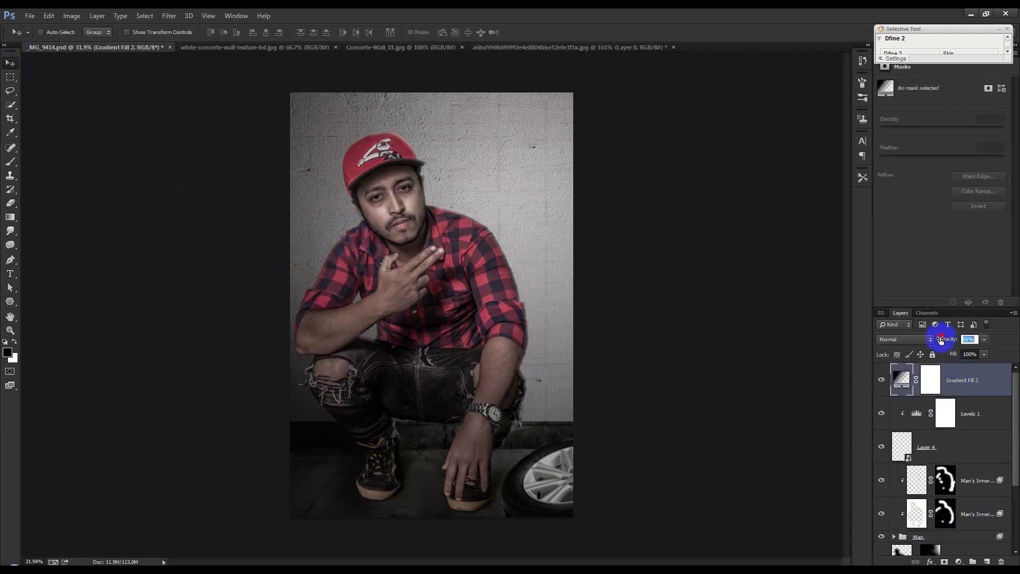
text(87)
key(Return)
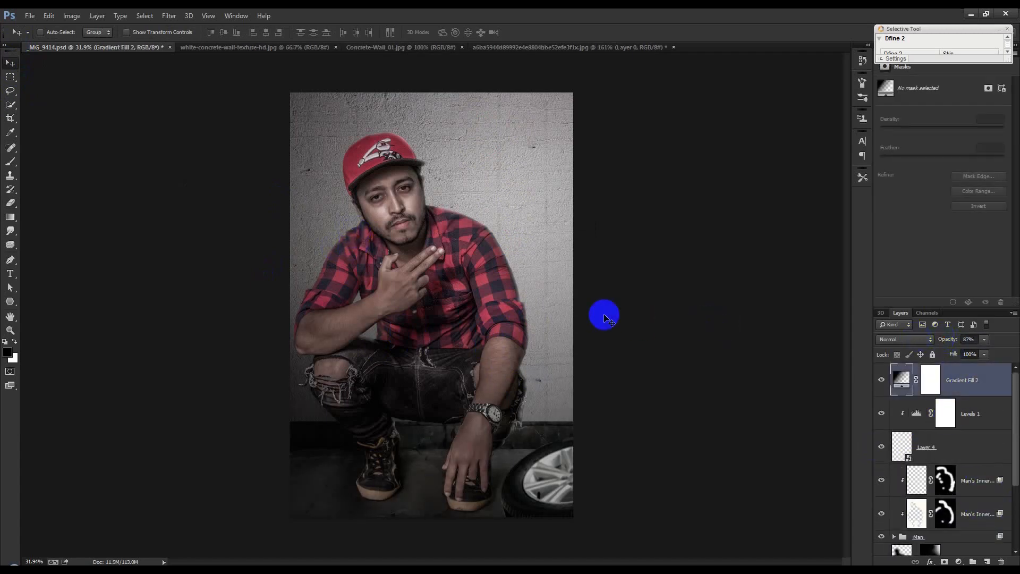
scroll(604, 319, up, 1)
click(481, 420)
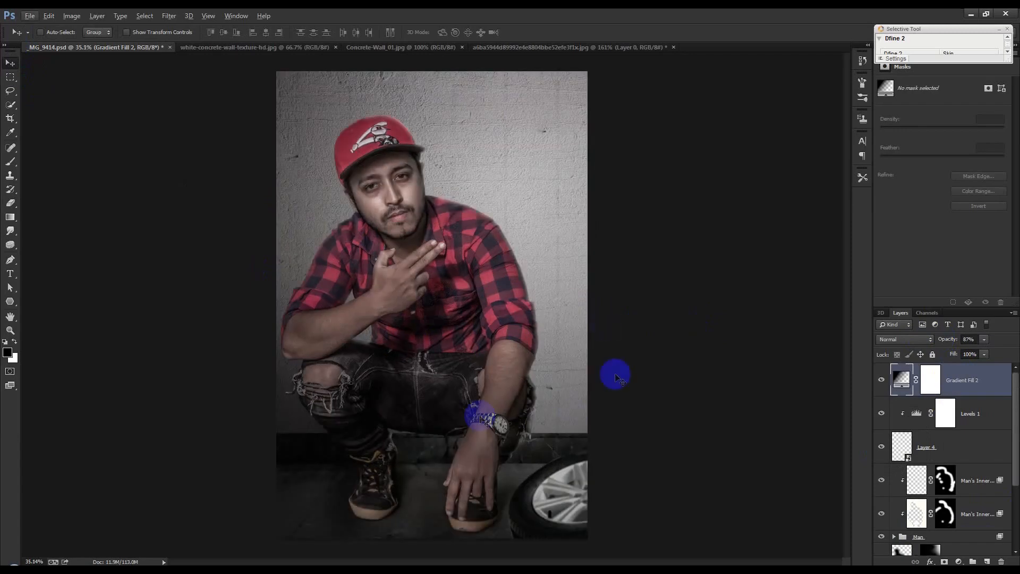
scroll(561, 394, down, 1)
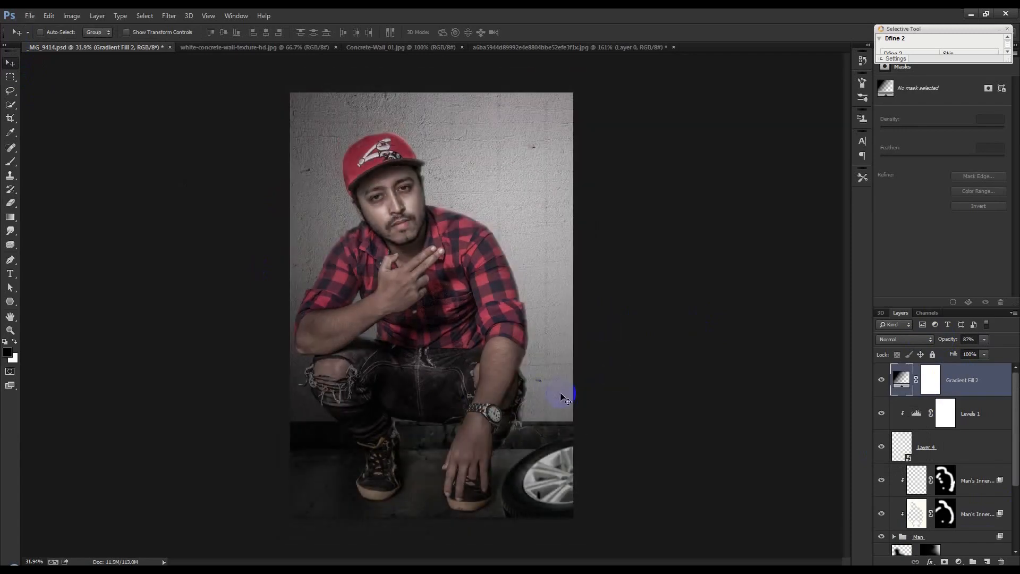
- Create a new top layer and fill it with the merged RGB image of _MG_9414.psd using Apply Image
click(987, 560)
click(72, 16)
click(147, 176)
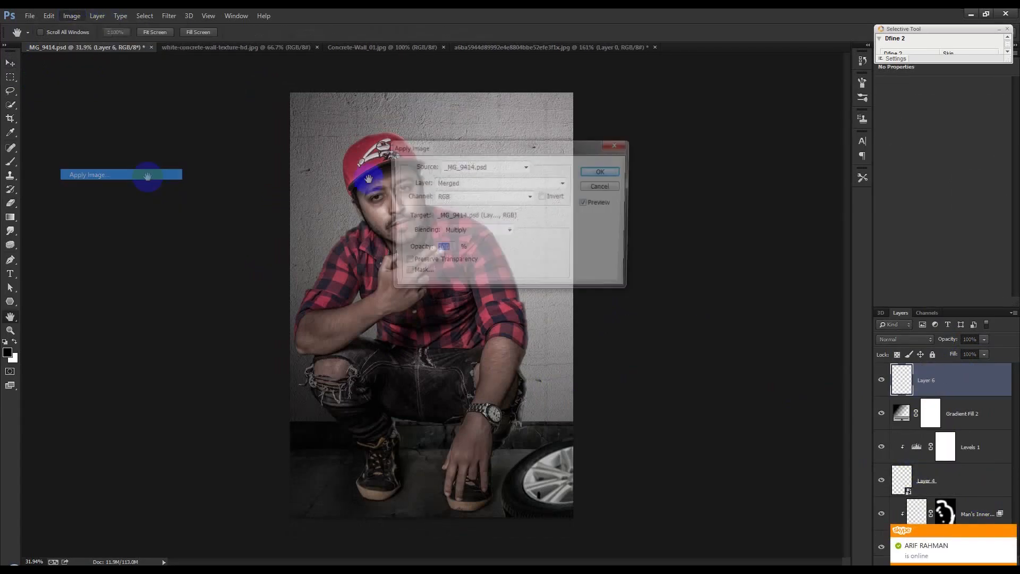
click(599, 171)
key(v)
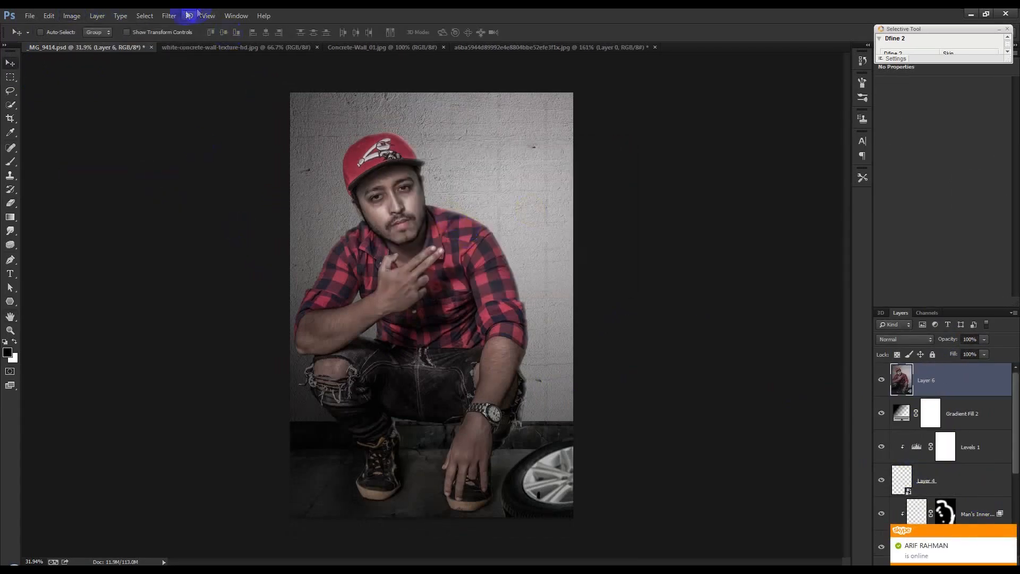
- Open the Camera Raw filter on the merged layer and set Clarity +43, Highlights -61, Shadows +75, Whites +33, Blacks +13, Contrast +16 and Exposure +0.20
click(169, 16)
click(194, 80)
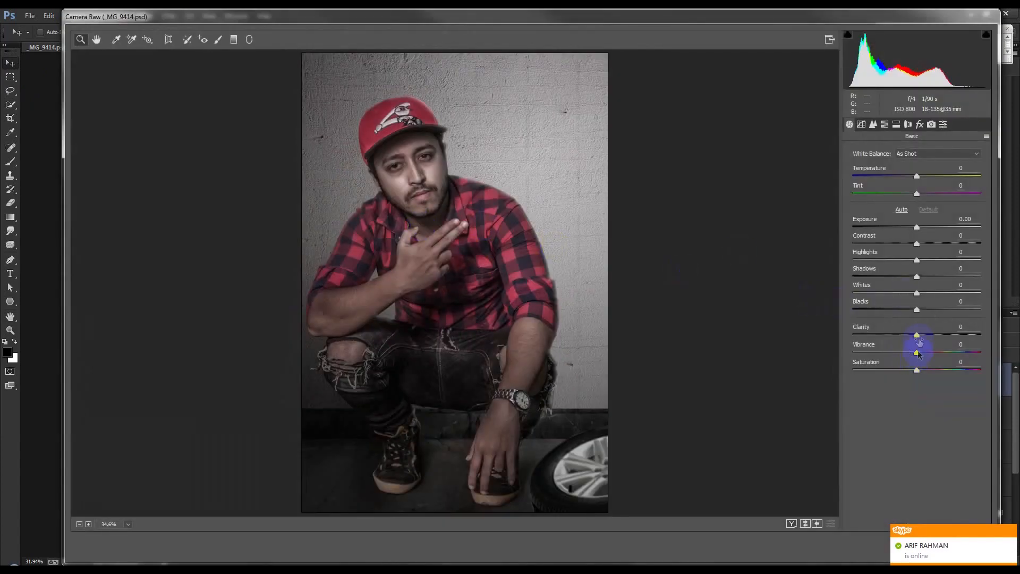
drag(918, 336, 935, 337)
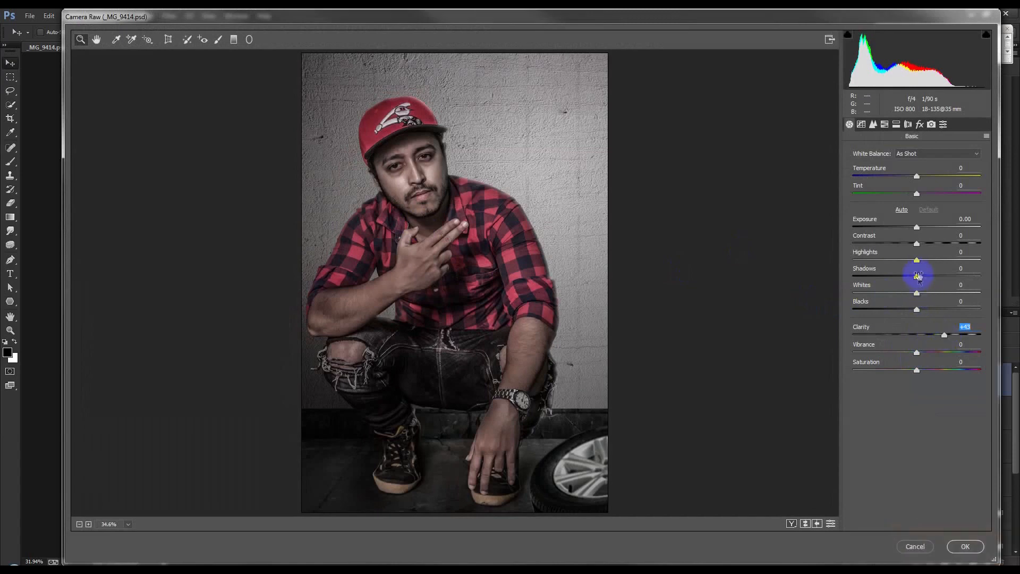
drag(917, 260, 964, 280)
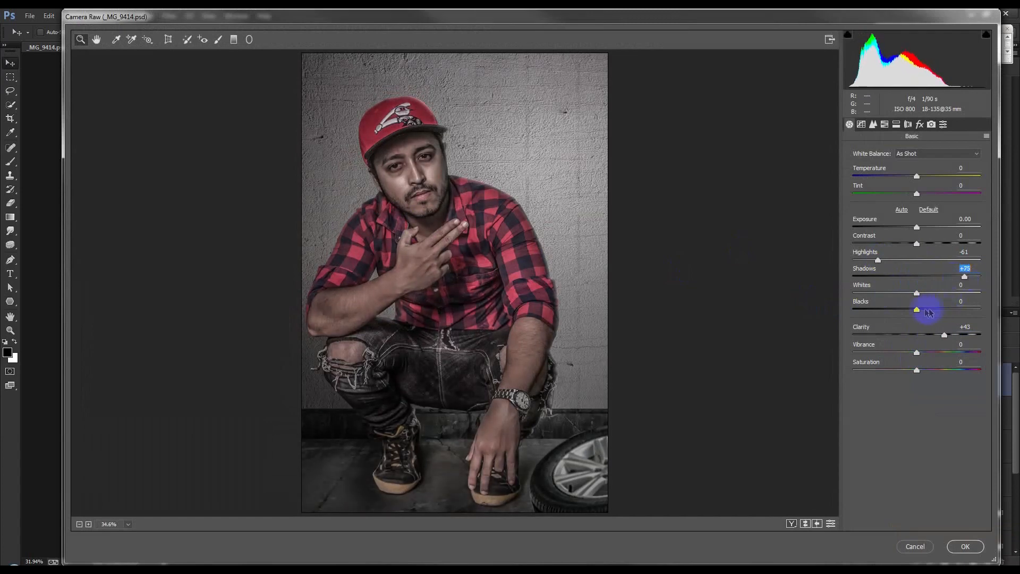
drag(918, 311, 939, 298)
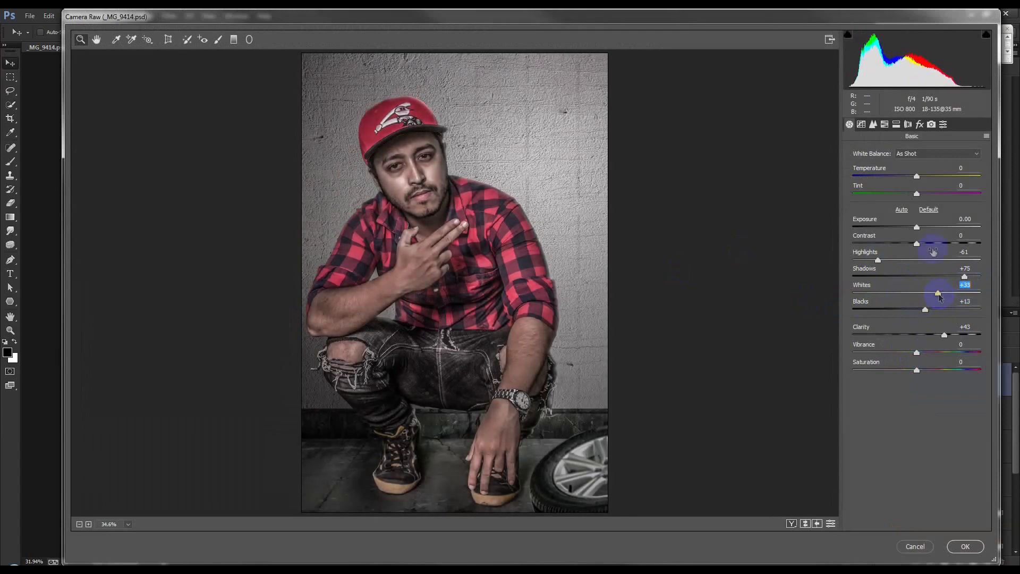
mouse_move(920, 246)
mouse_down()
mouse_move(935, 244)
mouse_move(919, 228)
mouse_up()
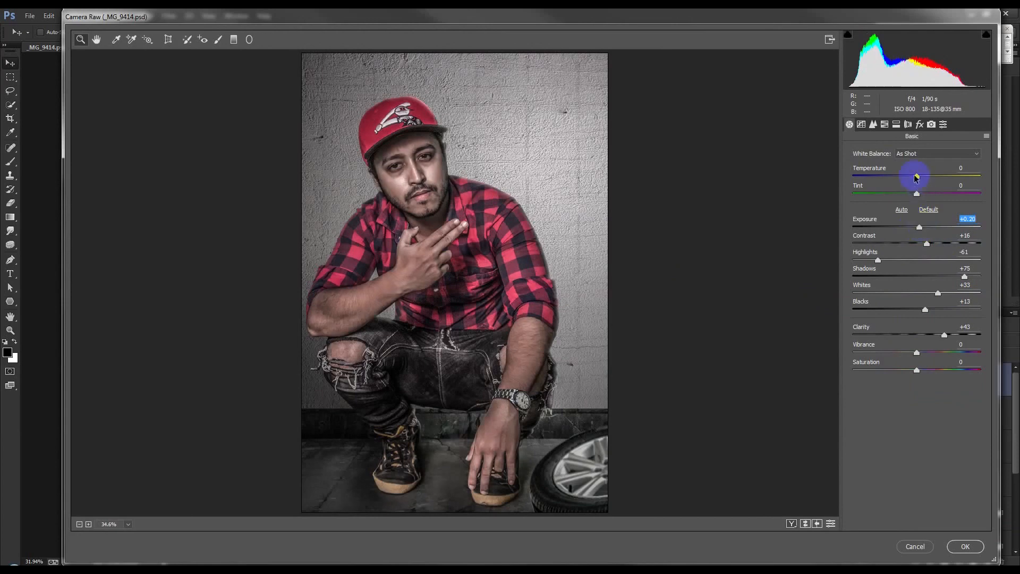
- Adjust the parametric tone curve to Highlights -12, Lights +8, Darks -14 and Shadows about -13
click(862, 125)
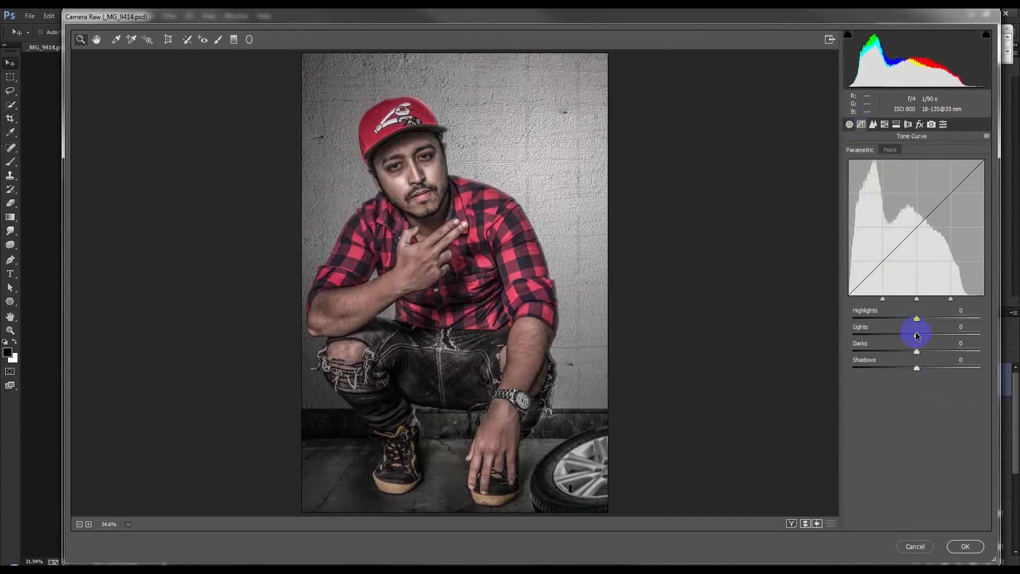
mouse_move(917, 335)
mouse_down()
mouse_move(900, 350)
mouse_move(910, 353)
mouse_move(909, 320)
mouse_up()
mouse_move(917, 374)
mouse_down()
mouse_move(892, 368)
mouse_move(909, 366)
mouse_up()
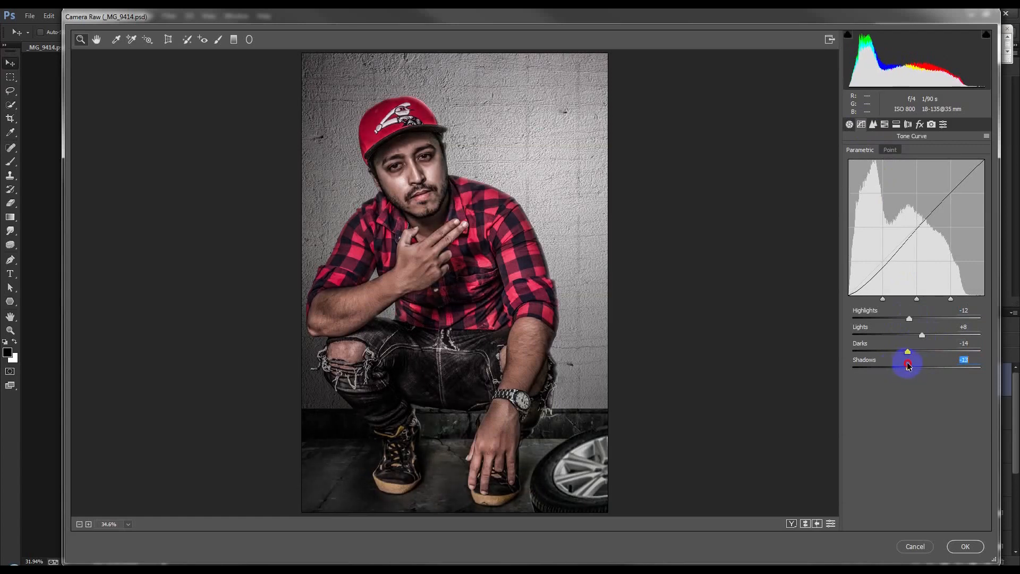
- Adjust the Post Crop Vignetting amount very slightly and raise the Dehaze amount a little in the Camera Raw effects
click(919, 124)
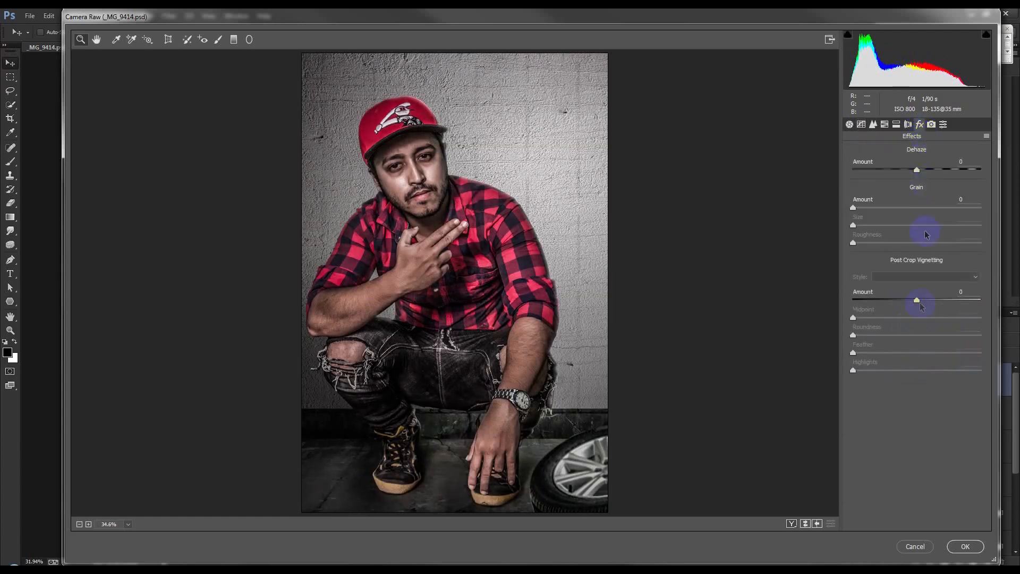
mouse_move(917, 301)
mouse_down()
mouse_move(904, 300)
mouse_move(917, 300)
mouse_up()
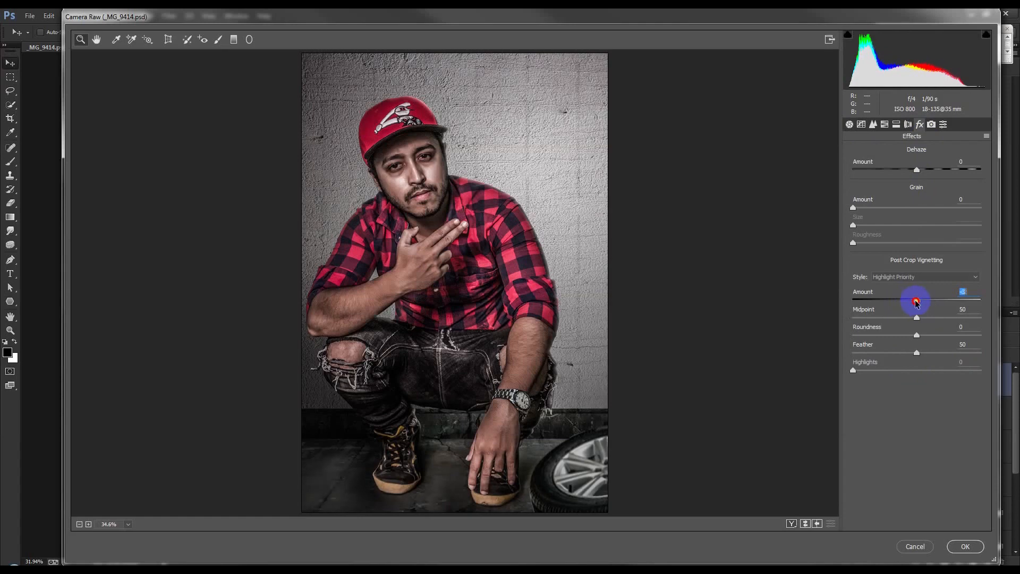
drag(916, 170, 921, 176)
- Keep Sharpening at 0, set Luminance noise reduction to 3, and return to the Basic adjustments
click(872, 125)
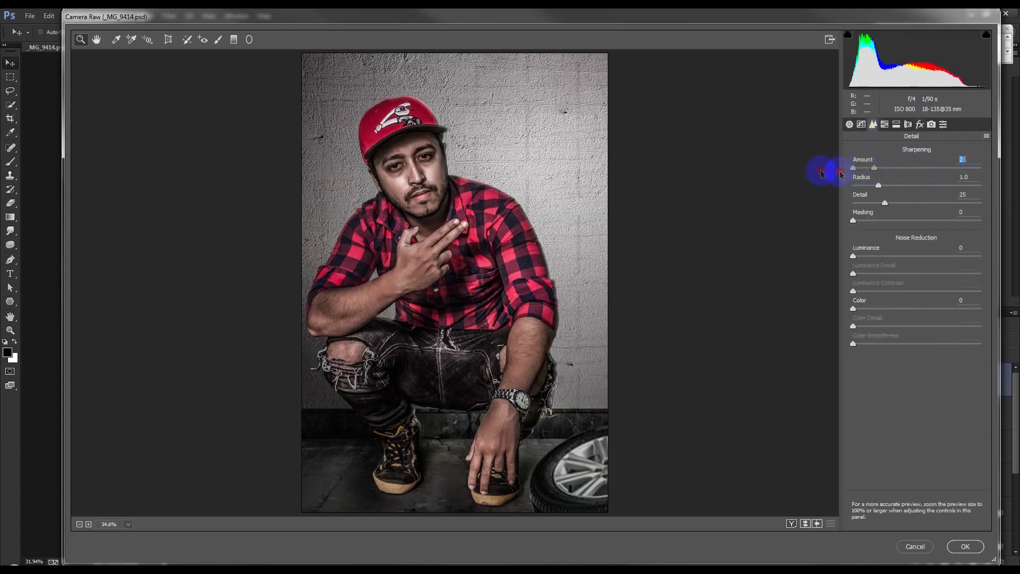
drag(858, 259, 797, 262)
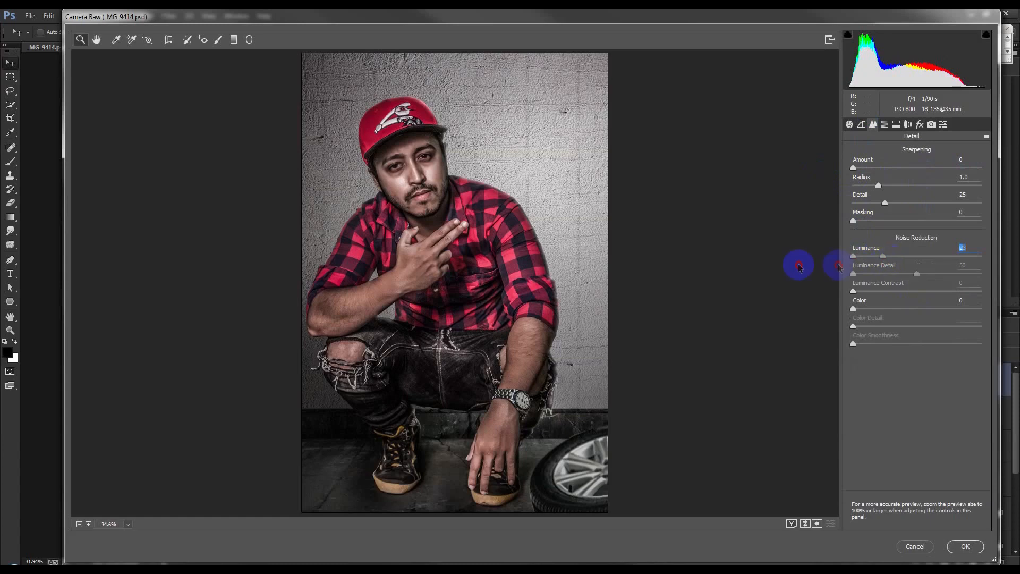
drag(854, 259, 856, 261)
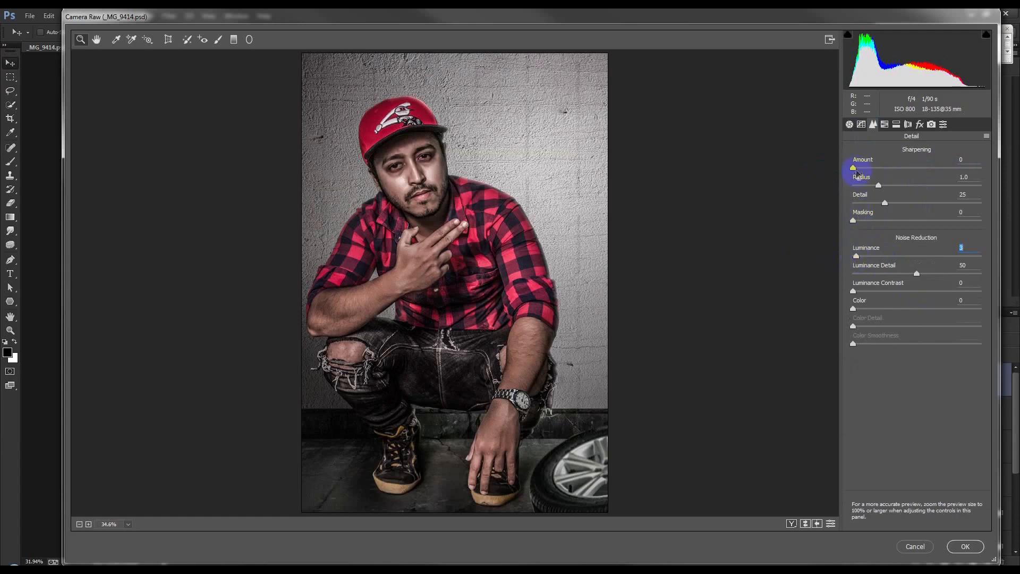
click(853, 127)
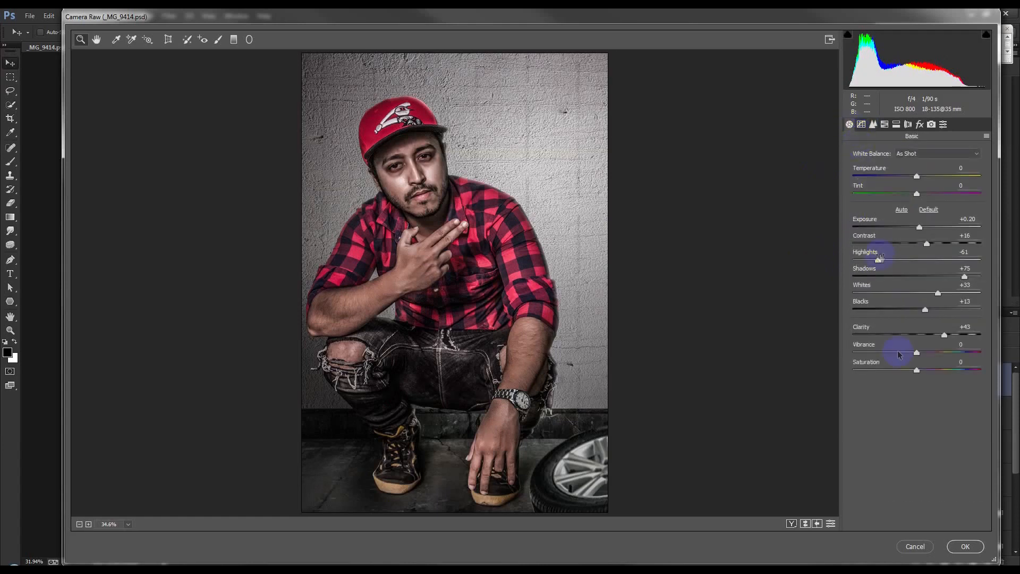
- Lower the Vibrance to mute the portrait's colours, apply the Camera Raw filter, and save the document
drag(915, 353, 872, 355)
click(965, 546)
click(522, 228)
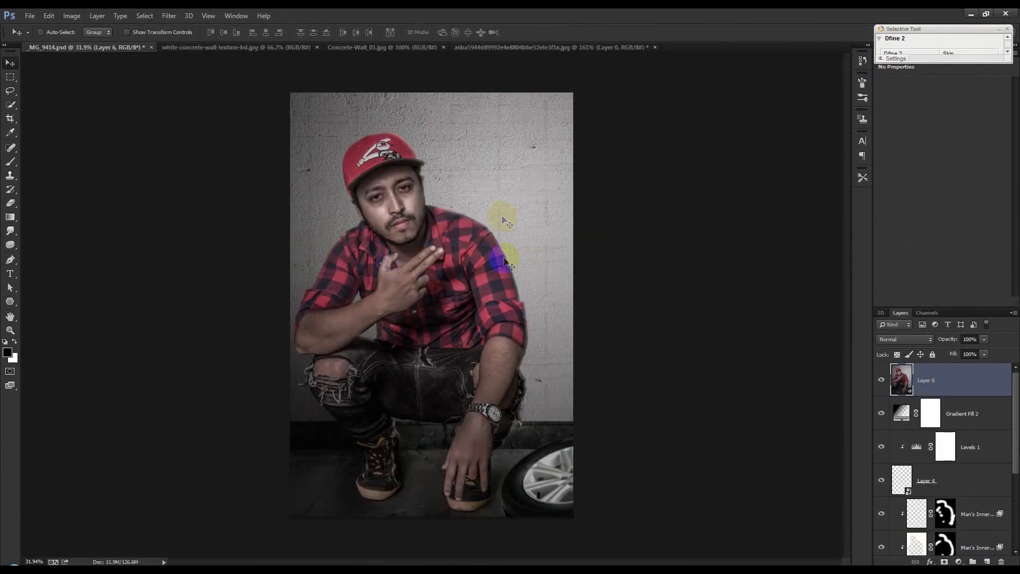
key(ctrl+s)
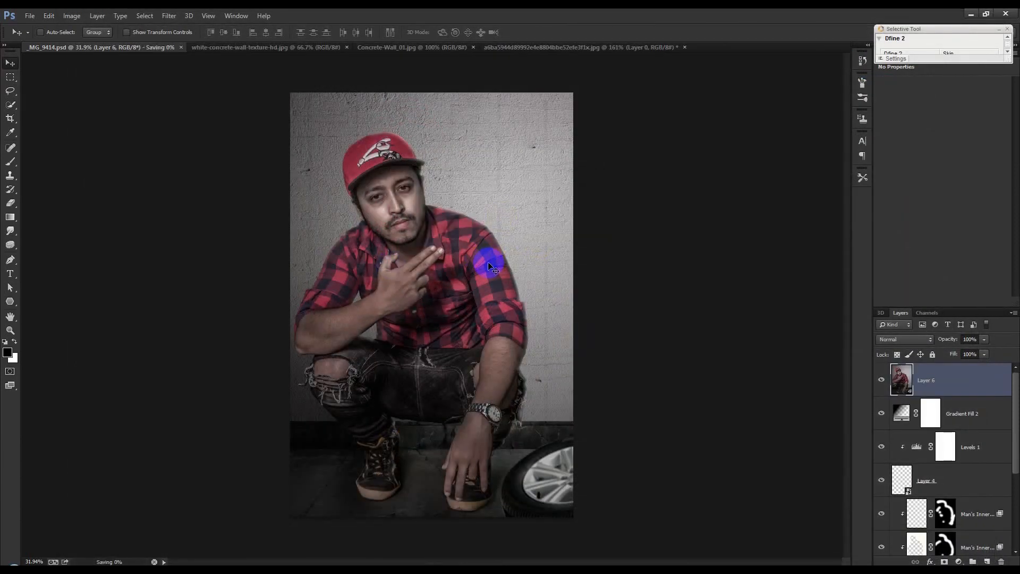
- Close the two concrete wall images and the tire image, discarding the changes to the tire file
click(281, 47)
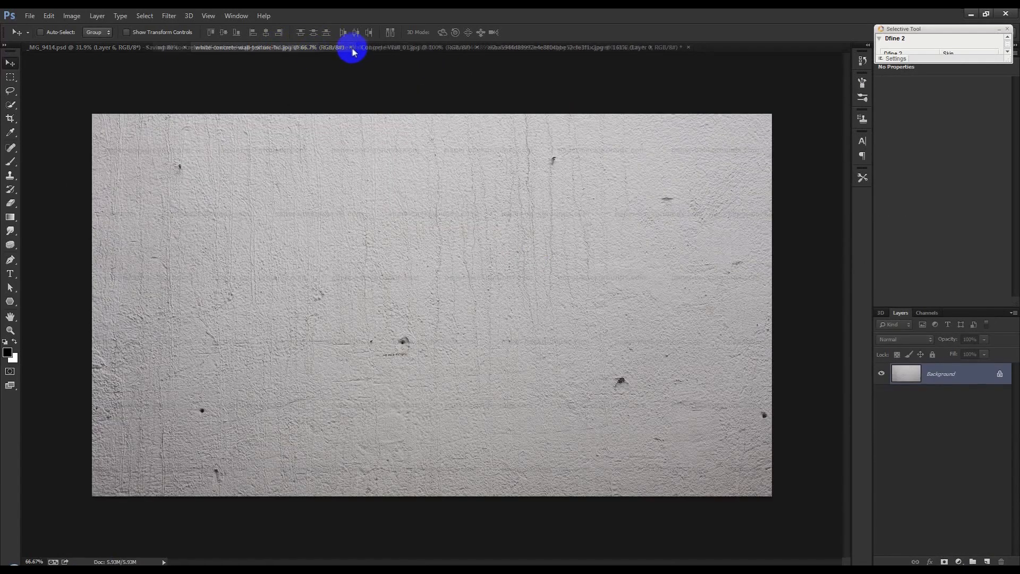
click(352, 48)
click(314, 48)
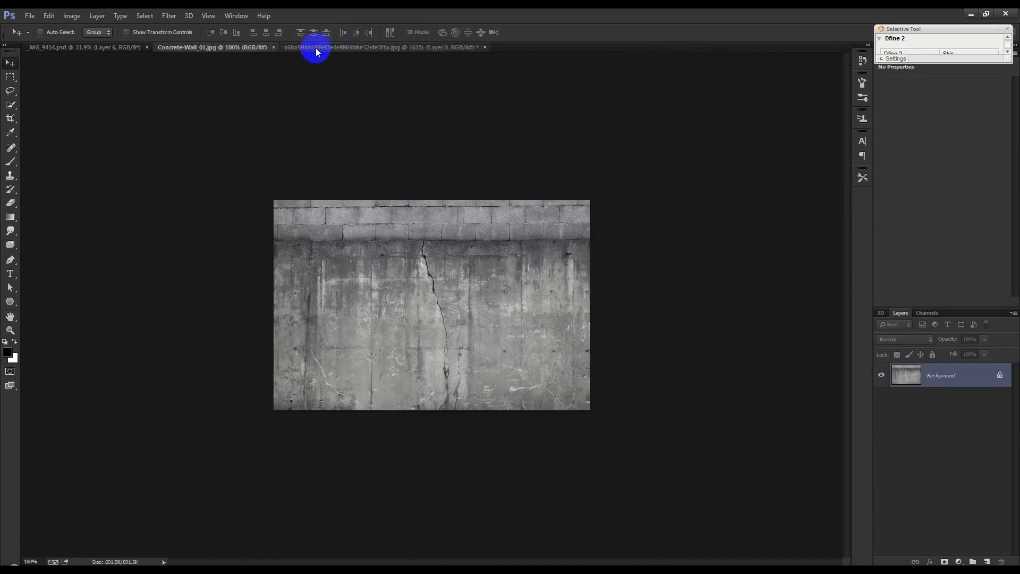
click(274, 47)
click(274, 46)
click(359, 47)
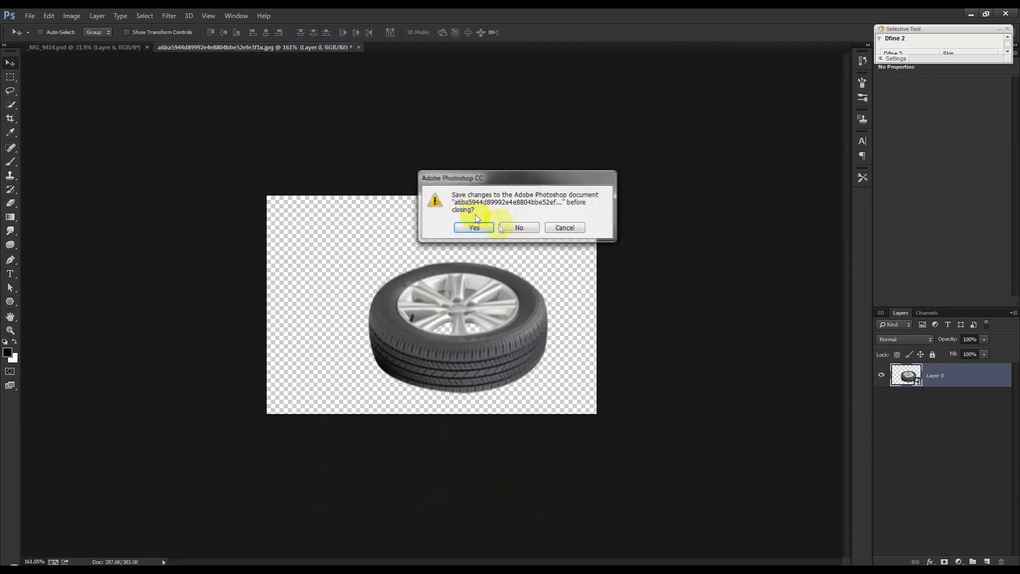
click(519, 227)
- Reopen the Camera Raw filter on Layer 6 and set Contrast +31, Highlights +13, Shadows +28, Whites +38, Blacks +49, Clarity +59 and Vibrance -12
scroll(621, 452, up, 1)
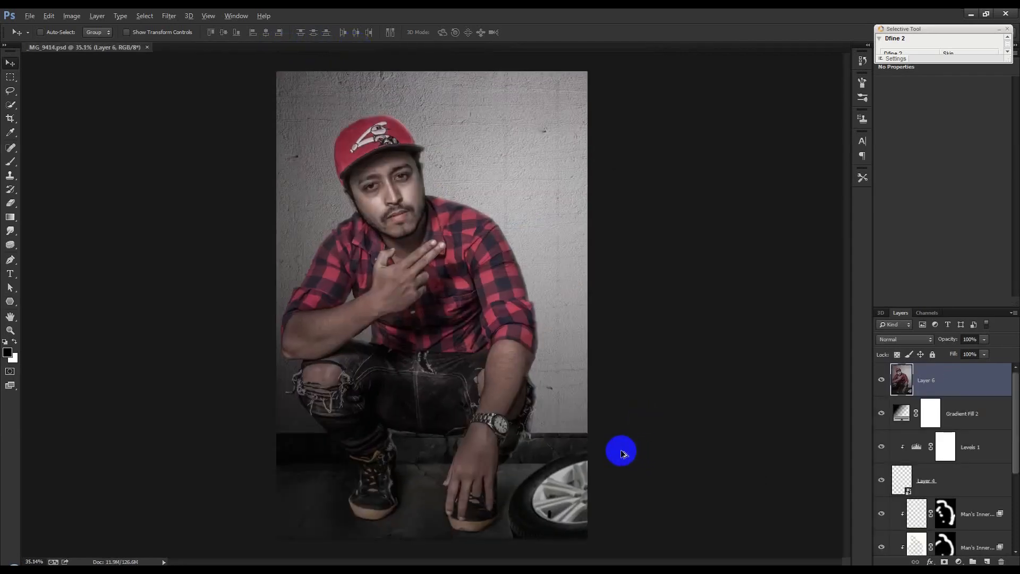
scroll(622, 452, down, 1)
scroll(622, 451, up, 1)
click(169, 16)
click(182, 80)
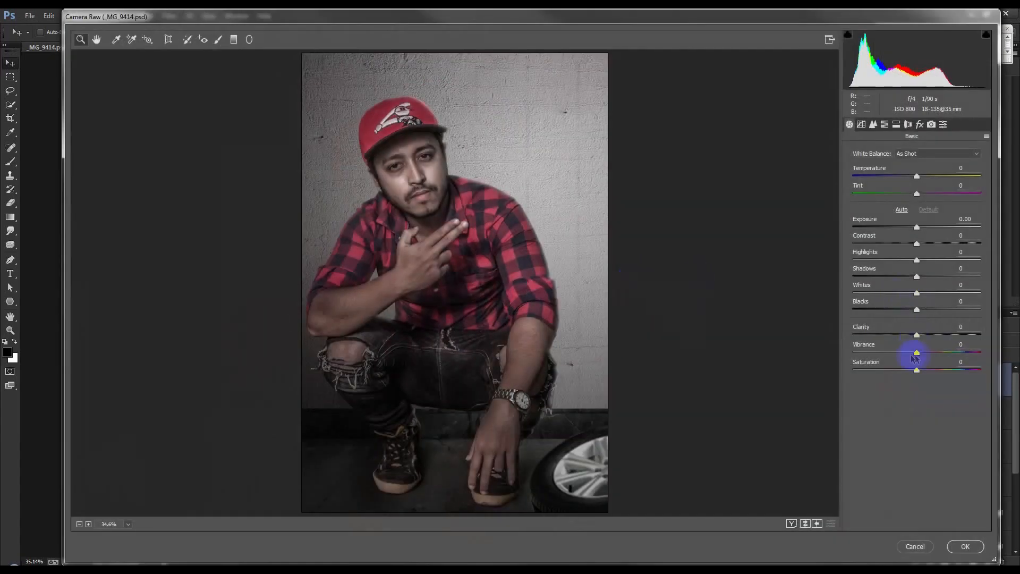
drag(914, 358, 934, 243)
drag(892, 354, 914, 354)
mouse_move(916, 235)
mouse_down()
mouse_move(934, 233)
mouse_move(921, 234)
mouse_up()
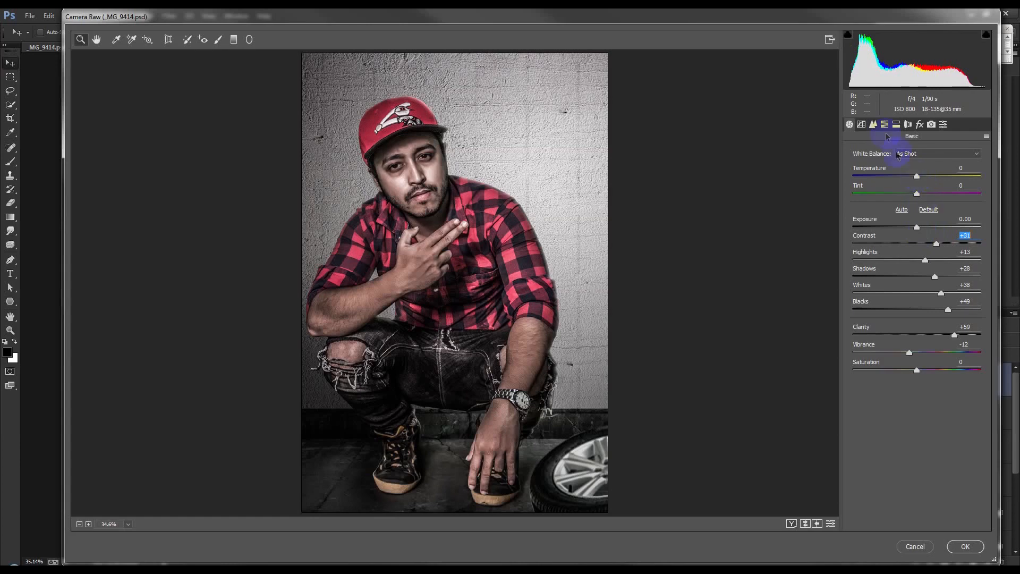
- Set the Sharpening Amount to 12 and Luminance noise reduction to 3, adjust the tone curve, and apply the Camera Raw filter
click(873, 126)
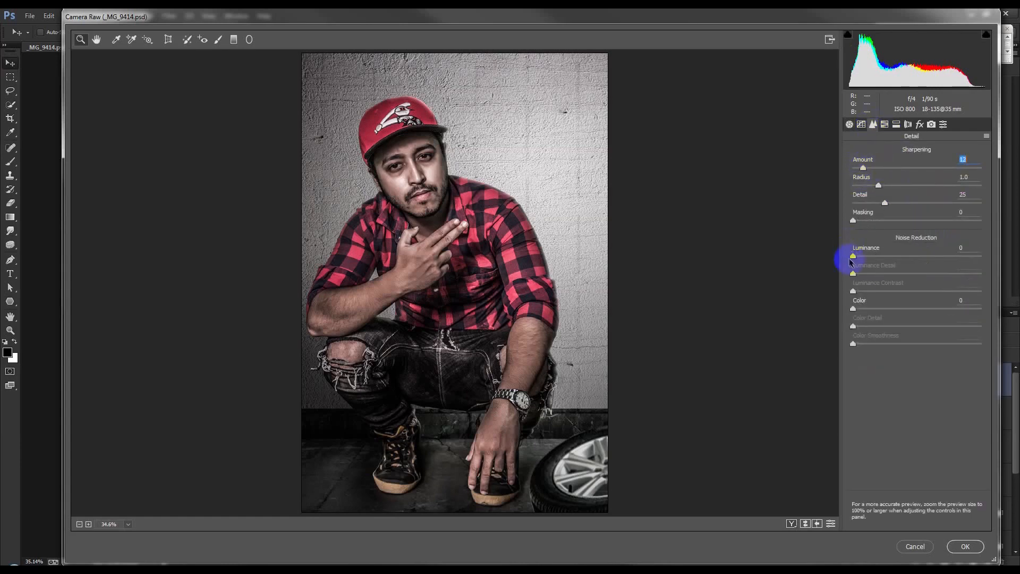
drag(854, 259, 857, 259)
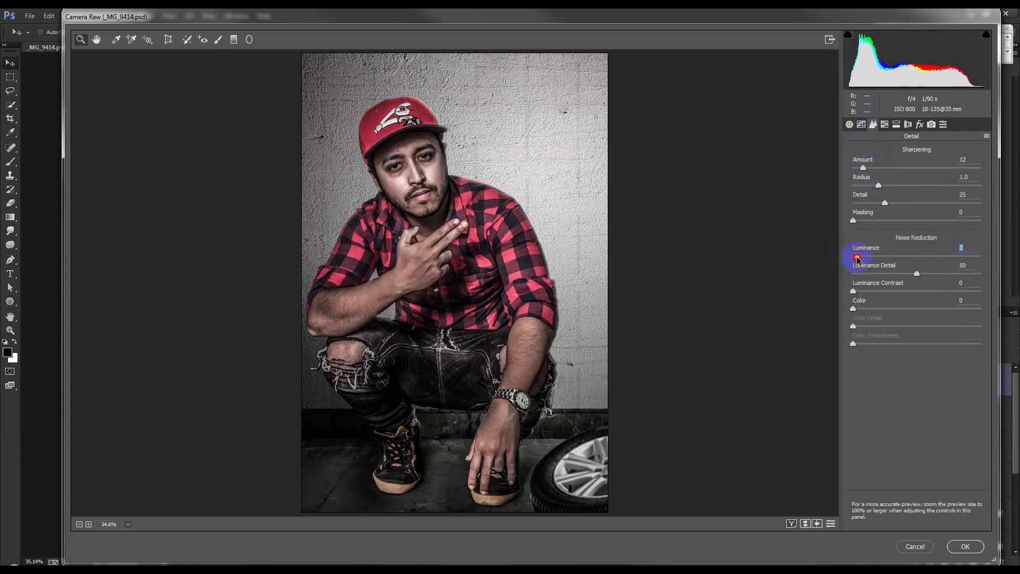
click(861, 124)
mouse_move(914, 337)
mouse_down()
mouse_move(941, 336)
mouse_move(909, 351)
mouse_up()
click(969, 544)
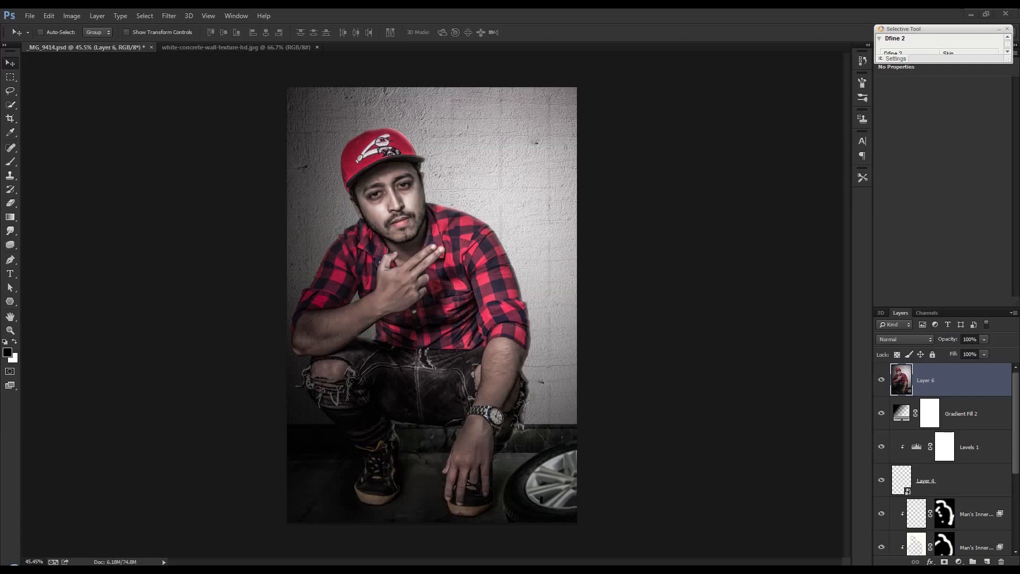
- Place the "Smile." quote image above Layer 6, shifted toward the portrait's upper right, and blend it with Multiply
drag(951, 274, 519, 146)
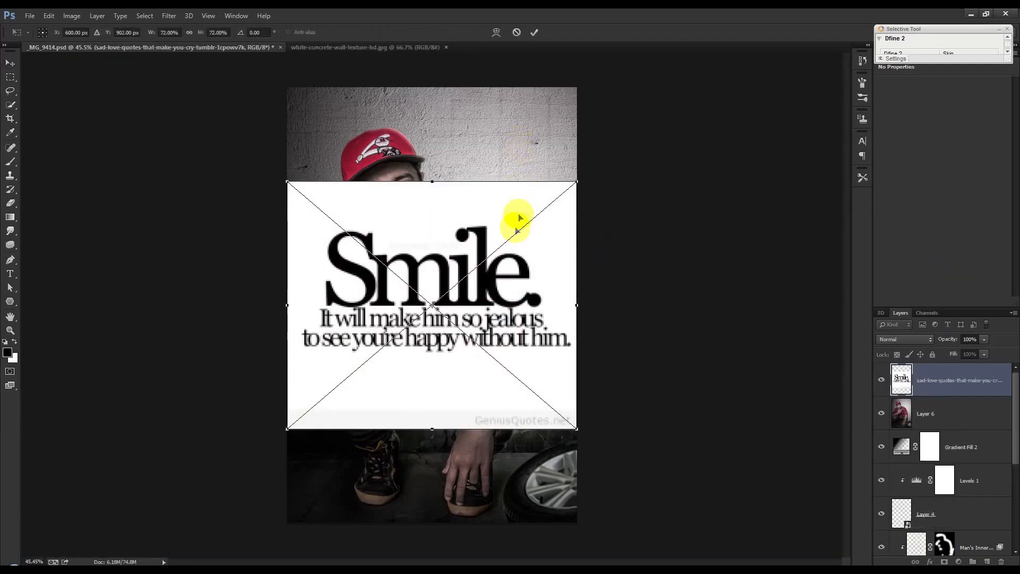
drag(520, 214, 551, 103)
click(535, 35)
click(898, 339)
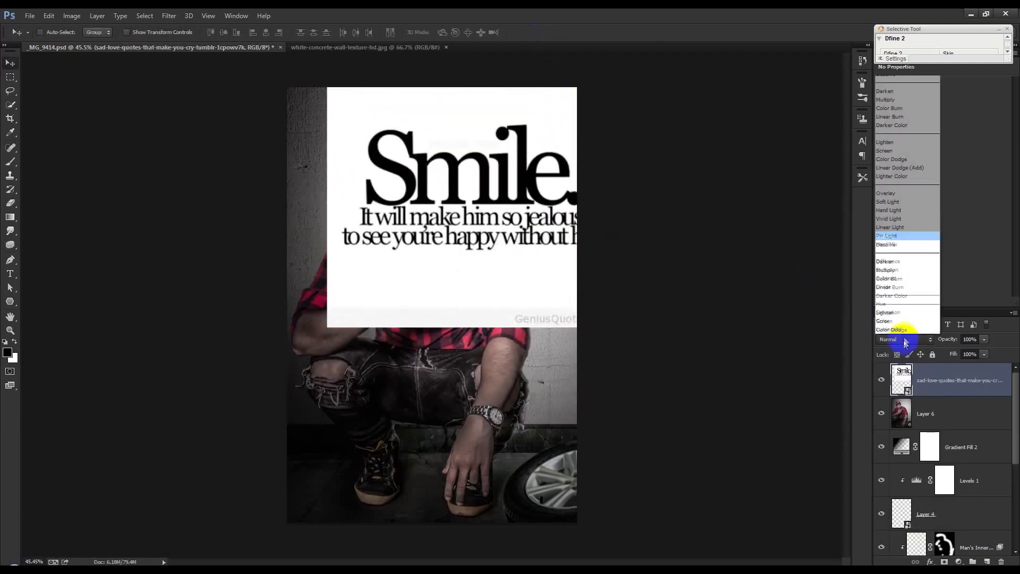
click(885, 100)
- Scale the "Smile." quote down to fit the wall area beside the man's cap
drag(488, 196, 562, 215)
key(ctrl+t)
drag(690, 311, 580, 232)
click(535, 32)
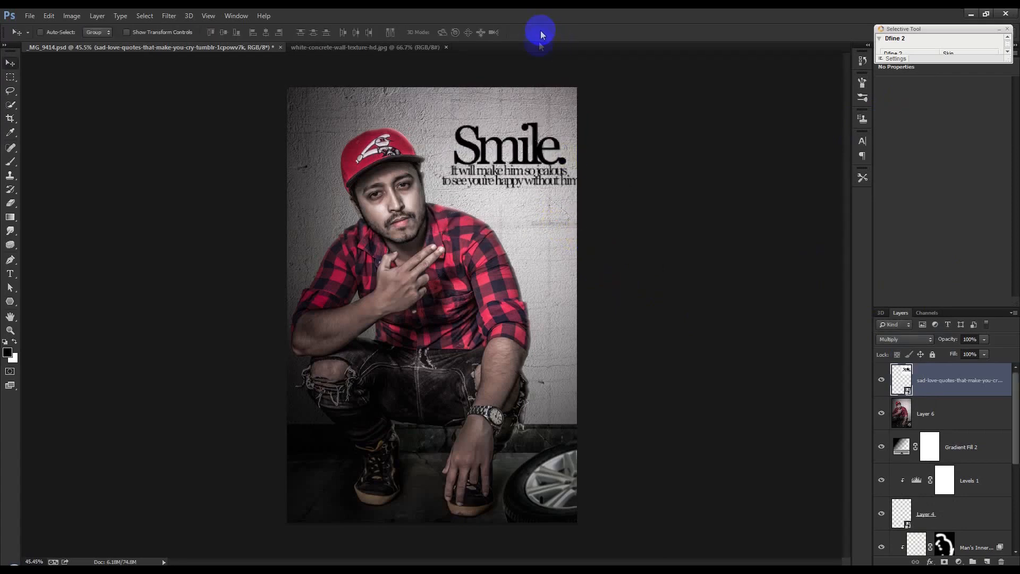
- Lower the "Smile." quote's opacity to 35% and enlarge it to about 86%, spanning the wall behind the man's head
drag(940, 343, 907, 335)
mouse_move(682, 299)
mouse_down()
mouse_move(681, 288)
mouse_move(683, 301)
mouse_up()
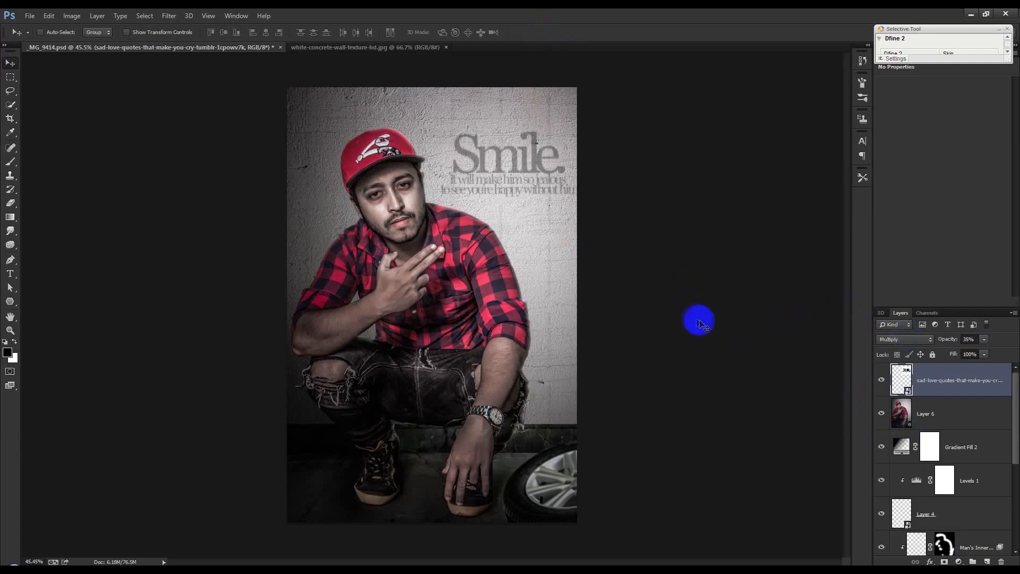
key(ctrl+t)
drag(587, 237, 648, 253)
drag(674, 69, 645, 95)
drag(600, 183, 502, 157)
drag(542, 284, 497, 157)
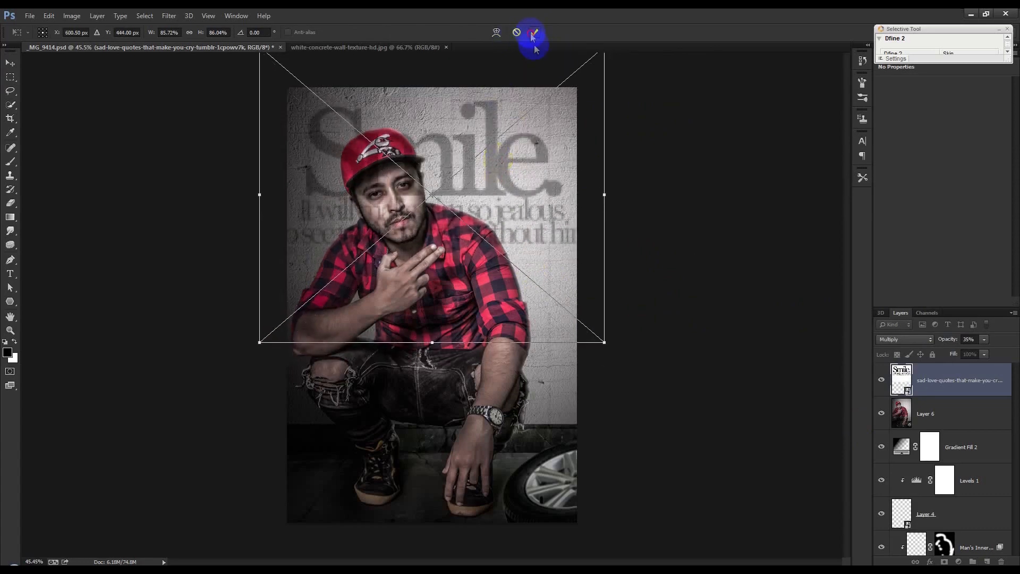
click(532, 33)
- Mask the man out of the "Smile." quote layer, using the silhouette mask of Layer 0 copy in the Man group
scroll(965, 437, down, 5)
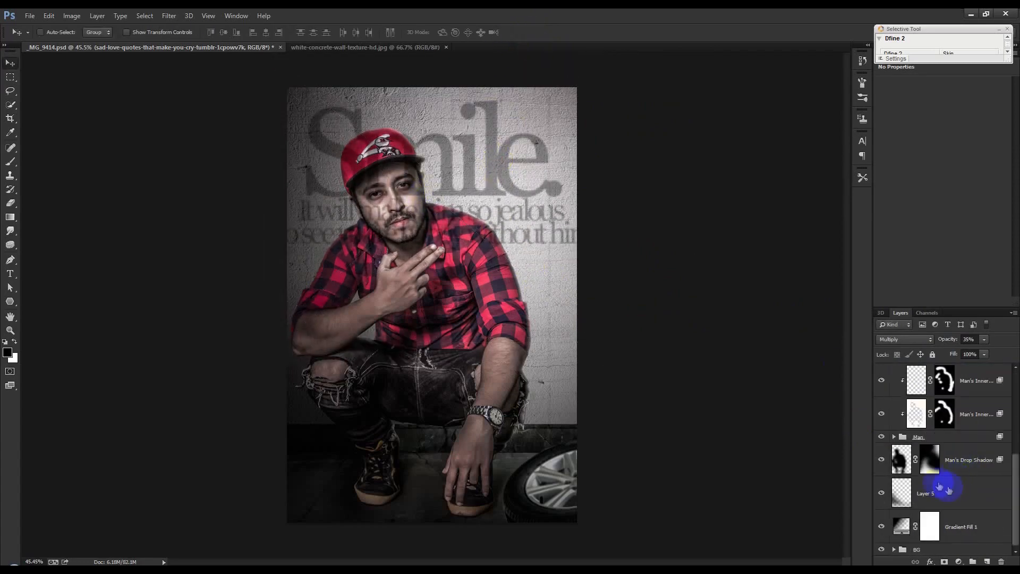
click(895, 437)
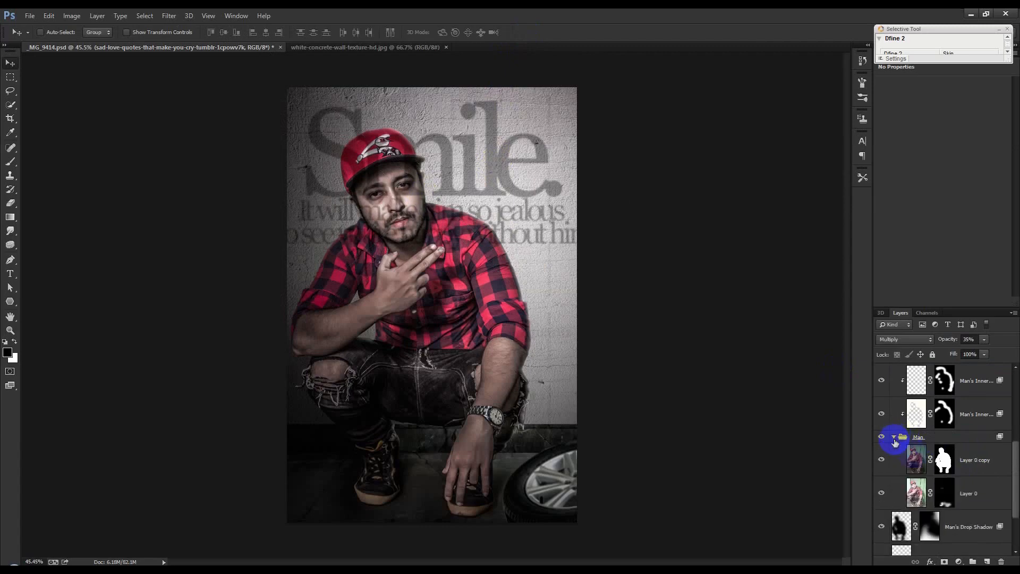
ctrl+click(944, 463)
scroll(956, 425, up, 5)
click(936, 382)
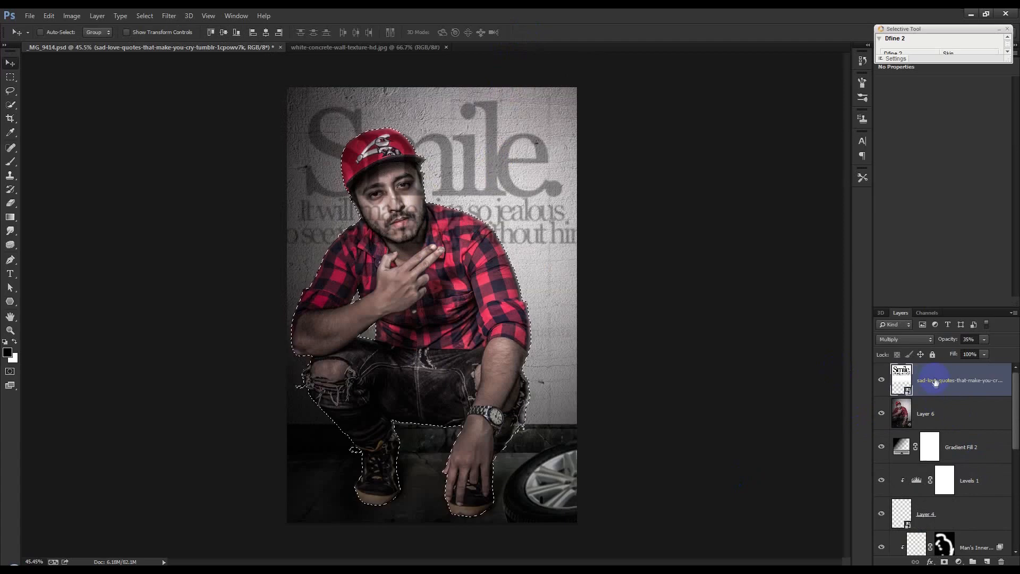
click(944, 562)
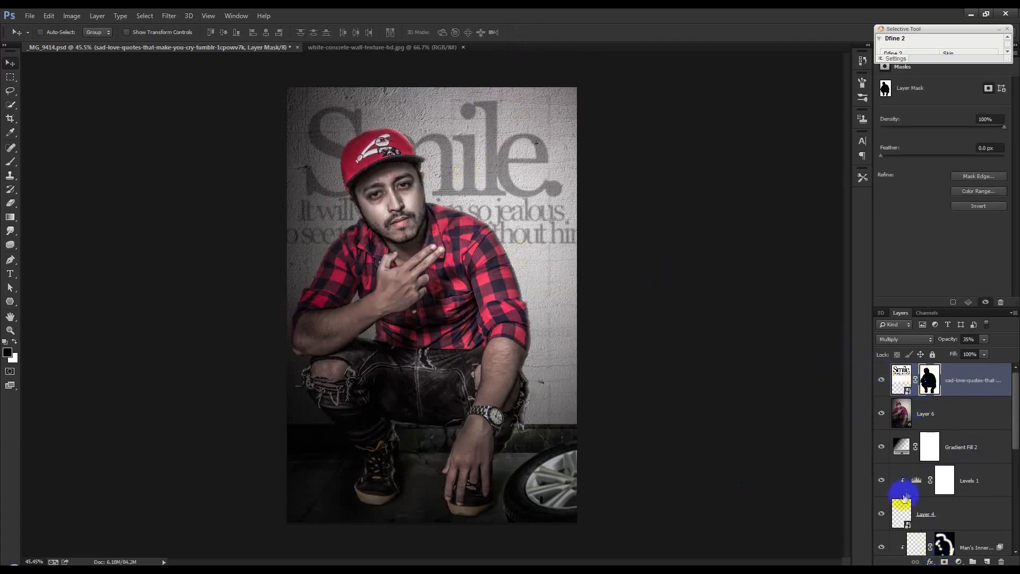
- Collapse the Man group and reduce the "Smile." quote layer's opacity to 31%
scroll(904, 496, down, 4)
click(892, 469)
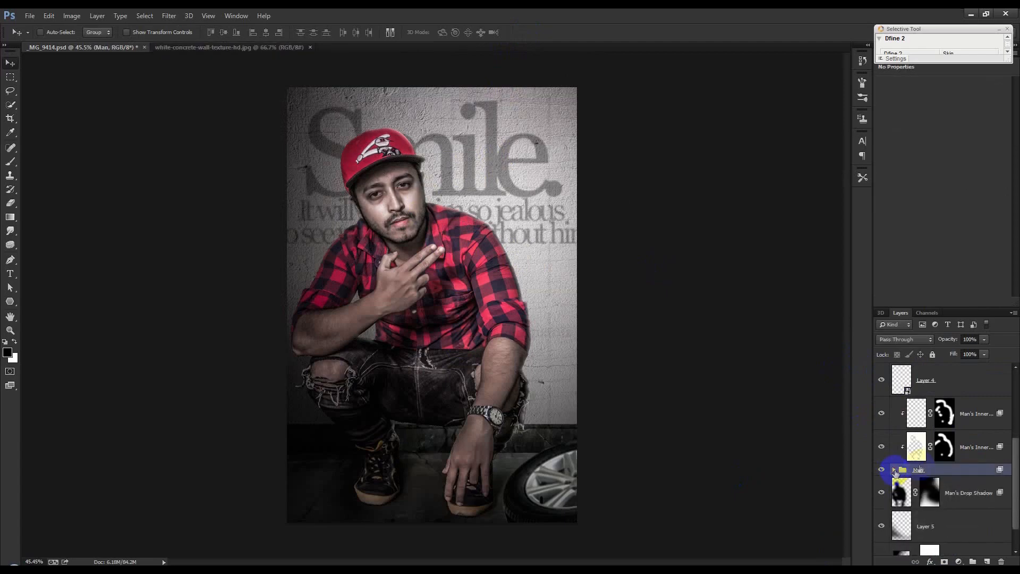
scroll(892, 469, up, 4)
click(953, 387)
drag(934, 338, 947, 339)
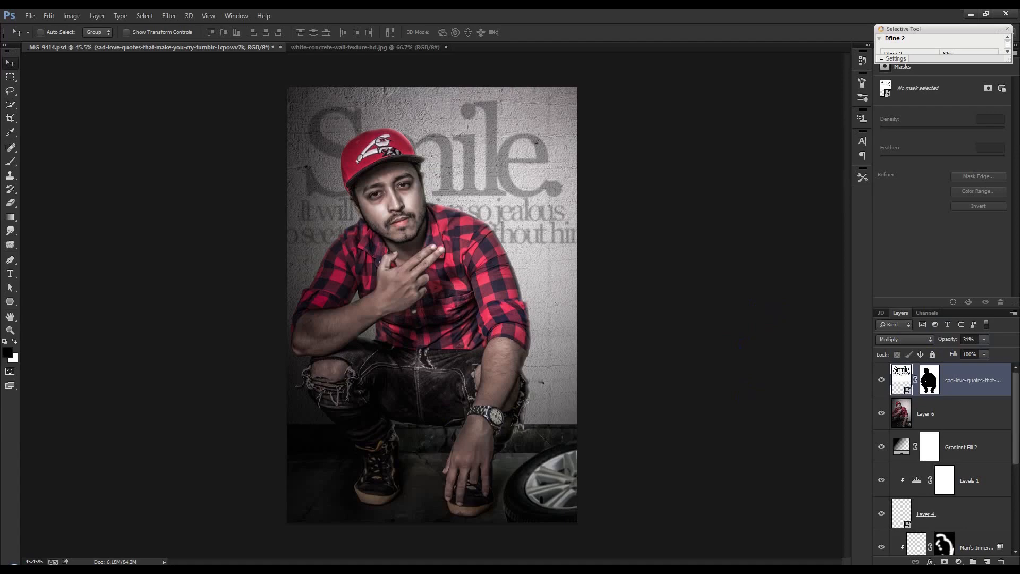
- Place the handwritten "everything" quote image beside the man's arm, scale it to about 26%, and set its blending to Multiply
drag(643, 256, 585, 273)
drag(577, 222, 622, 273)
click(929, 340)
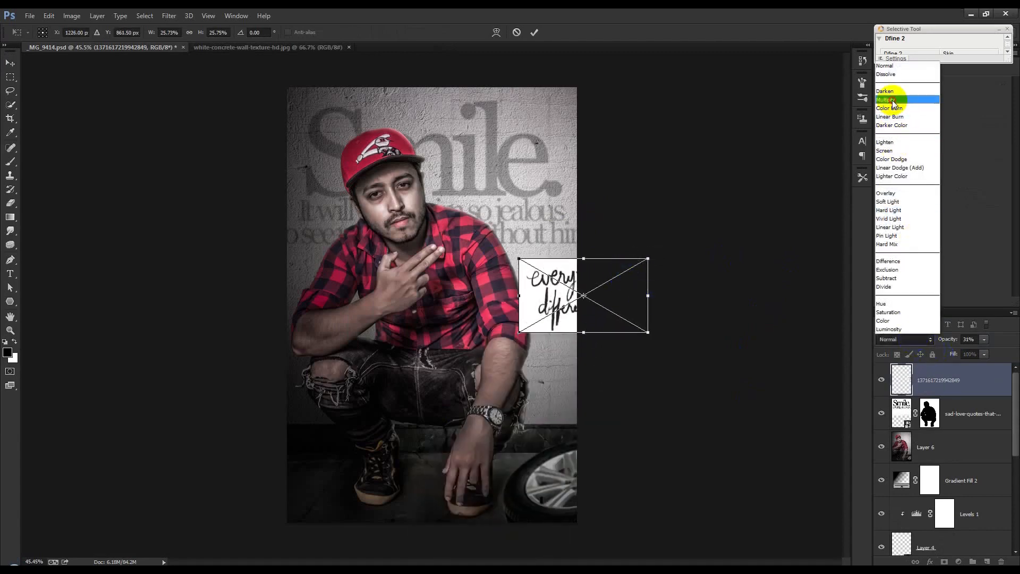
click(893, 101)
- Move the handwritten quote further onto the wall at 36% opacity and mask the man out using the "Smile." layer's mask
drag(939, 339, 934, 343)
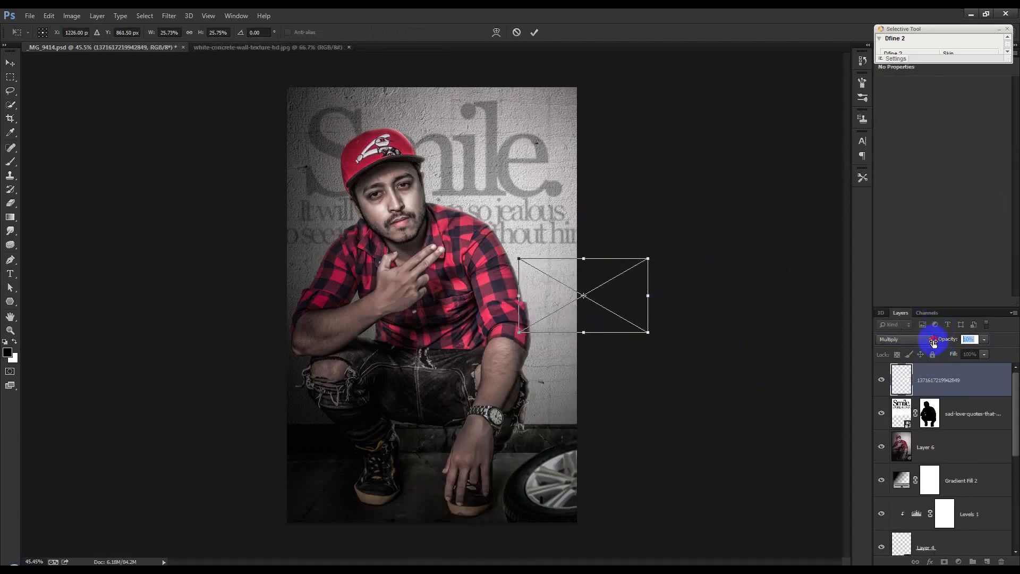
click(534, 32)
drag(585, 296, 548, 291)
ctrl+click(928, 420)
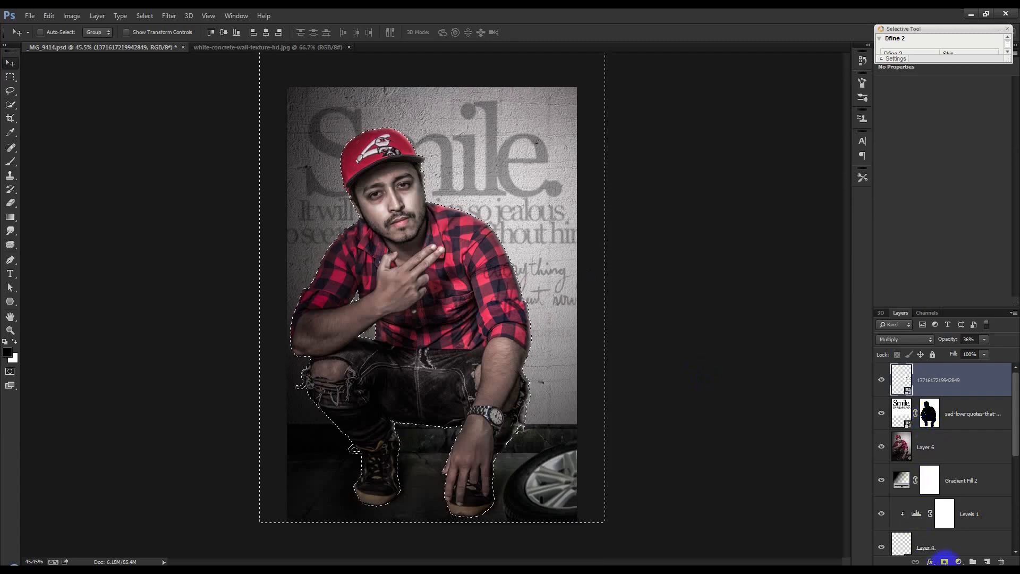
click(944, 561)
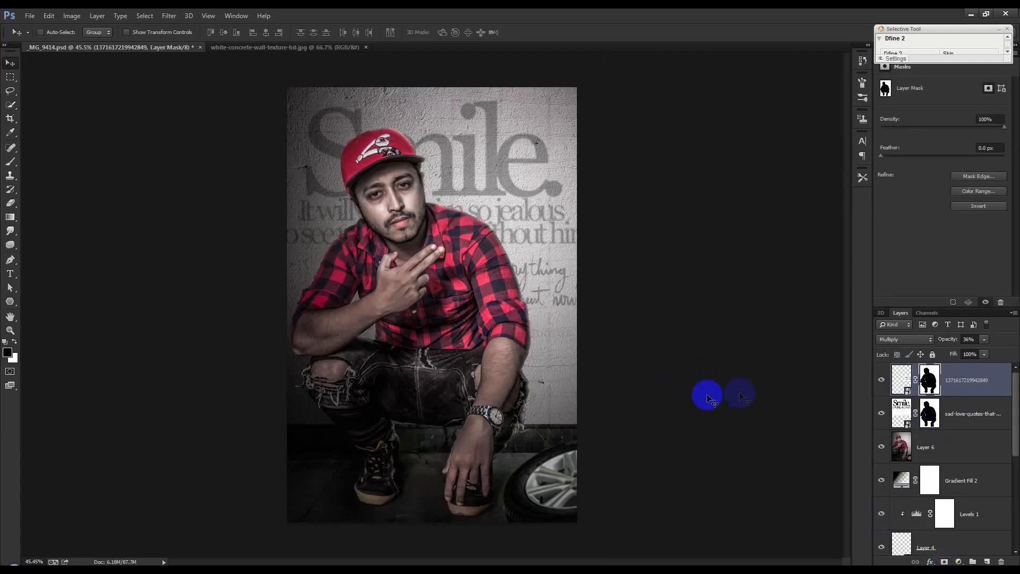
- Place the "Everyday," handwritten quote image, blend it with Multiply, and move it down over the floor area
drag(526, 312, 355, 326)
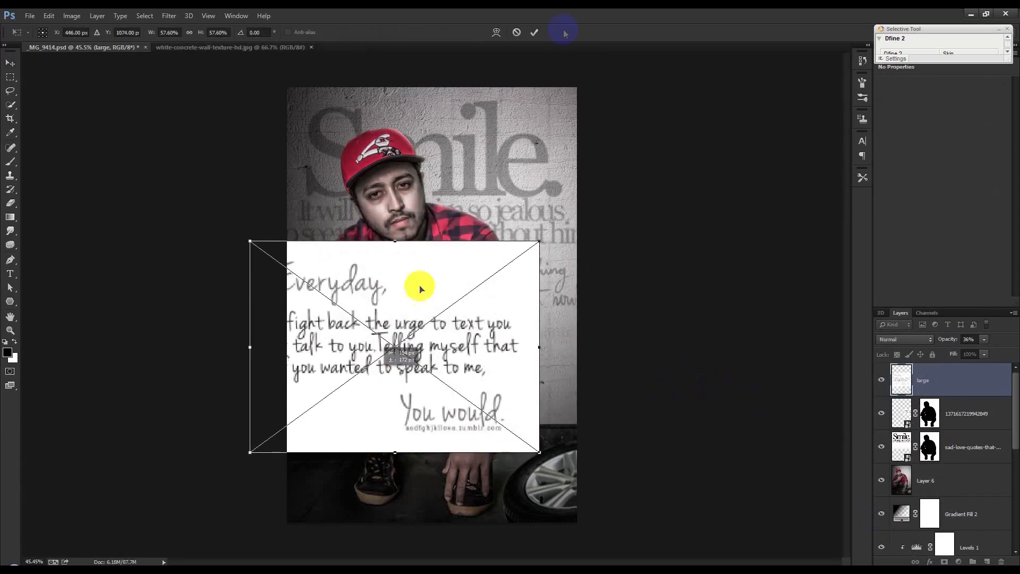
click(534, 33)
click(905, 339)
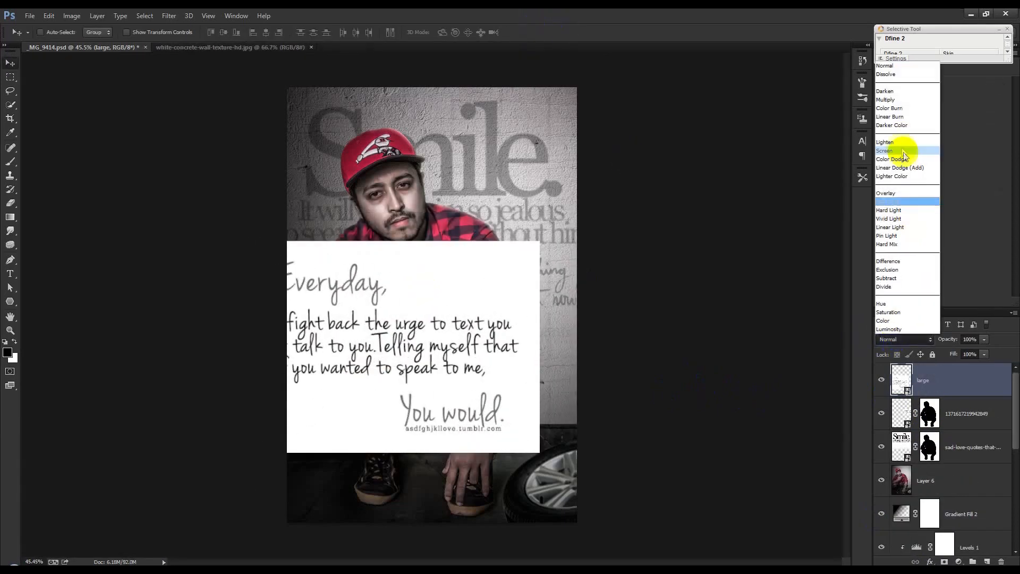
click(886, 100)
drag(512, 335, 537, 457)
- Rasterize the "Everyday," quote layer, invert its colours, and switch its blending to Screen
right_click(946, 381)
click(840, 250)
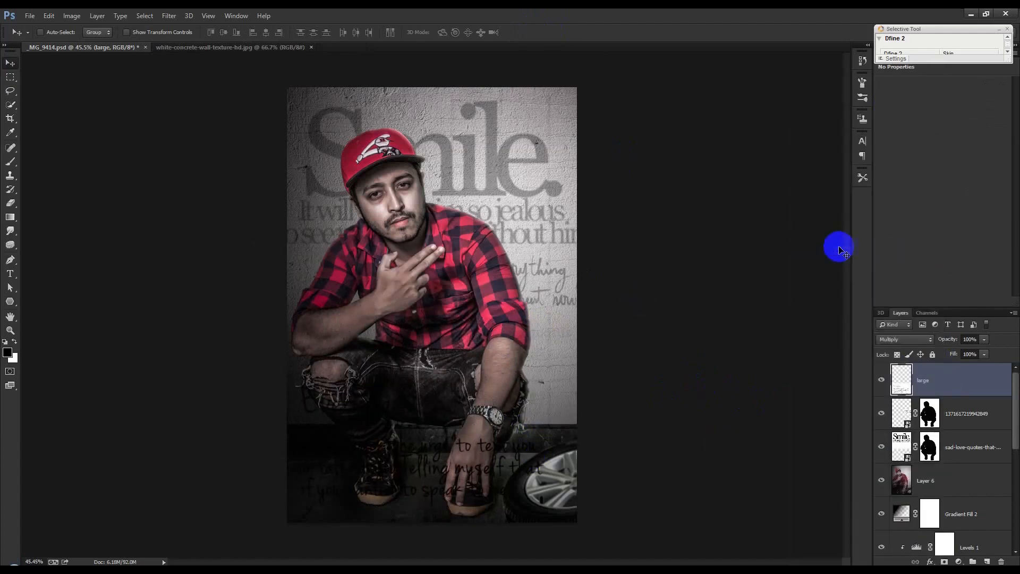
key(ctrl+i)
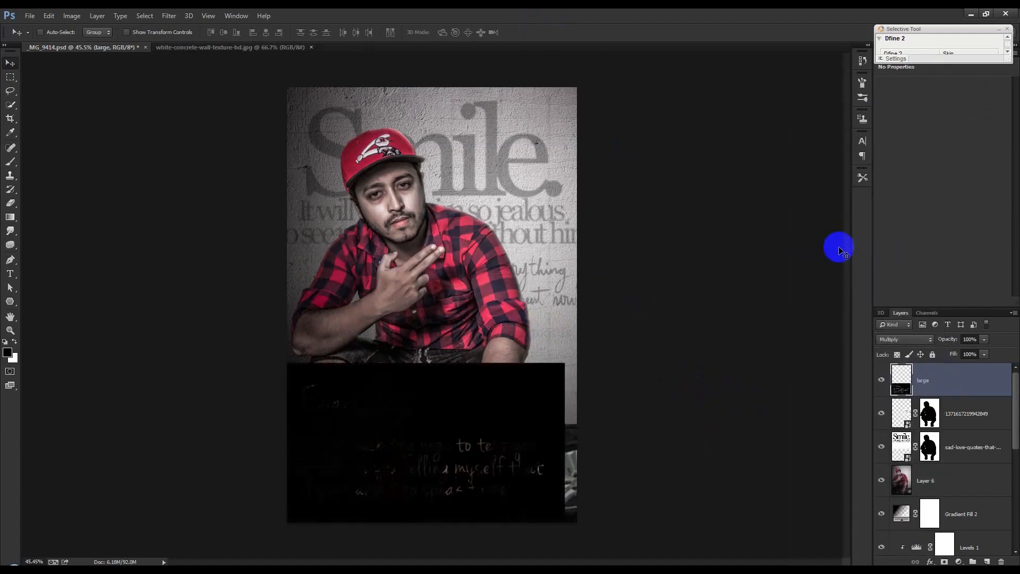
click(926, 339)
click(898, 150)
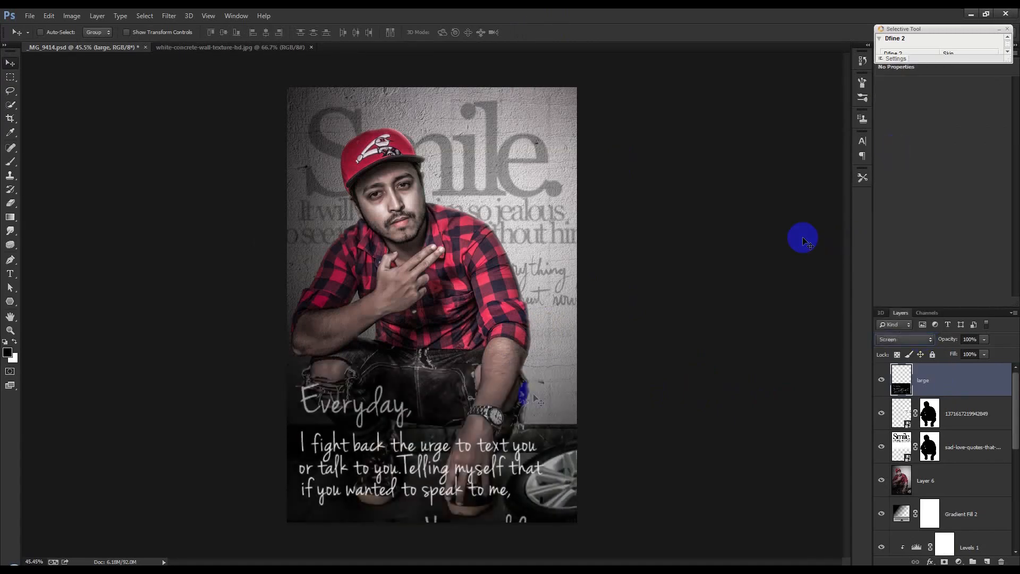
- Shrink the "Everyday," quote into the portrait's lower-left corner and reduce its layer opacity to 54%
key(ctrl+t)
drag(563, 363, 509, 404)
drag(484, 438, 417, 437)
click(535, 33)
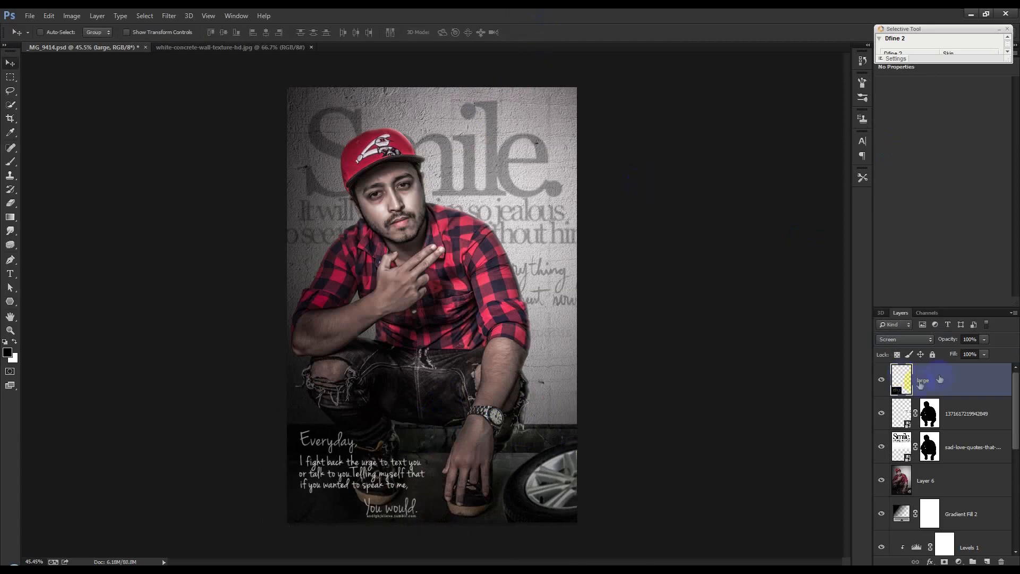
drag(947, 340, 928, 341)
- Duplicate the "Everyday," quote onto the wall at the portrait's right edge and lower the copy's opacity to 26%
drag(412, 453, 658, 371)
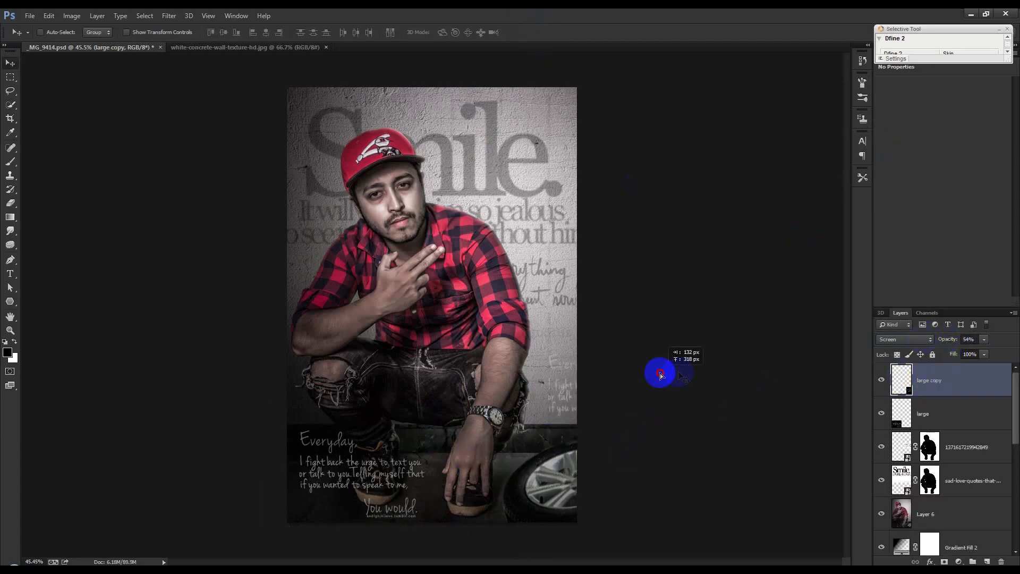
drag(933, 341, 932, 341)
drag(700, 419, 681, 409)
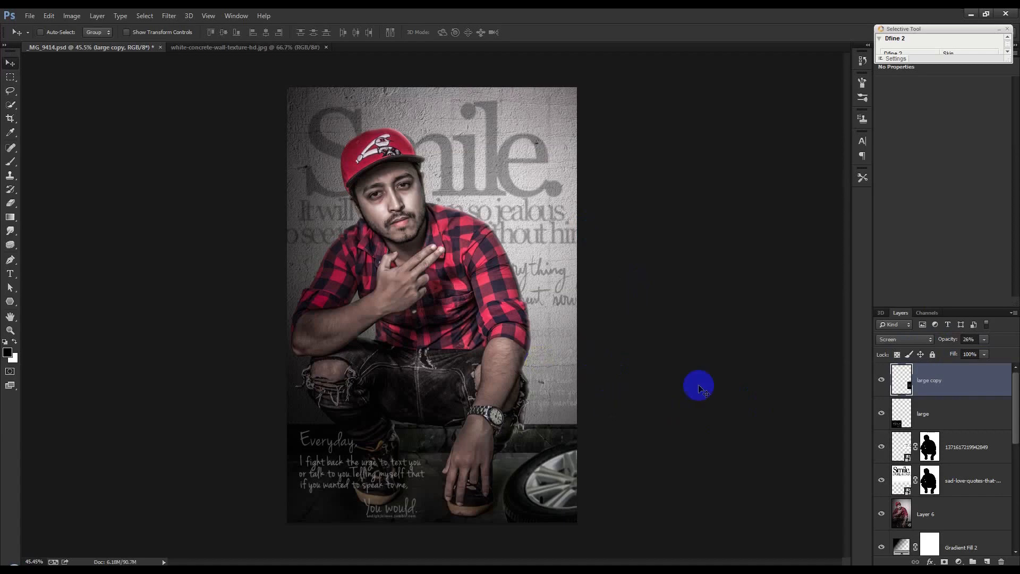
- Place the "and do it often" text image, scale it down, and position it partly outside the portrait's upper-right corner
drag(991, 13, 524, 352)
drag(578, 125, 467, 228)
drag(466, 282, 581, 87)
drag(620, 167, 631, 182)
click(535, 32)
click(908, 315)
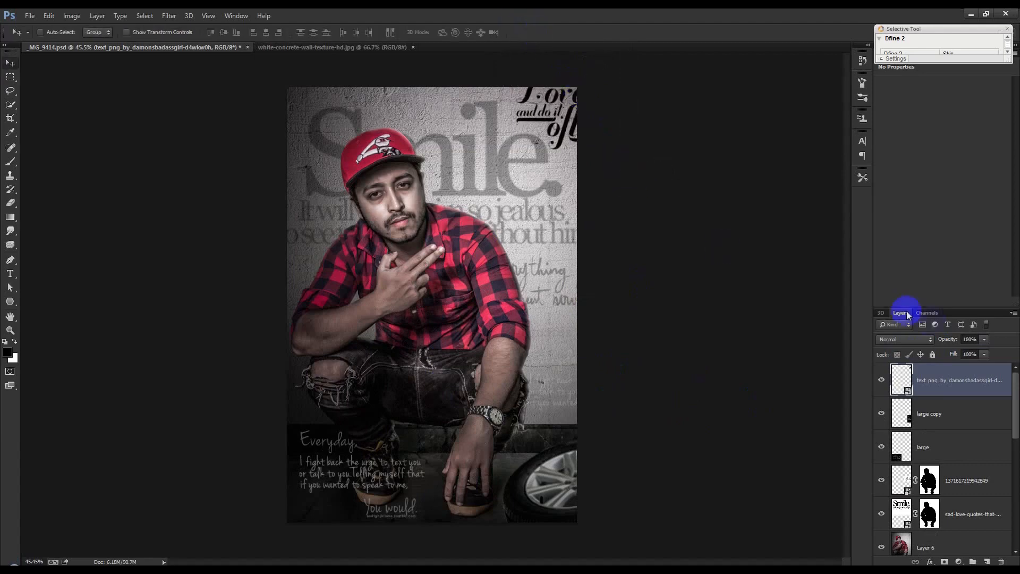
- Blend the "and do it often" text with Overlay at 35% opacity, nudge it further past the portrait's upper-right corner, and save the document
click(930, 339)
click(901, 164)
drag(702, 203, 703, 196)
text(18)
key(Return)
drag(956, 341, 959, 342)
drag(674, 252, 605, 103)
scroll(606, 274, up, 2)
scroll(606, 275, down, 2)
key(ctrl+s)
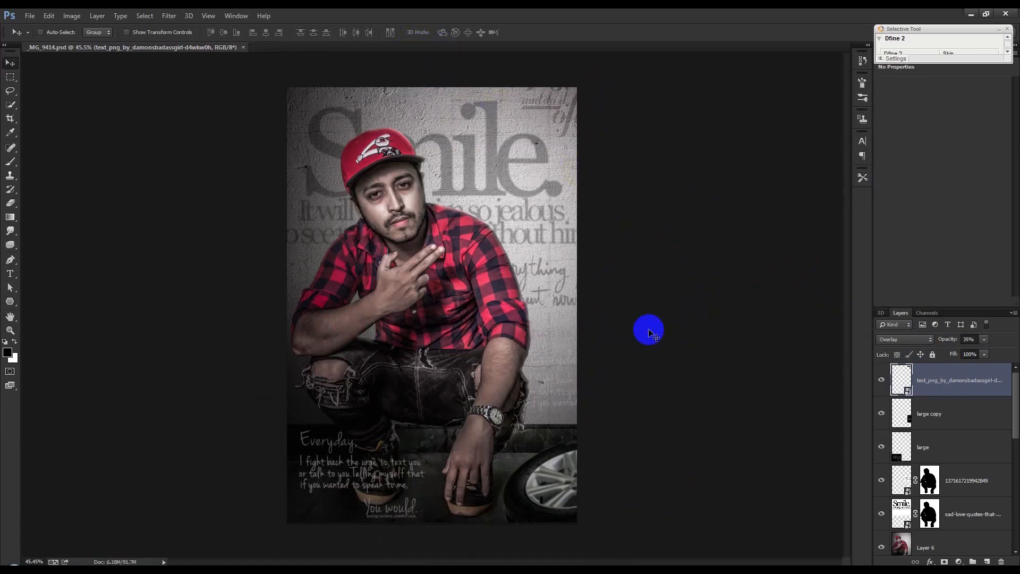
- Add a new top layer and fill it with the merged portrait using Apply Image, Multiply blending
click(980, 558)
click(72, 16)
click(107, 178)
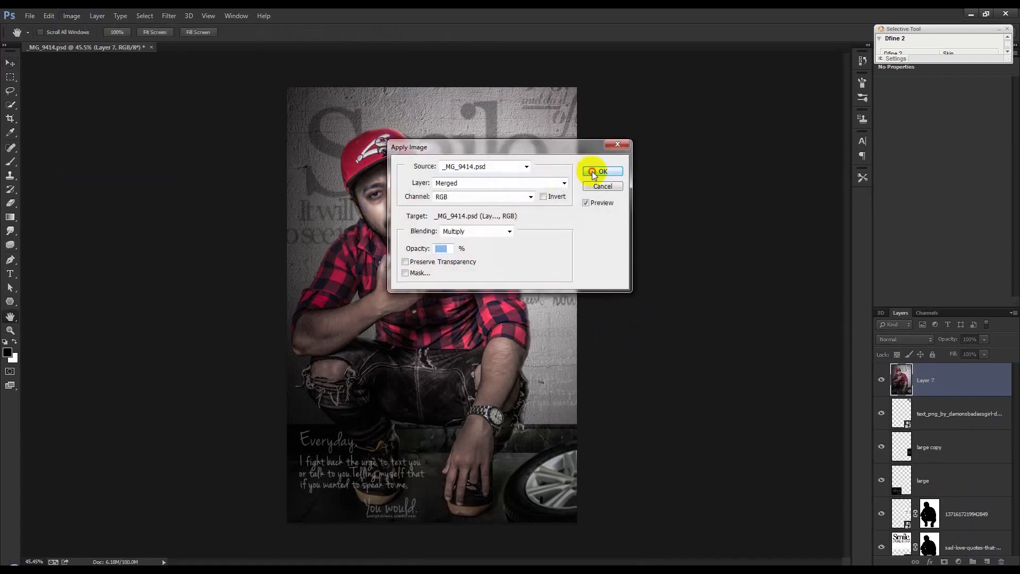
click(600, 173)
- Apply the Viveza 2 filter to the merged layer with Structure at 54% and slightly raised Saturation
click(169, 16)
mouse_move(292, 304)
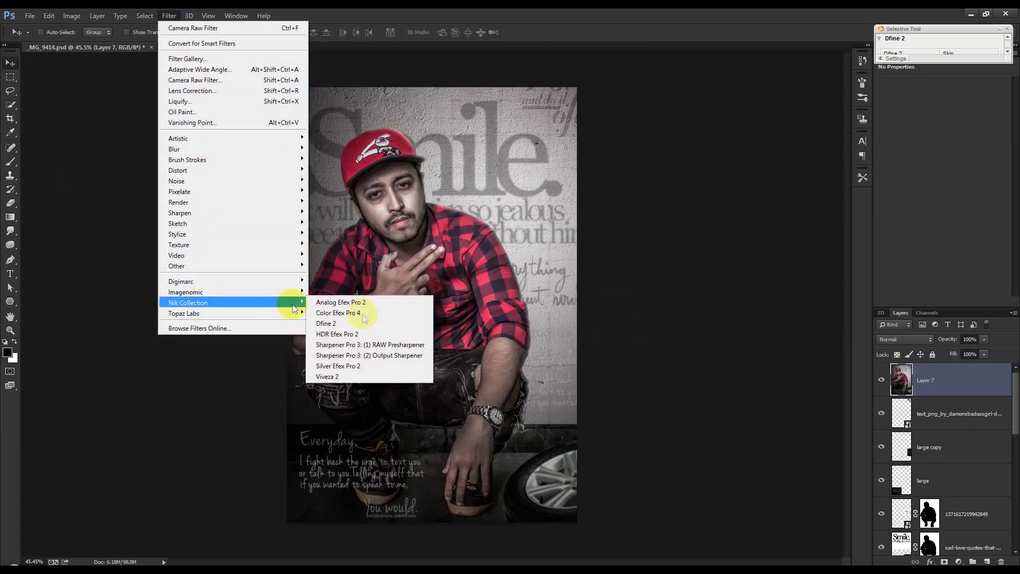
click(349, 375)
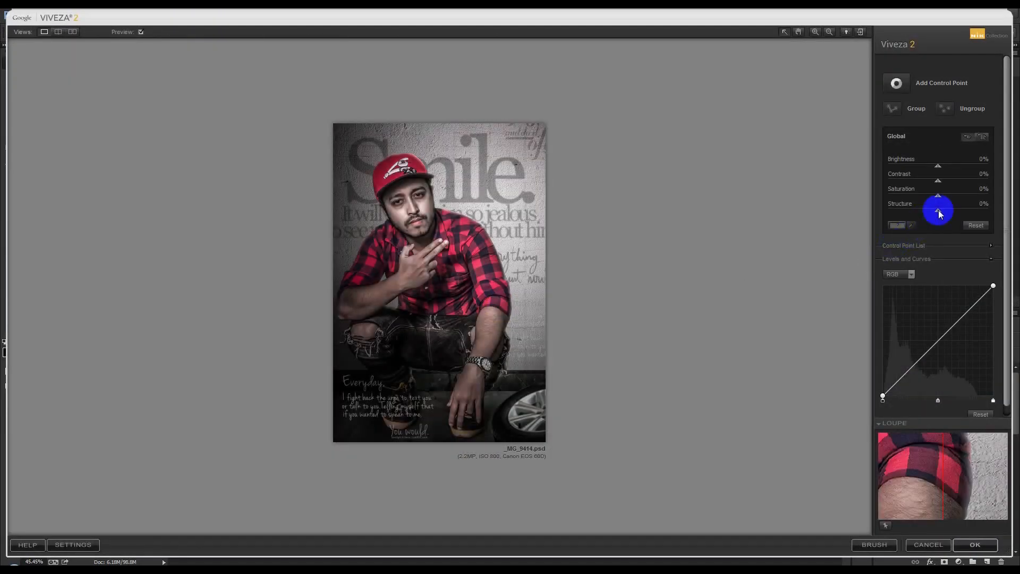
mouse_move(938, 211)
mouse_down()
mouse_move(984, 215)
mouse_move(937, 196)
mouse_move(953, 199)
mouse_move(899, 197)
mouse_move(950, 197)
mouse_up()
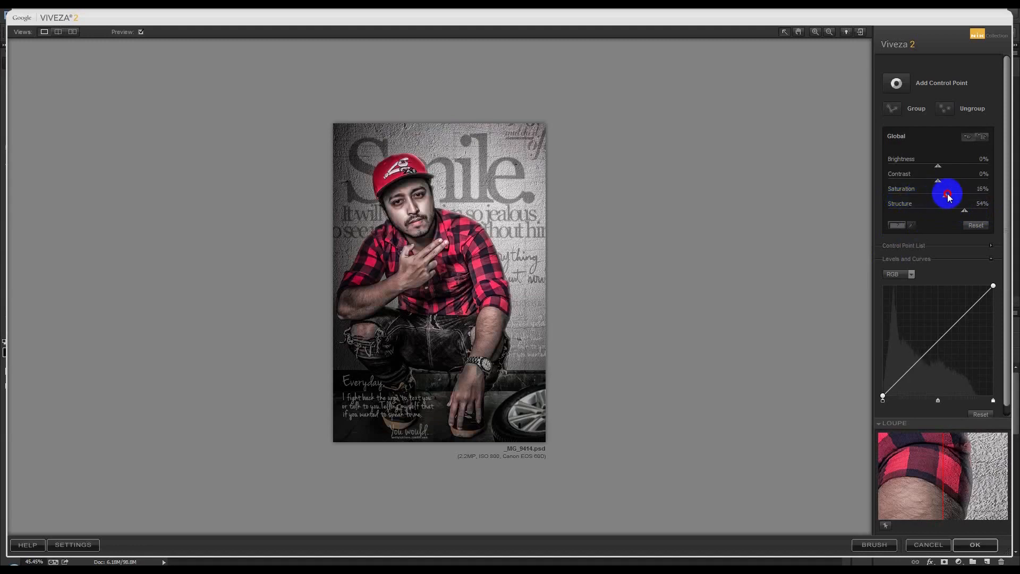
click(963, 549)
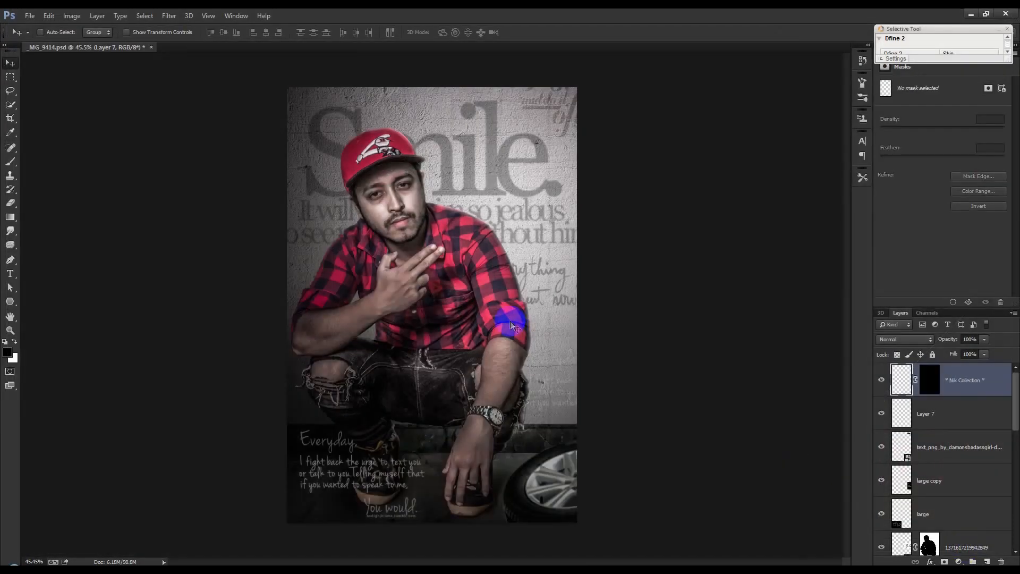
- Smooth the man's skin on the Viveza 2 layer with the Portraiture filter's Default preset
click(173, 21)
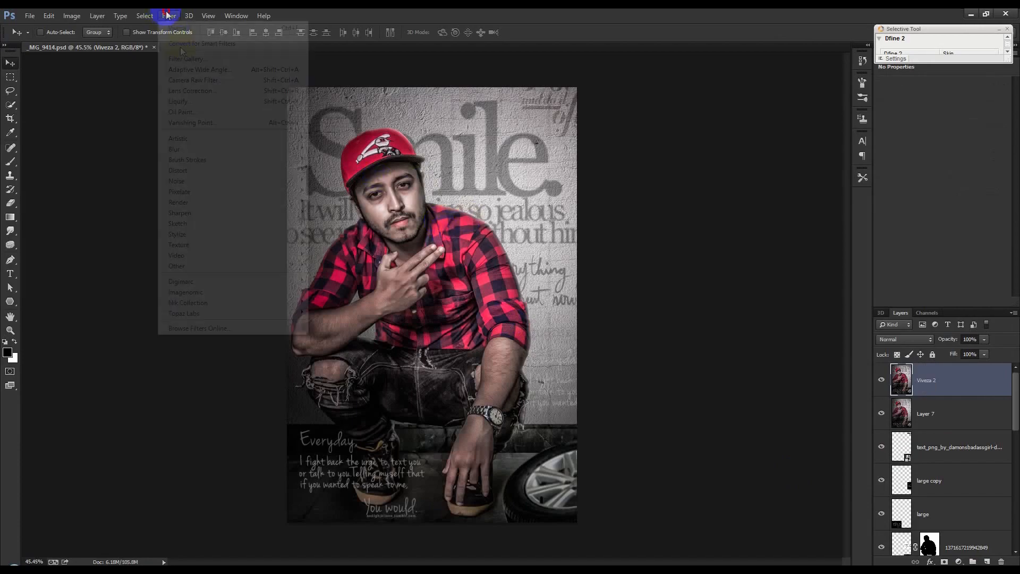
click(331, 302)
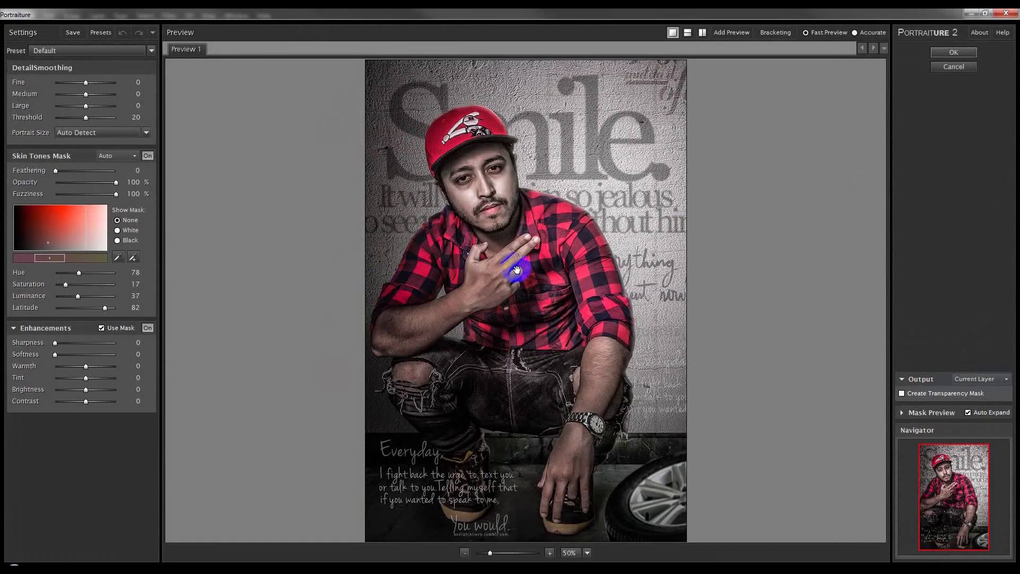
click(960, 55)
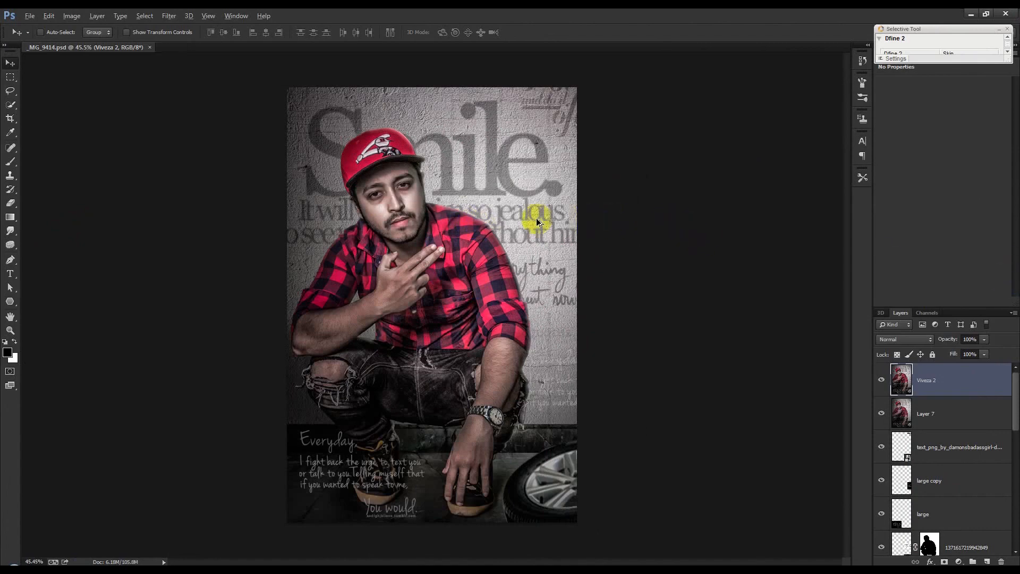
scroll(536, 219, up, 2)
scroll(537, 219, down, 2)
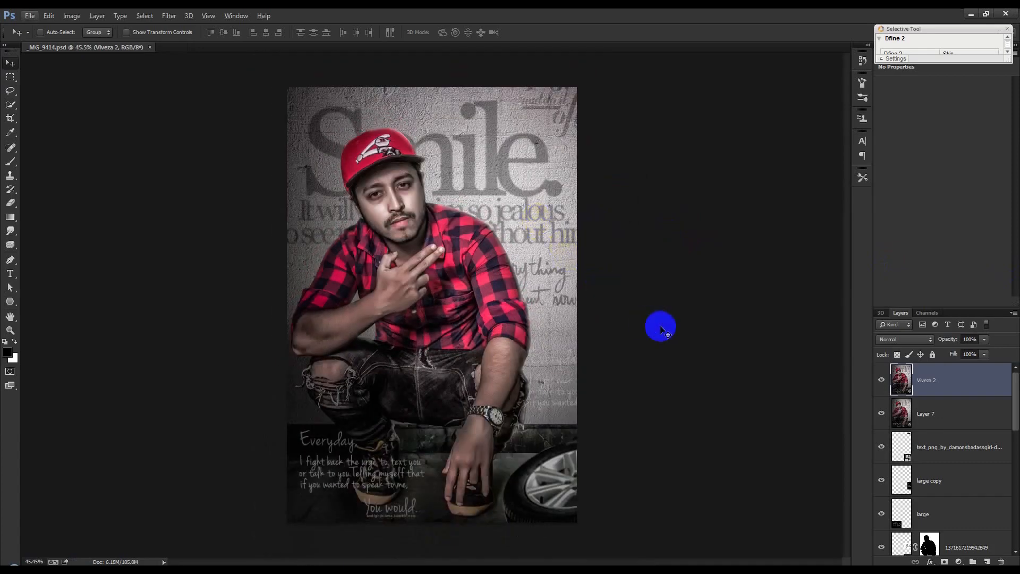
- Load the man's outline from the Layer 0 copy mask in the Man group and invert the selection to the background
key(ctrl+plus)
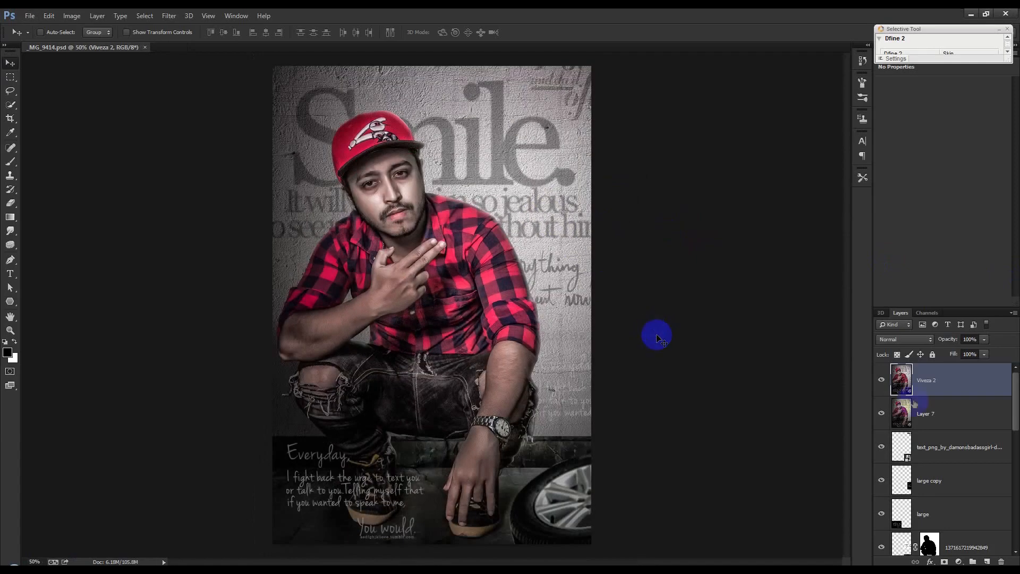
scroll(933, 414, down, 4)
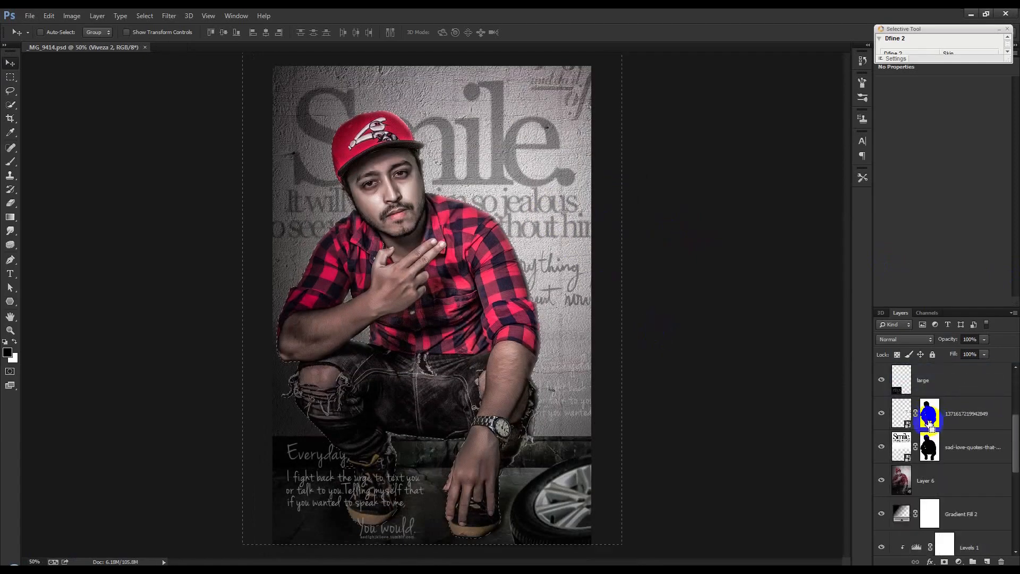
scroll(930, 436, down, 6)
ctrl+click(902, 462)
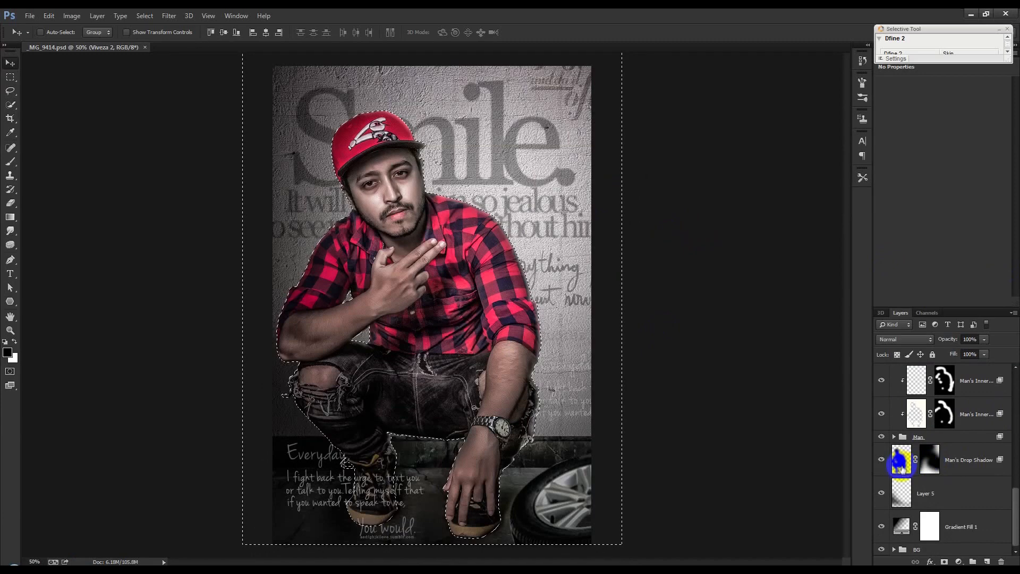
click(894, 437)
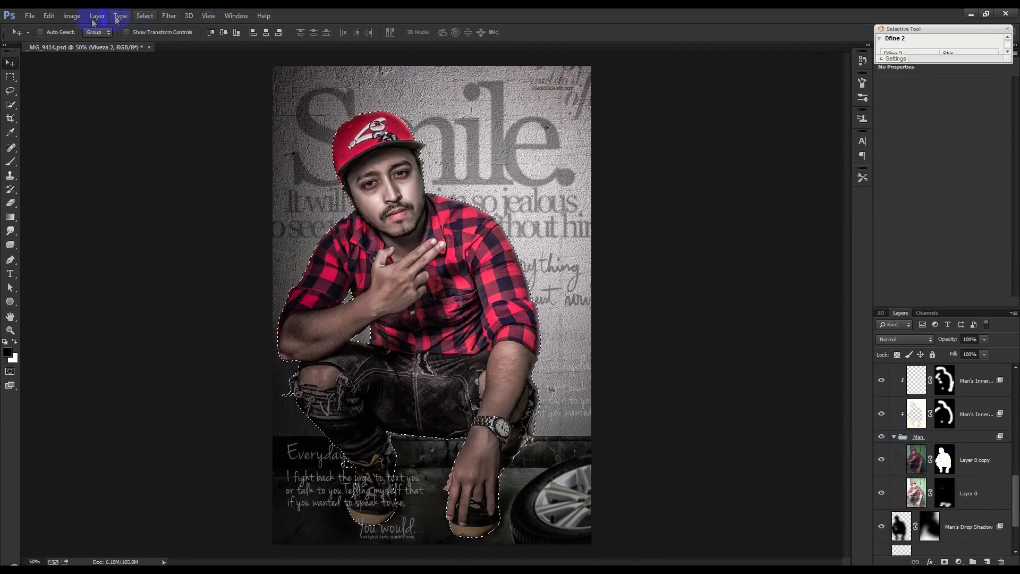
click(144, 16)
click(160, 59)
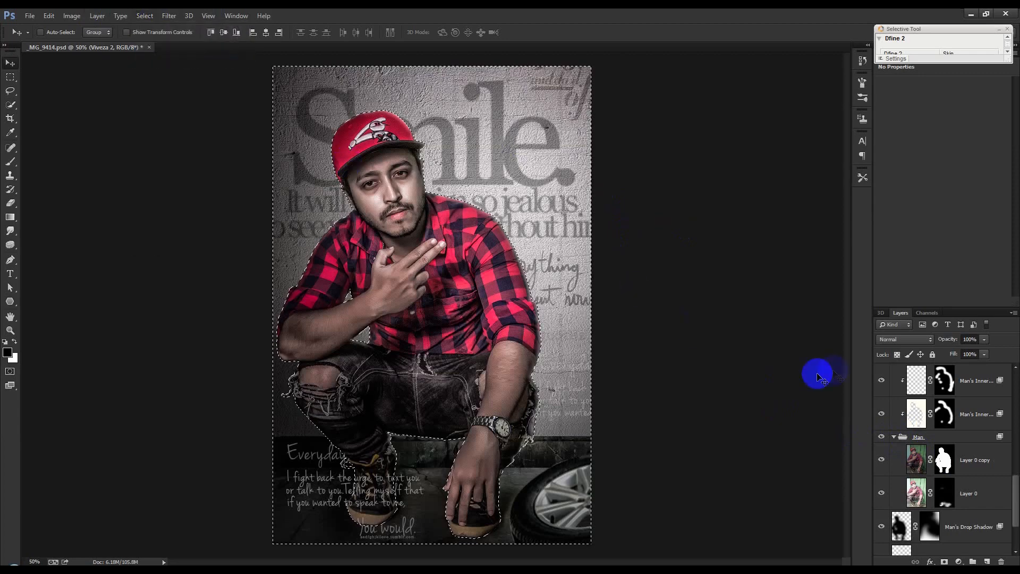
- Try to darken the selected background on the Viveza 2 layer using the Burn tool with Midtones range and 50% exposure
scroll(962, 411, up, 8)
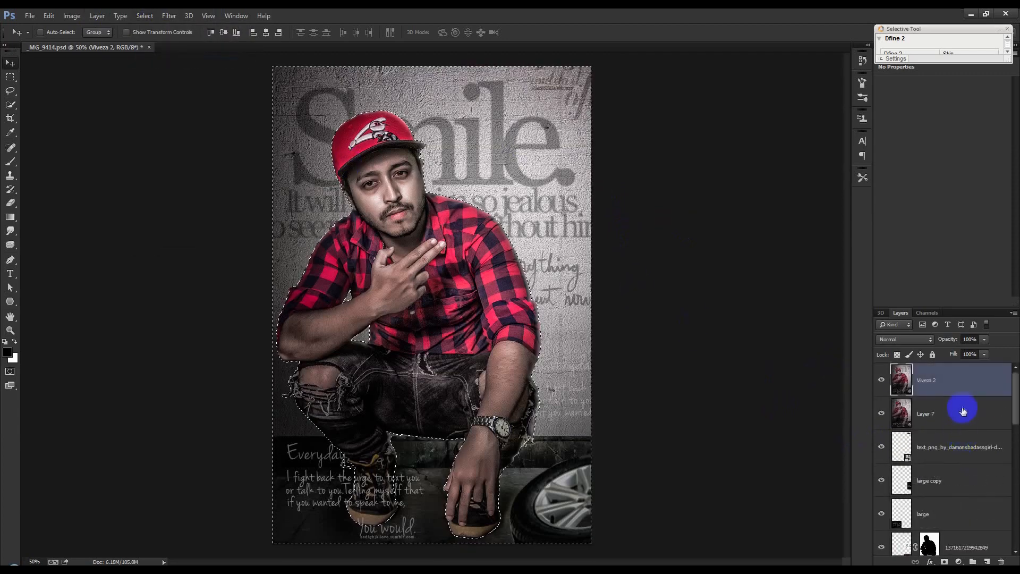
click(987, 561)
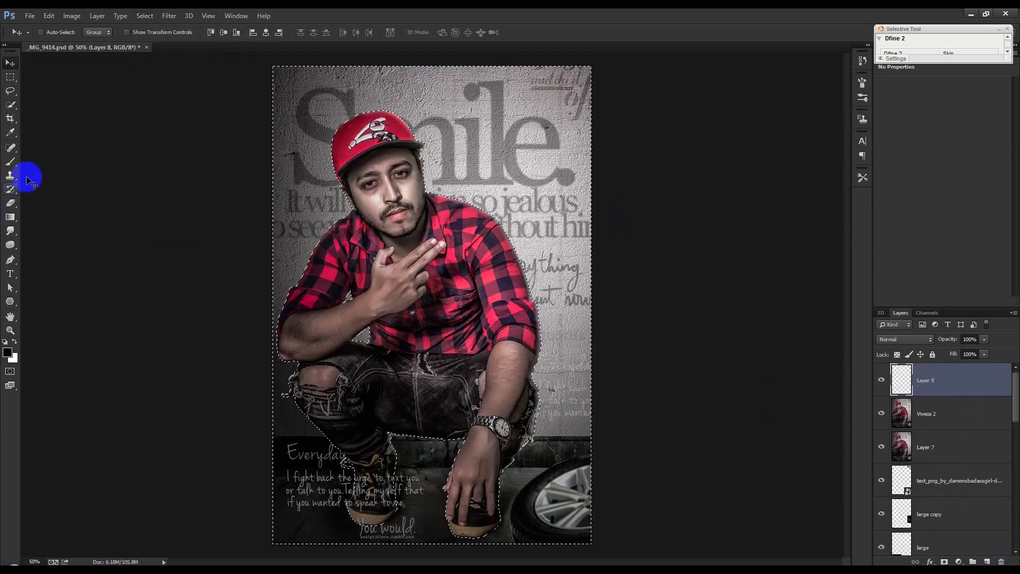
key(ctrl+z)
click(10, 162)
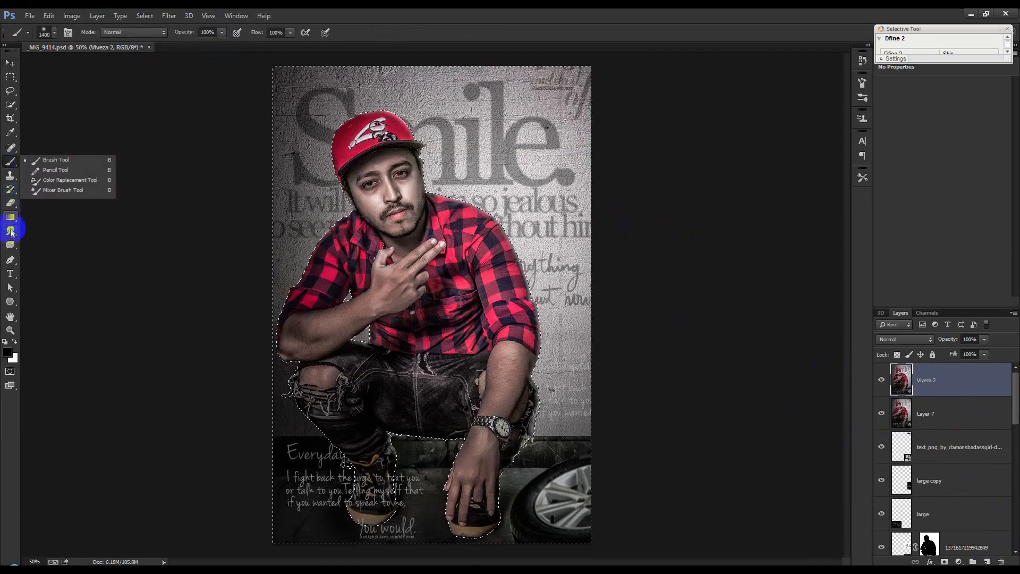
right_click(11, 231)
right_click(10, 244)
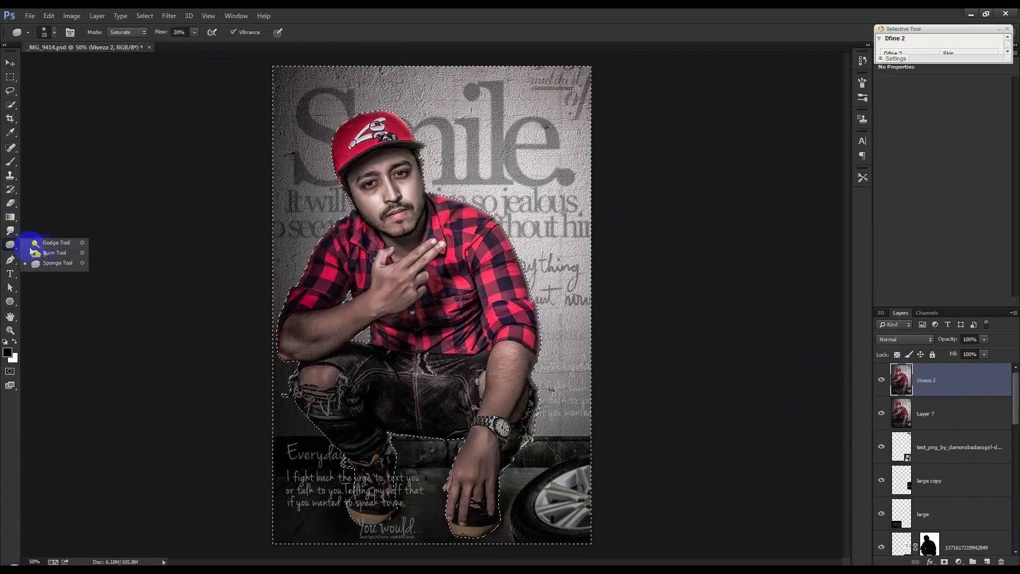
click(53, 253)
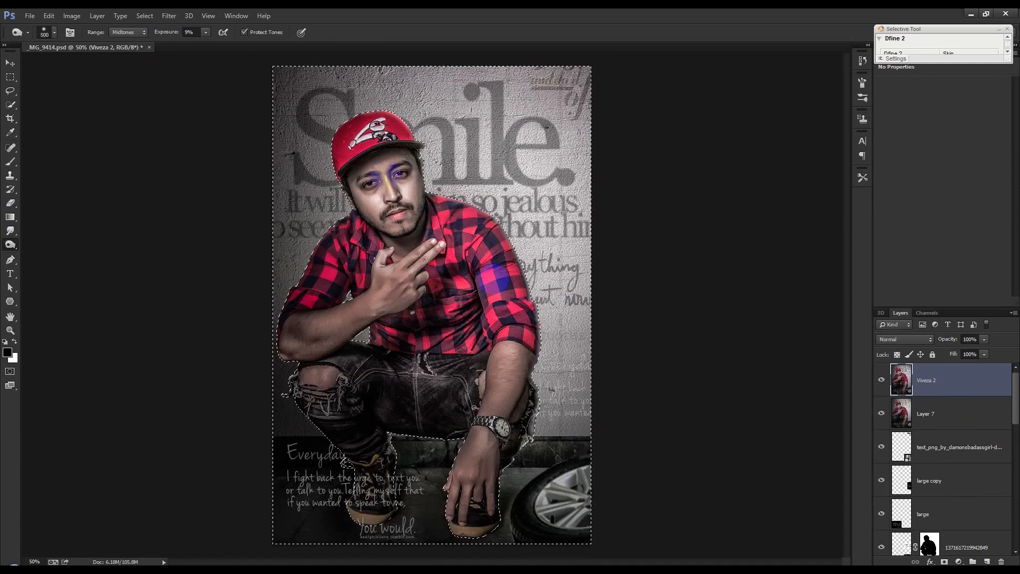
key(bracketleft)
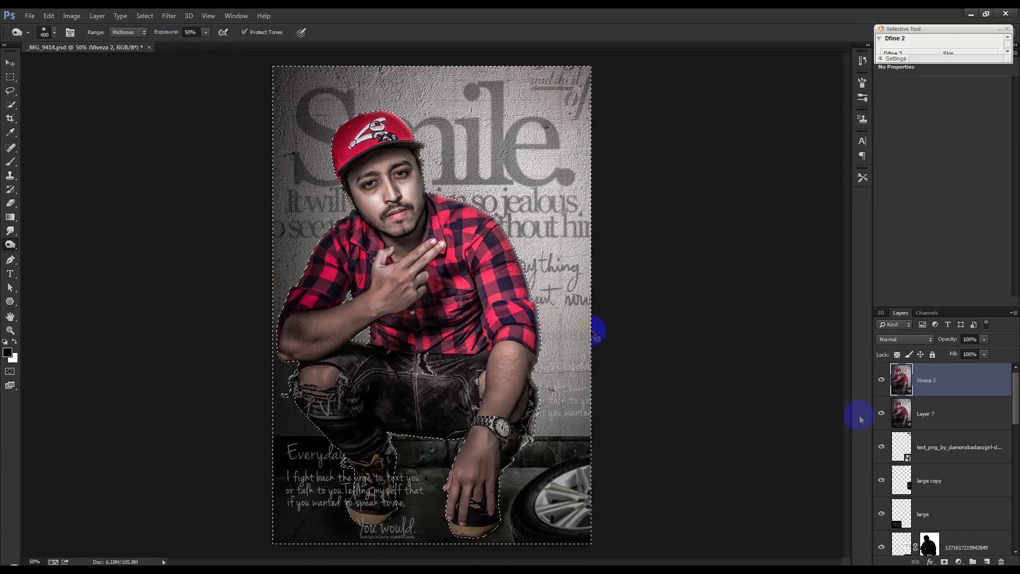
- Add a new layer and brush black shading over the selected wall with a 1400 px brush at 100% opacity
click(987, 562)
click(10, 162)
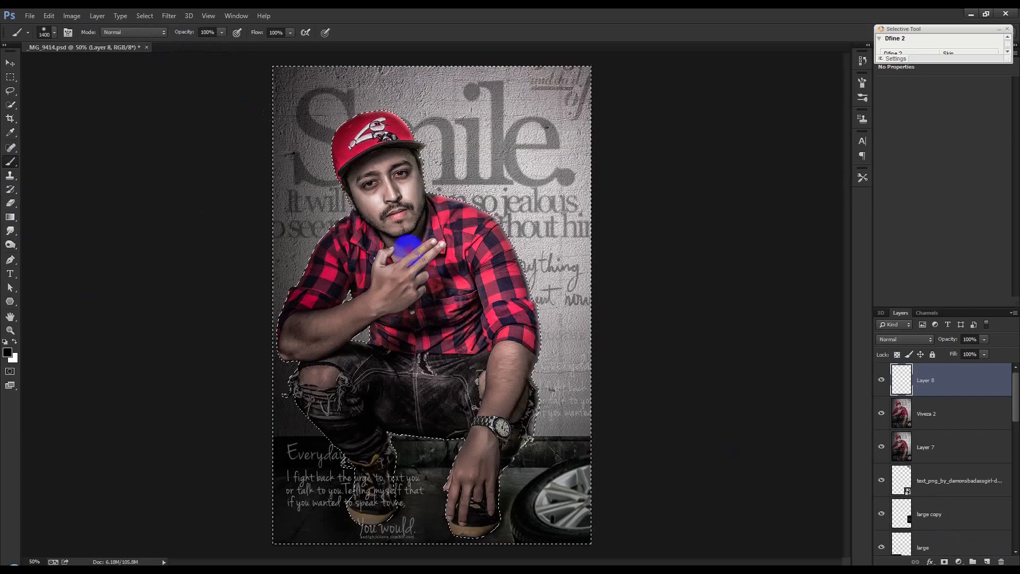
click(10, 62)
drag(952, 340, 934, 343)
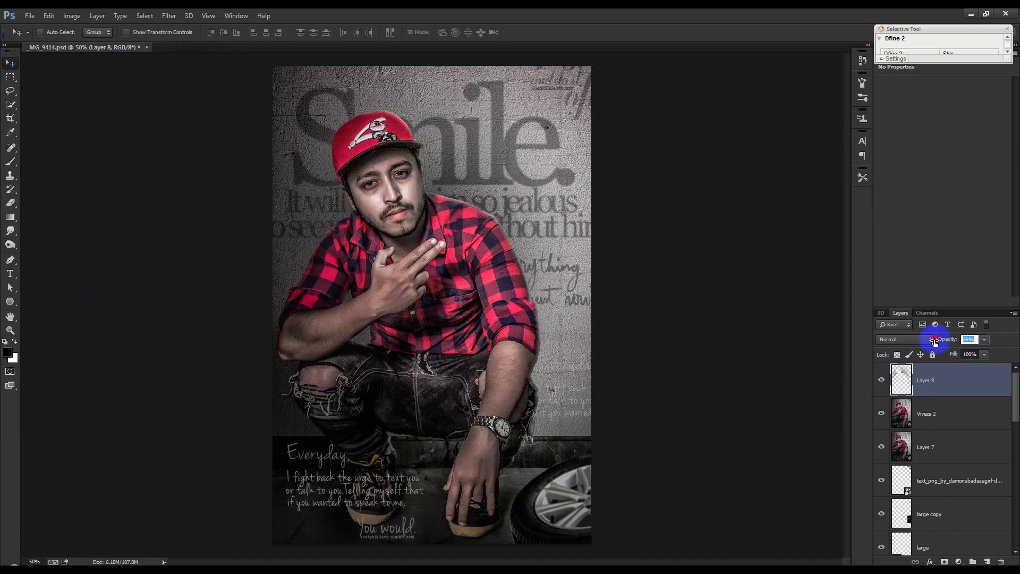
key(ctrl+alt+z)
- Set the brush opacity to 46%, extend the black shading over the lower wall and floor, and clear the selection
click(11, 162)
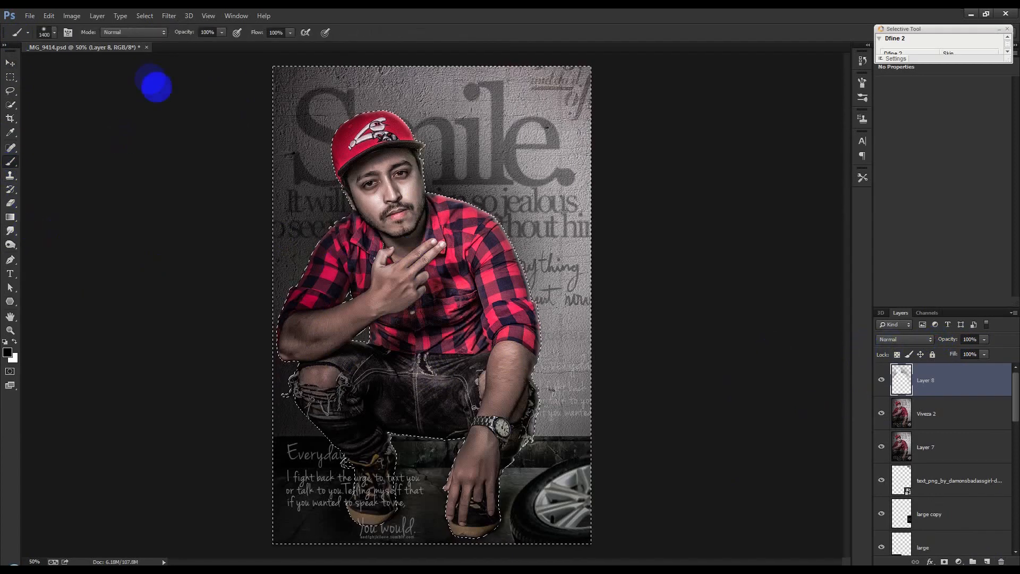
key(6)
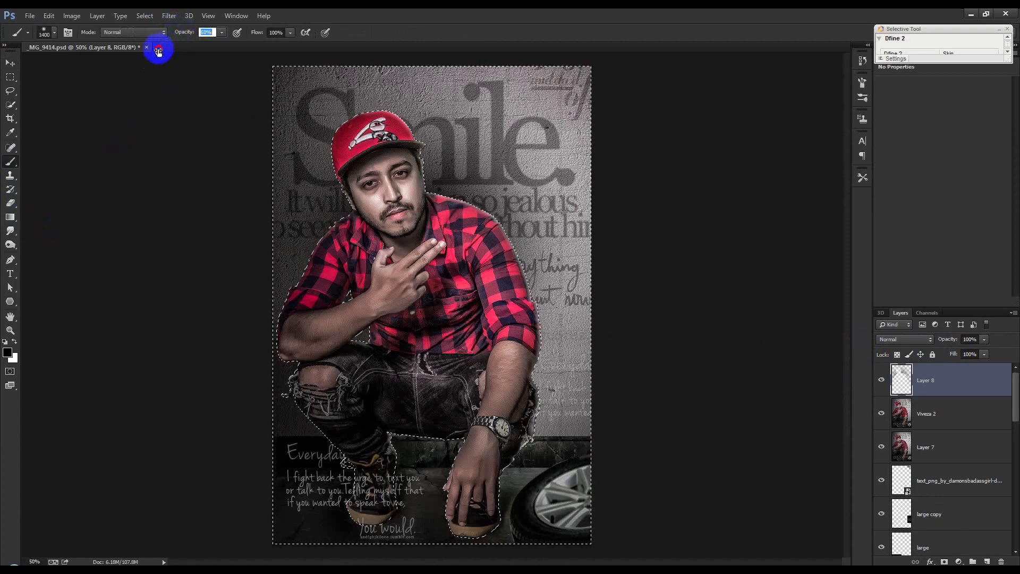
key(4)
key(6)
drag(510, 366, 451, 387)
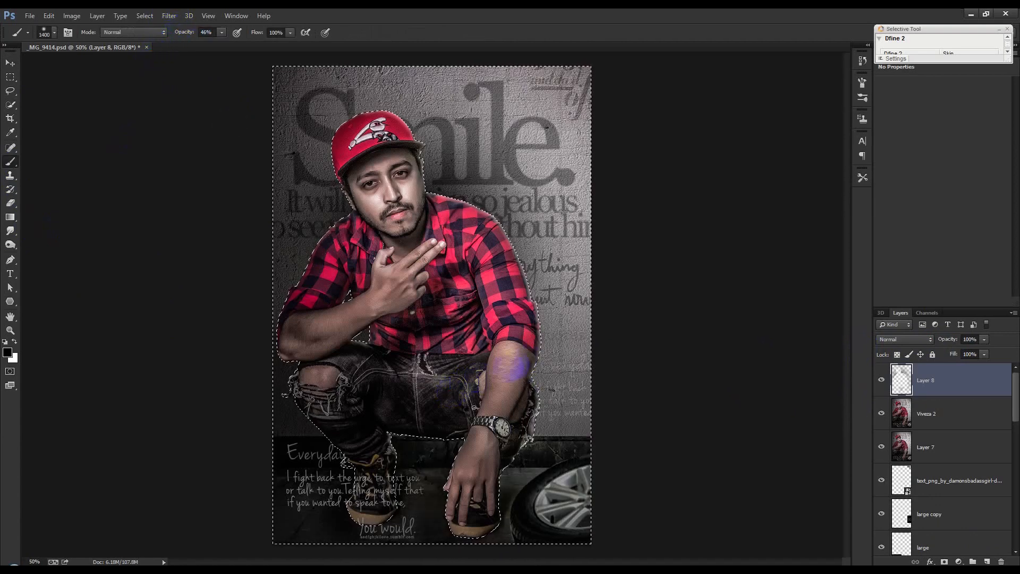
click(519, 360)
key(ctrl+z)
key(ctrl+d)
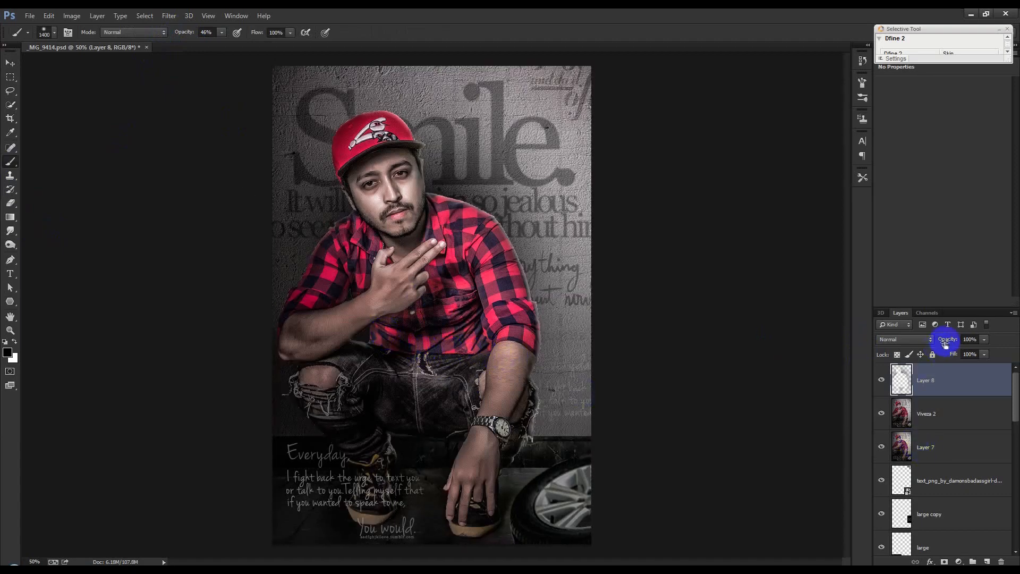
- Lower the black shading layer's opacity to 50% and save the document
drag(945, 345, 919, 339)
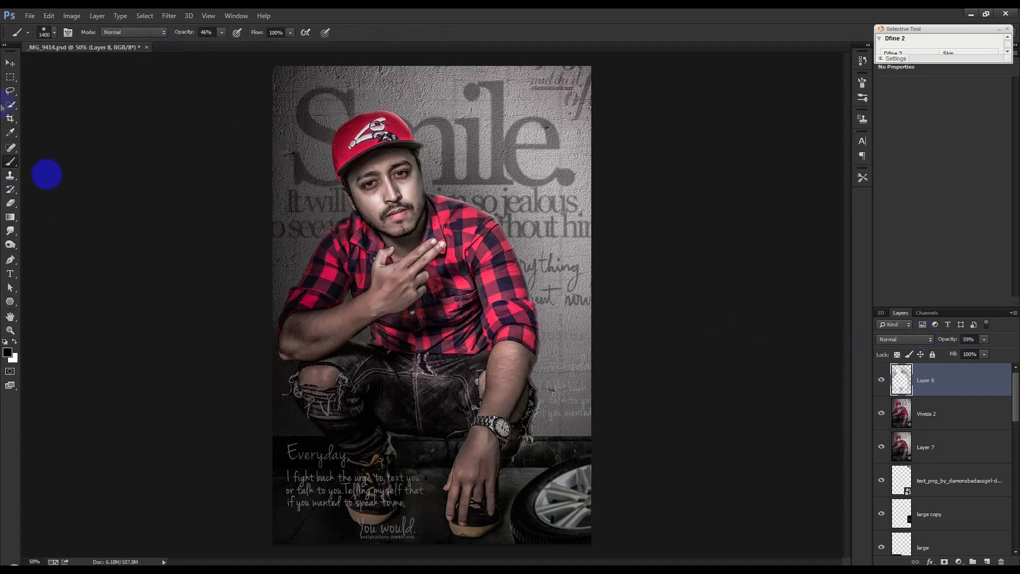
click(10, 63)
scroll(439, 348, down, 3)
scroll(439, 348, up, 3)
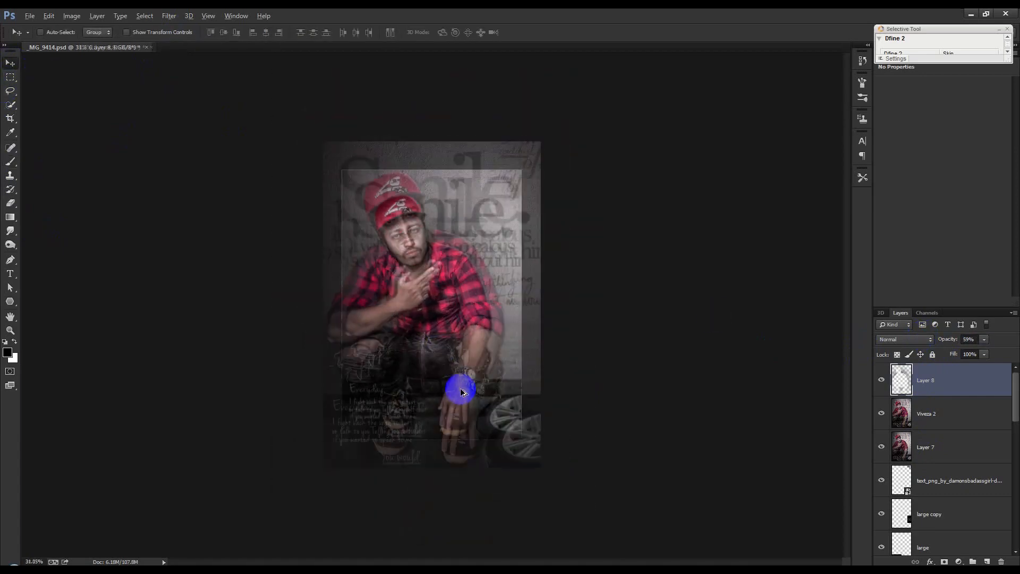
click(970, 339)
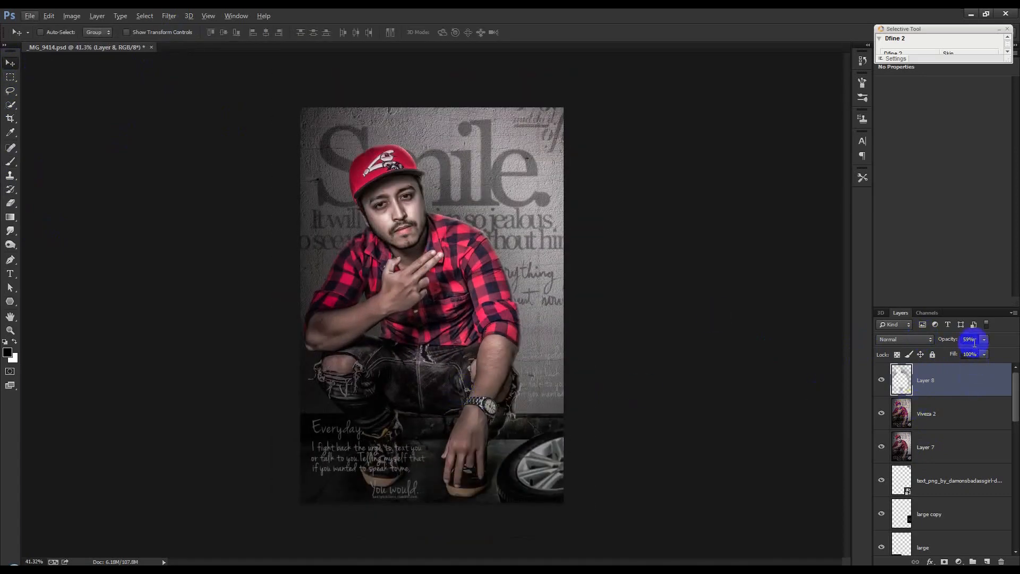
text(30)
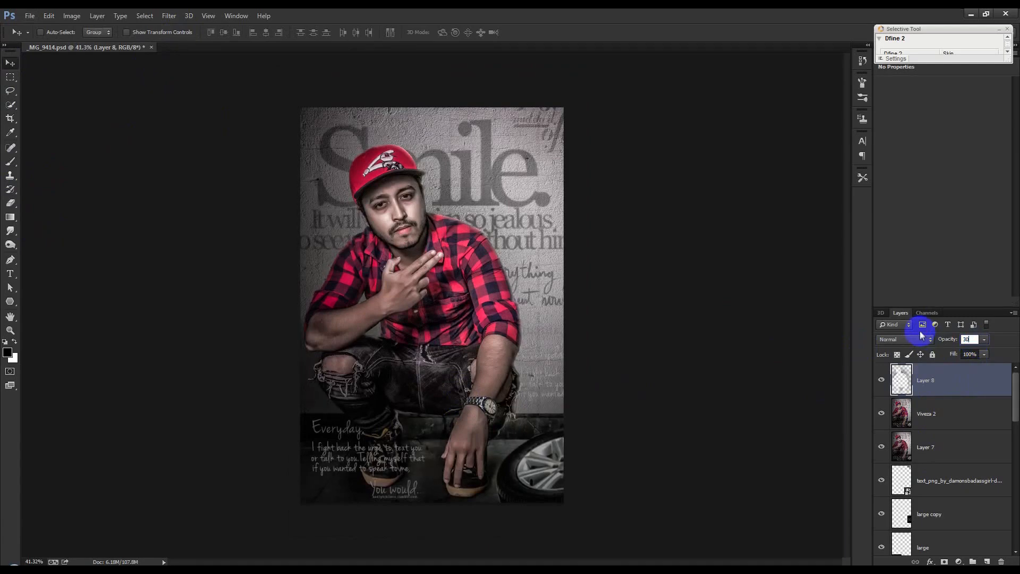
click(969, 339)
text(50)
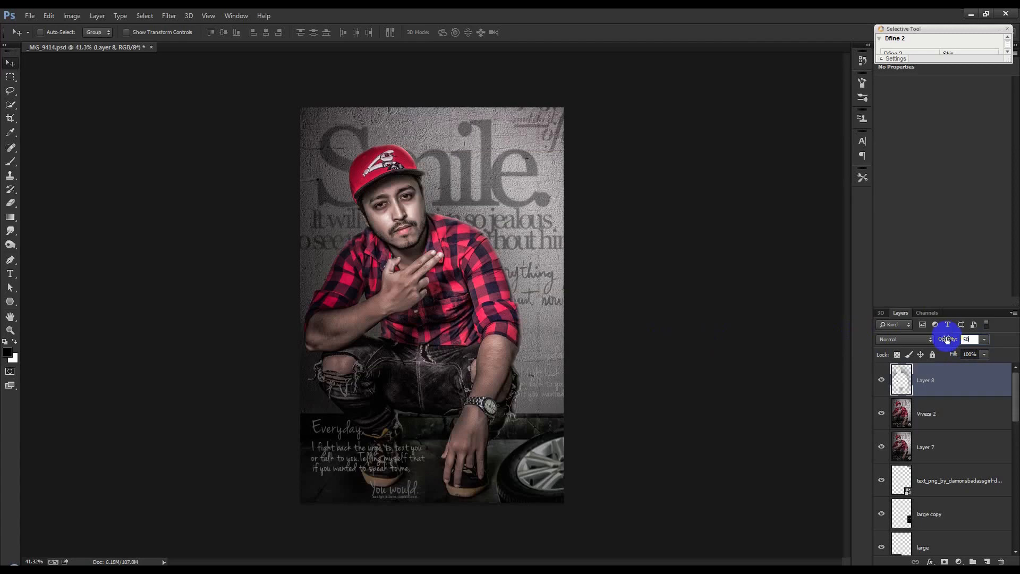
key(Return)
key(ctrl+s)
key(ctrl+plus)
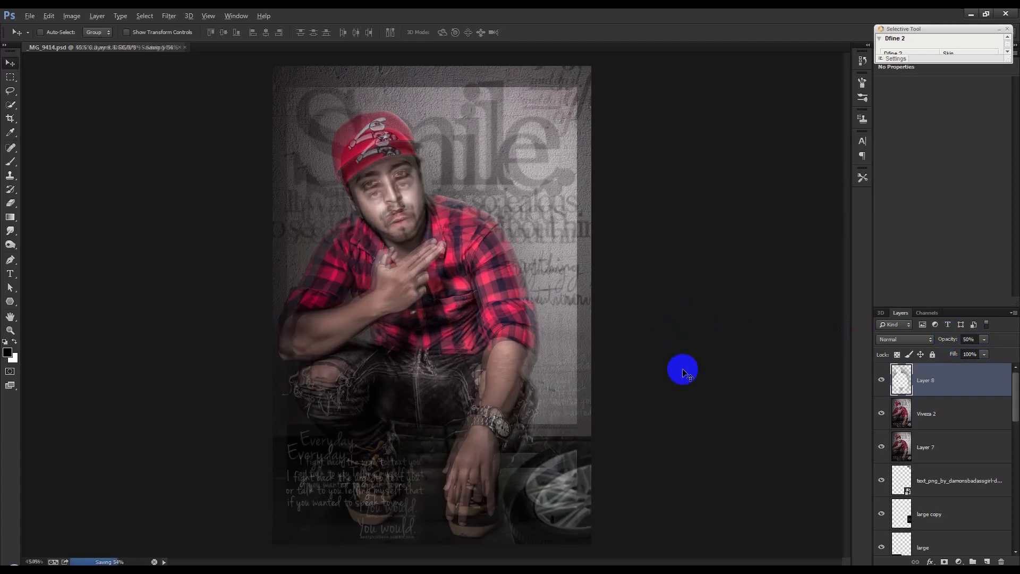
scroll(683, 372, down, 1)
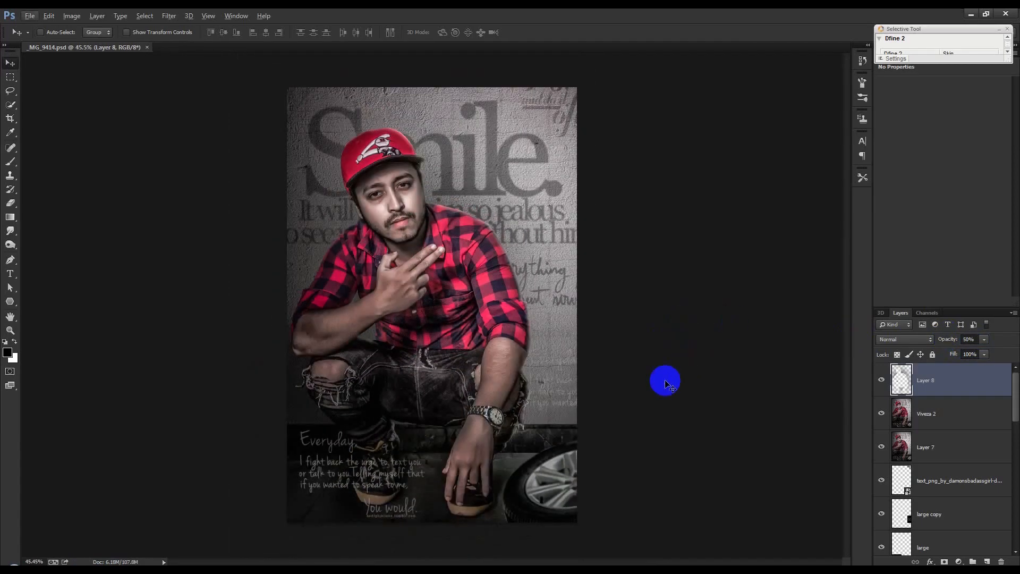